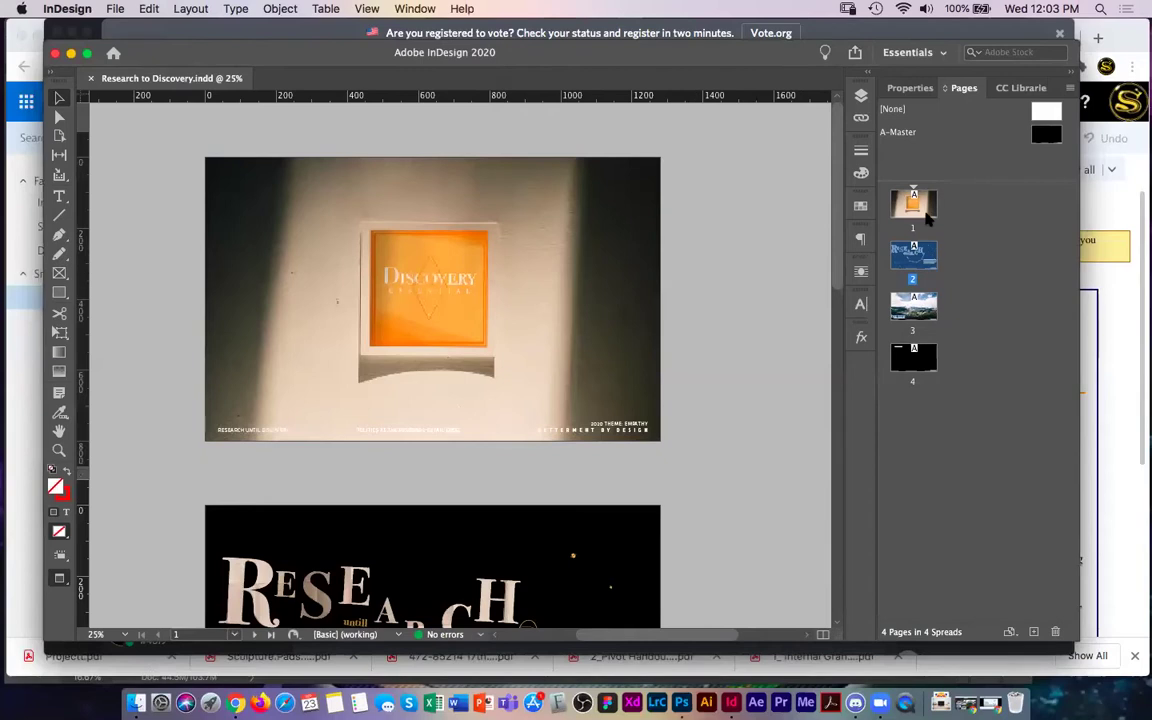
# - Review the document's layers, then inspect the page 1 background image frame and deselect it
pyautogui.click(913, 204)
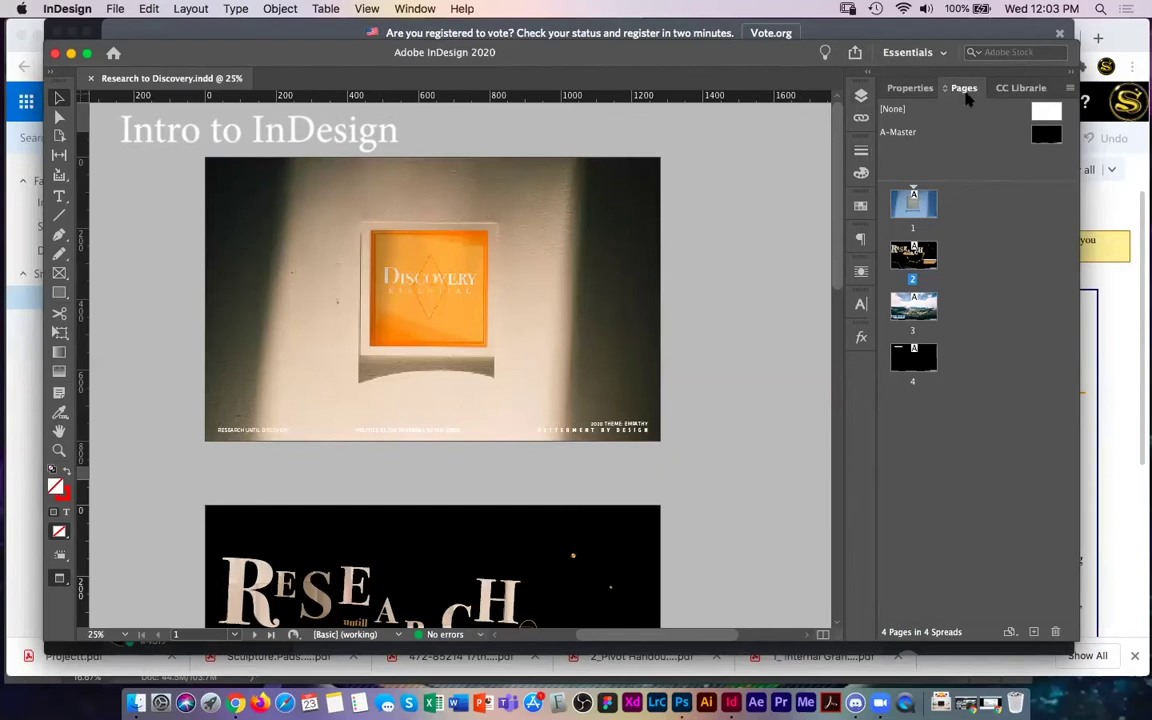
pyautogui.click(861, 96)
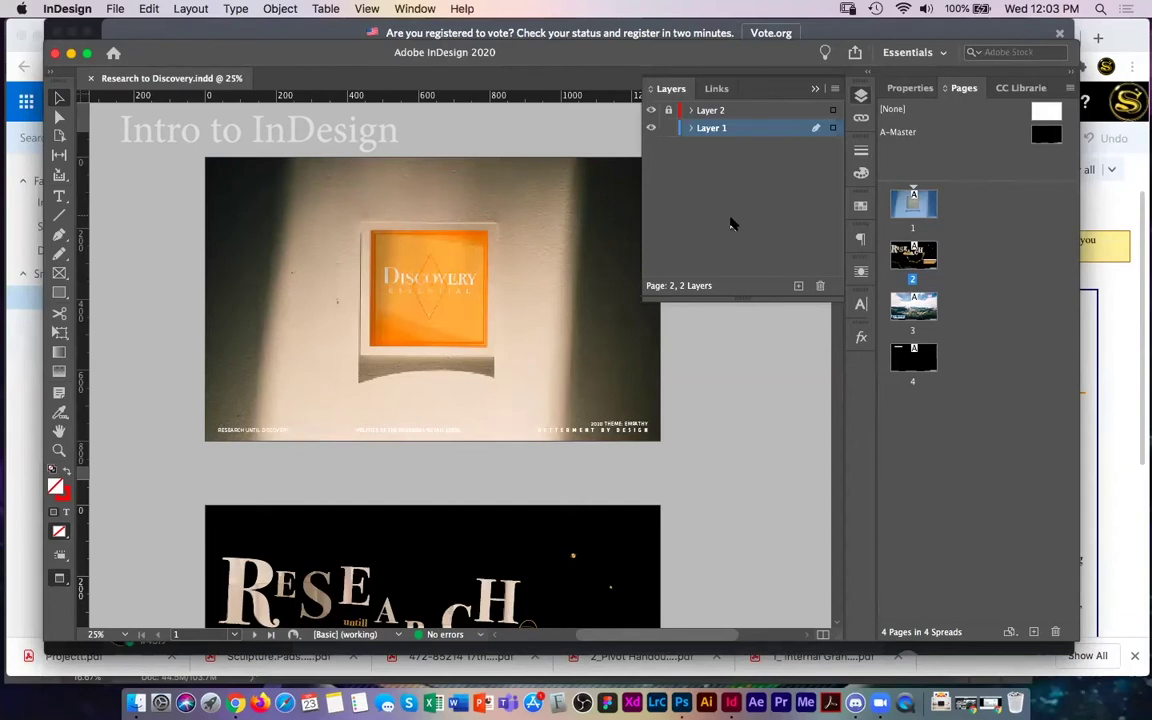
pyautogui.click(858, 97)
pyautogui.click(476, 318)
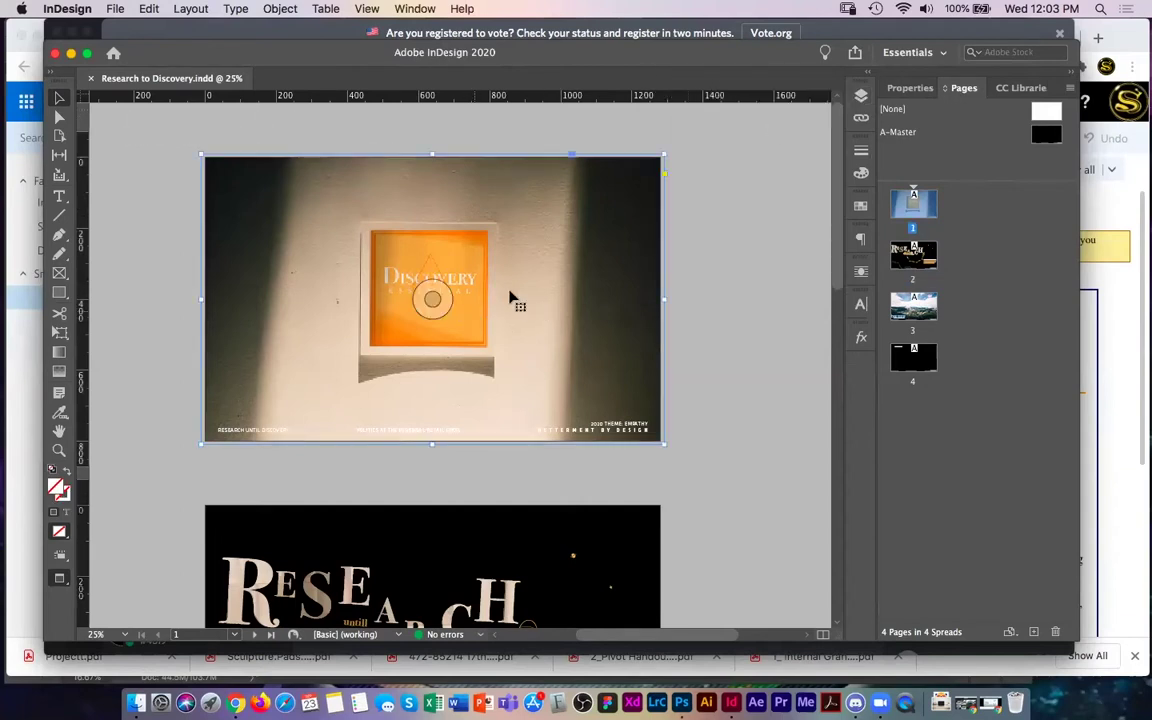
pyautogui.click(728, 278)
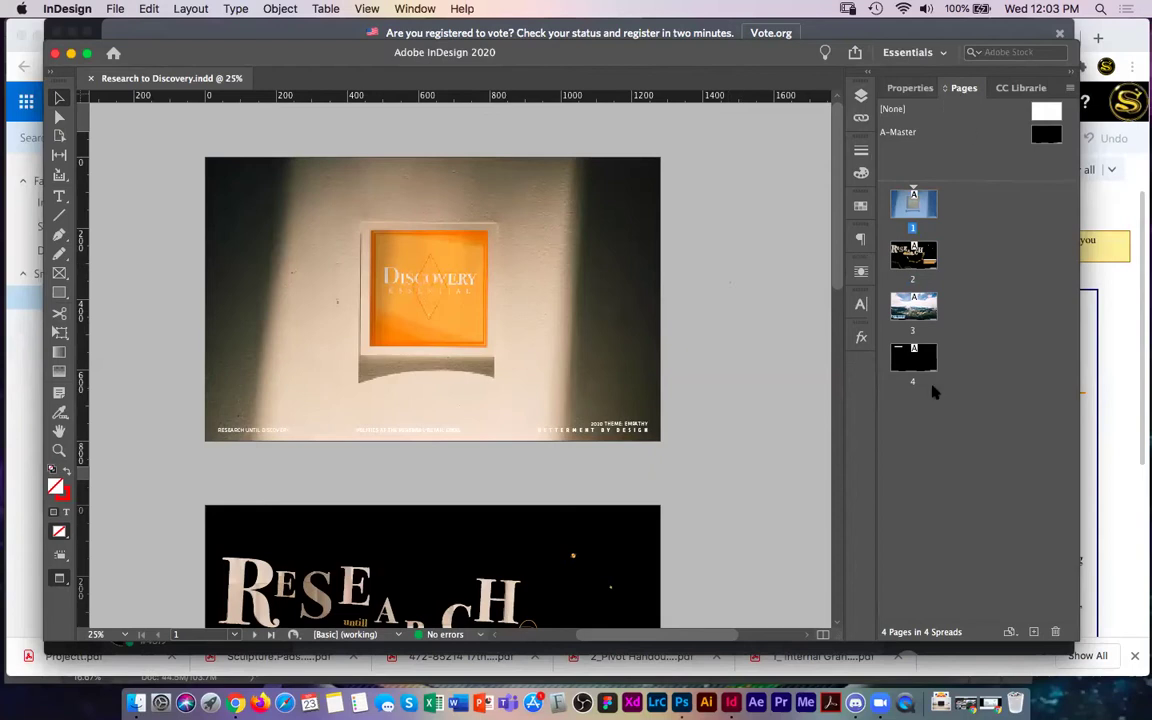
pyautogui.click(572, 388)
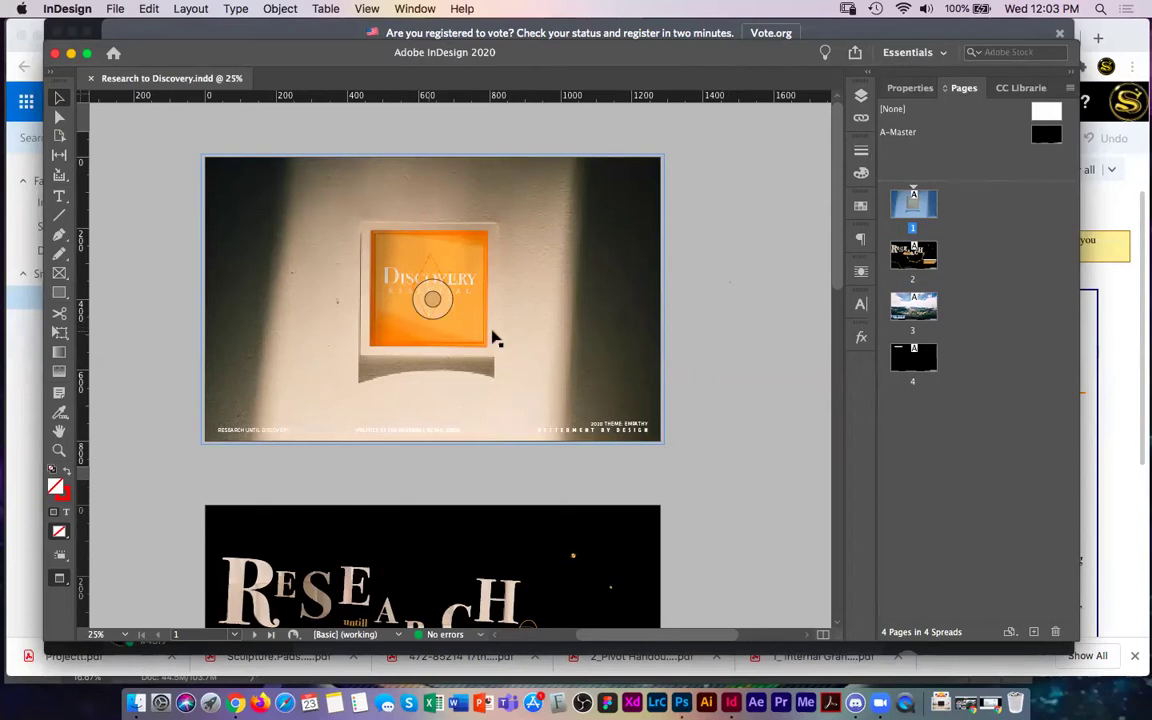
pyautogui.click(895, 207)
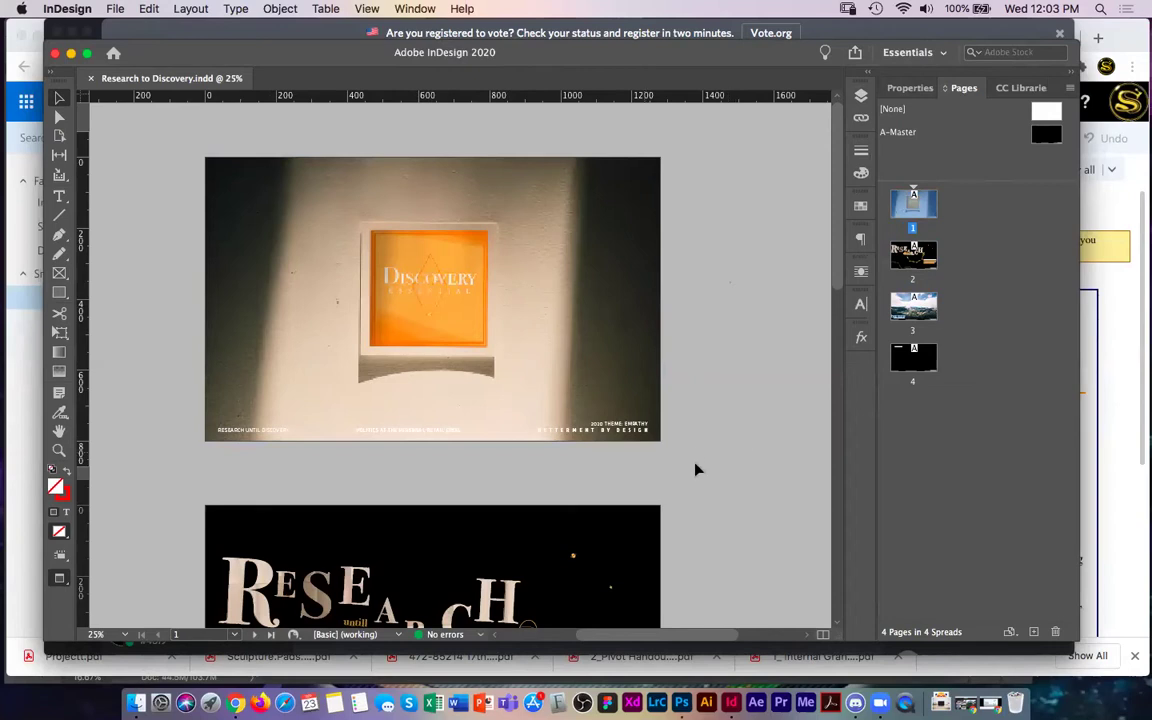
# - Look through the document's pages and examine the RESEARCH title artwork on page 2 up close
pyautogui.scroll(-10, 684, 311)
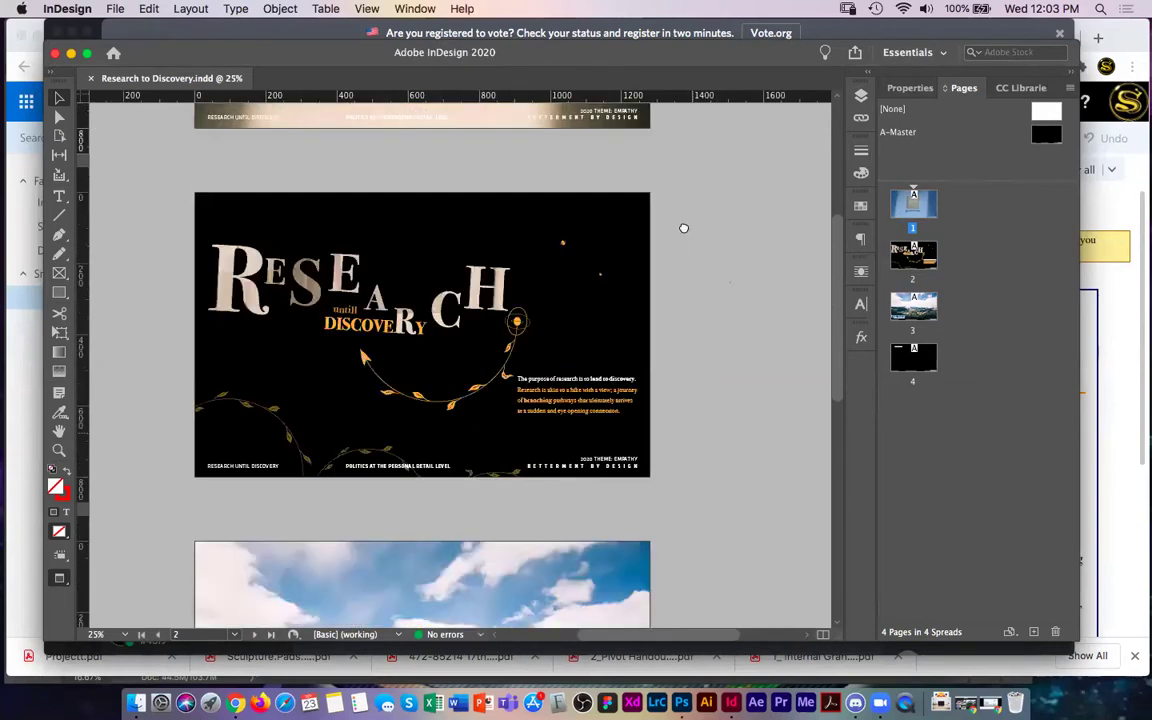
pyautogui.scroll(-4, 704, 200)
pyautogui.scroll(4, 691, 428)
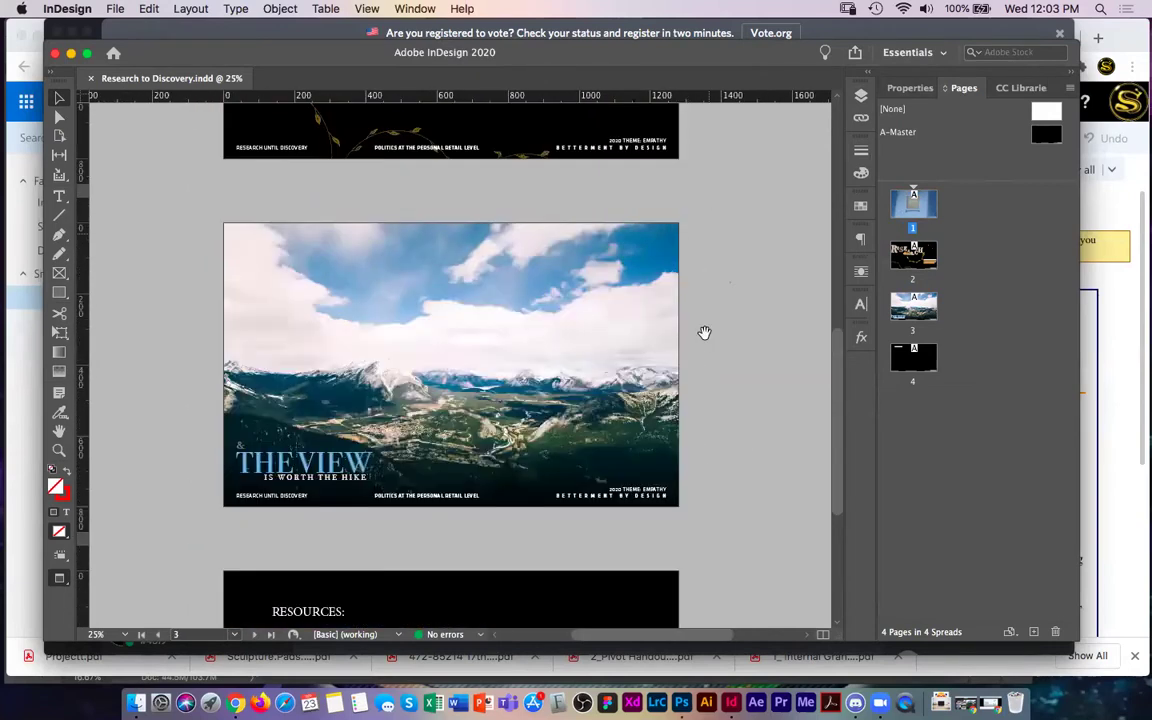
pyautogui.scroll(7, 706, 360)
pyautogui.scroll(-1, 714, 260)
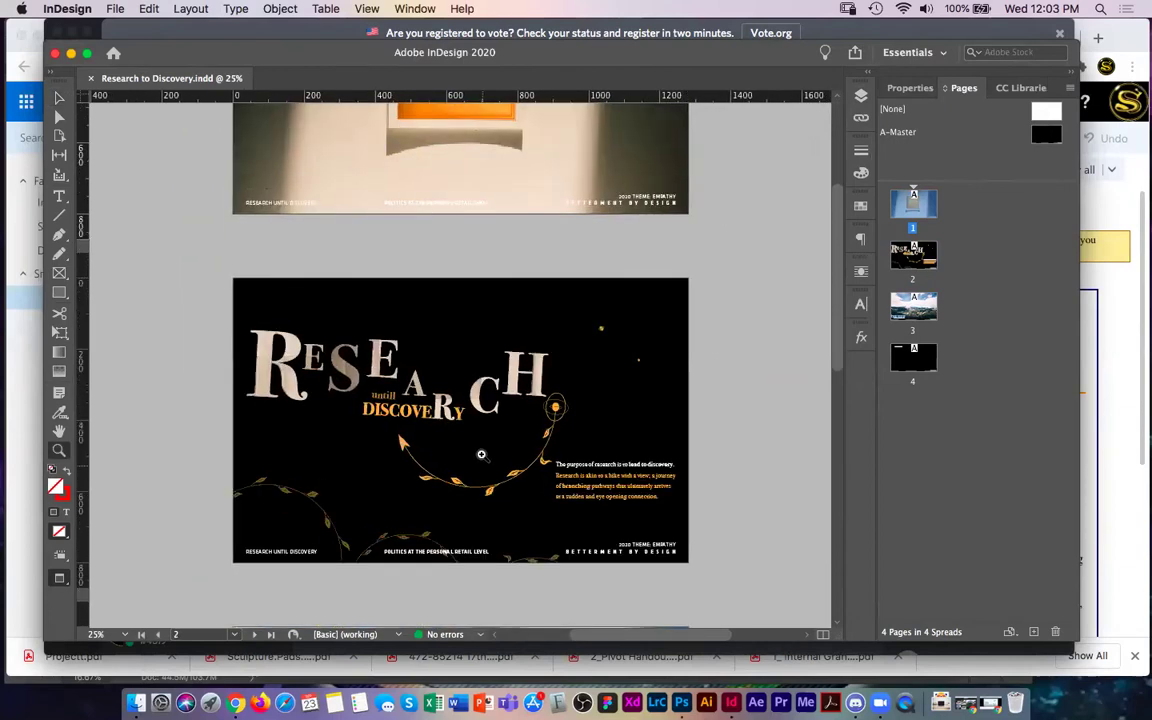
pyautogui.press('z')
pyautogui.click(483, 457)
pyautogui.moveTo(485, 421); pyautogui.dragTo(511, 475)
pyautogui.keyDown('alt'); pyautogui.click(543, 406); pyautogui.keyUp('alt')
pyautogui.moveTo(605, 414); pyautogui.dragTo(715, 437)
pyautogui.click(524, 379)
pyautogui.moveTo(561, 393); pyautogui.dragTo(719, 425)
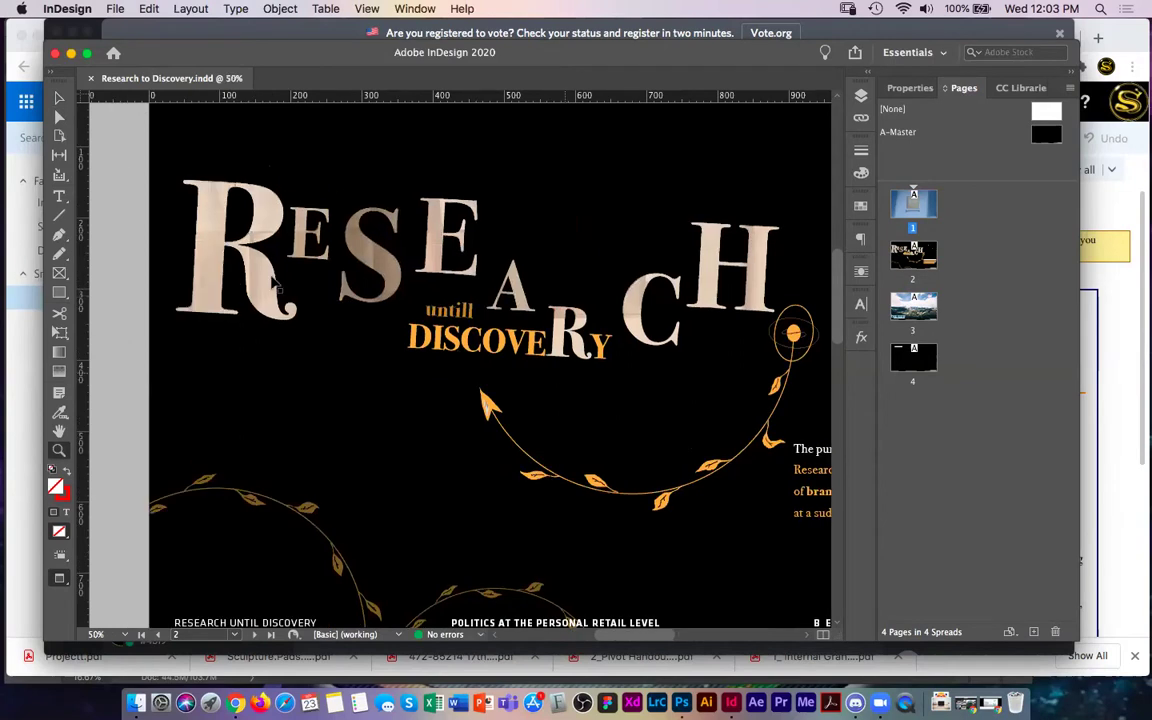
# - Inspect the individual RESEARCH letters and the word "untill" on page 2 by selecting them in turn
pyautogui.click(289, 282)
pyautogui.click(365, 258)
pyautogui.click(455, 255)
pyautogui.click(495, 278)
pyautogui.click(515, 300)
pyautogui.click(650, 315)
pyautogui.click(730, 262)
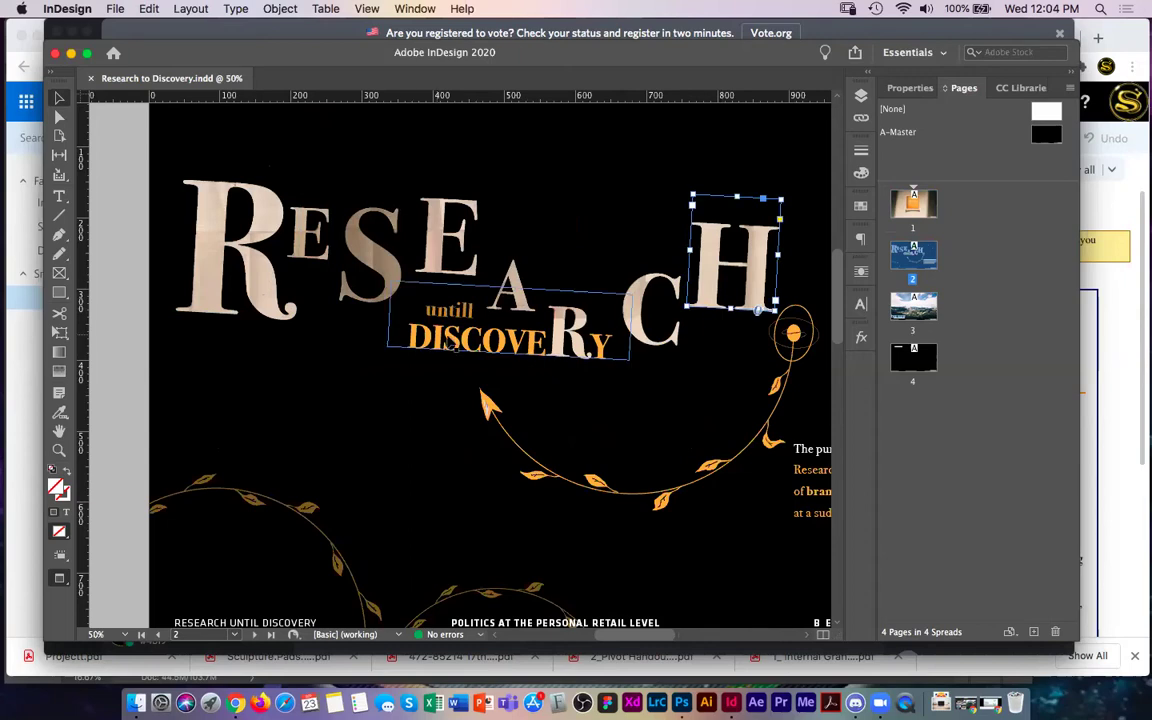
pyautogui.click(435, 302)
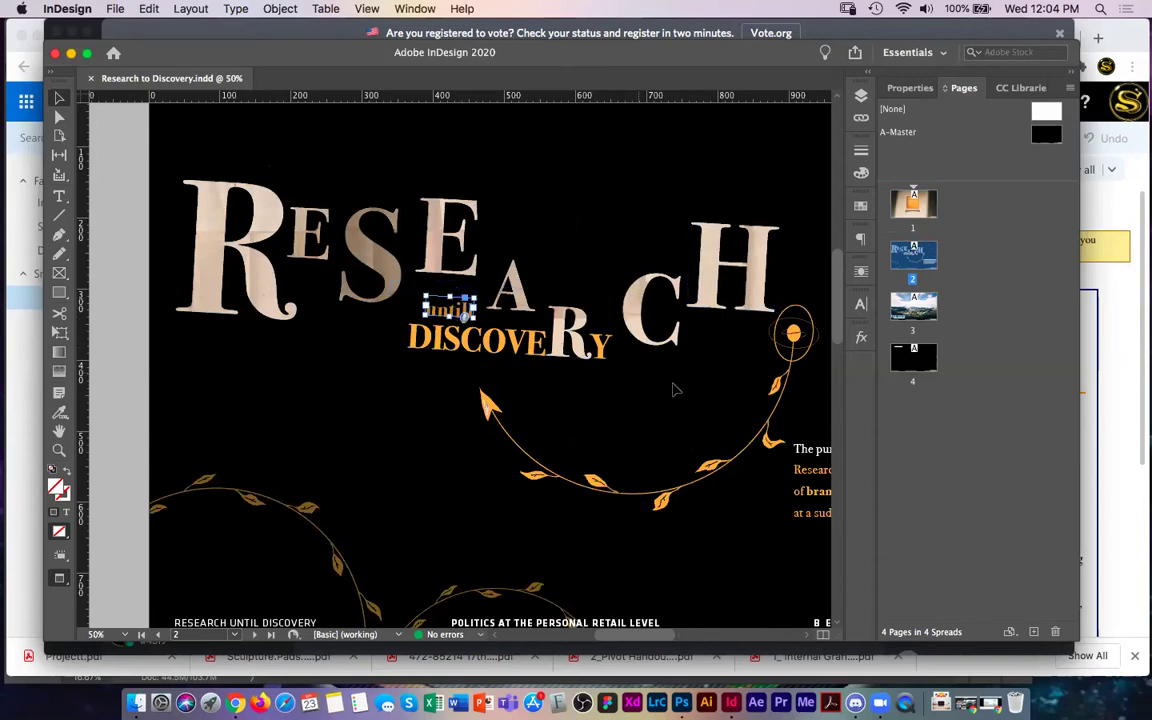
# - Inspect the leaves on page 2's curved vine up close, selecting the leaf nearest the orange circle
pyautogui.hscroll(5, 496, 386)
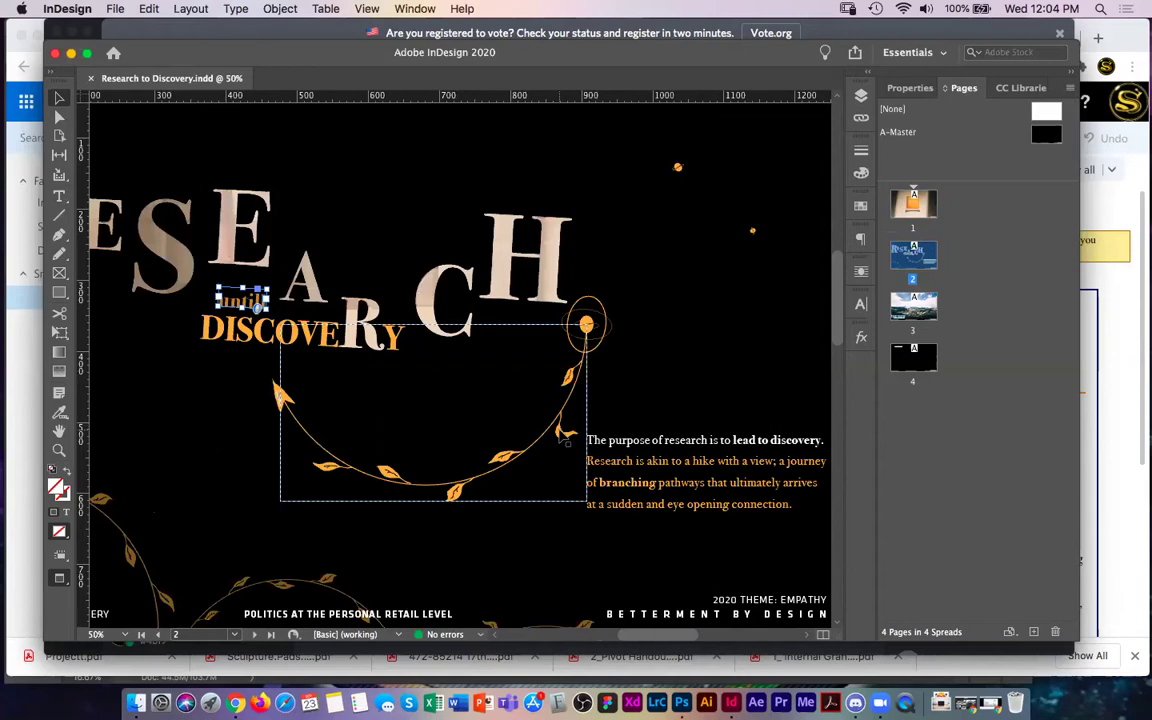
pyautogui.click(562, 436)
pyautogui.doubleClick(563, 435)
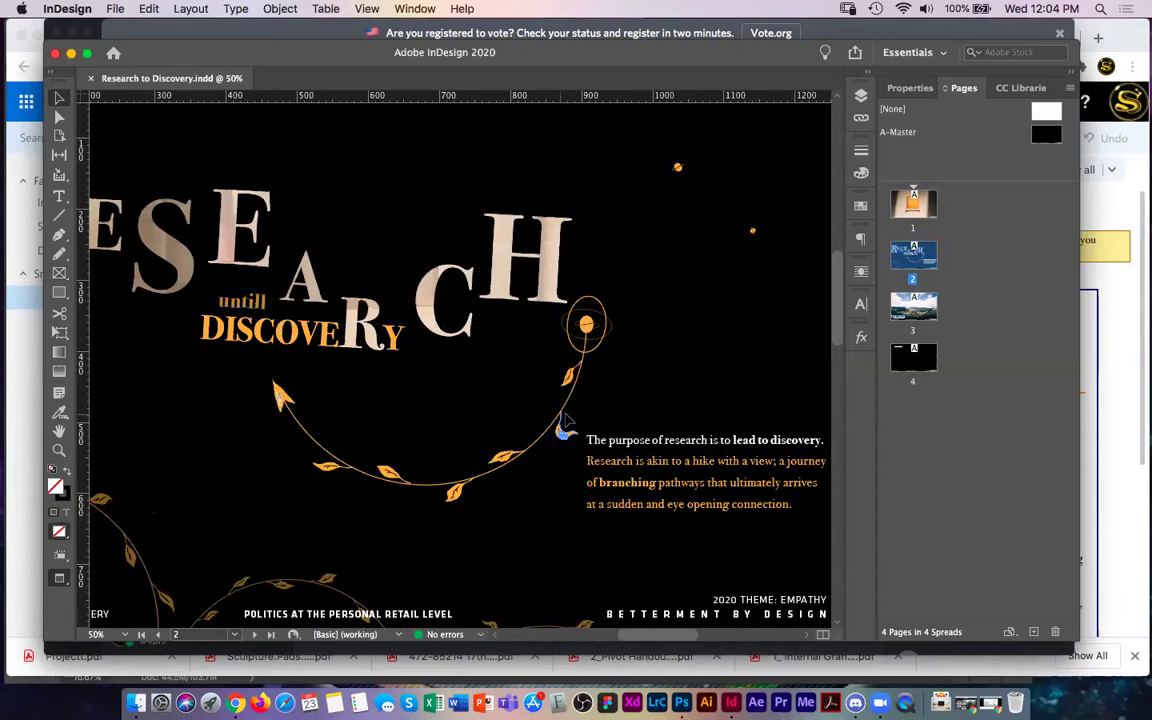
pyautogui.press('z')
pyautogui.moveTo(560, 419); pyautogui.dragTo(683, 304)
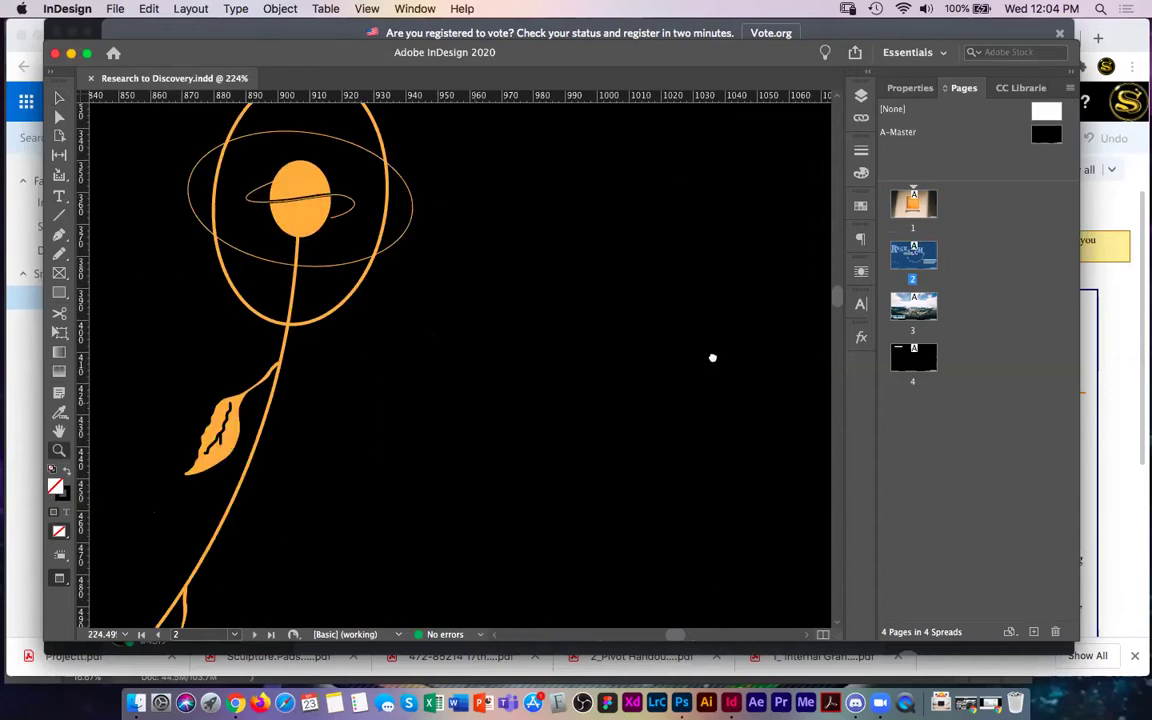
pyautogui.hscroll(-6, 712, 357)
pyautogui.press('v')
pyautogui.press('v')
pyautogui.click(500, 398)
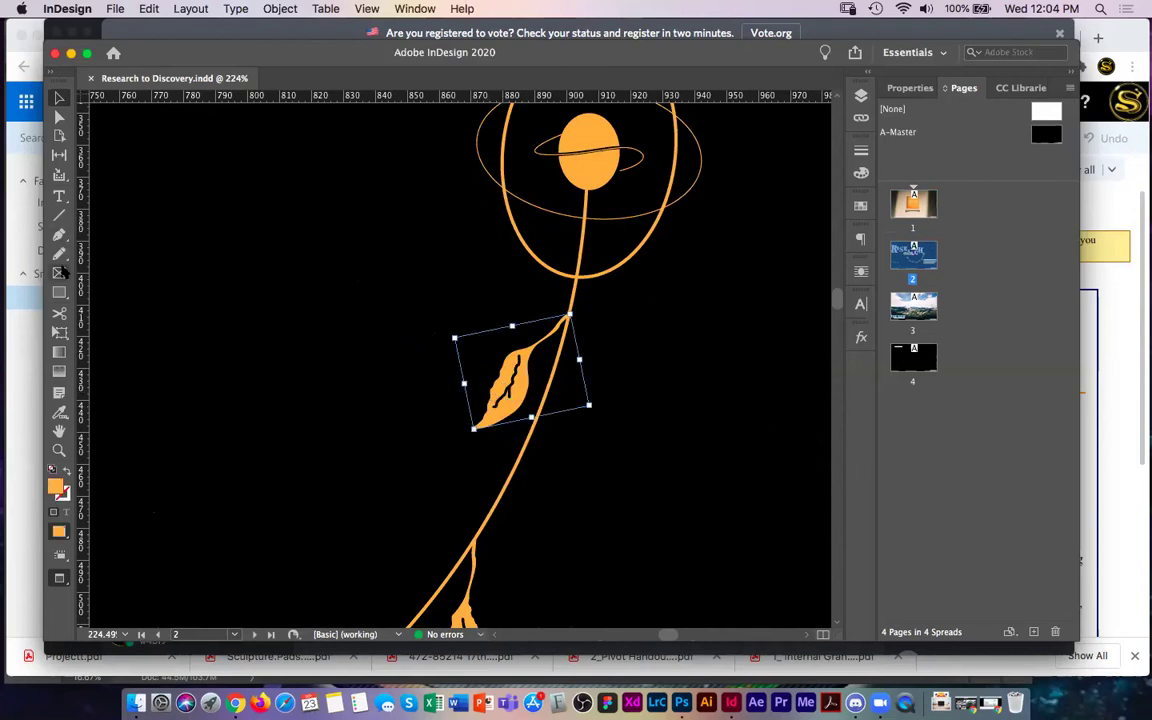
# - View all the document's pages, return to the whole of page 2 and deselect the leaf
pyautogui.press('z')
pyautogui.keyDown('alt'); pyautogui.click(575, 357); pyautogui.keyUp('alt')
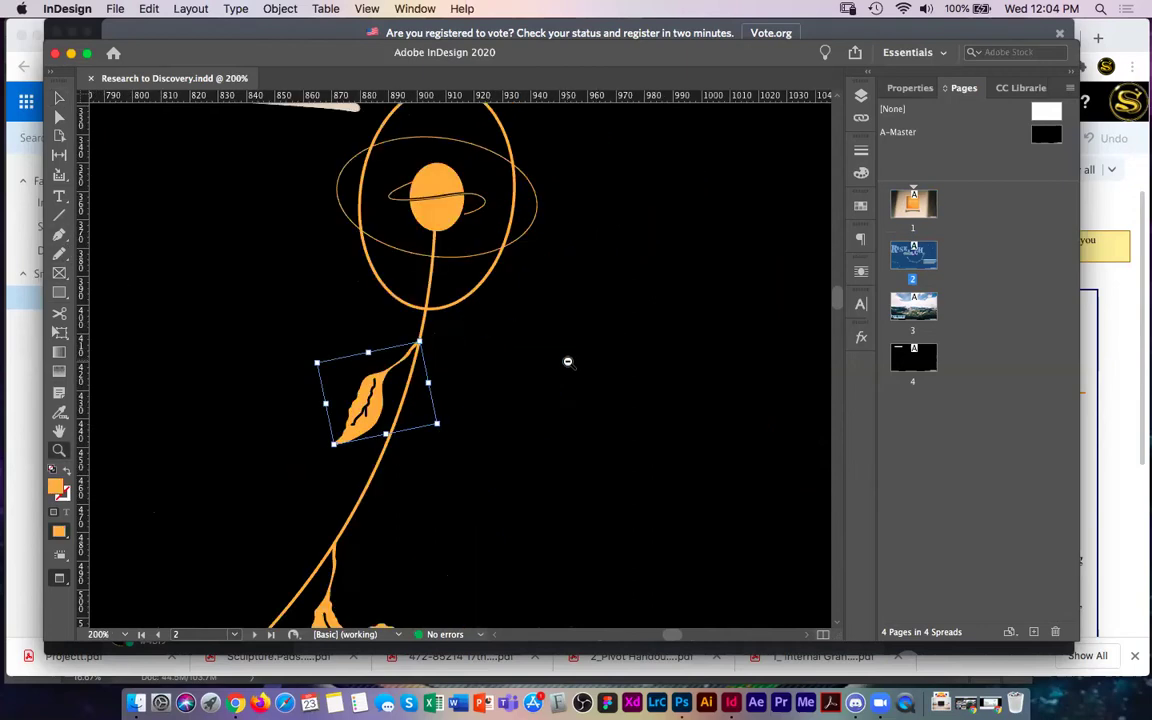
pyautogui.keyDown('alt'); pyautogui.click(560, 362); pyautogui.keyUp('alt')
pyautogui.keyDown('alt'); pyautogui.click(500, 385); pyautogui.keyUp('alt')
pyautogui.keyDown('alt'); pyautogui.click(477, 394); pyautogui.keyUp('alt')
pyautogui.moveTo(469, 387); pyautogui.dragTo(452, 390)
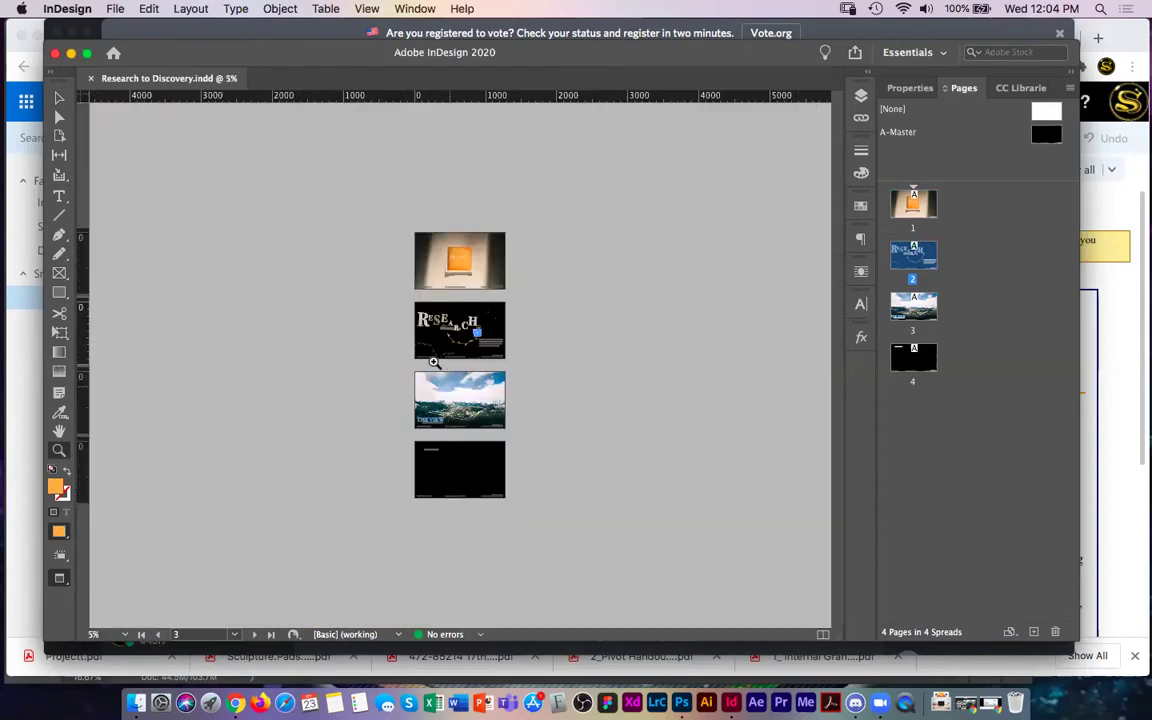
pyautogui.moveTo(486, 306); pyautogui.dragTo(600, 323)
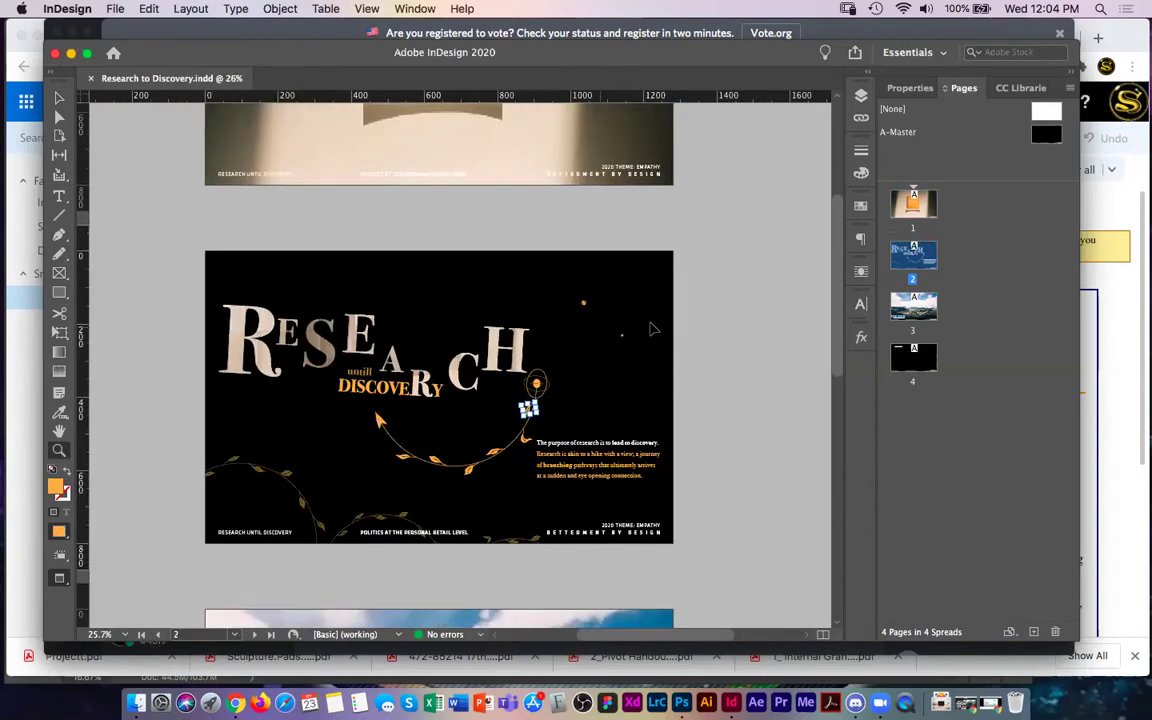
pyautogui.press('v')
pyautogui.click(657, 312)
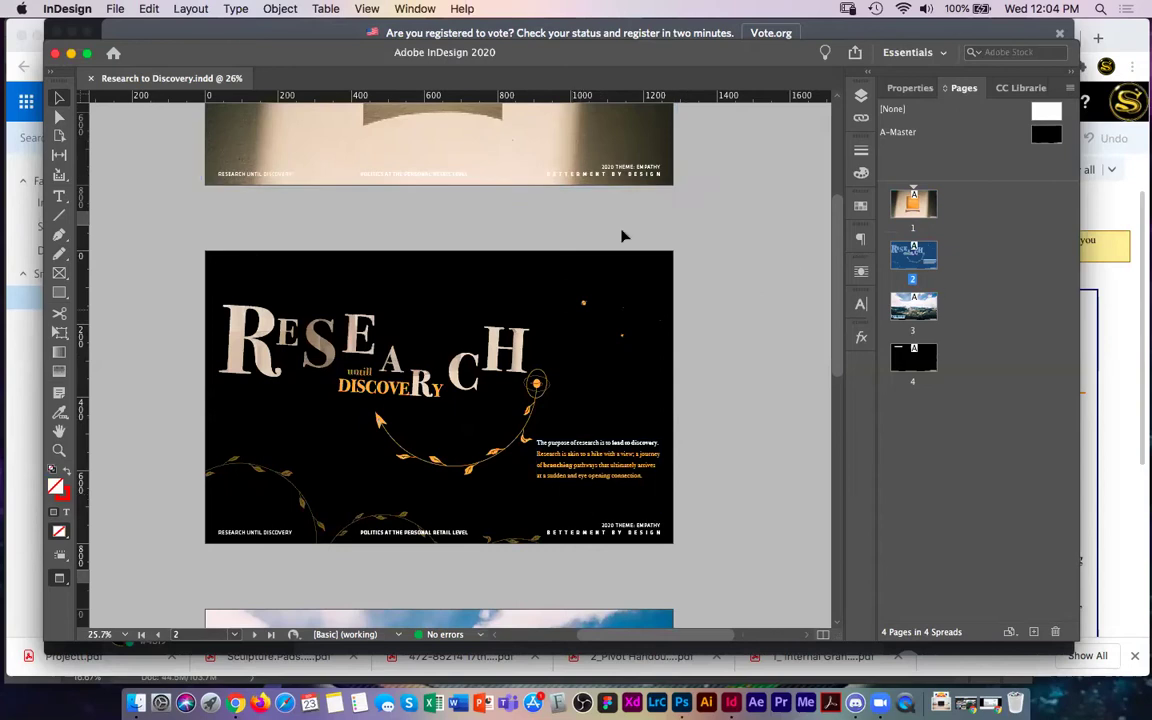
# - Examine the "2020 THEME: EMPATHY" and "BETTERMENT BY DESIGN" footer text on page 1 up close
pyautogui.press('z')
pyautogui.moveTo(573, 171); pyautogui.dragTo(576, 174)
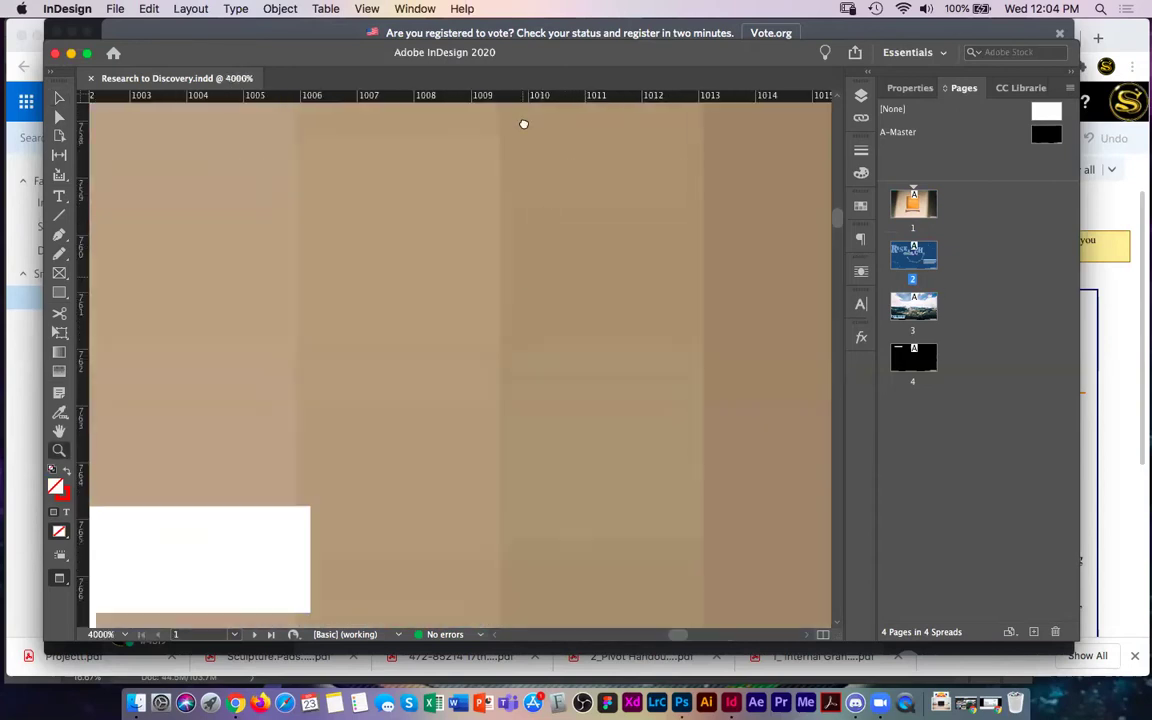
pyautogui.keyDown('alt'); pyautogui.click(559, 394); pyautogui.keyUp('alt')
pyautogui.keyDown('alt'); pyautogui.click(560, 398); pyautogui.keyUp('alt')
pyautogui.keyDown('alt'); pyautogui.click(560, 400); pyautogui.keyUp('alt')
pyautogui.keyDown('alt'); pyautogui.click(556, 404); pyautogui.keyUp('alt')
pyautogui.keyDown('alt'); pyautogui.click(554, 407); pyautogui.keyUp('alt')
pyautogui.keyDown('alt'); pyautogui.click(555, 412); pyautogui.keyUp('alt')
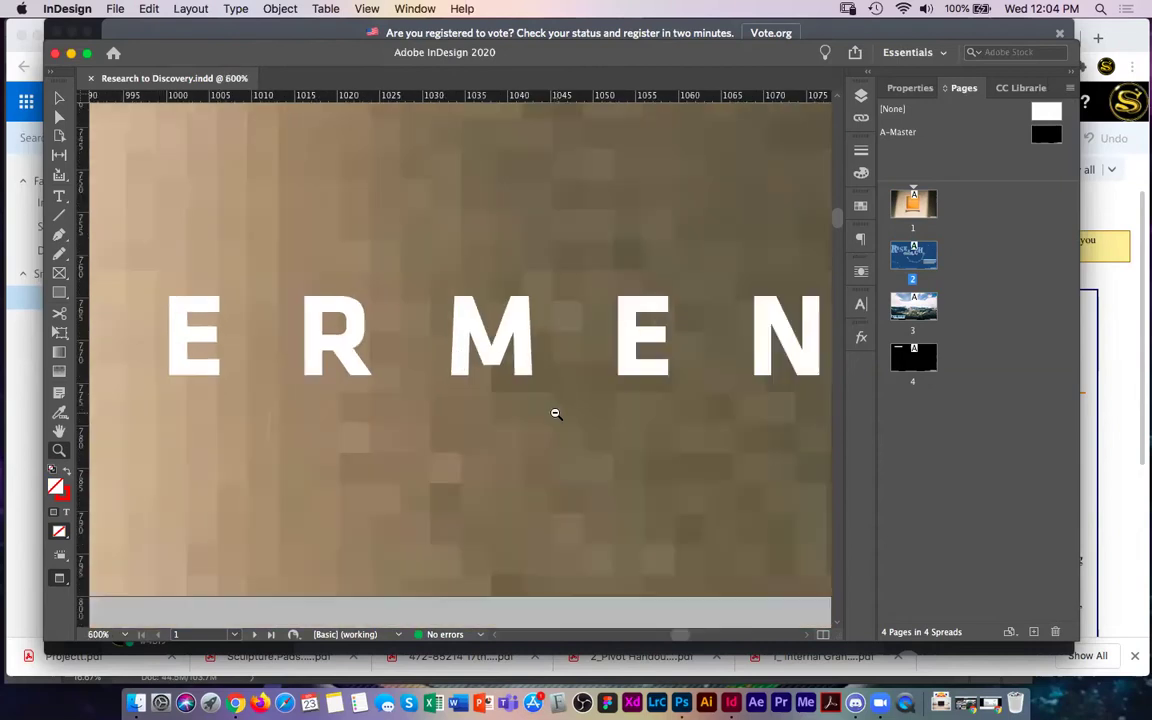
pyautogui.keyDown('alt'); pyautogui.click(555, 414); pyautogui.keyUp('alt')
pyautogui.keyDown('alt'); pyautogui.click(527, 378); pyautogui.keyUp('alt')
pyautogui.keyDown('alt'); pyautogui.click(527, 373); pyautogui.keyUp('alt')
pyautogui.keyDown('alt'); pyautogui.click(505, 370); pyautogui.keyUp('alt')
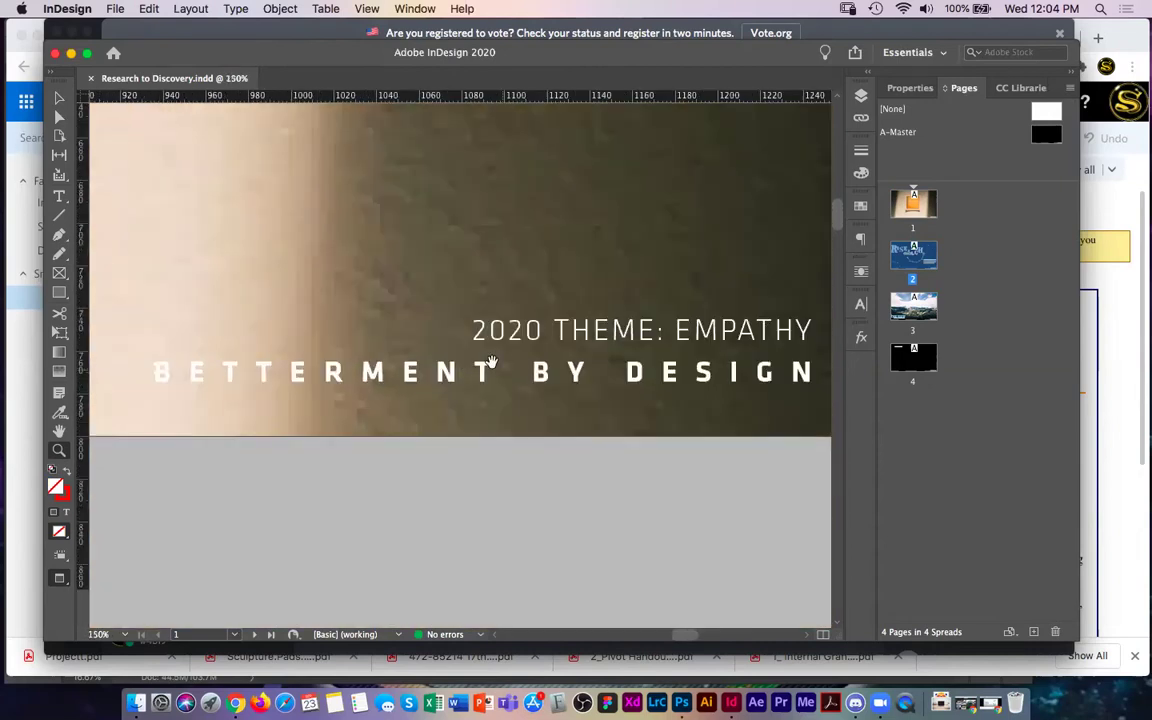
pyautogui.scroll(1, 508, 379)
pyautogui.keyDown('alt'); pyautogui.click(504, 380); pyautogui.keyUp('alt')
pyautogui.press('v')
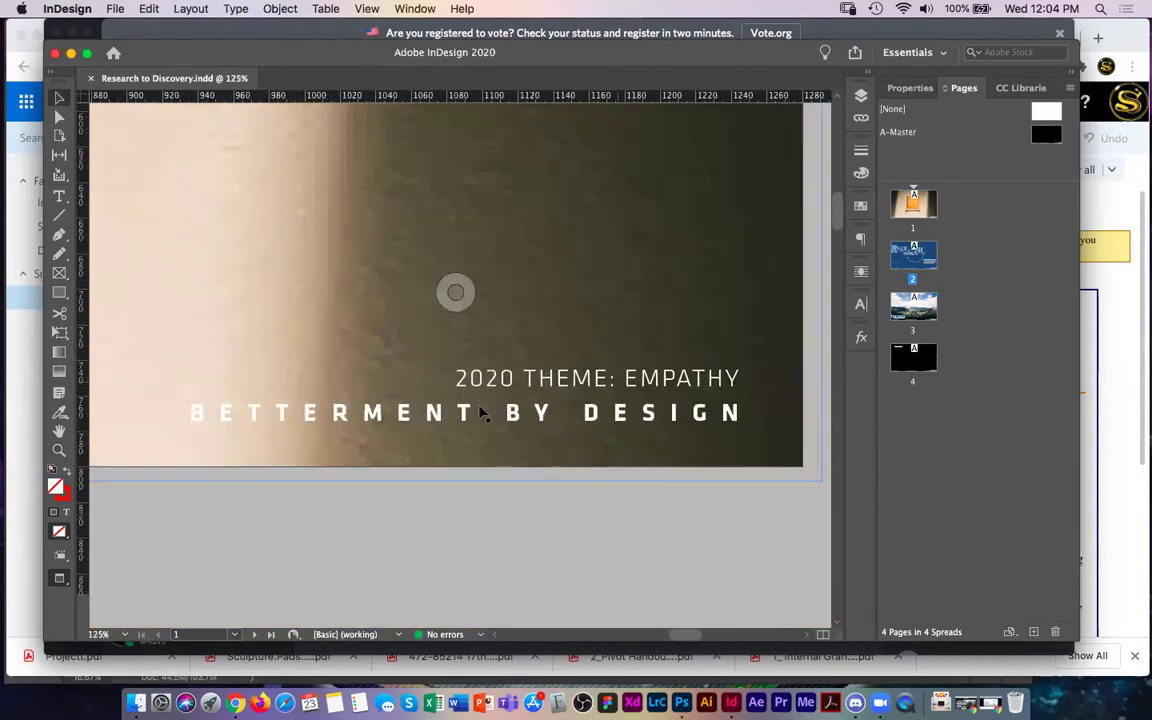
pyautogui.keyDown('alt'); pyautogui.click(501, 396); pyautogui.keyUp('alt')
pyautogui.keyDown('alt'); pyautogui.click(441, 383); pyautogui.keyUp('alt')
pyautogui.keyDown('alt'); pyautogui.click(440, 385); pyautogui.keyUp('alt')
pyautogui.keyDown('alt'); pyautogui.click(439, 385); pyautogui.keyUp('alt')
pyautogui.keyDown('alt'); pyautogui.click(434, 381); pyautogui.keyUp('alt')
pyautogui.keyDown('alt'); pyautogui.click(428, 377); pyautogui.keyUp('alt')
# - Try moving the background image around on page 1 and undo the moves
pyautogui.moveTo(403, 308); pyautogui.dragTo(578, 216)
pyautogui.hscroll(-3, 506, 363)
pyautogui.moveTo(225, 428); pyautogui.dragTo(666, 152)
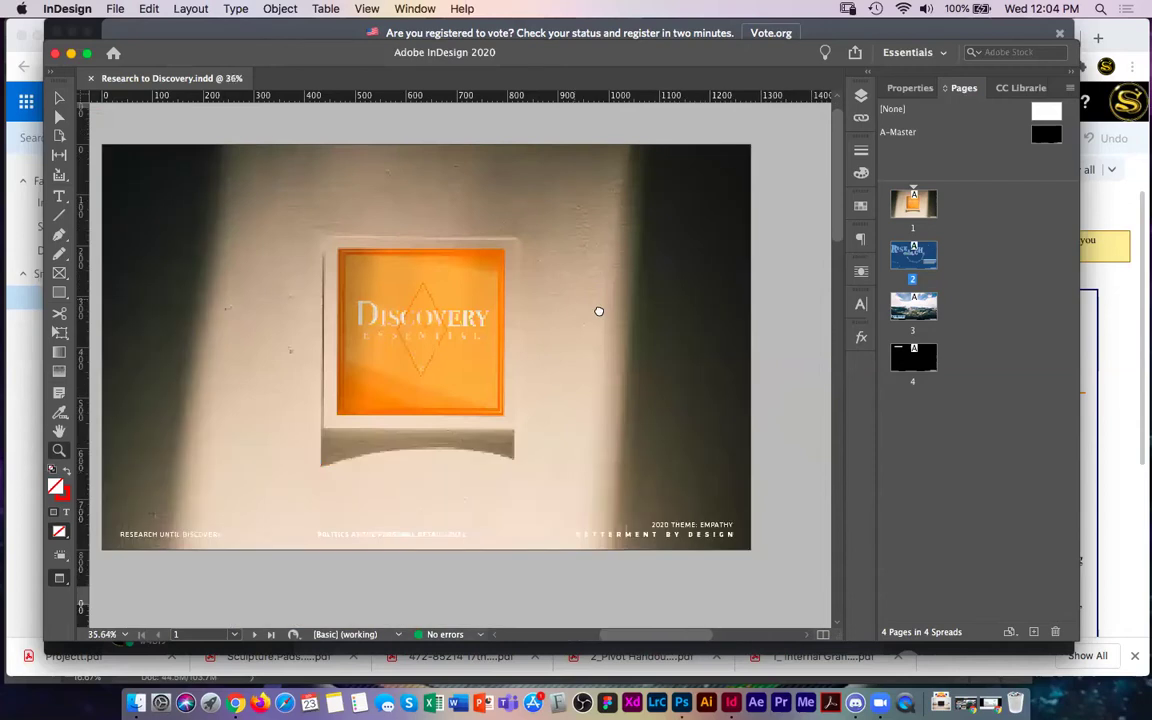
pyautogui.hscroll(-2, 606, 316)
pyautogui.press('v')
pyautogui.hscroll(-2, 560, 370)
pyautogui.click(555, 369)
pyautogui.moveTo(576, 351); pyautogui.dragTo(589, 383)
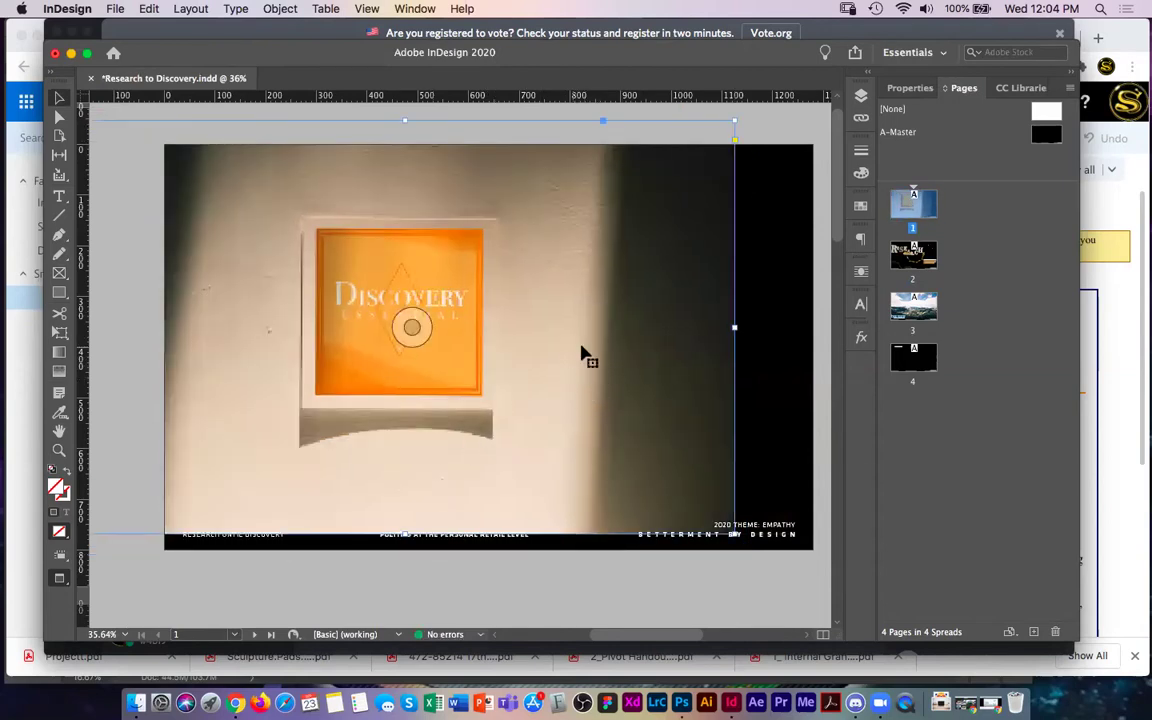
pyautogui.press('super+z')
pyautogui.press('super+z')
pyautogui.press('super+z')
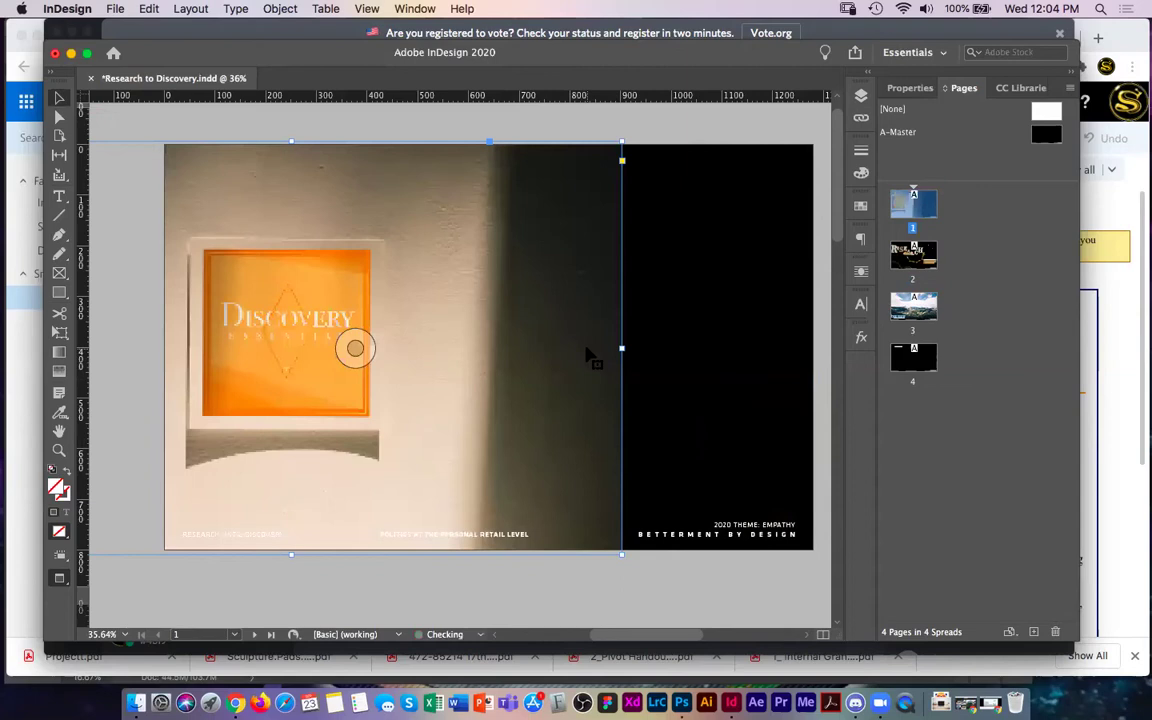
pyautogui.press('super+z')
pyautogui.press('super+z')
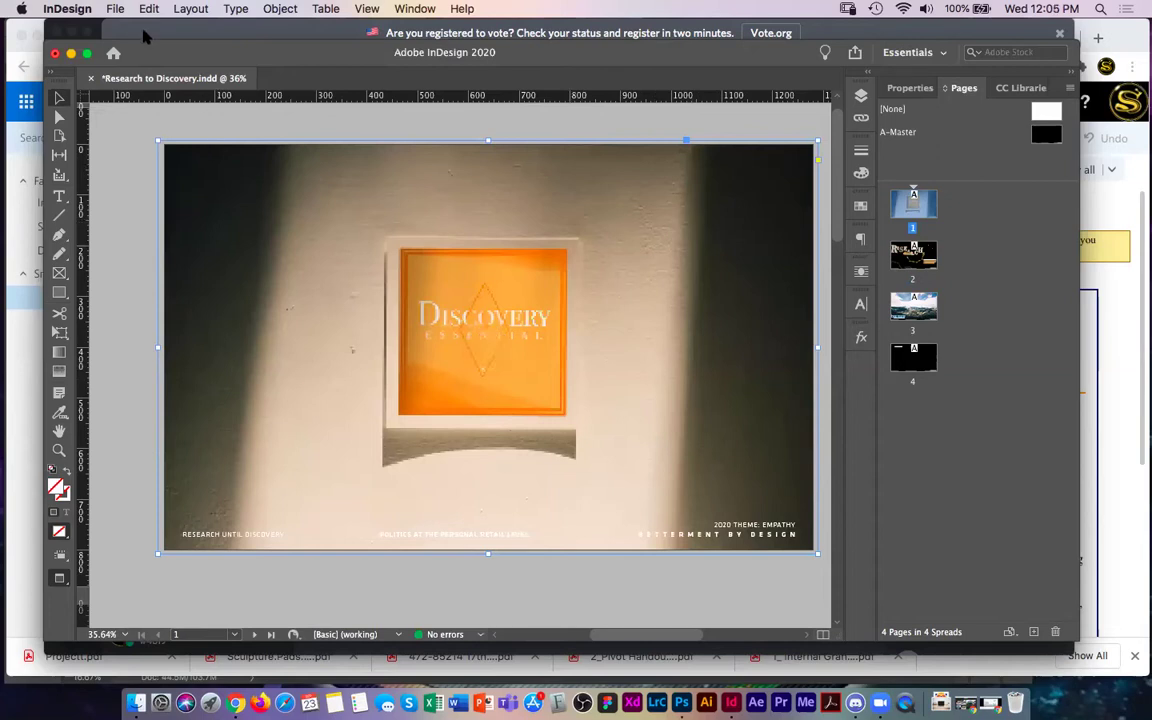
pyautogui.click(116, 11)
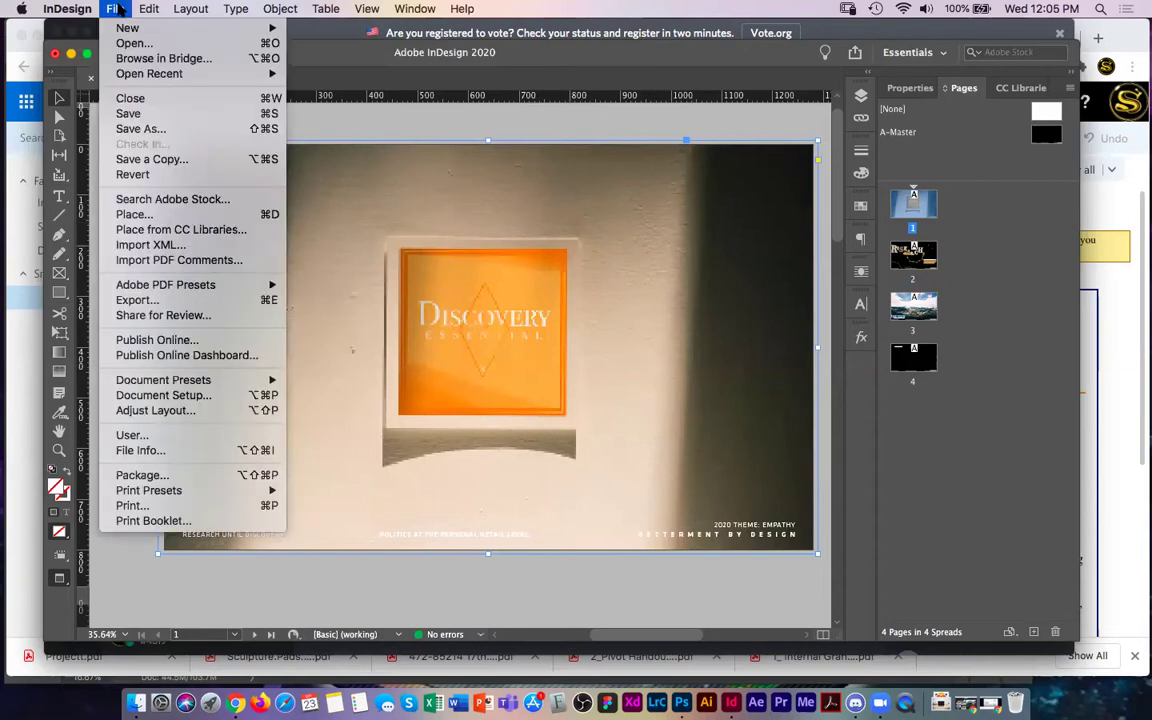
pyautogui.click(158, 216)
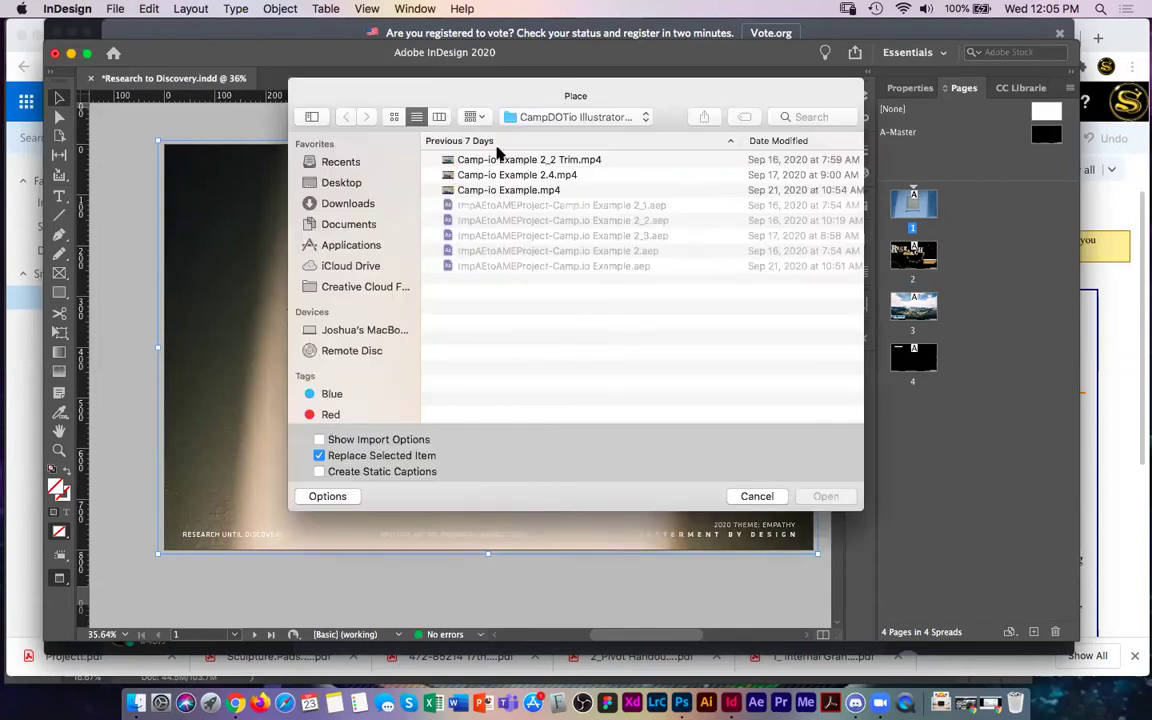
pyautogui.click(587, 190)
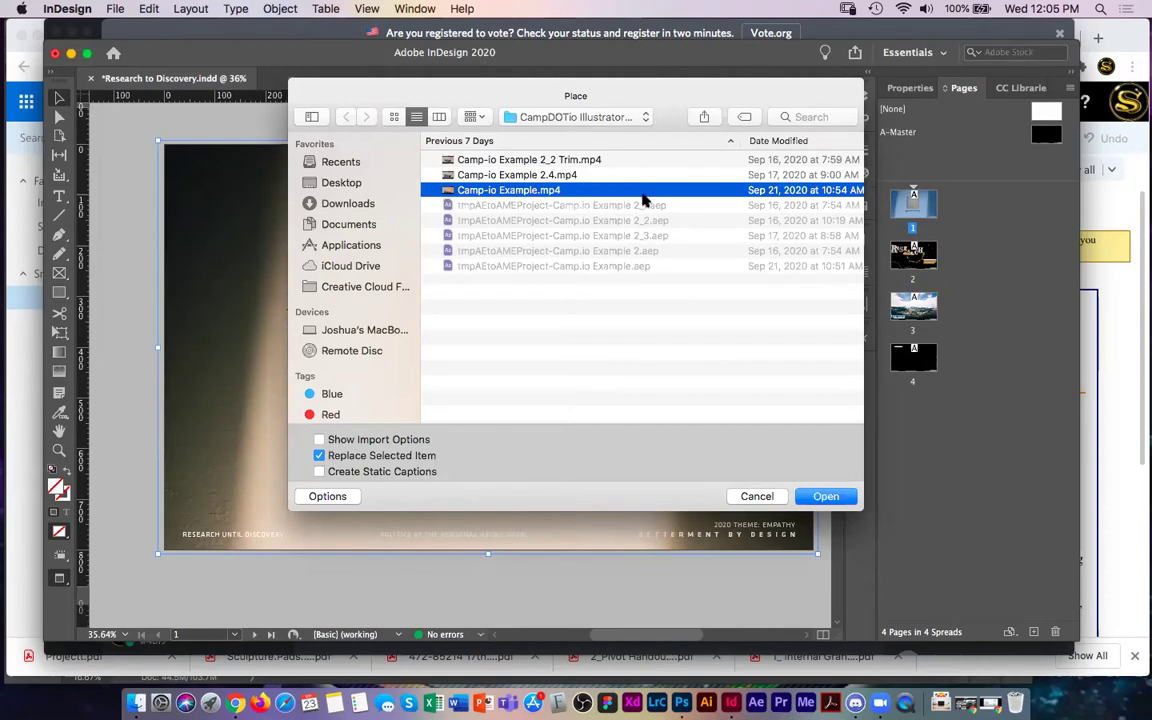
pyautogui.click(762, 497)
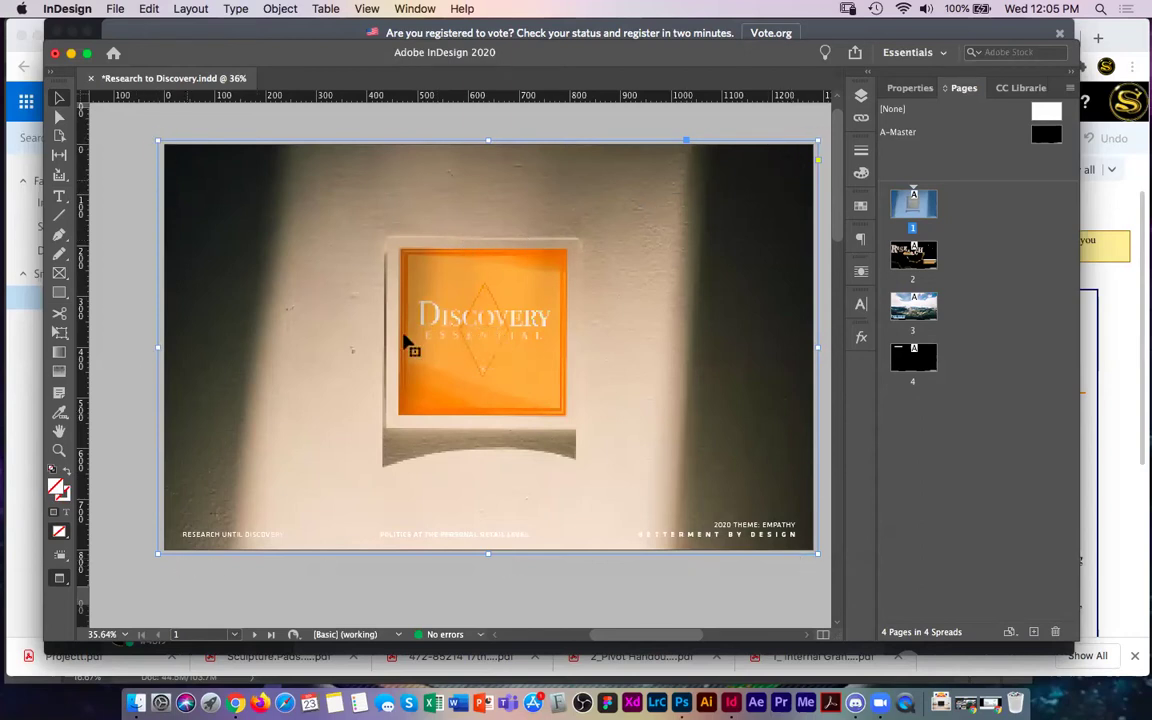
# - Scale down the background image inside its frame on page 1 and reposition it near the page's centre
pyautogui.doubleClick(243, 284)
pyautogui.click(155, 564)
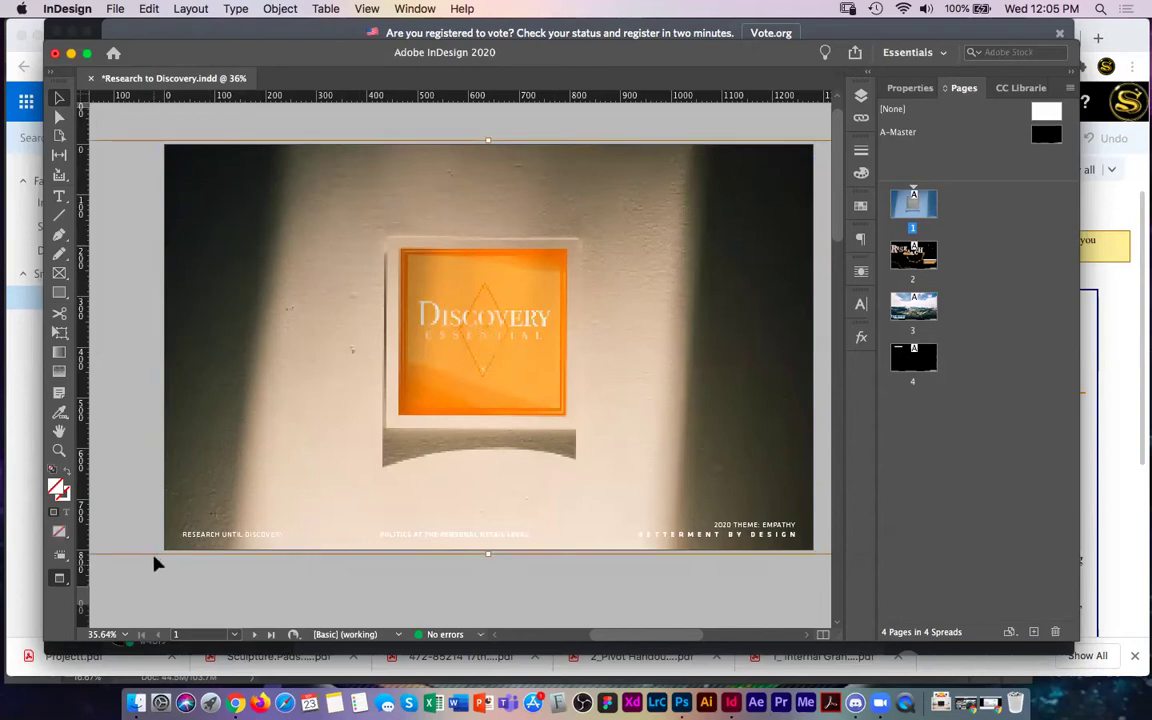
pyautogui.moveTo(489, 552); pyautogui.dragTo(494, 454)
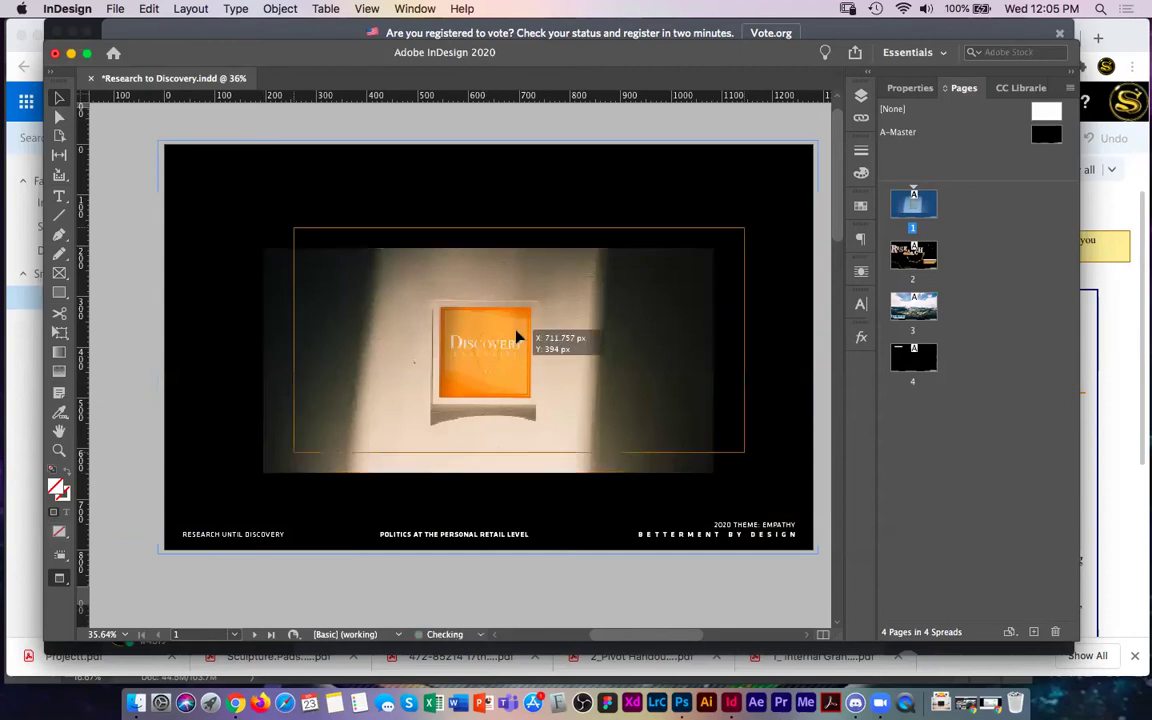
pyautogui.moveTo(517, 337); pyautogui.dragTo(551, 313)
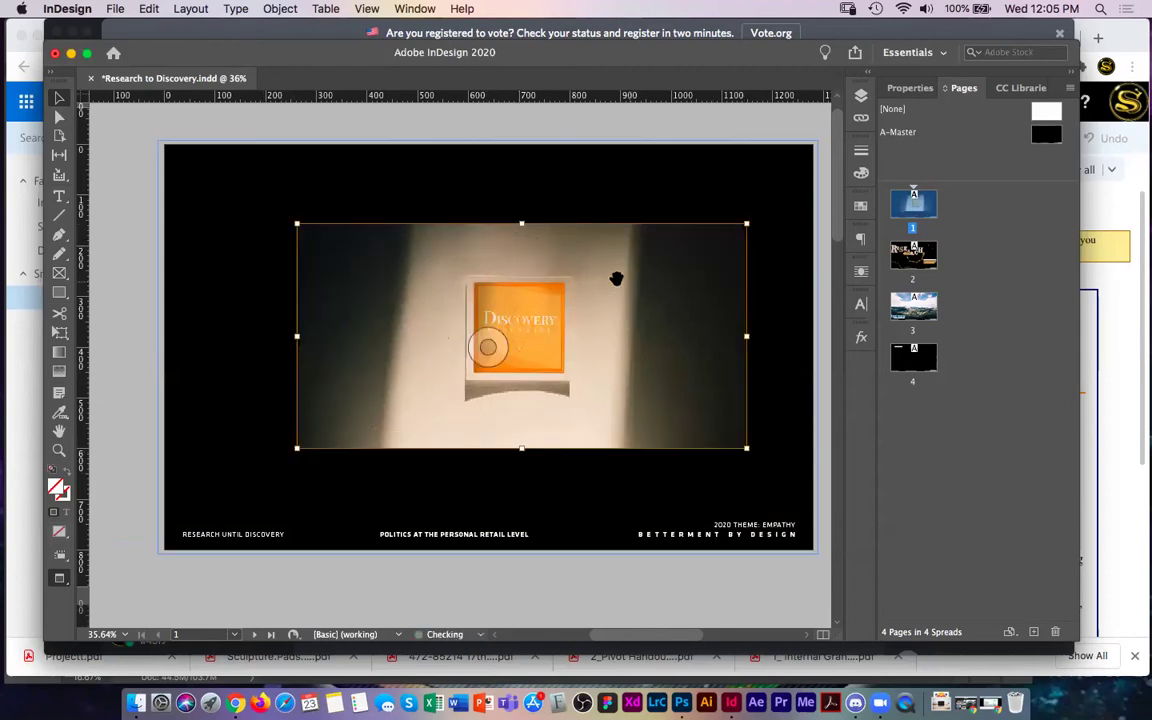
# - Crop the background image's frame to a tall column around the orange Discovery sign and move it near page 1's left edge
pyautogui.click(815, 141)
pyautogui.moveTo(818, 140); pyautogui.dragTo(555, 286)
pyautogui.moveTo(157, 553); pyautogui.dragTo(453, 405)
pyautogui.moveTo(554, 345); pyautogui.dragTo(580, 354)
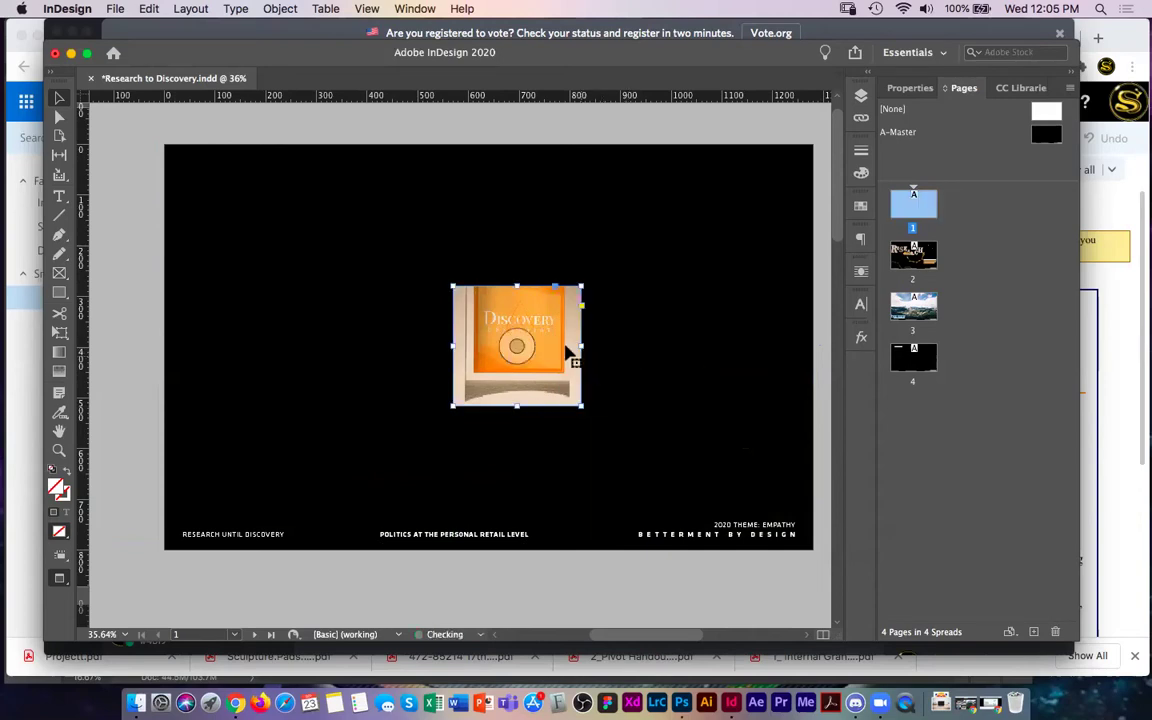
pyautogui.moveTo(517, 286); pyautogui.dragTo(517, 185)
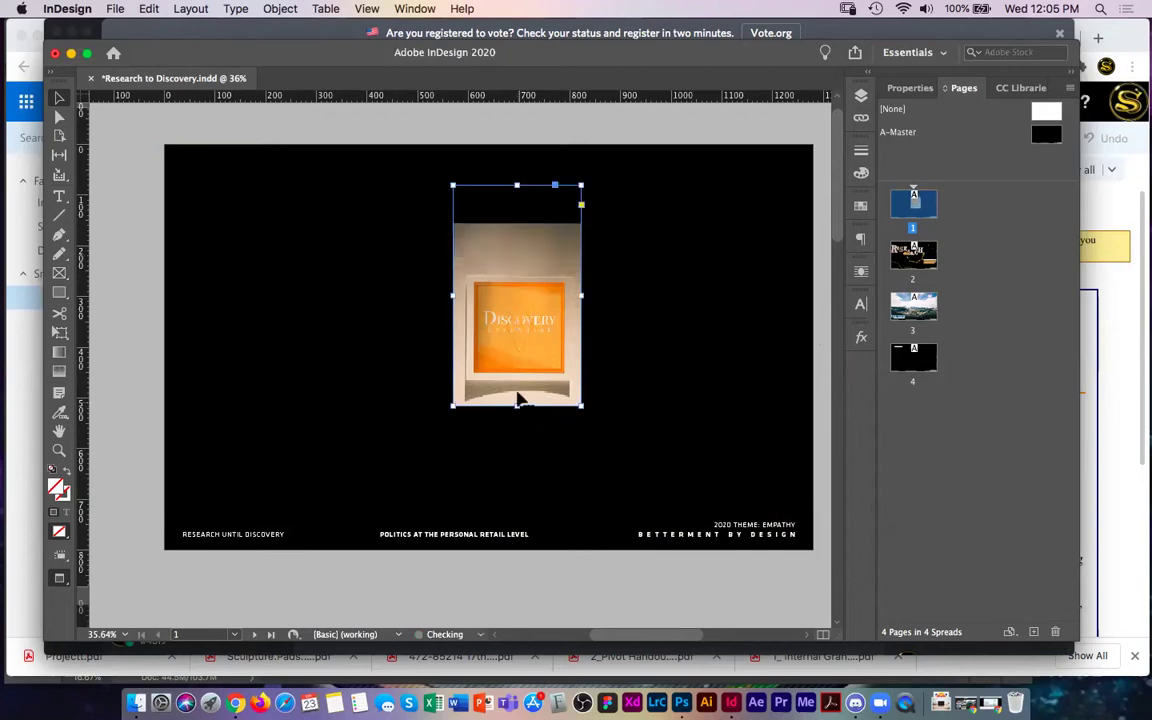
pyautogui.moveTo(517, 405); pyautogui.dragTo(310, 384)
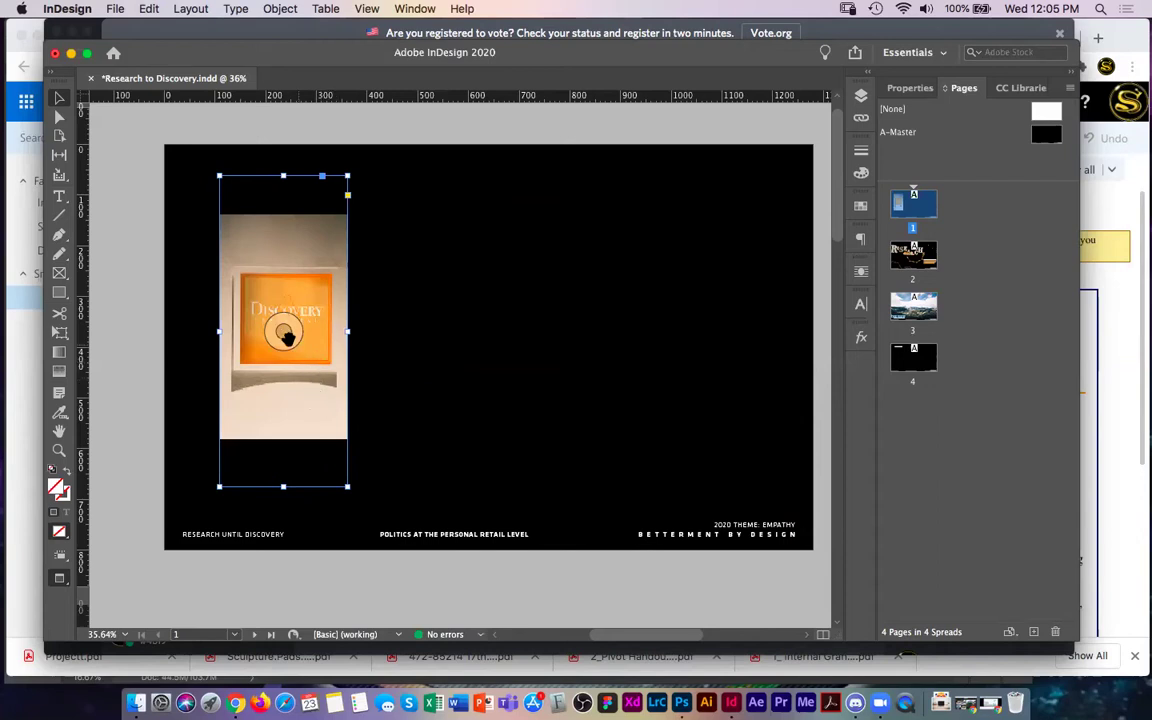
# - Enlarge the image inside the column to fill the frame, with the Discovery lettering centred in it
pyautogui.click(285, 334)
pyautogui.moveTo(272, 333)
pyautogui.mouseDown()
pyautogui.moveTo(288, 329)
pyautogui.moveTo(287, 345)
pyautogui.moveTo(281, 334)
pyautogui.mouseUp()
pyautogui.moveTo(503, 432); pyautogui.dragTo(673, 512)
pyautogui.moveTo(296, 344)
pyautogui.mouseDown()
pyautogui.moveTo(303, 362)
pyautogui.moveTo(290, 329)
pyautogui.mouseUp()
# - Duplicate the column to its right and shift the copy's image to show the right end of the Discovery sign
pyautogui.moveTo(275, 404); pyautogui.dragTo(435, 399)
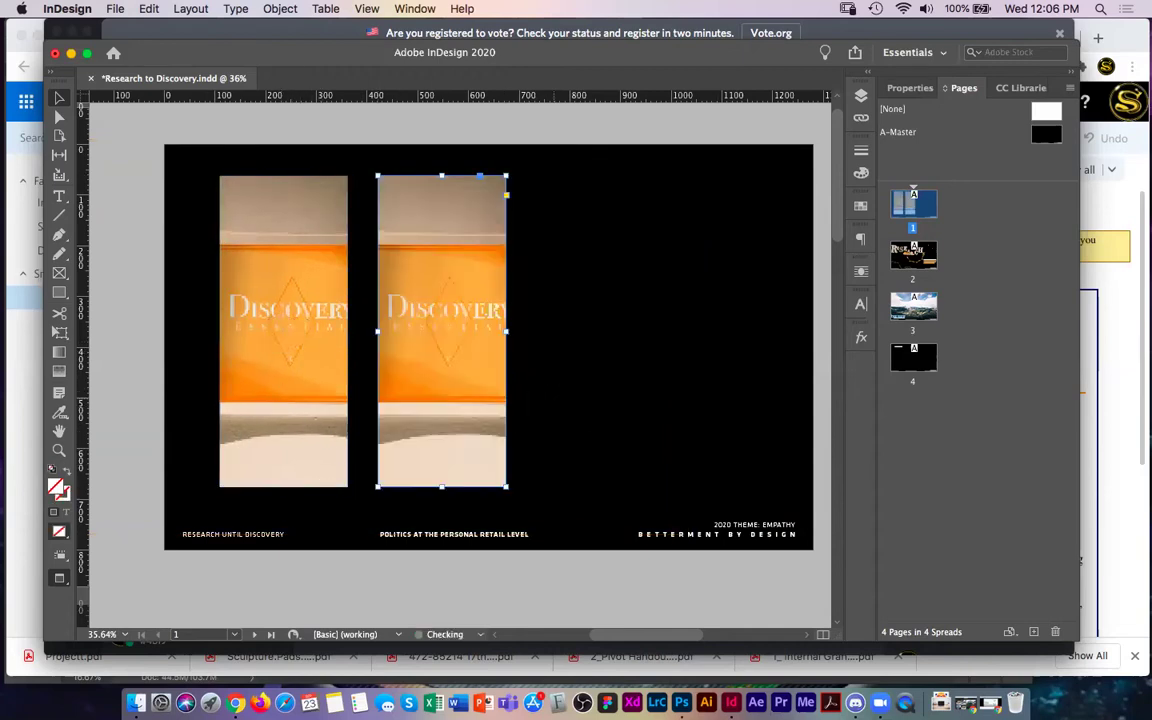
pyautogui.click(422, 347)
pyautogui.moveTo(428, 340); pyautogui.dragTo(366, 338)
pyautogui.moveTo(445, 333)
pyautogui.mouseDown()
pyautogui.moveTo(435, 325)
pyautogui.moveTo(446, 334)
pyautogui.mouseUp()
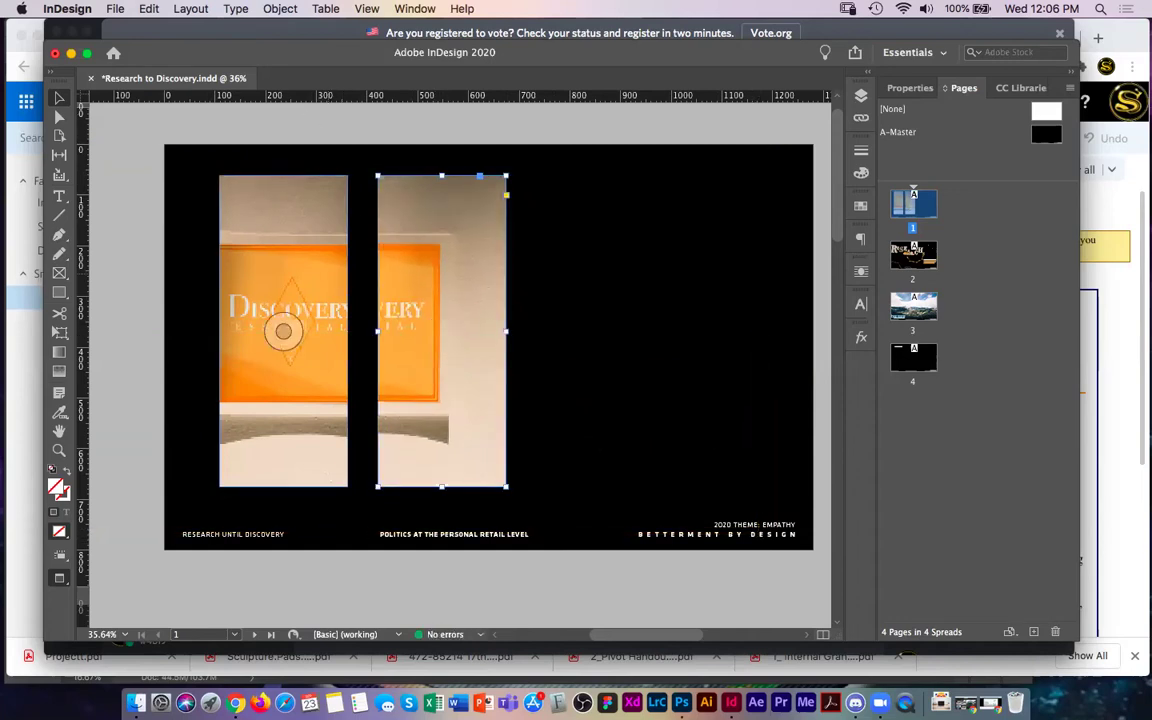
# - Duplicate the second column to its right, shift the copy's image to show the sign's left end and move it closer
pyautogui.moveTo(460, 411); pyautogui.dragTo(633, 412)
pyautogui.moveTo(617, 333); pyautogui.dragTo(638, 347)
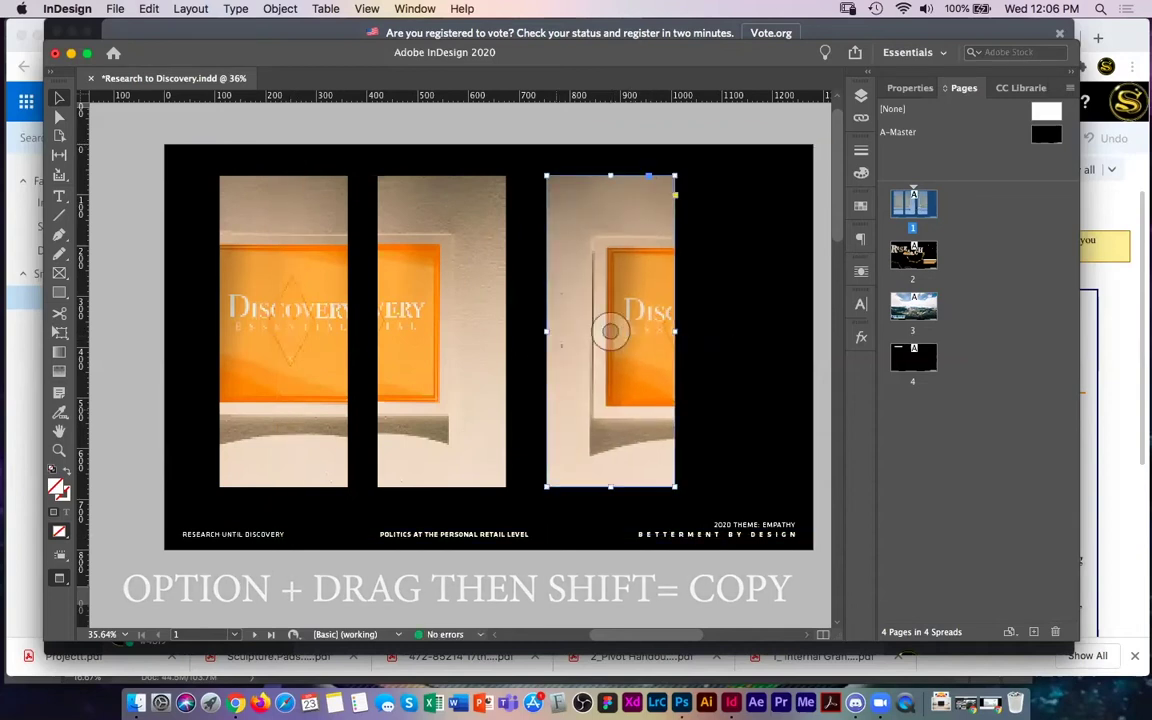
pyautogui.moveTo(609, 329); pyautogui.dragTo(617, 336)
pyautogui.moveTo(655, 423); pyautogui.dragTo(595, 391)
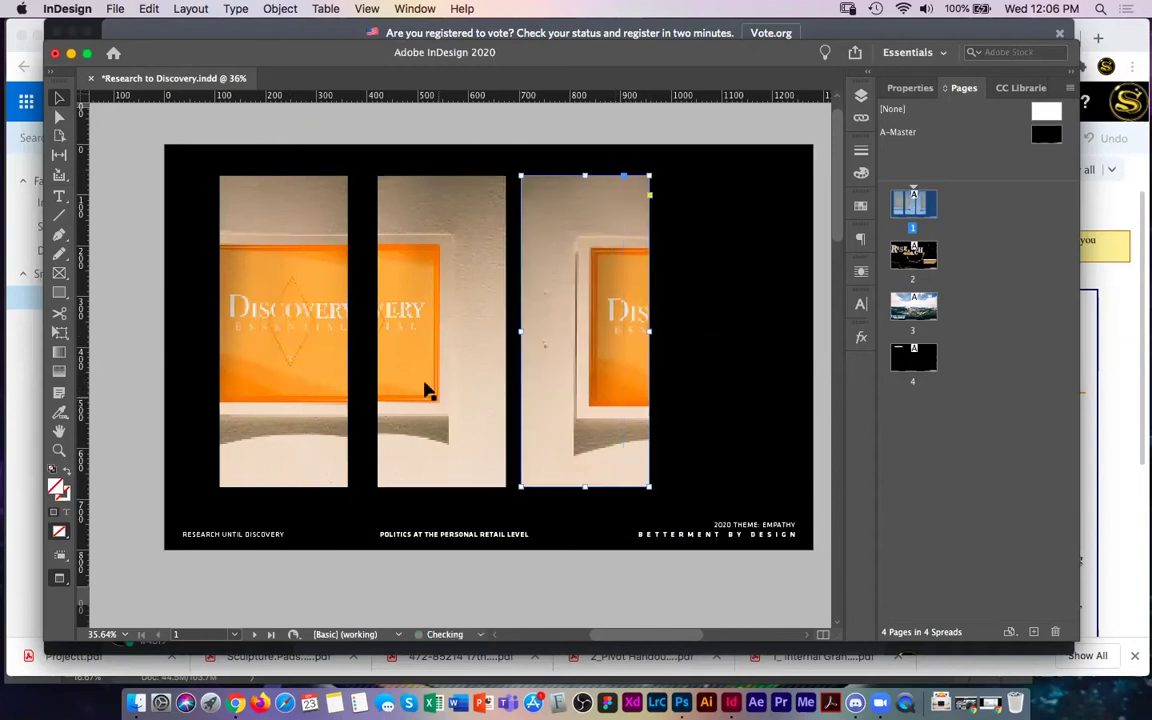
# - Reorder the three columns so the left, middle and right parts of the Discovery sign run side by side with even gaps
pyautogui.moveTo(410, 368); pyautogui.dragTo(693, 378)
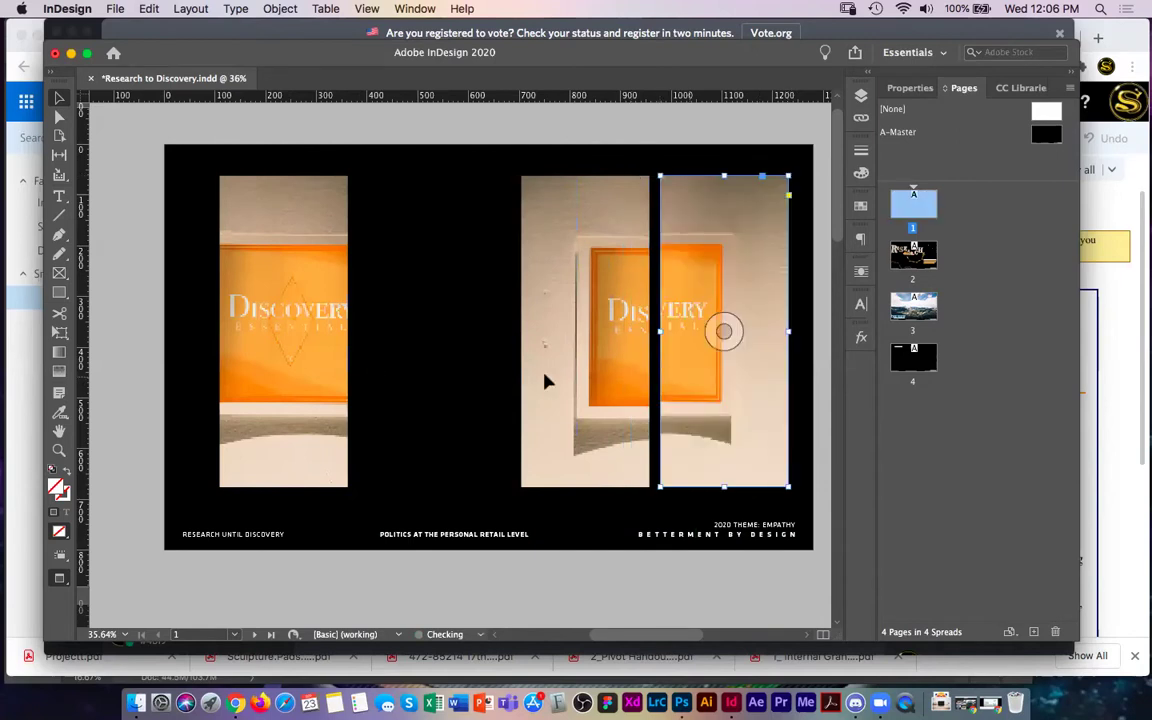
pyautogui.moveTo(341, 373); pyautogui.dragTo(482, 372)
pyautogui.moveTo(570, 370); pyautogui.dragTo(280, 373)
pyautogui.moveTo(710, 380); pyautogui.dragTo(548, 373)
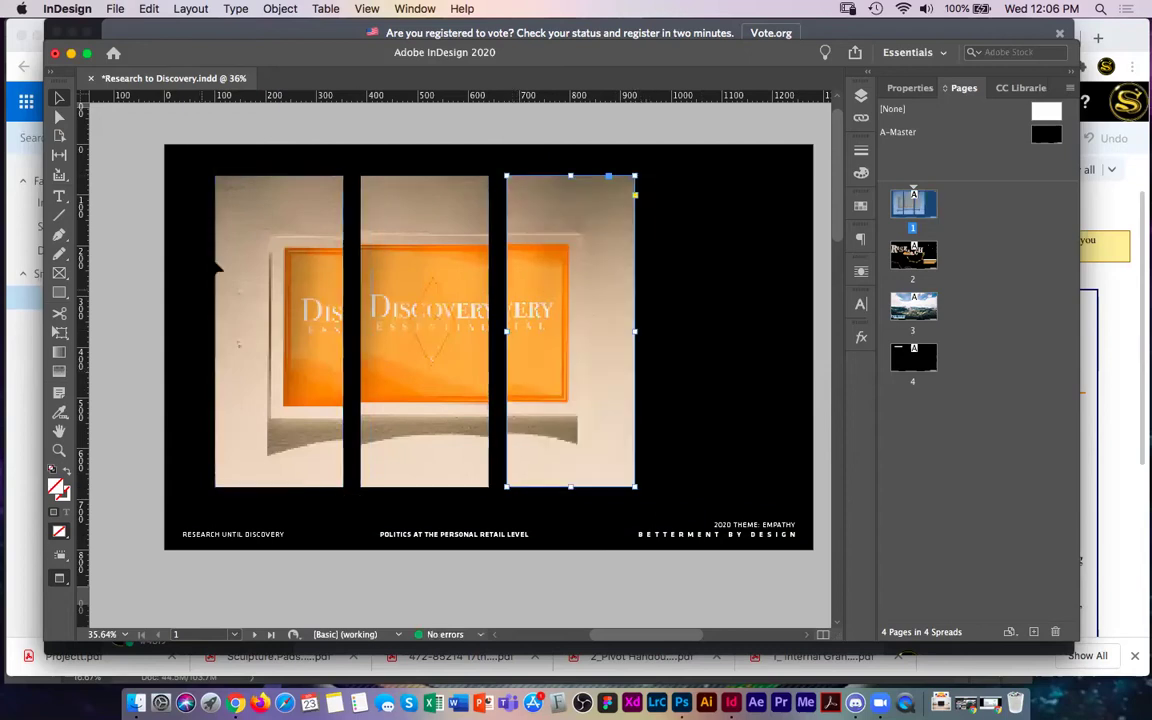
# - Crop the leftmost column's frame narrower and shorter from its upper-right corner and adjust the image inside it
pyautogui.click(250, 247)
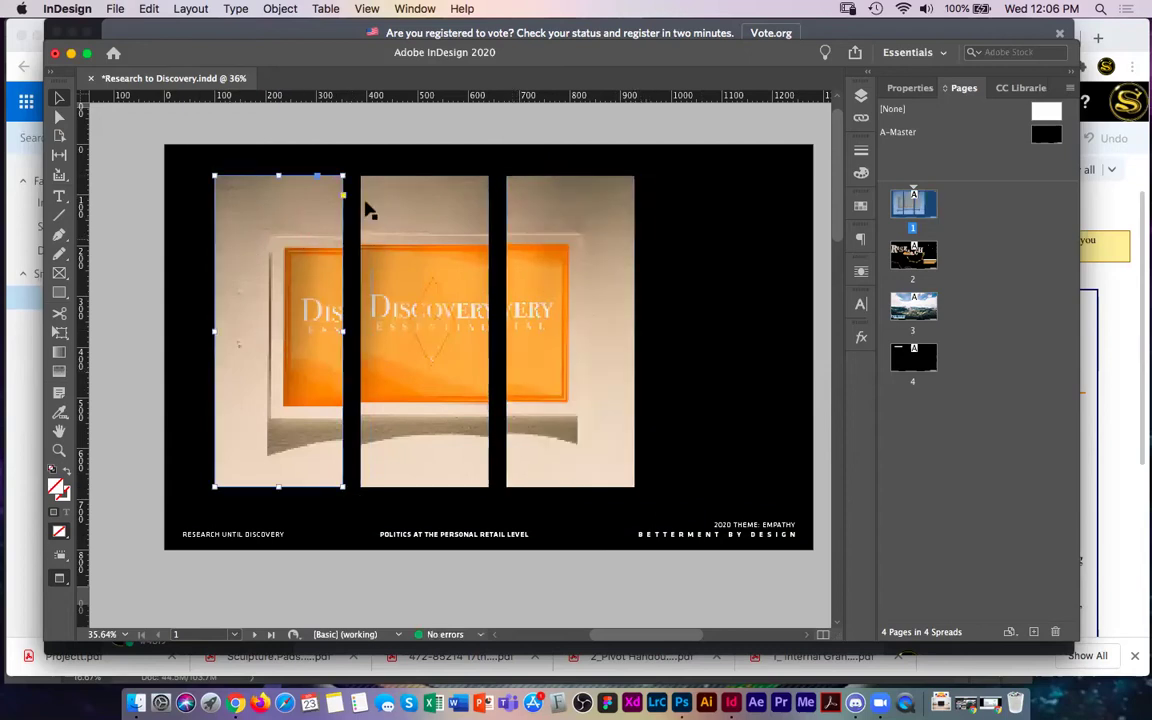
pyautogui.moveTo(324, 233); pyautogui.dragTo(309, 251)
pyautogui.moveTo(259, 367)
pyautogui.mouseDown()
pyautogui.moveTo(277, 370)
pyautogui.moveTo(257, 365)
pyautogui.moveTo(264, 357)
pyautogui.moveTo(262, 380)
pyautogui.moveTo(265, 362)
pyautogui.mouseUp()
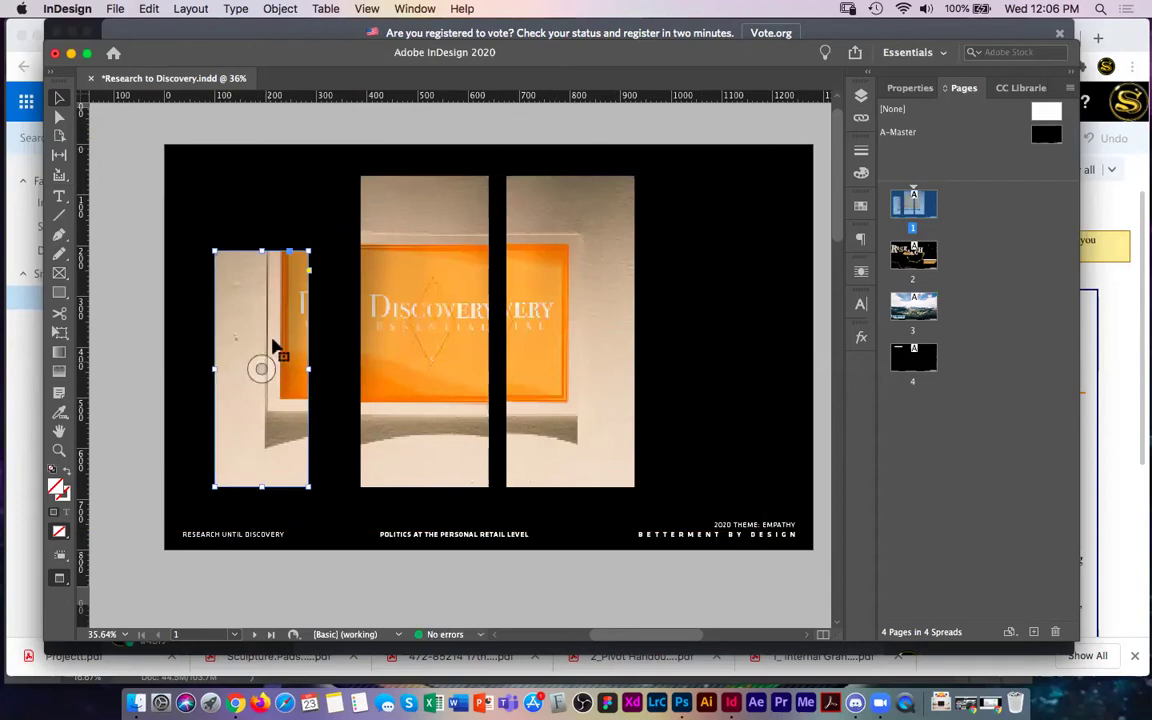
# - Try scaling down the image inside the shortened left column and undo the change
pyautogui.doubleClick(276, 326)
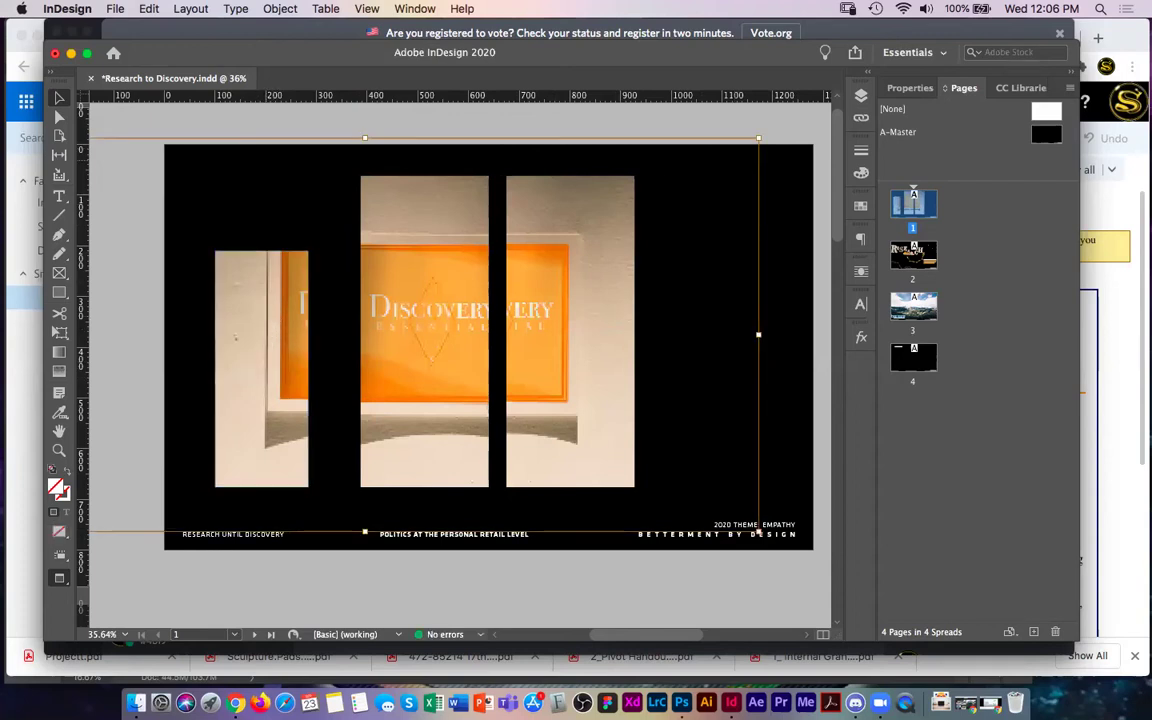
pyautogui.moveTo(758, 137); pyautogui.dragTo(467, 254)
pyautogui.press('super+z')
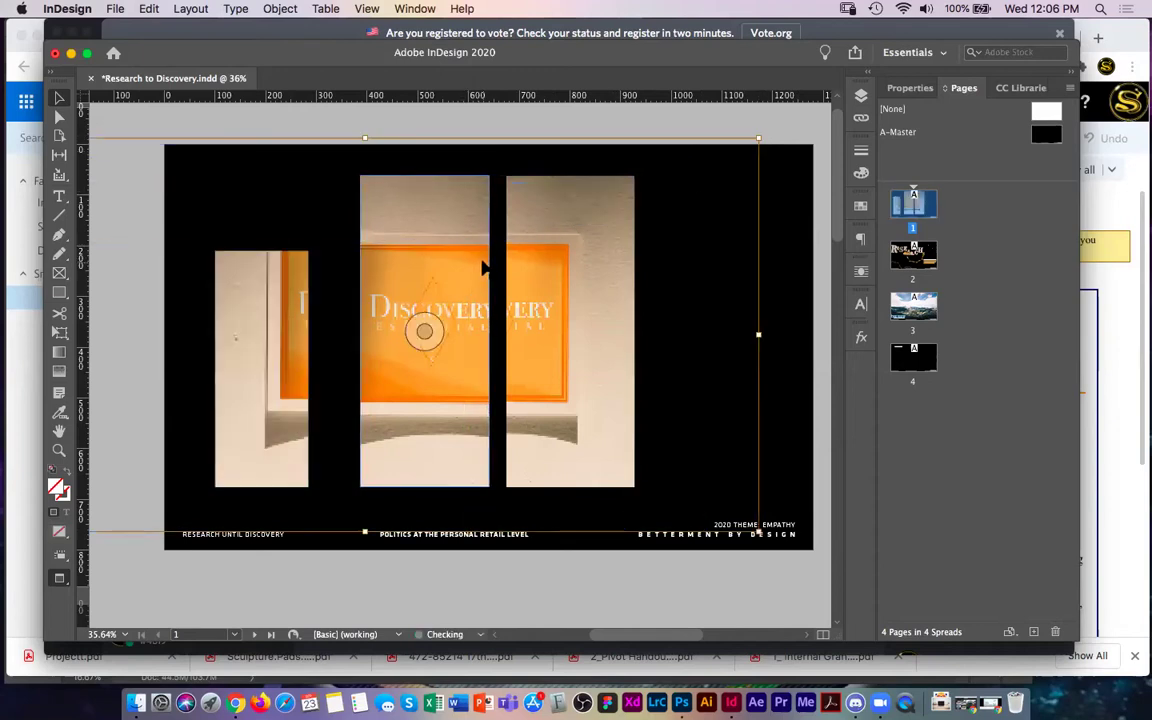
# - Nudge the image inside the rightmost column slightly to the left and deselect it
pyautogui.click(567, 330)
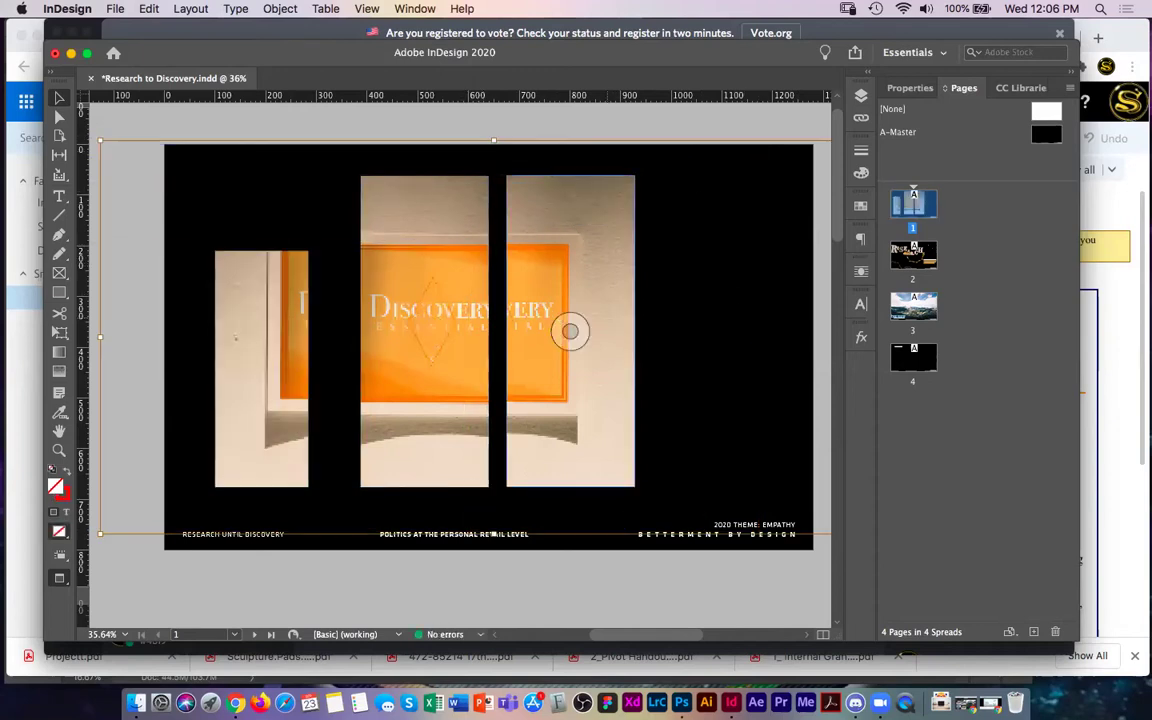
pyautogui.press('Left')
pyautogui.press('Left')
pyautogui.press('Left')
pyautogui.click(682, 212)
# - Scale the rightmost column and its image together proportionally to about 263 by 641 px and place it farther right, level with the middle column's top
pyautogui.click(621, 197)
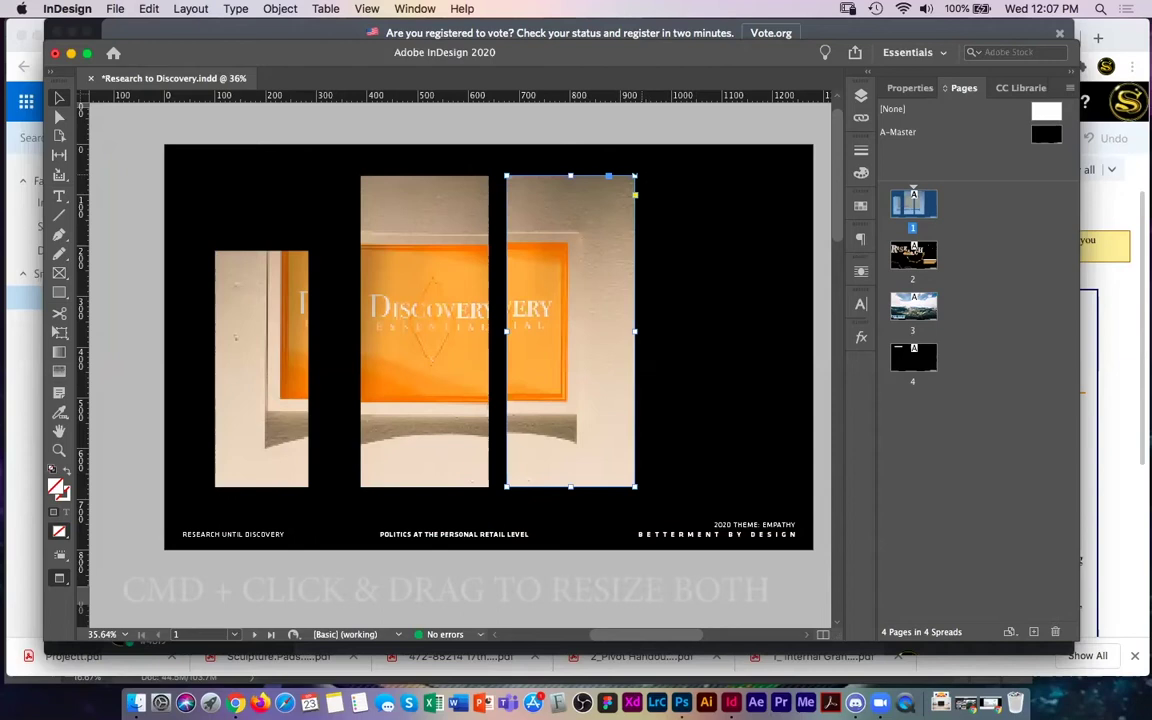
pyautogui.moveTo(633, 176); pyautogui.dragTo(679, 239)
pyautogui.moveTo(609, 283); pyautogui.dragTo(684, 345)
pyautogui.moveTo(755, 549); pyautogui.dragTo(727, 487)
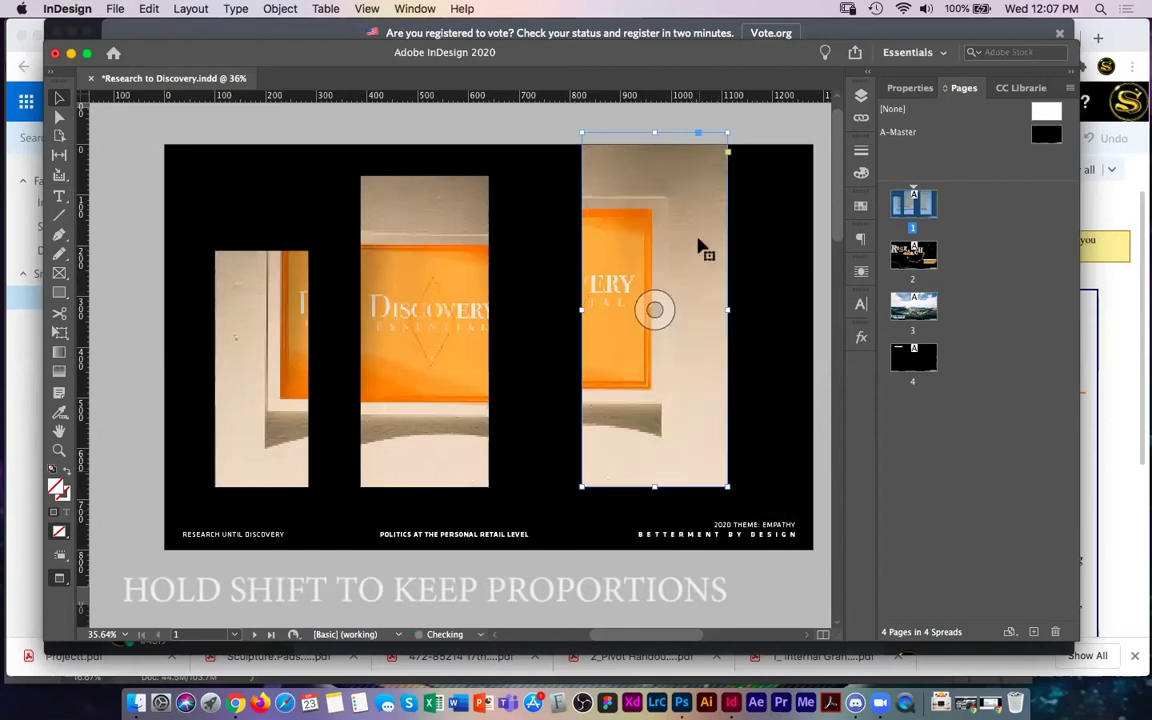
pyautogui.moveTo(724, 132); pyautogui.dragTo(710, 190)
pyautogui.moveTo(681, 242); pyautogui.dragTo(676, 276)
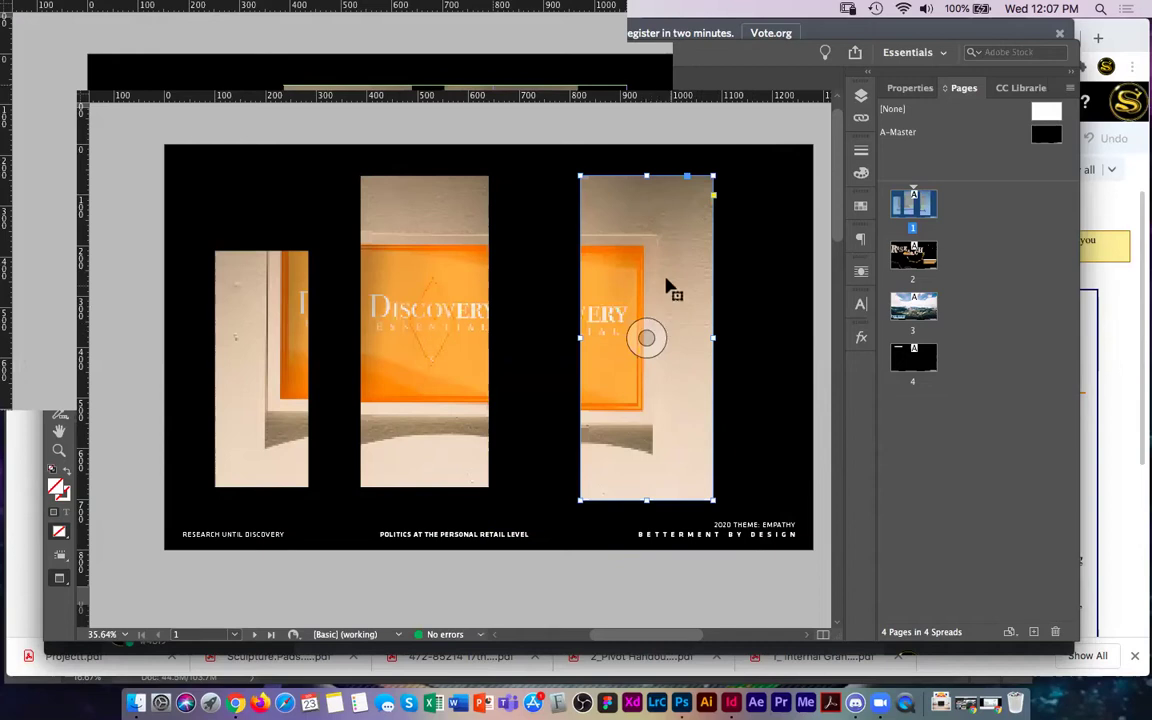
# - Enlarge the left column with its image to the middle column's height and set the three columns side by side on page 1
pyautogui.moveTo(481, 270); pyautogui.dragTo(540, 278)
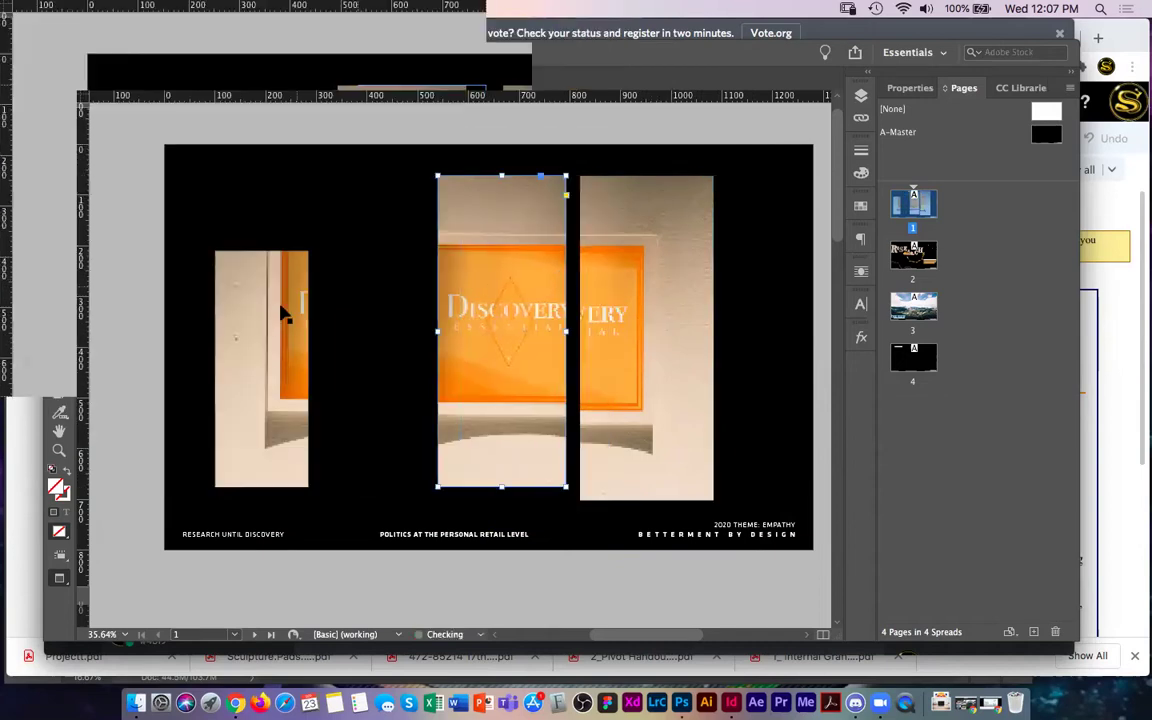
pyautogui.moveTo(290, 309); pyautogui.dragTo(361, 318)
pyautogui.moveTo(379, 251); pyautogui.dragTo(408, 176)
pyautogui.moveTo(381, 267); pyautogui.dragTo(343, 268)
pyautogui.moveTo(489, 261); pyautogui.dragTo(407, 270)
pyautogui.moveTo(627, 292); pyautogui.dragTo(594, 303)
# - Duplicate the third column to its right as a fourth column, undoing a first misplaced attempt
pyautogui.moveTo(632, 432); pyautogui.dragTo(818, 412)
pyautogui.press('super+z')
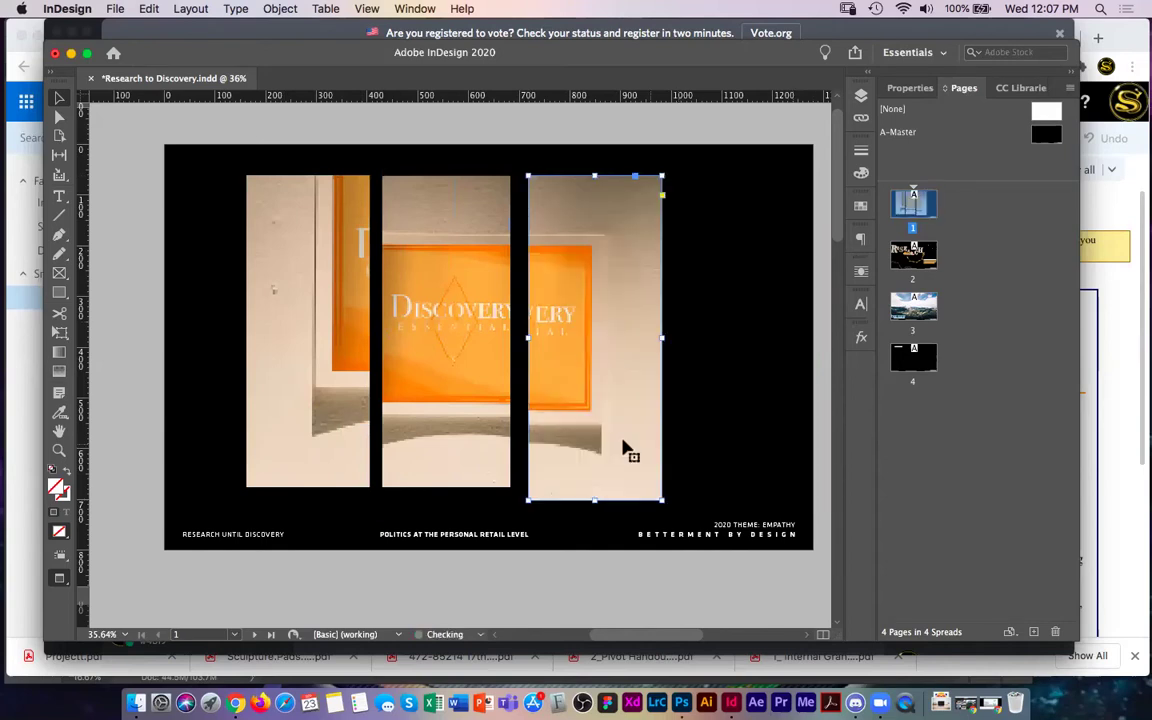
pyautogui.moveTo(617, 442); pyautogui.dragTo(757, 438)
# - Scale down the image in the fourth column to show the whole Discovery sign and trim the frame's empty top
pyautogui.click(255, 138)
pyautogui.moveTo(243, 138); pyautogui.dragTo(349, 178)
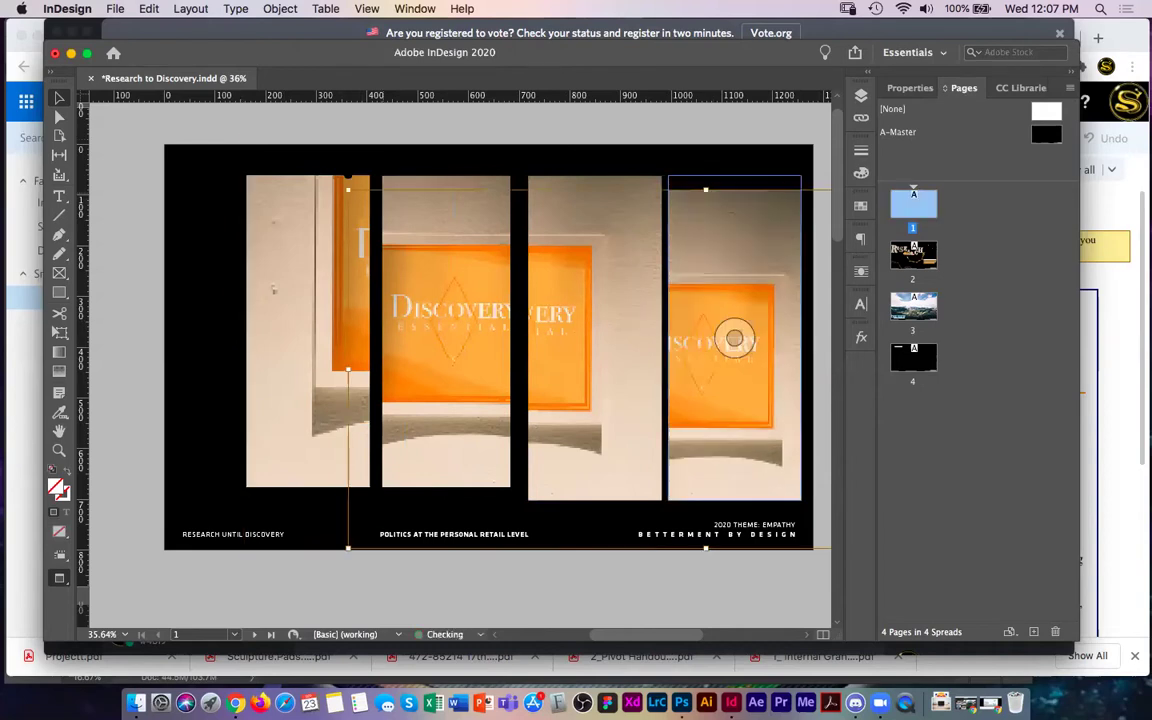
pyautogui.click(349, 189)
pyautogui.moveTo(764, 410)
pyautogui.mouseDown()
pyautogui.moveTo(732, 396)
pyautogui.moveTo(744, 414)
pyautogui.mouseUp()
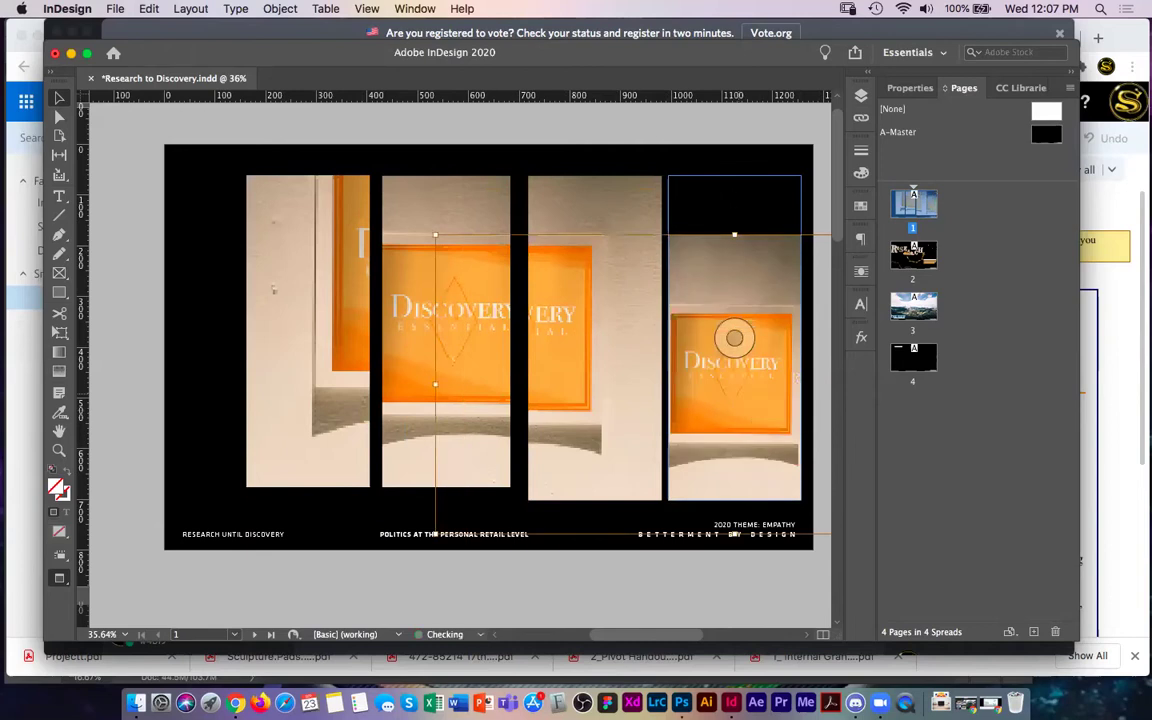
pyautogui.moveTo(735, 176); pyautogui.dragTo(736, 210)
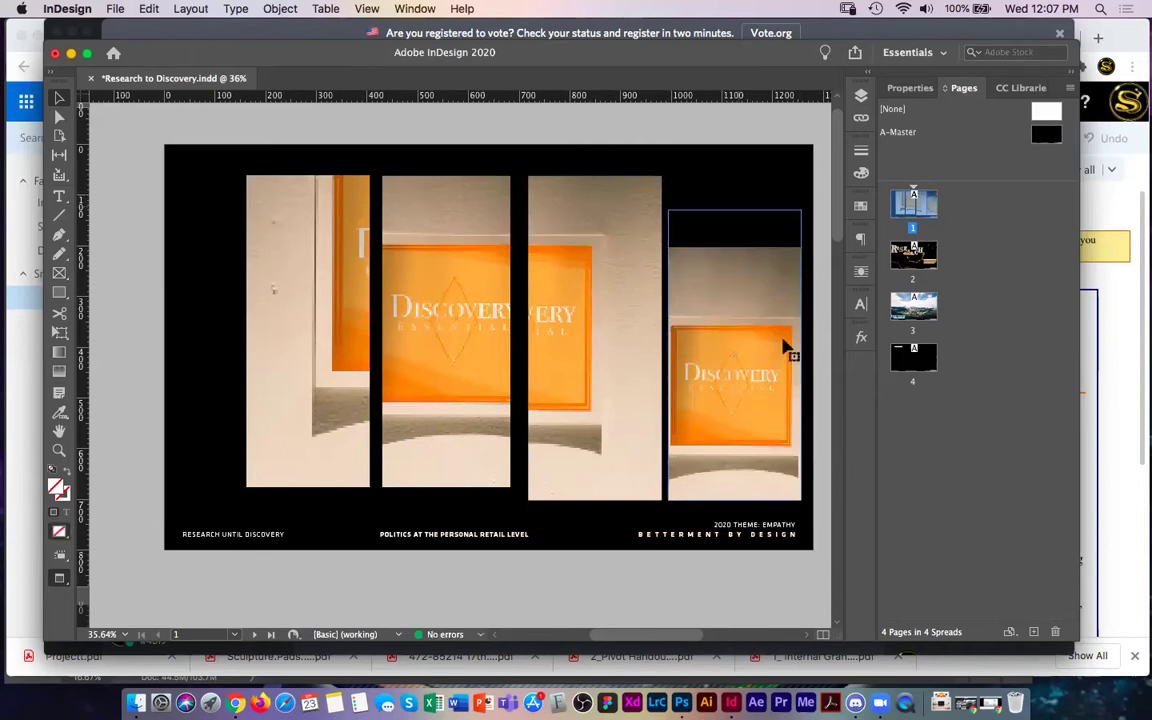
pyautogui.press('super+alt+c')
# - Select all four columns, distribute them by their horizontal centers and center the group across the page at X 640 px
pyautogui.click(605, 340)
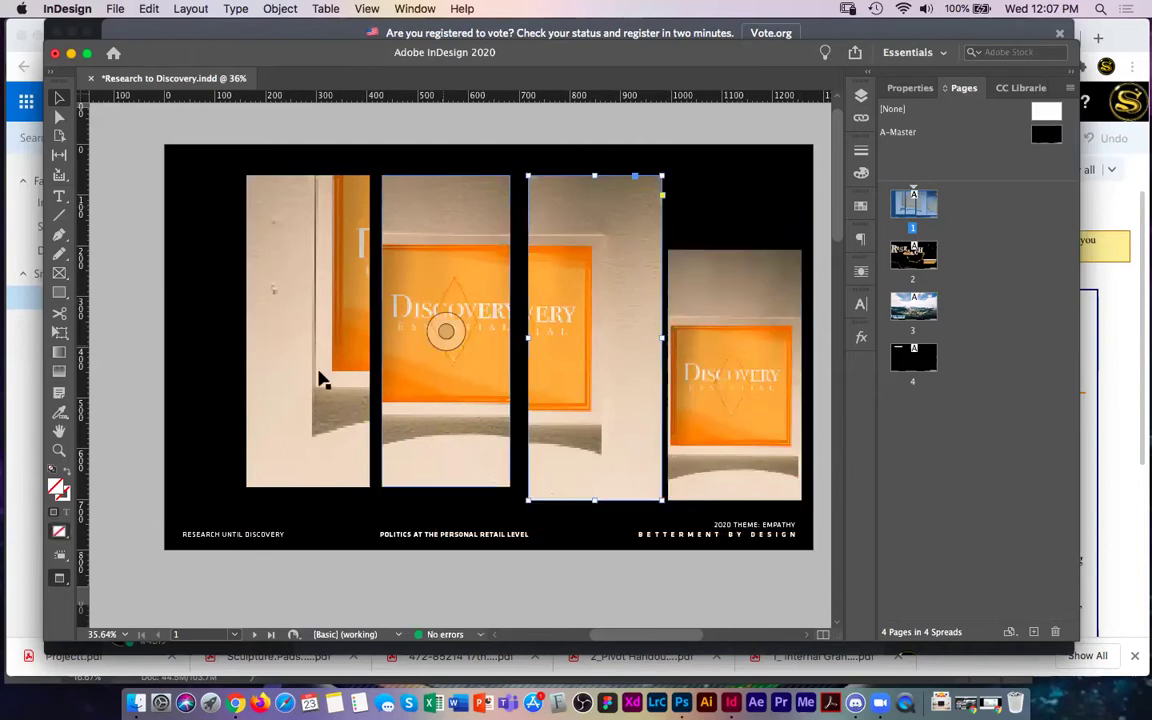
pyautogui.click(320, 577)
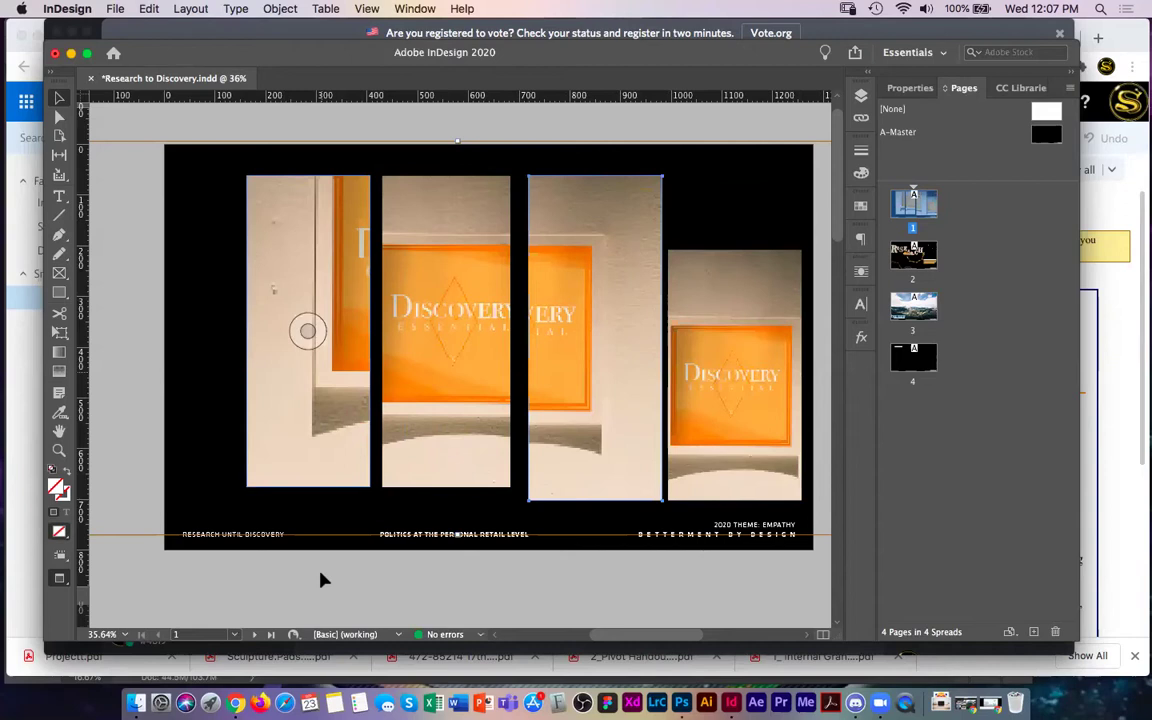
pyautogui.keyDown('shift'); pyautogui.click(586, 453); pyautogui.keyUp('shift')
pyautogui.keyDown('shift'); pyautogui.click(734, 375); pyautogui.keyUp('shift')
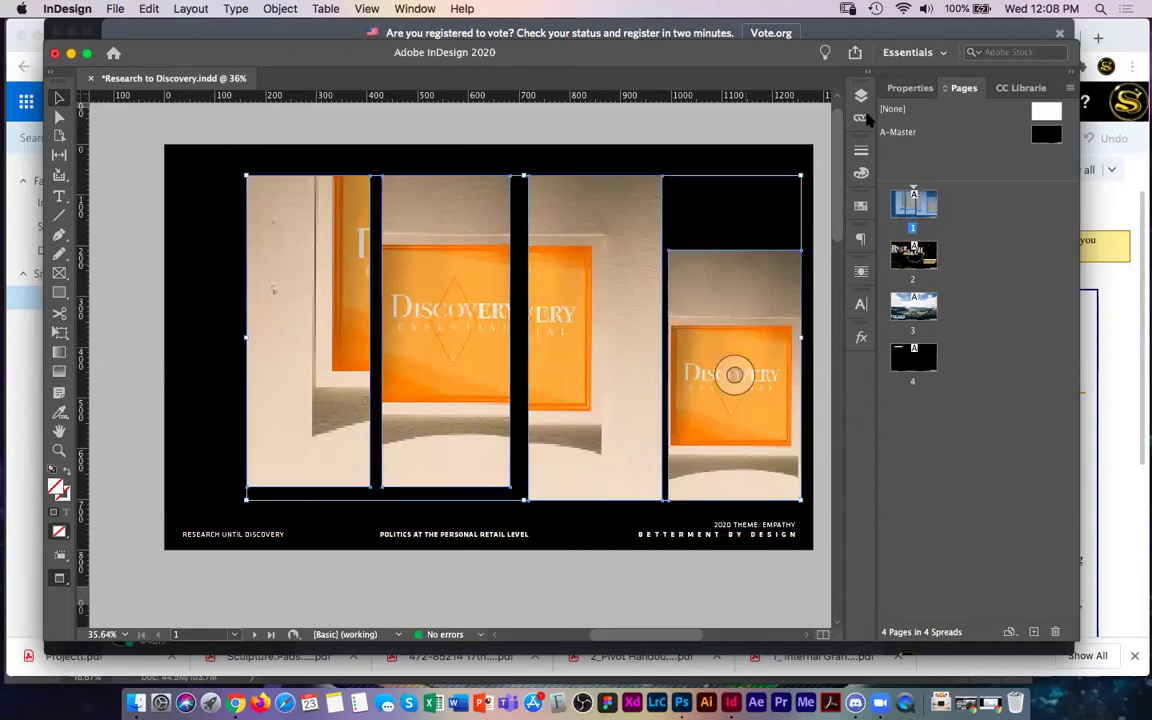
pyautogui.click(899, 89)
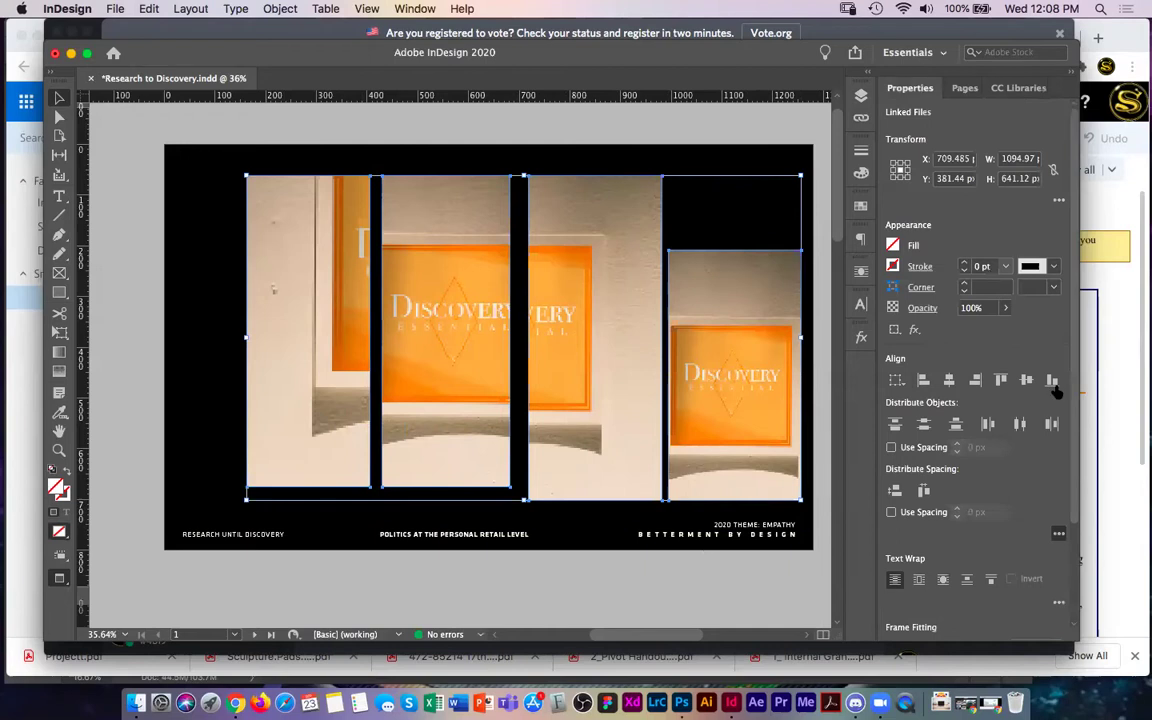
pyautogui.click(1019, 424)
pyautogui.moveTo(588, 410); pyautogui.dragTo(553, 413)
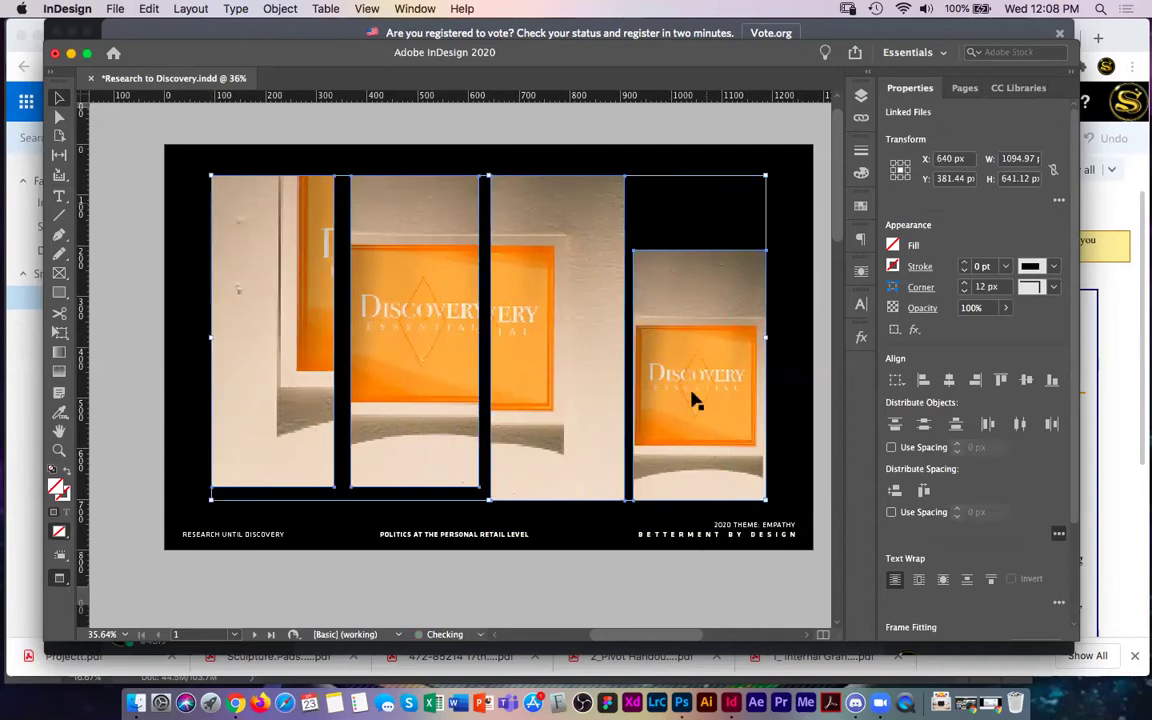
# - Shorten the third column and raise the fourth so both bottom edges line up with the first two columns
pyautogui.click(570, 477)
pyautogui.moveTo(557, 499); pyautogui.dragTo(556, 488)
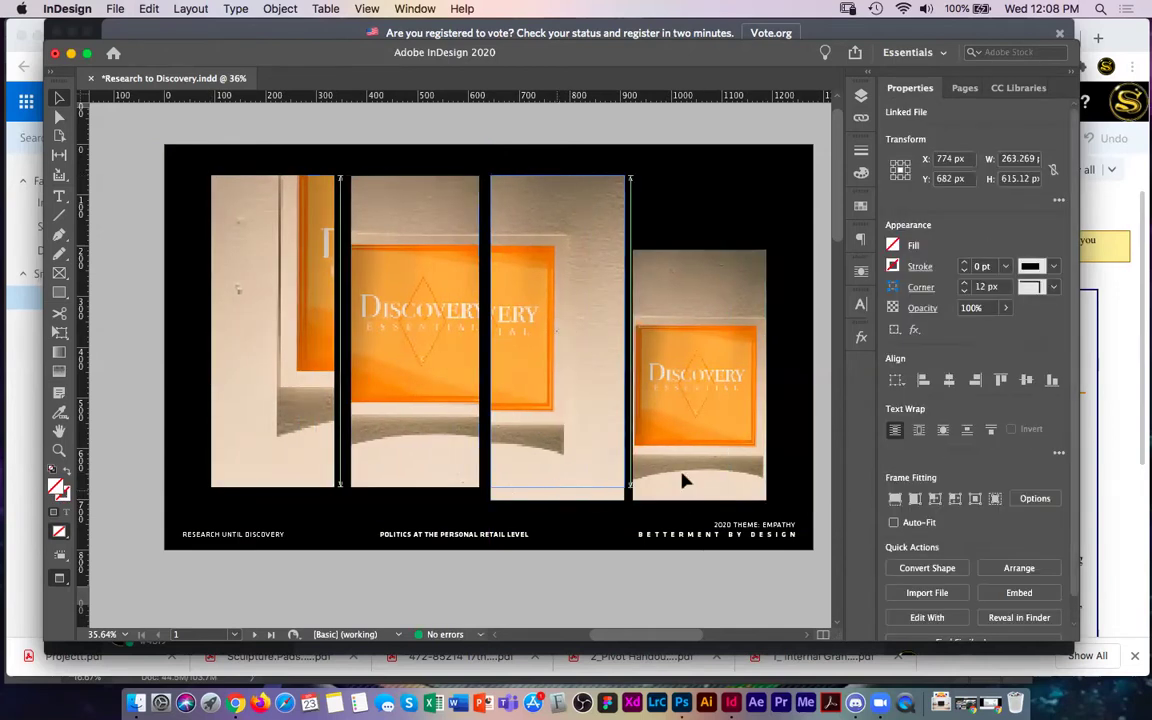
pyautogui.moveTo(714, 470); pyautogui.dragTo(720, 466)
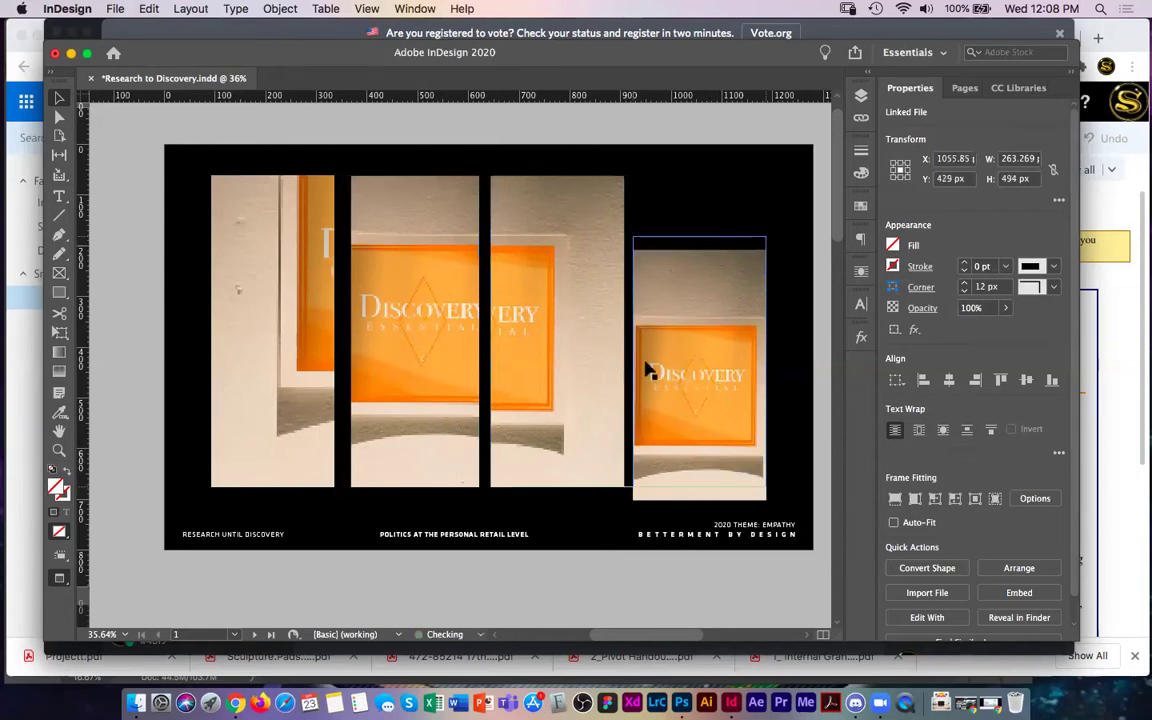
# - Review the four-column layout on page 1 from a wider view and select the fourth column
pyautogui.press('super+shift+a')
pyautogui.press('z')
pyautogui.press('super+alt+shift+0')
pyautogui.moveTo(464, 260); pyautogui.dragTo(663, 296)
pyautogui.press('v')
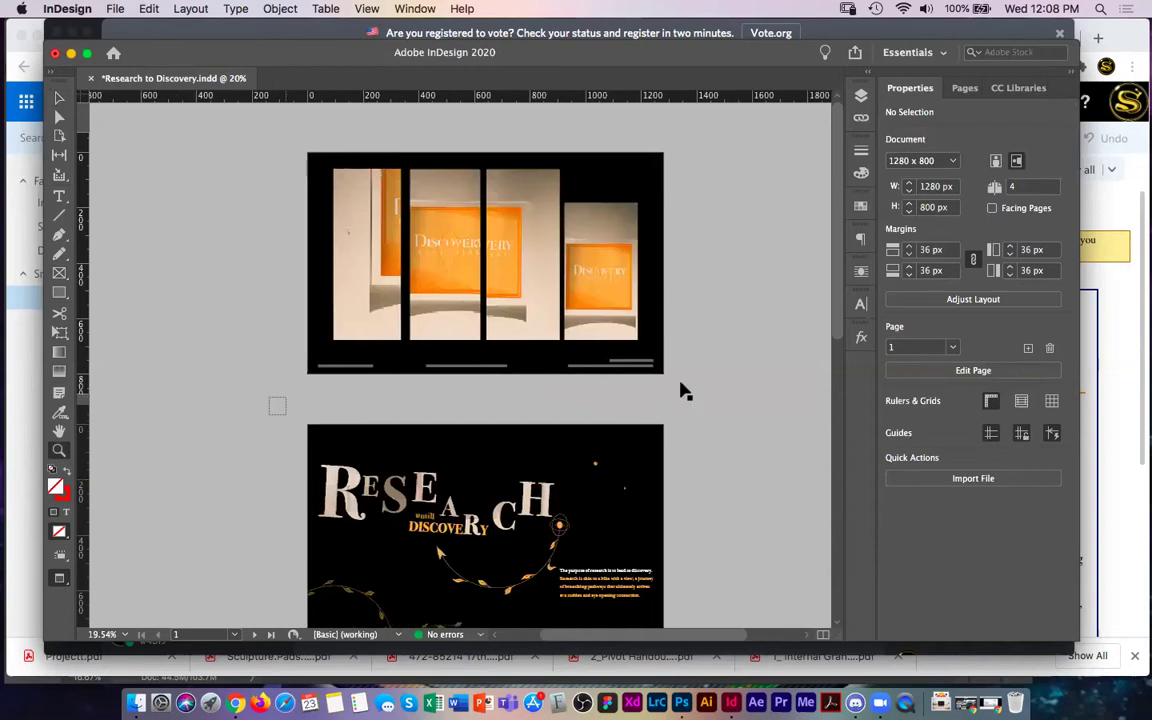
pyautogui.click(675, 255)
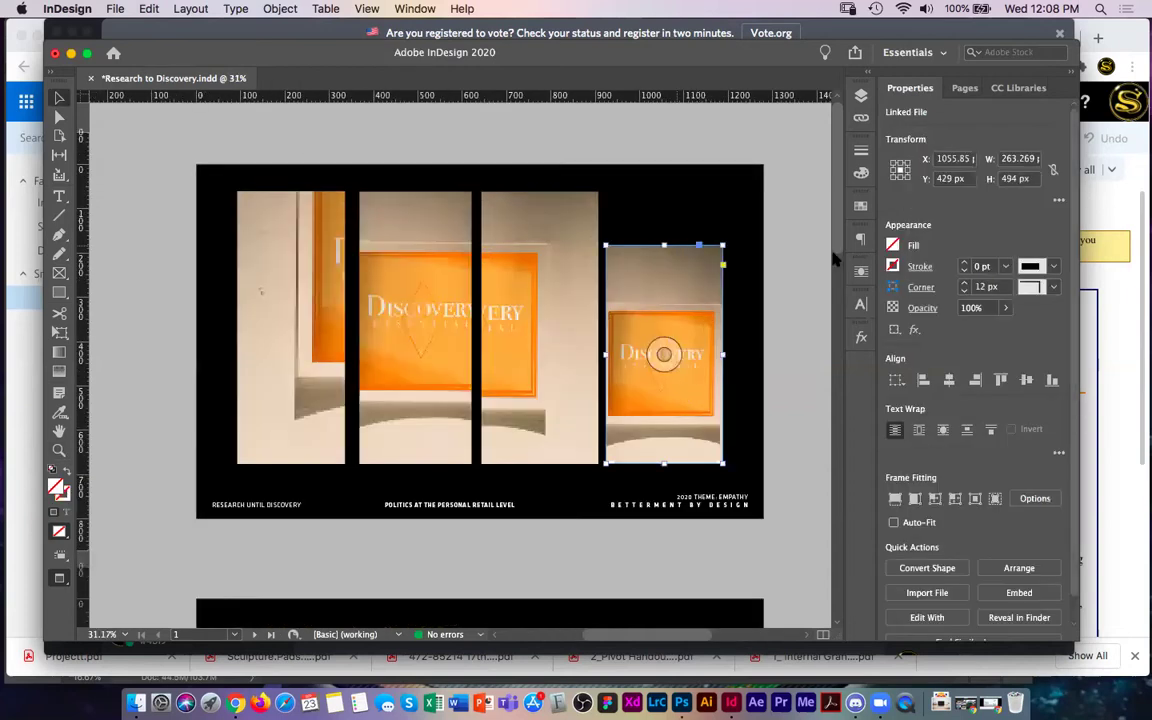
# - Display the document's page list, deselect the fourth column and enlarge the area that holds the master pages
pyautogui.click(964, 88)
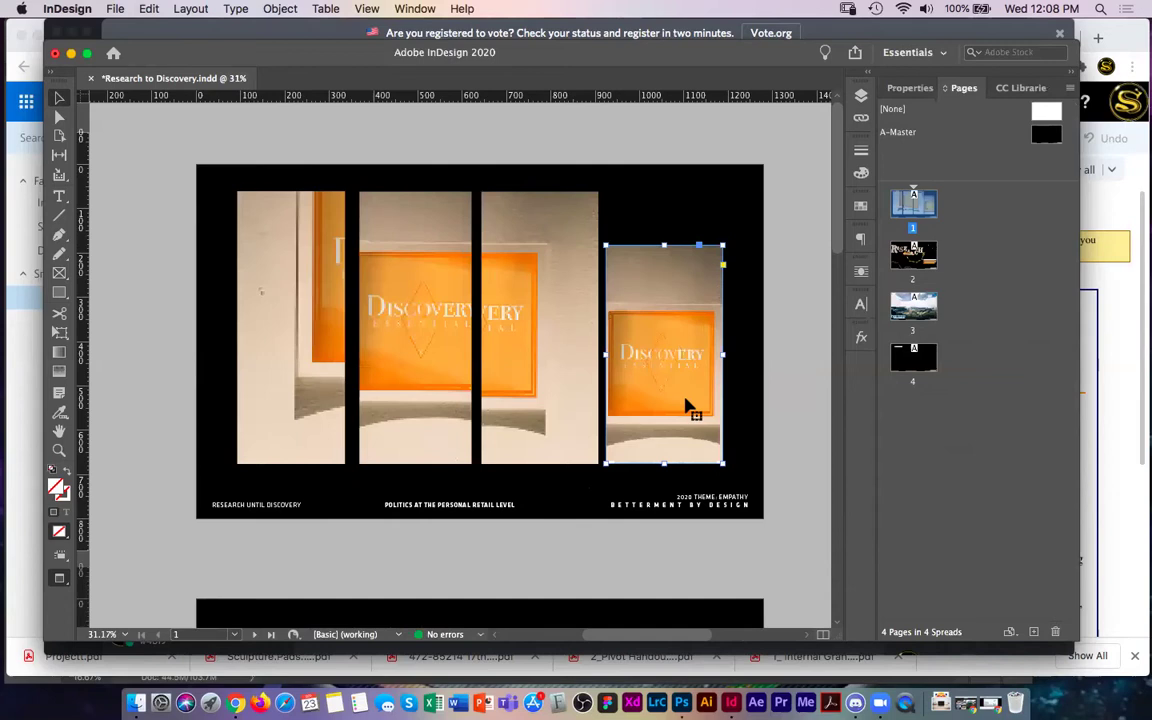
pyautogui.click(582, 520)
pyautogui.click(58, 488)
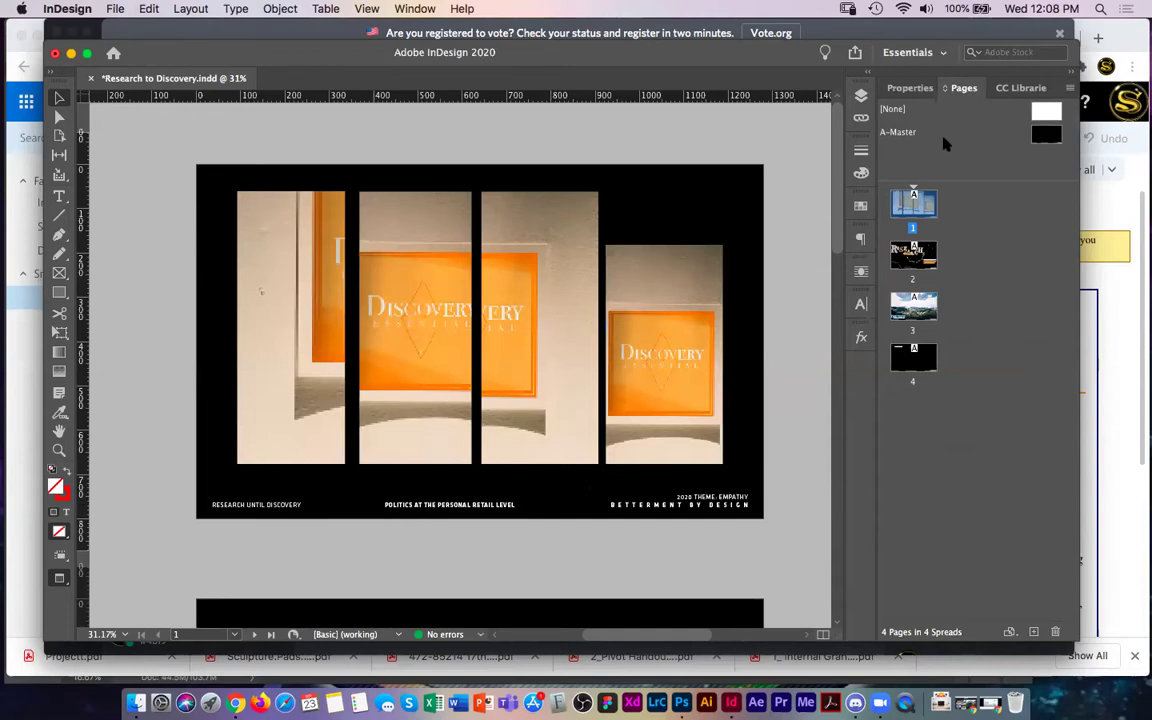
pyautogui.moveTo(975, 181); pyautogui.dragTo(970, 296)
pyautogui.moveTo(970, 245); pyautogui.dragTo(970, 297)
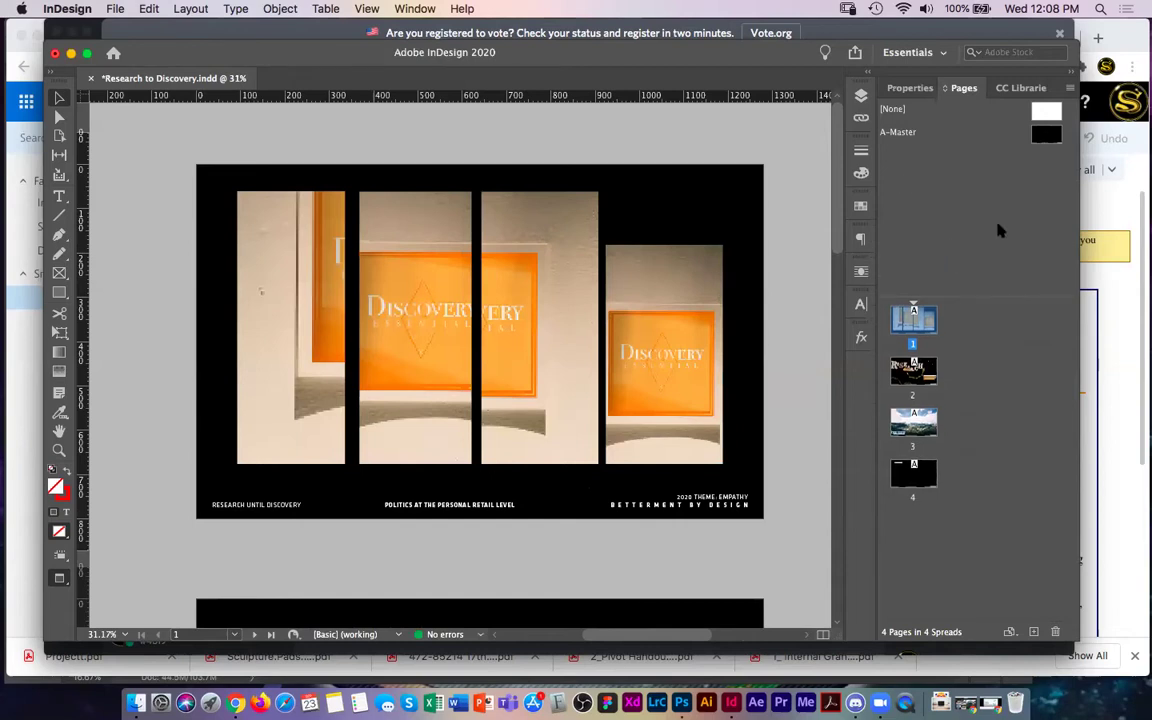
pyautogui.keyDown('alt'); pyautogui.click(1047, 112); pyautogui.keyUp('alt')
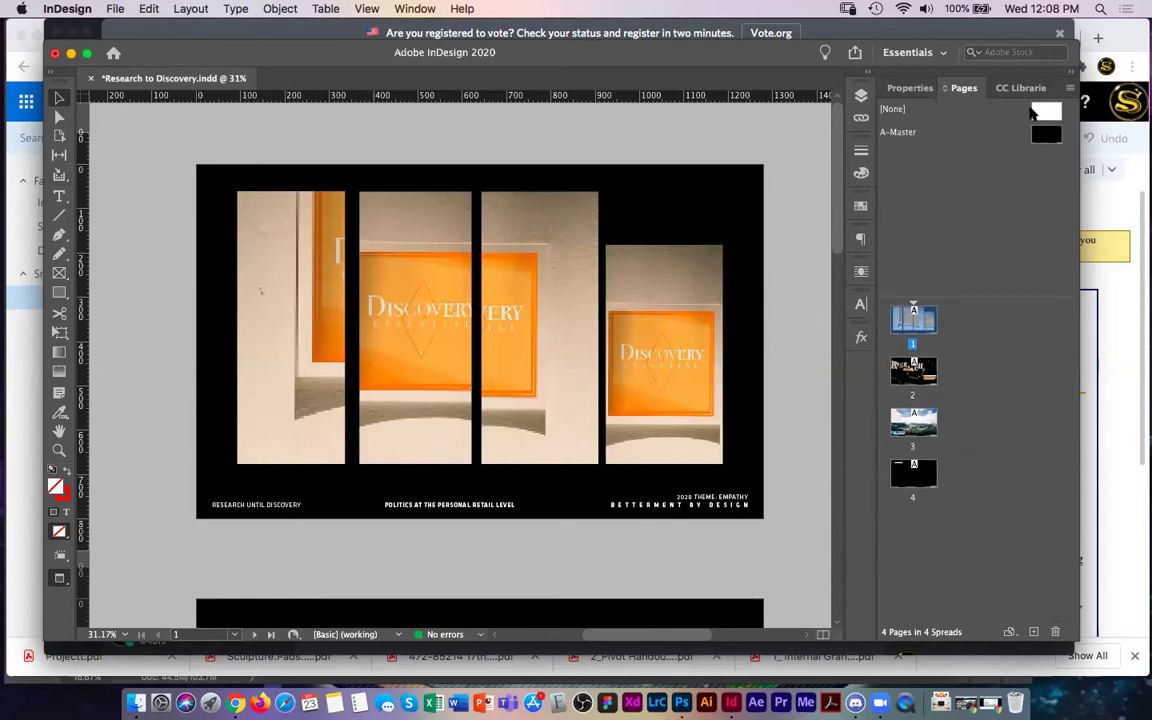
# - Highlight A-Master and the [None] master in turn, and shrink the masters area to give the document page list more room
pyautogui.click(924, 140)
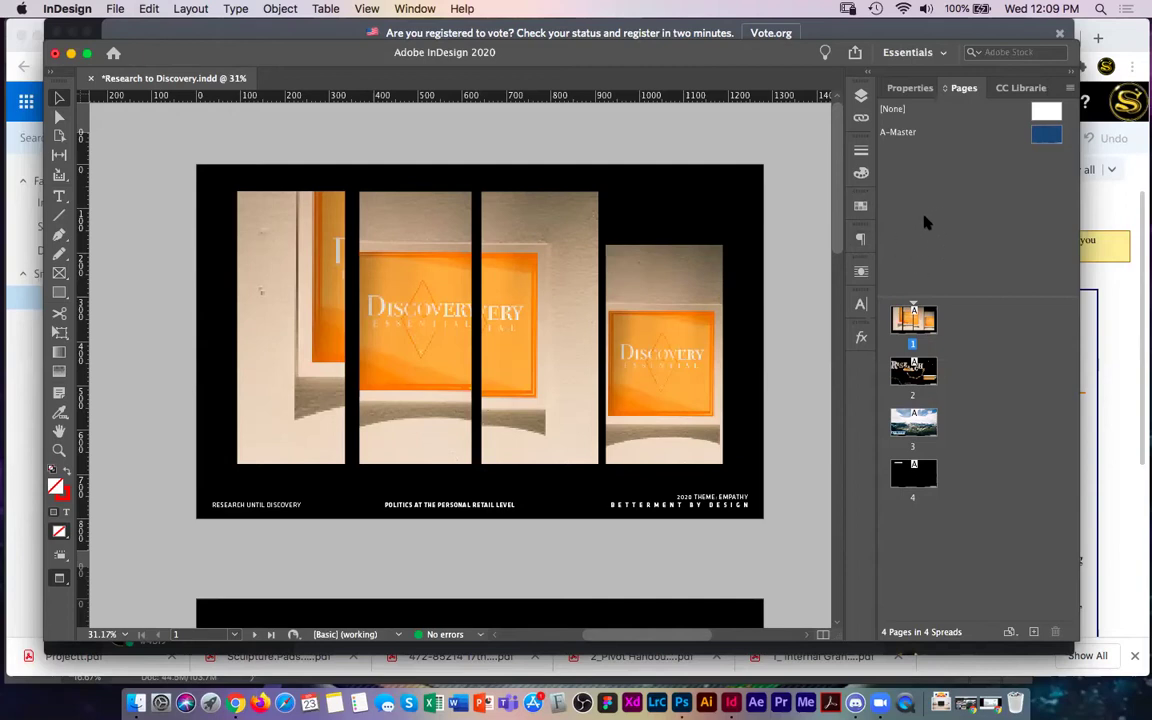
pyautogui.click(1046, 112)
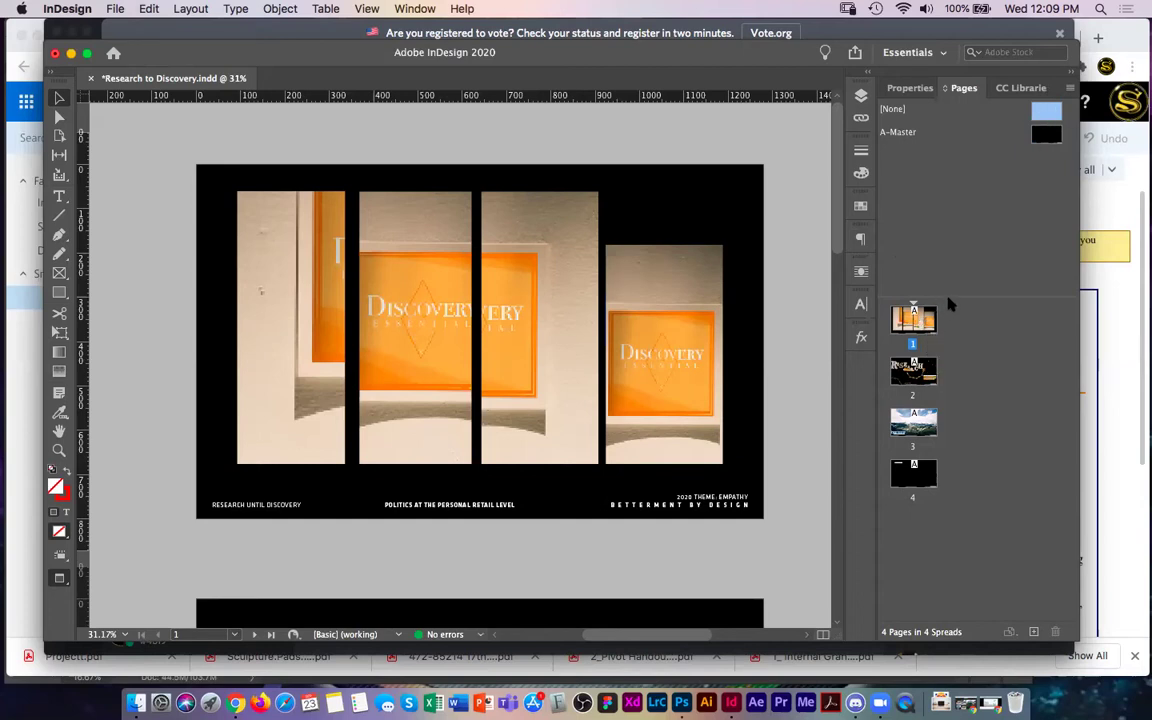
pyautogui.moveTo(951, 290); pyautogui.dragTo(915, 212)
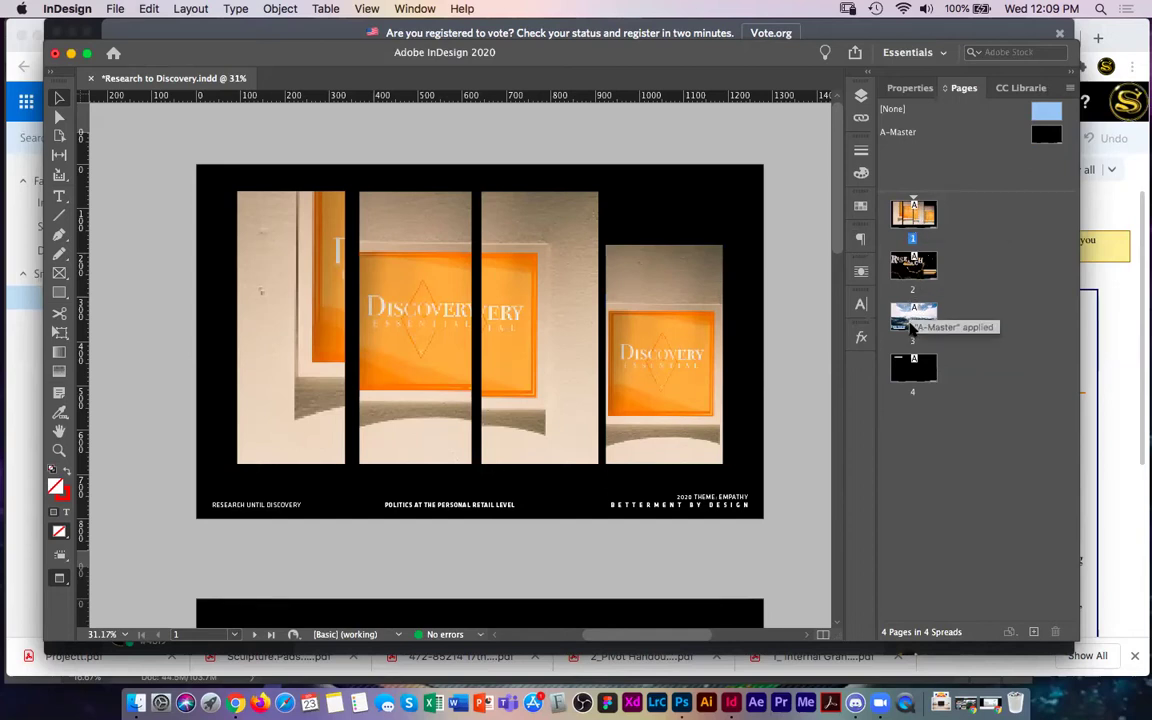
# - Bring pages 2, 3 and 4 into view one after another
pyautogui.doubleClick(913, 268)
pyautogui.doubleClick(913, 316)
pyautogui.doubleClick(928, 368)
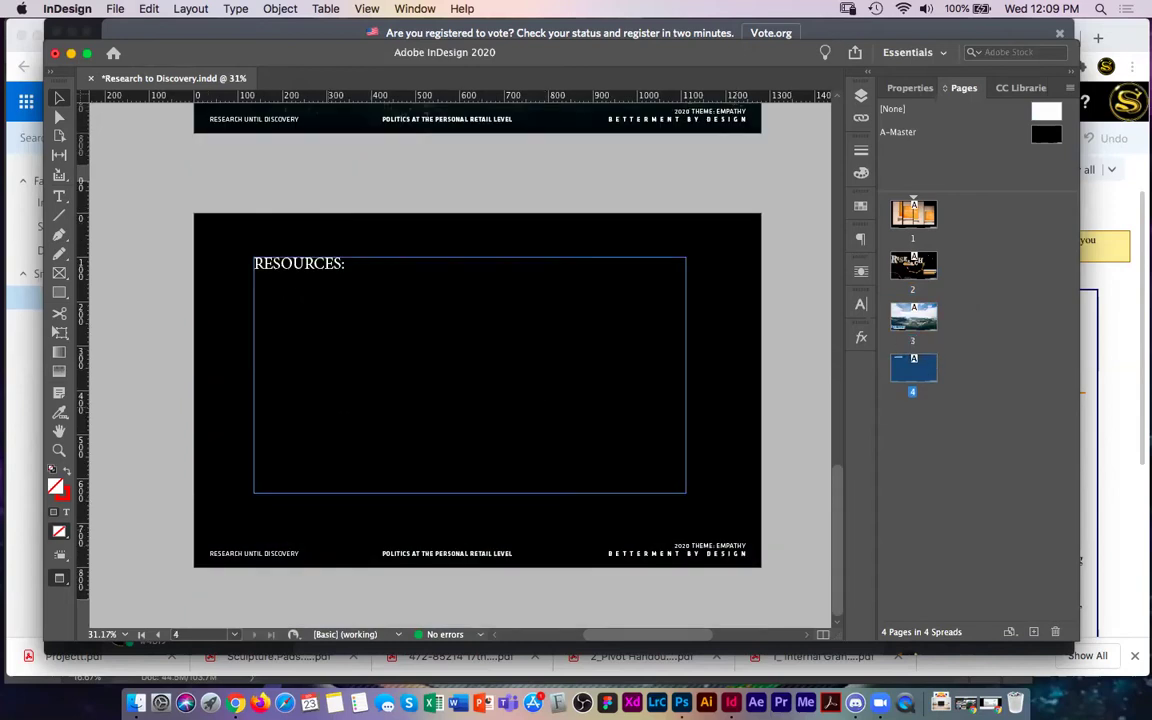
# - Select the RESOURCES text frame on page 4, highlight A-Master, and try to select the footer text near the page's lower right corner
pyautogui.click(602, 493)
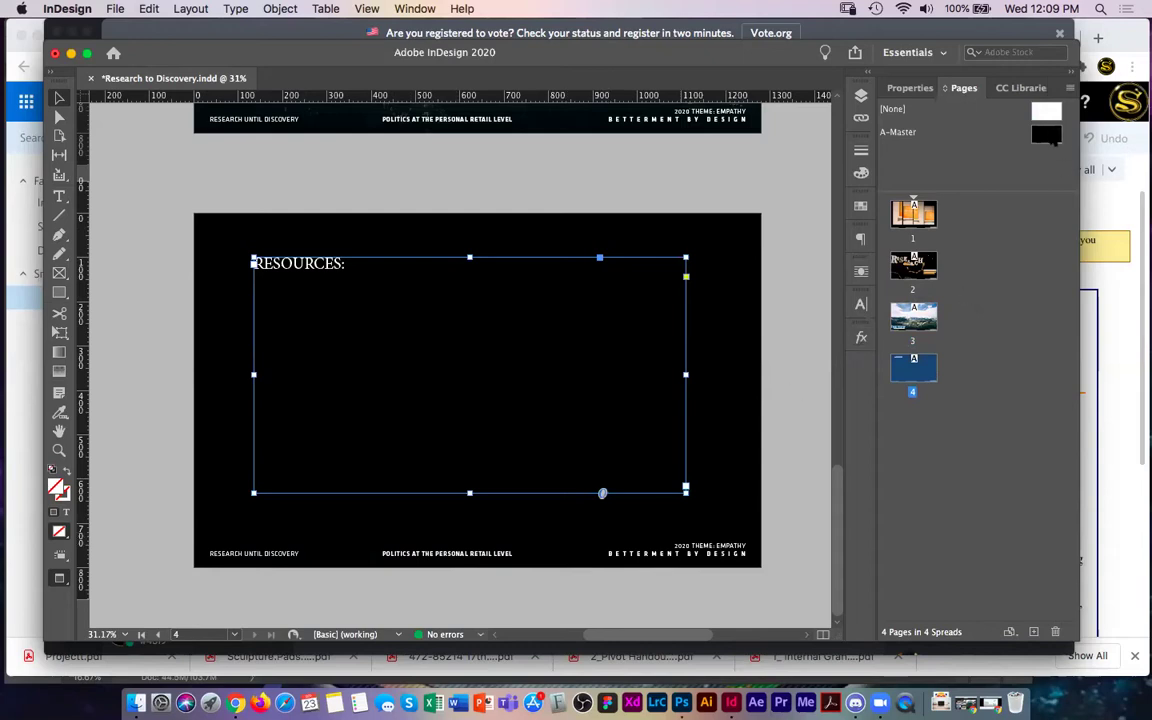
pyautogui.click(1052, 139)
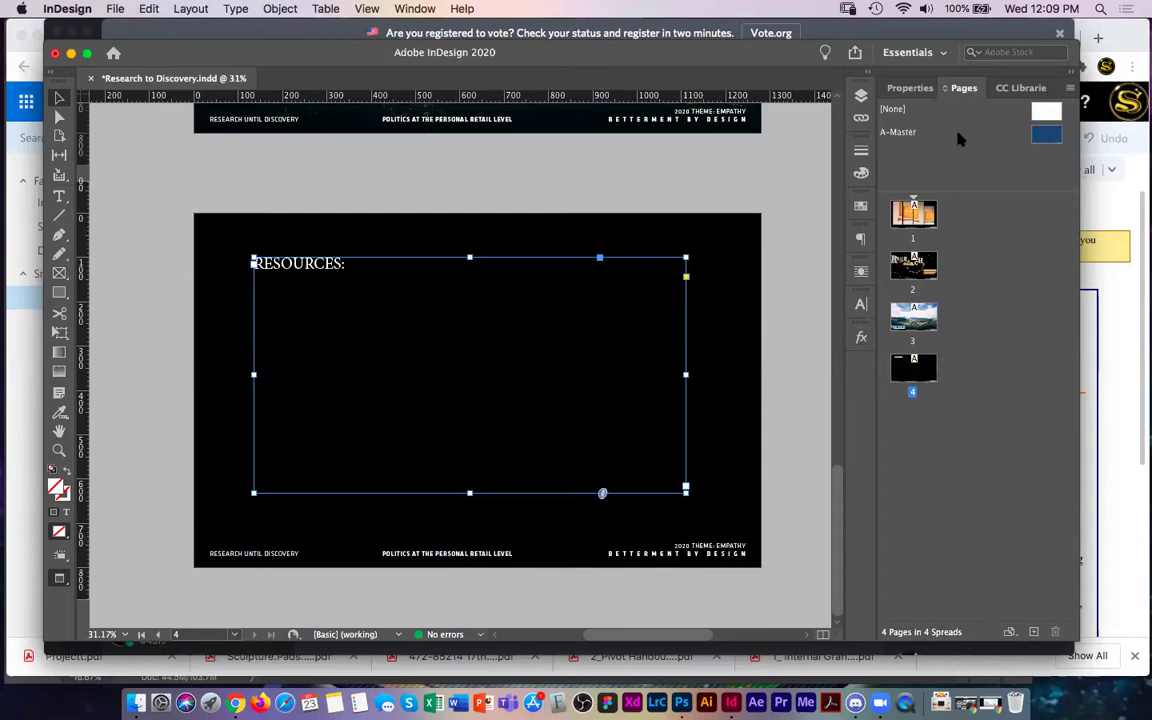
pyautogui.click(664, 516)
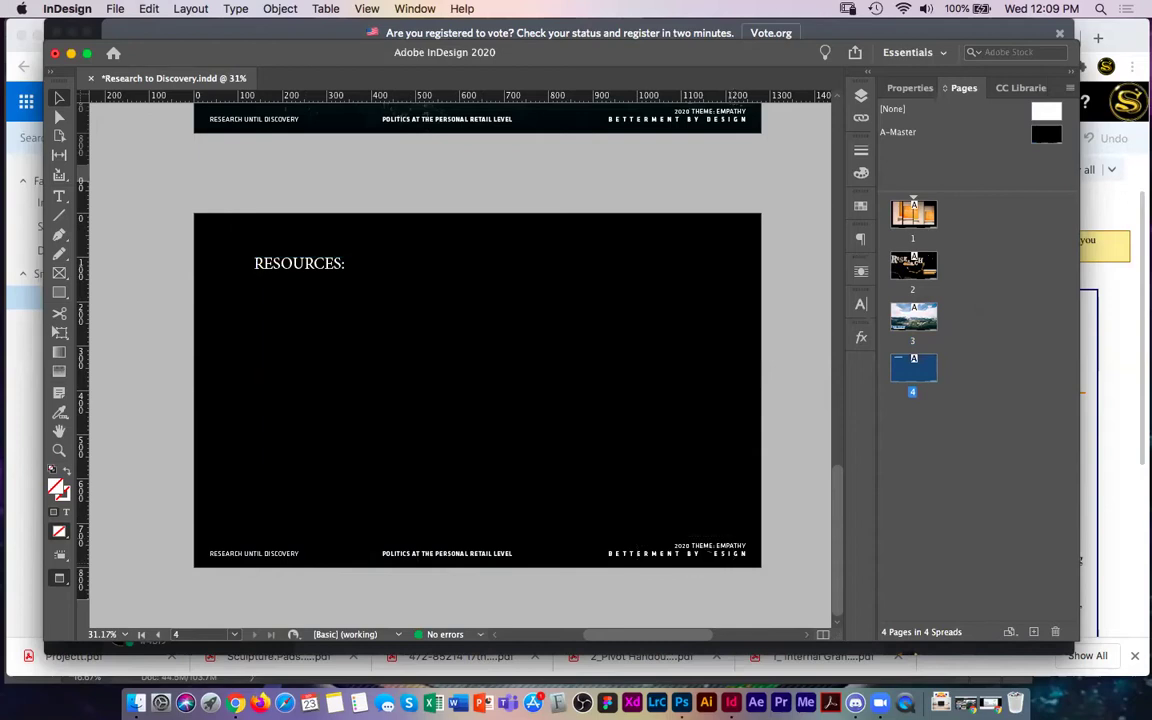
pyautogui.moveTo(738, 566); pyautogui.dragTo(744, 572)
pyautogui.keyDown('super'); pyautogui.click(709, 557); pyautogui.keyUp('super')
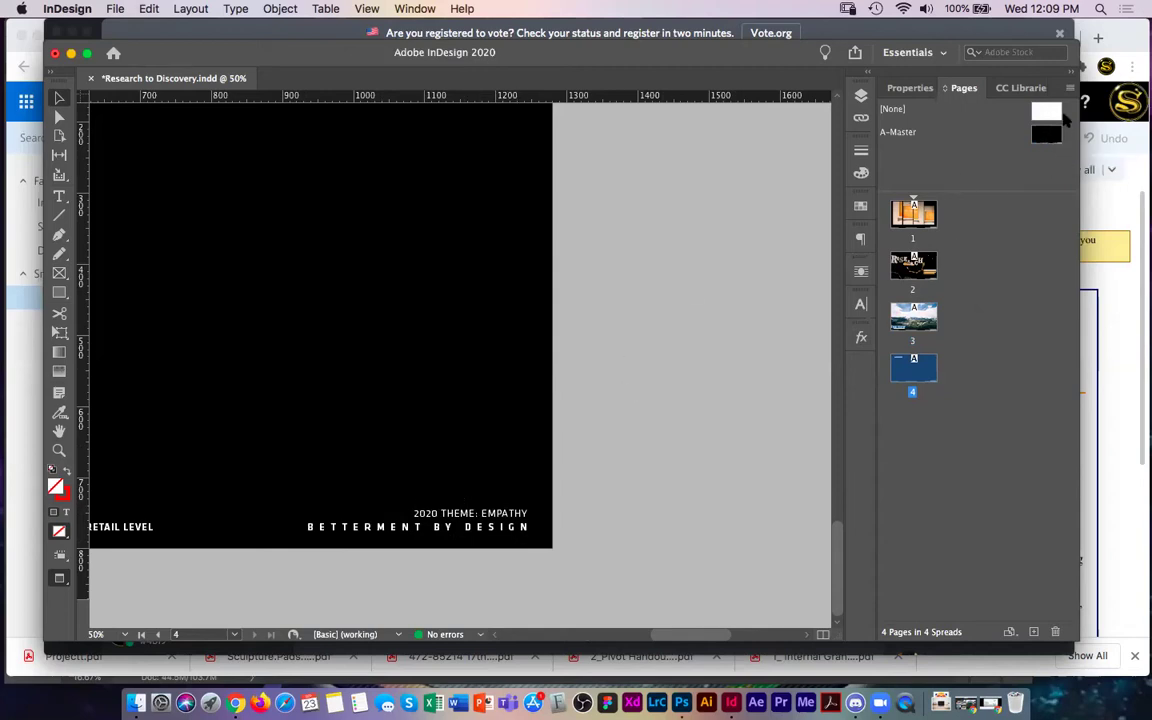
# - Open A-Master and compare its single page with the four document pages from a far-out view
pyautogui.doubleClick(898, 131)
pyautogui.press('z')
pyautogui.moveTo(505, 382); pyautogui.dragTo(414, 391)
pyautogui.scroll(4, 462, 365)
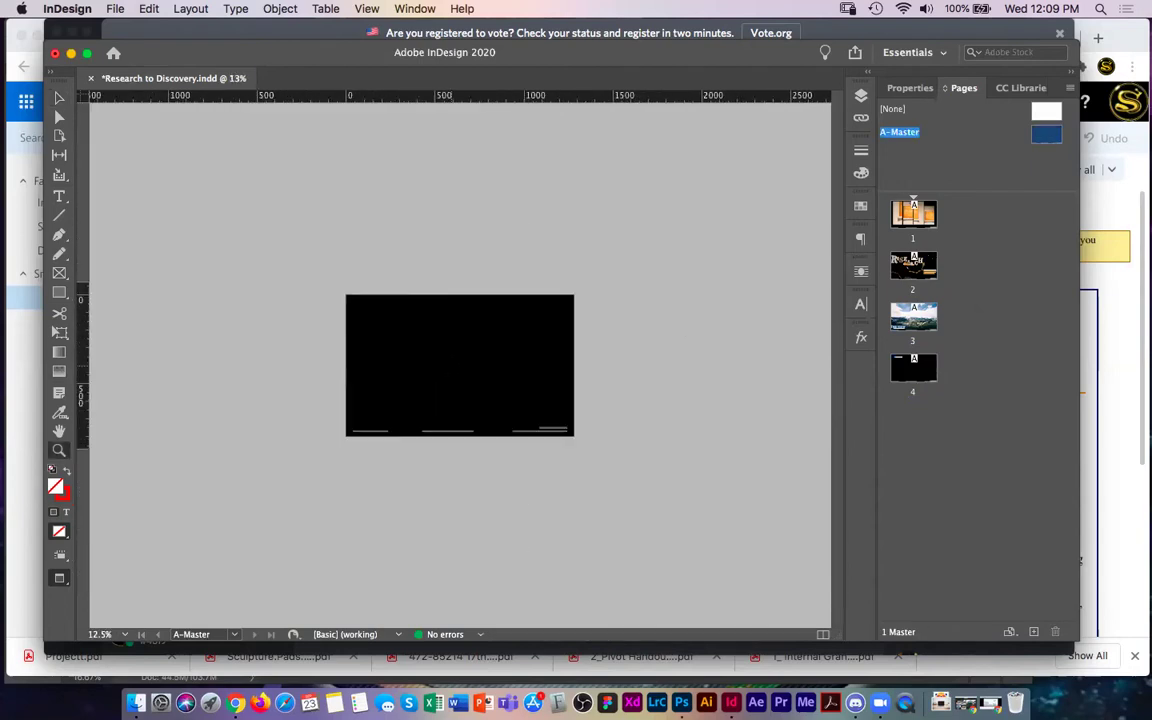
pyautogui.scroll(-4, 462, 365)
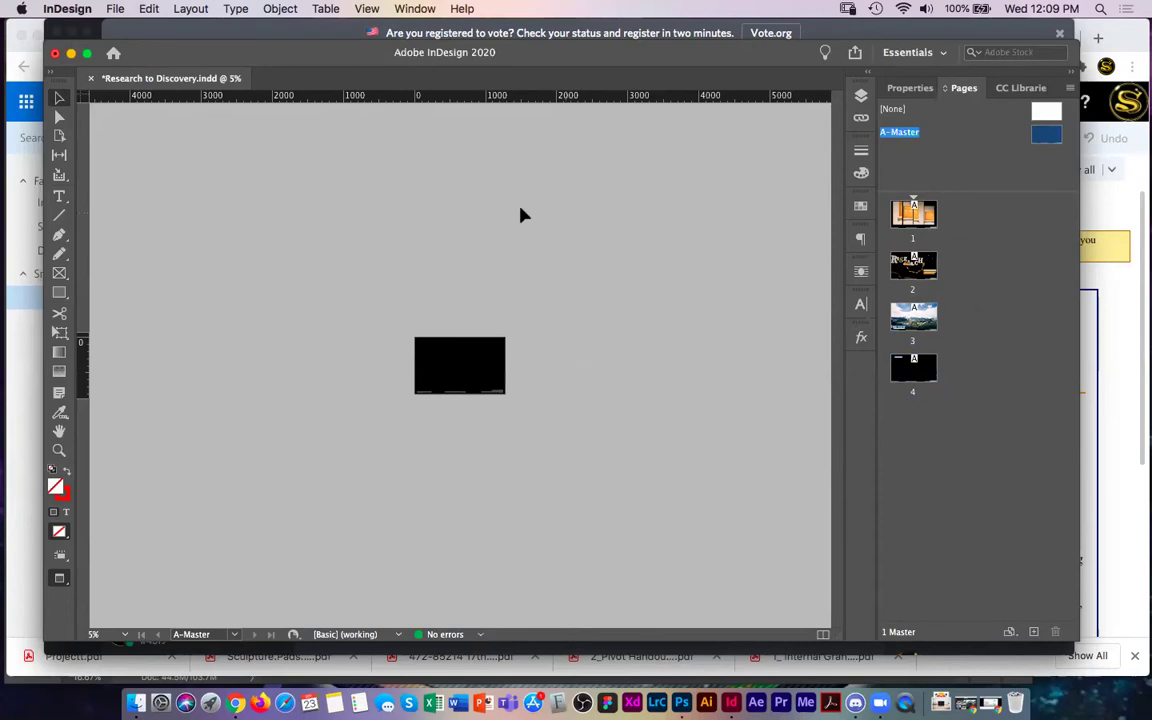
pyautogui.doubleClick(935, 213)
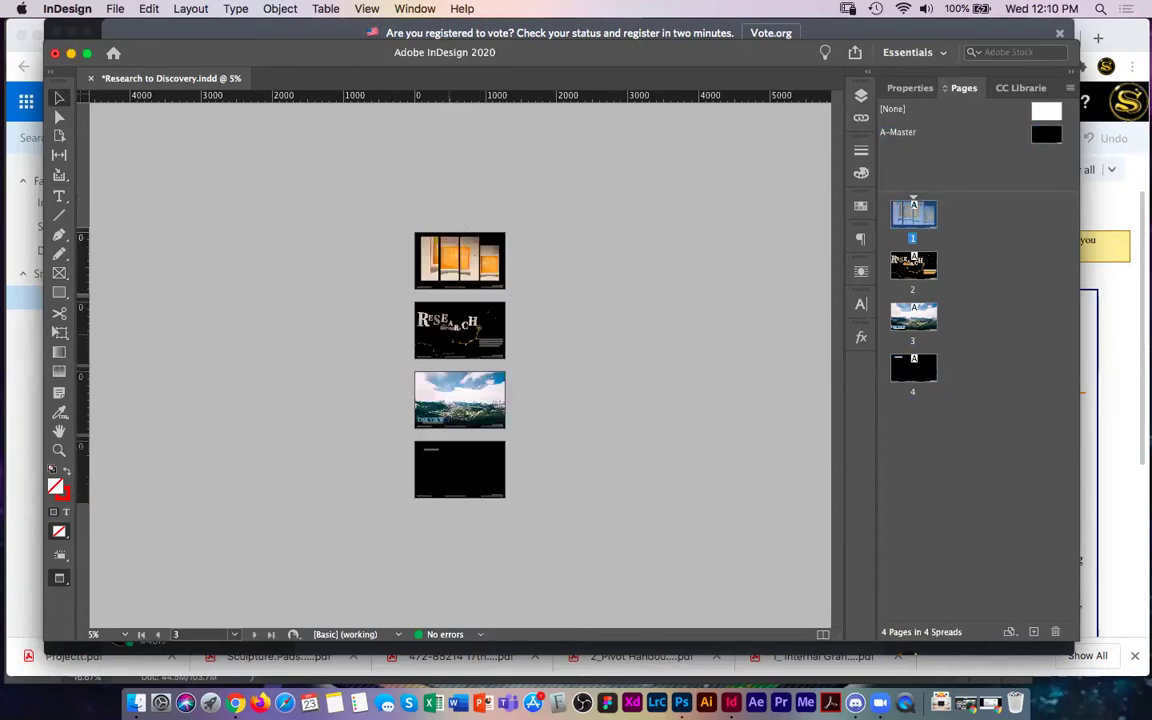
# - Reopen A-Master and show its whole page at 25% magnification
pyautogui.doubleClick(945, 132)
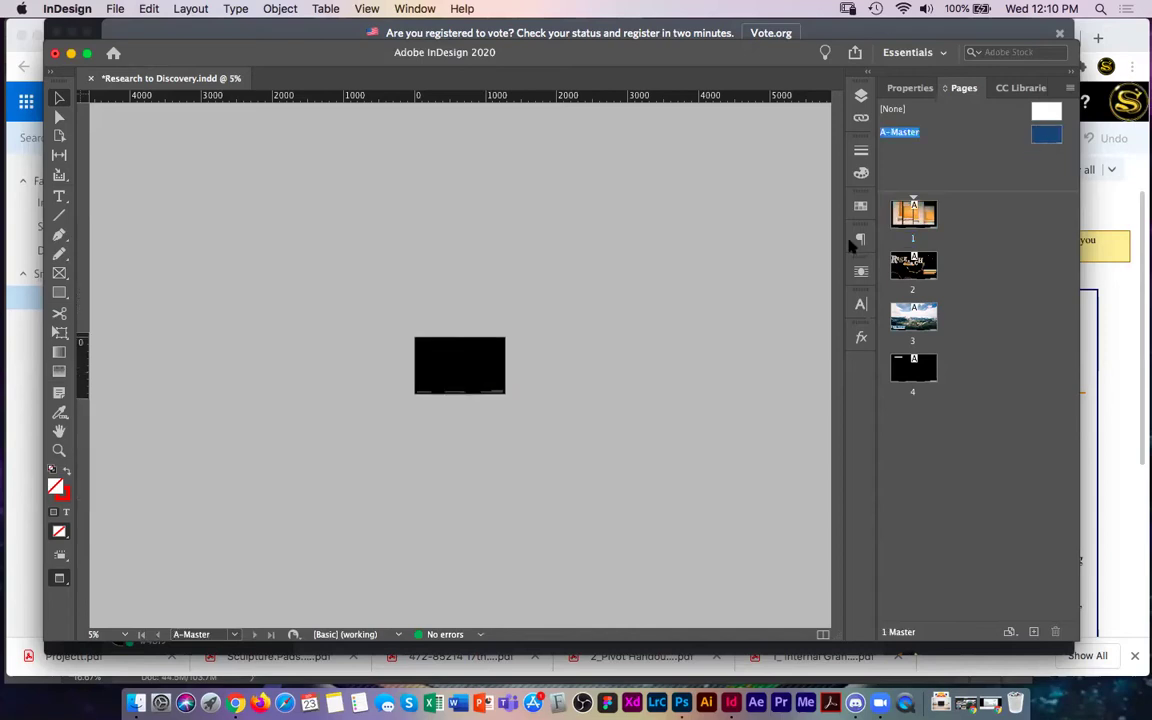
pyautogui.press('z')
pyautogui.click(492, 356)
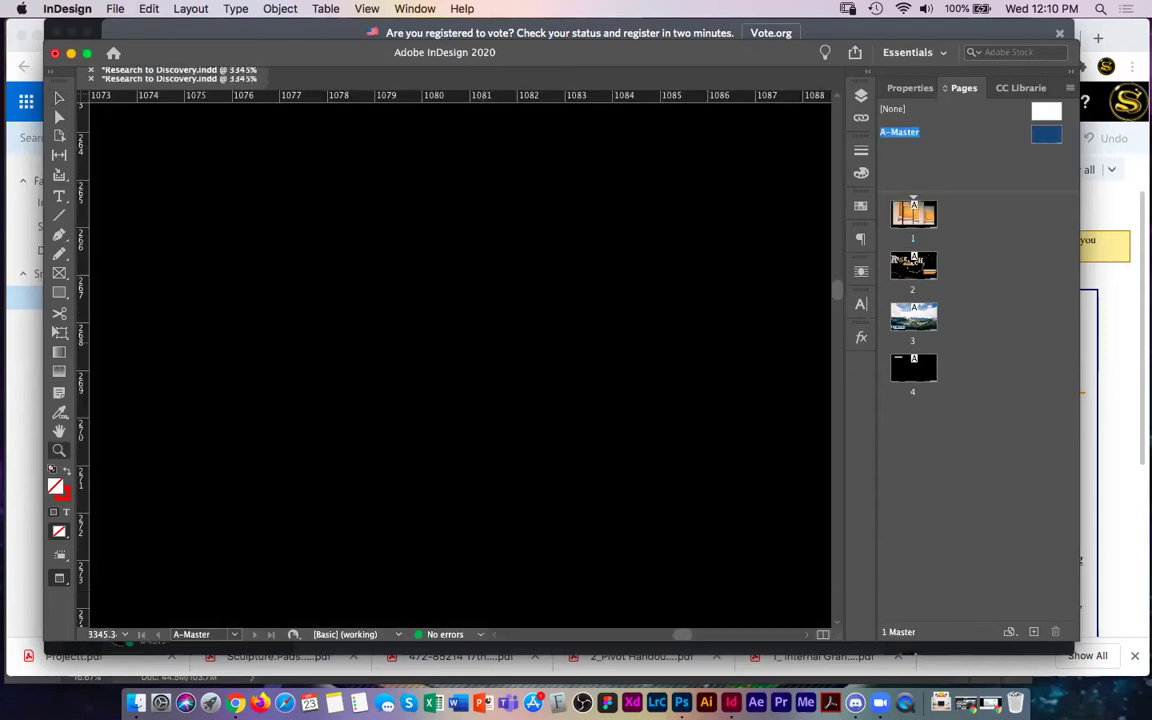
pyautogui.keyDown('alt'); pyautogui.click(489, 351); pyautogui.keyUp('alt')
pyautogui.keyDown('alt'); pyautogui.click(489, 351); pyautogui.keyUp('alt')
pyautogui.keyDown('alt'); pyautogui.click(489, 351); pyautogui.keyUp('alt')
pyautogui.keyDown('alt'); pyautogui.click(489, 351); pyautogui.keyUp('alt')
pyautogui.keyDown('alt'); pyautogui.click(489, 351); pyautogui.keyUp('alt')
pyautogui.keyDown('alt'); pyautogui.click(489, 351); pyautogui.keyUp('alt')
pyautogui.keyDown('alt'); pyautogui.click(489, 351); pyautogui.keyUp('alt')
pyautogui.keyDown('alt'); pyautogui.click(489, 351); pyautogui.keyUp('alt')
pyautogui.press('super+minus')
pyautogui.press('super+minus')
pyautogui.press('super+minus')
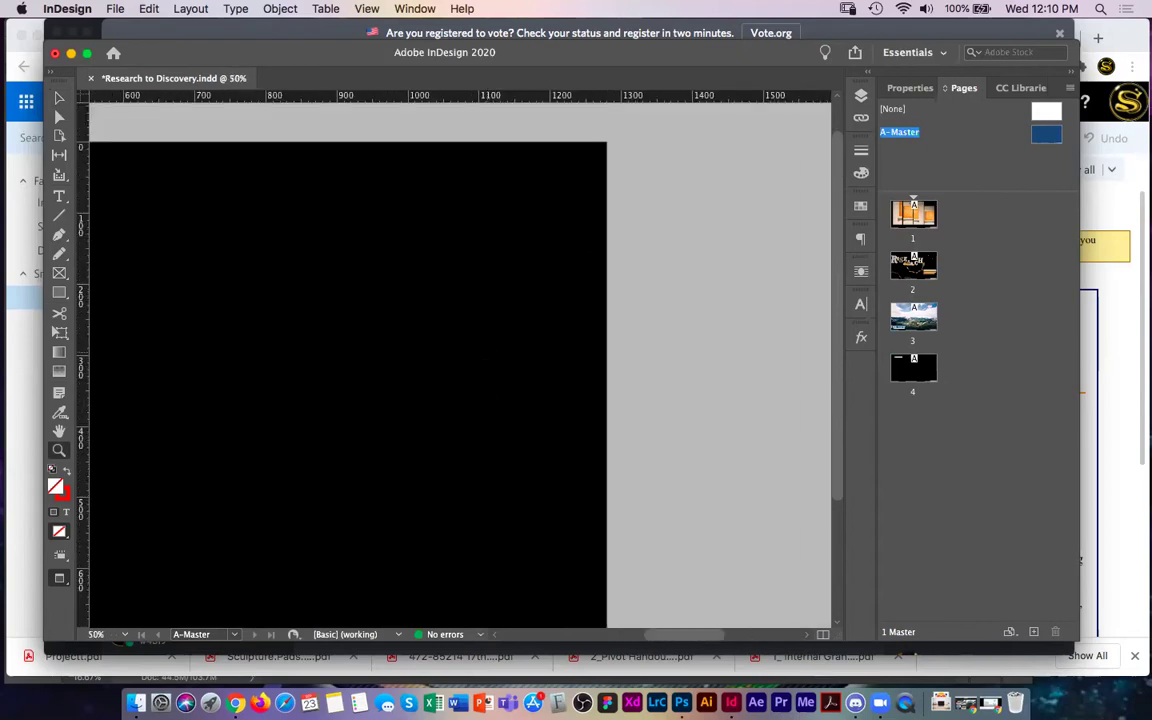
pyautogui.press('super+minus')
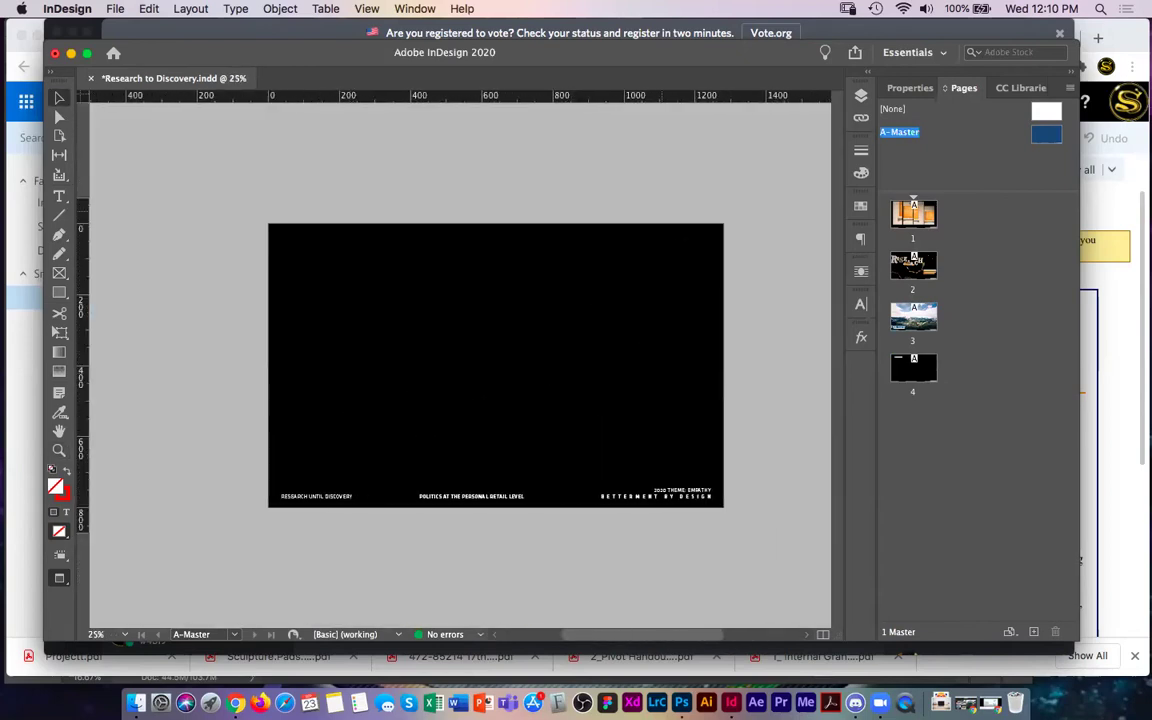
# - Draw a red-filled rectangle without a stroke across A-Master, reaching past both side edges of the page, and move it upward
pyautogui.click(59, 292)
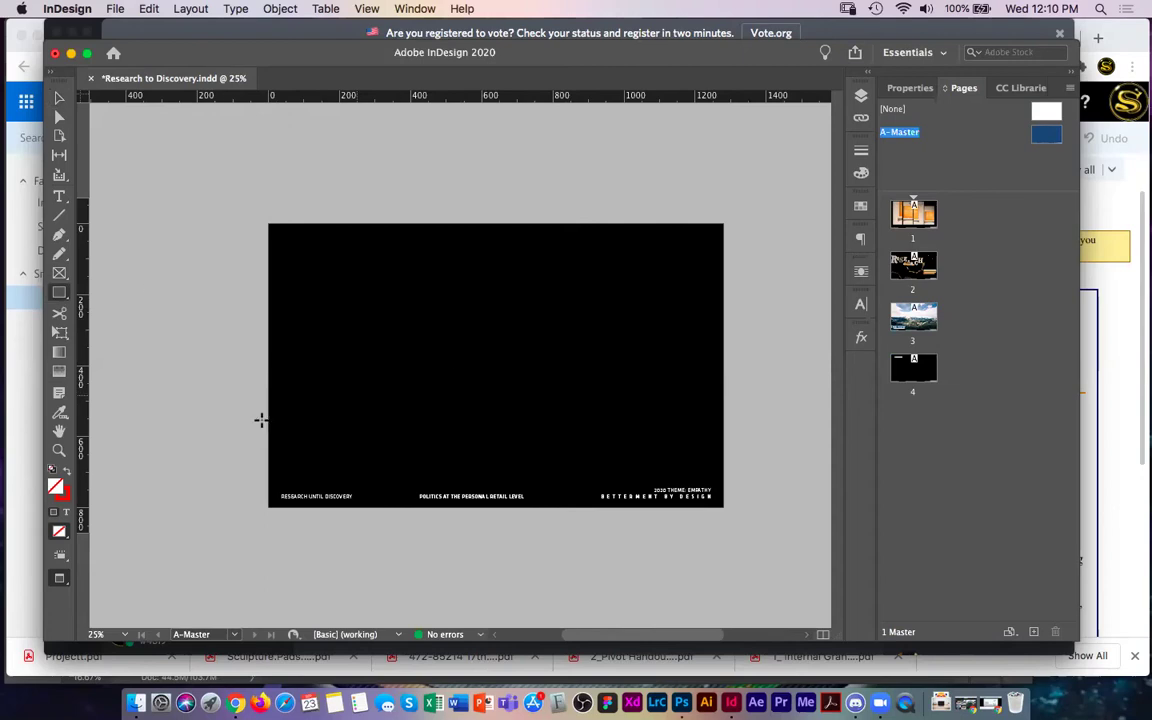
pyautogui.click(67, 469)
pyautogui.moveTo(219, 322); pyautogui.dragTo(768, 404)
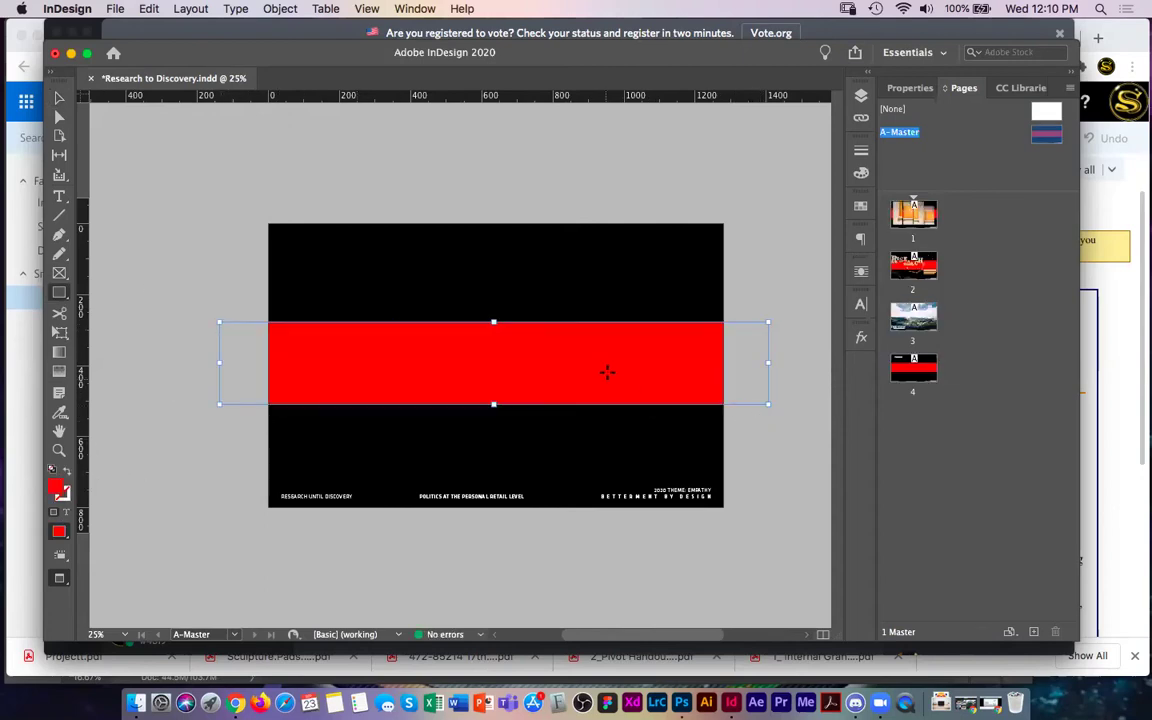
pyautogui.moveTo(589, 378); pyautogui.dragTo(590, 326)
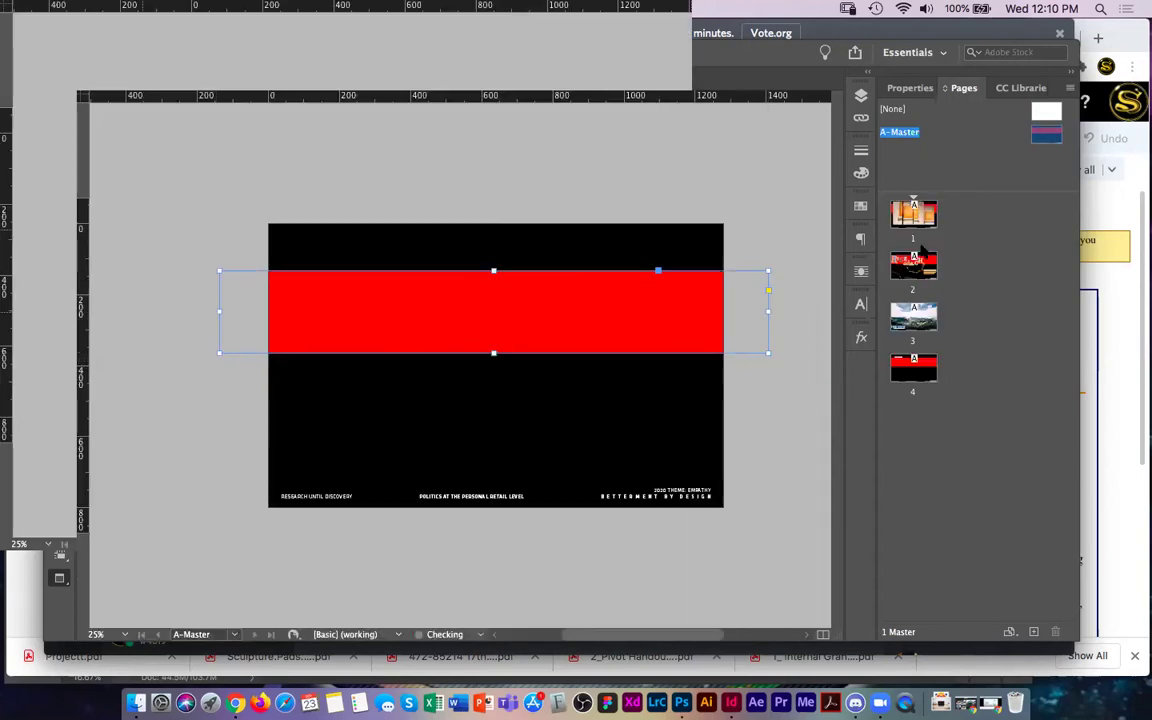
# - Review pages 1 to 4 to see how the master's red band affects each one
pyautogui.doubleClick(913, 214)
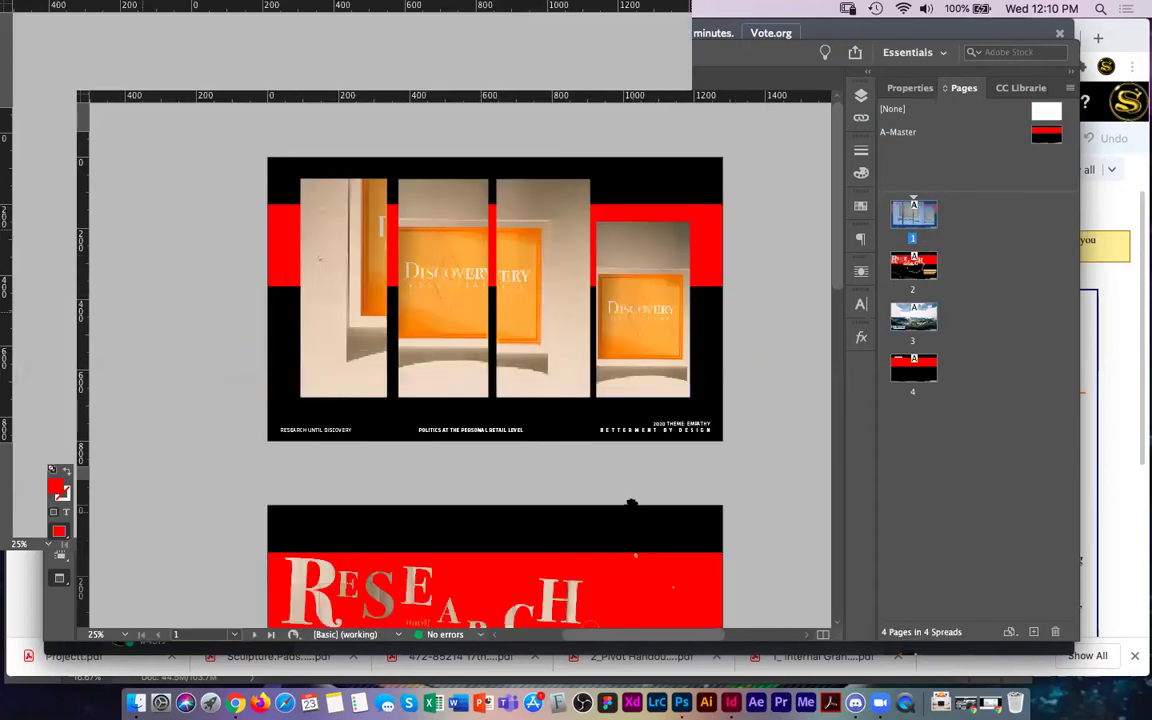
pyautogui.scroll(-10, 631, 503)
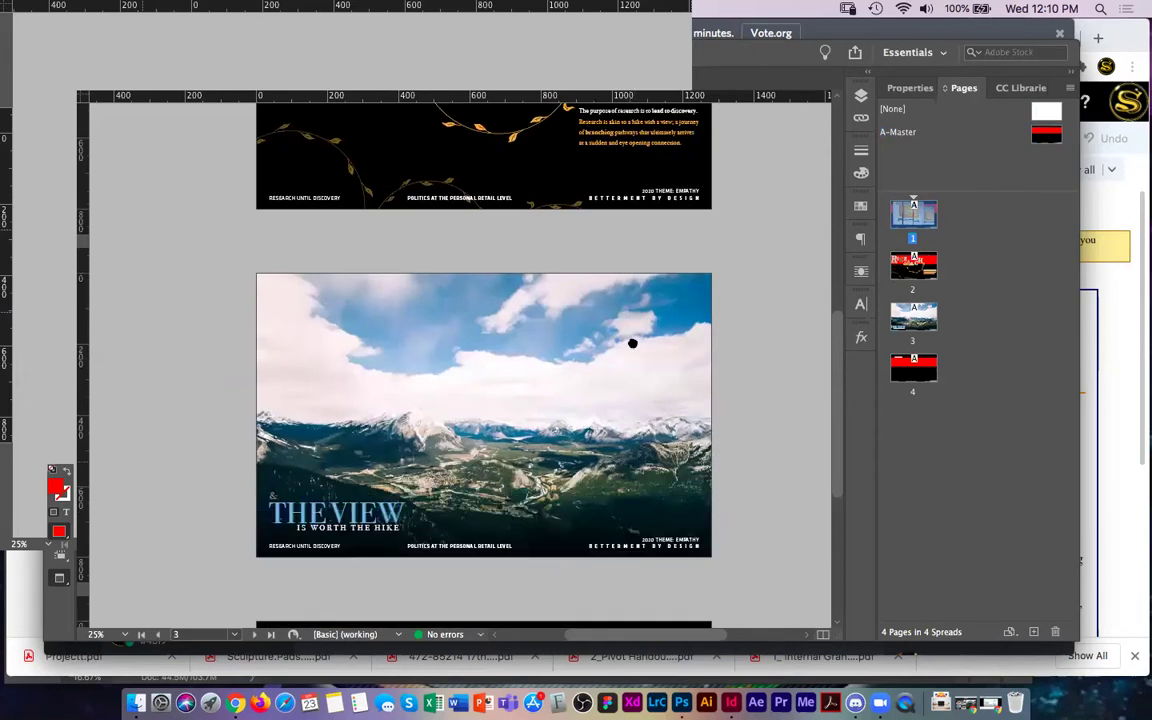
pyautogui.scroll(-4, 632, 343)
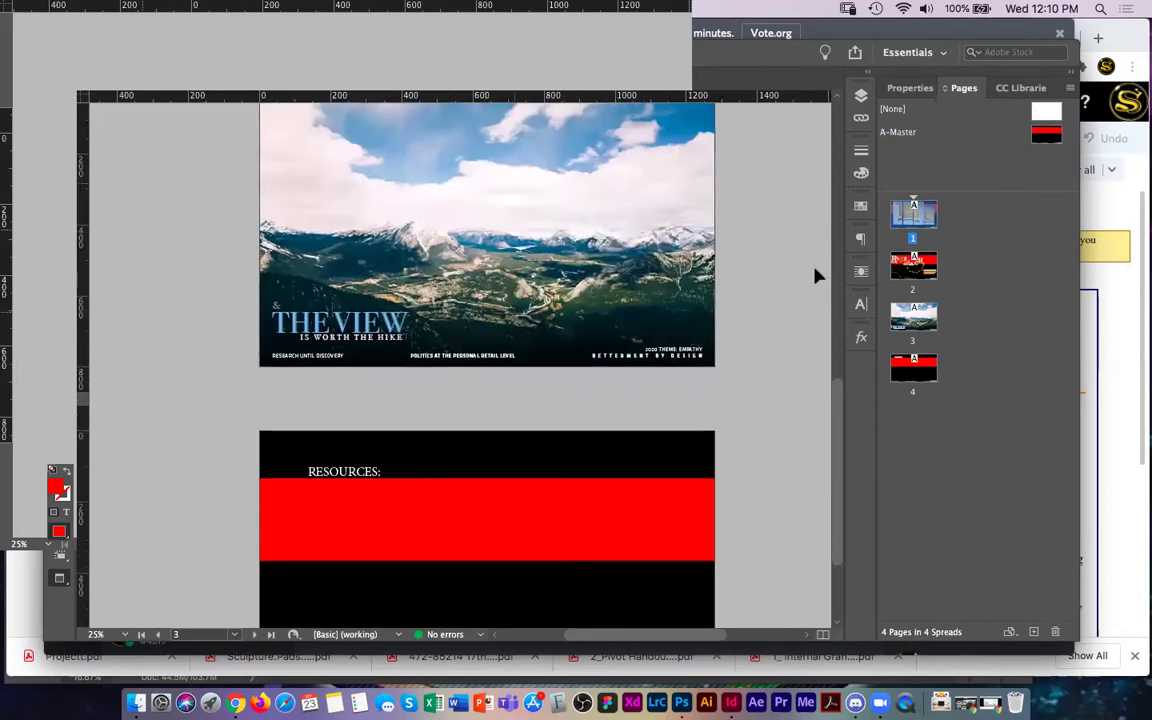
pyautogui.click(915, 368)
pyautogui.scroll(-1, 546, 287)
pyautogui.scroll(-3, 546, 287)
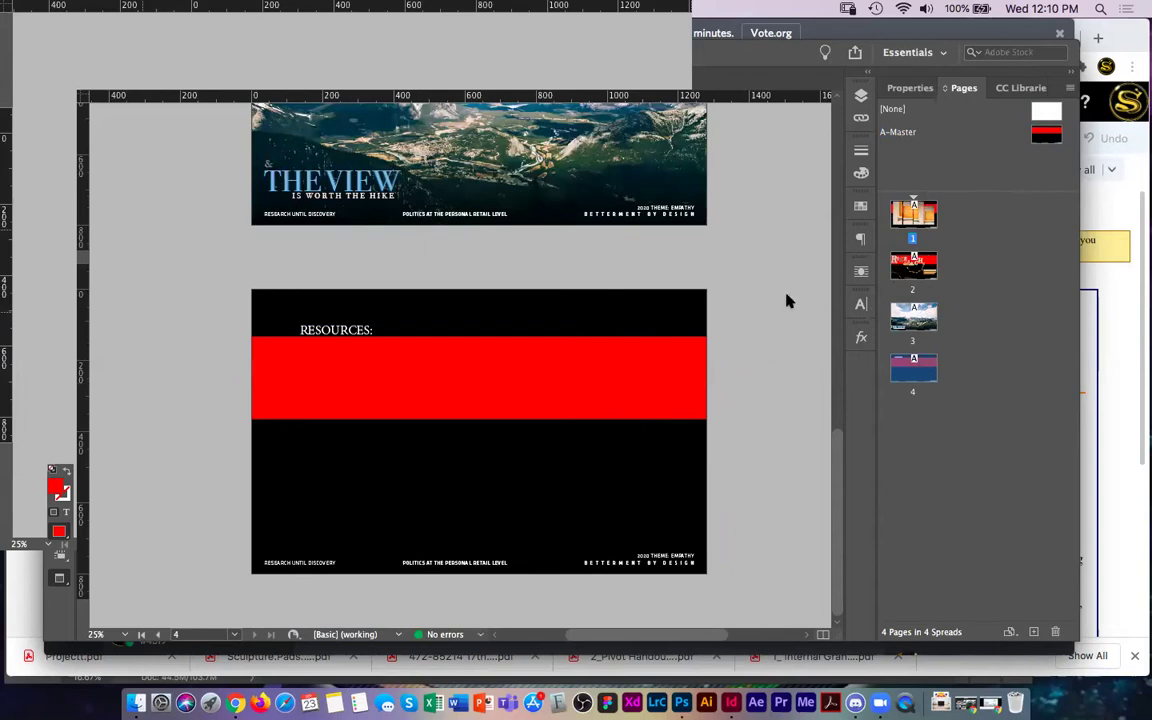
pyautogui.scroll(10, 617, 249)
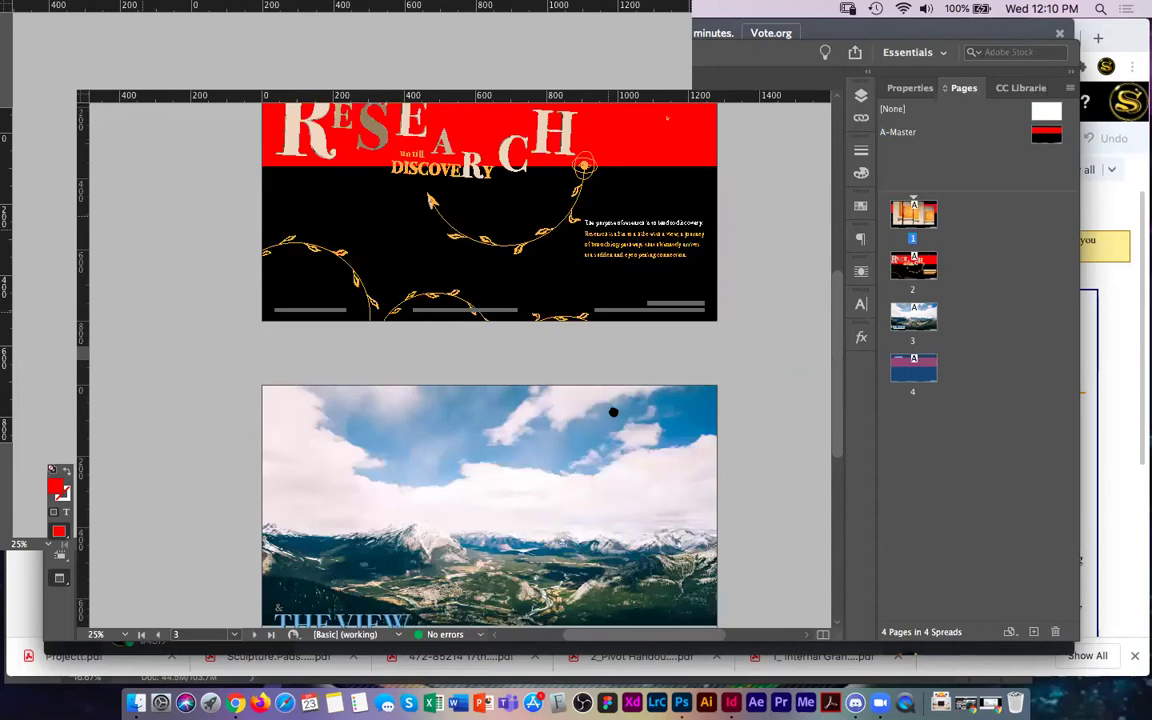
pyautogui.scroll(3, 613, 411)
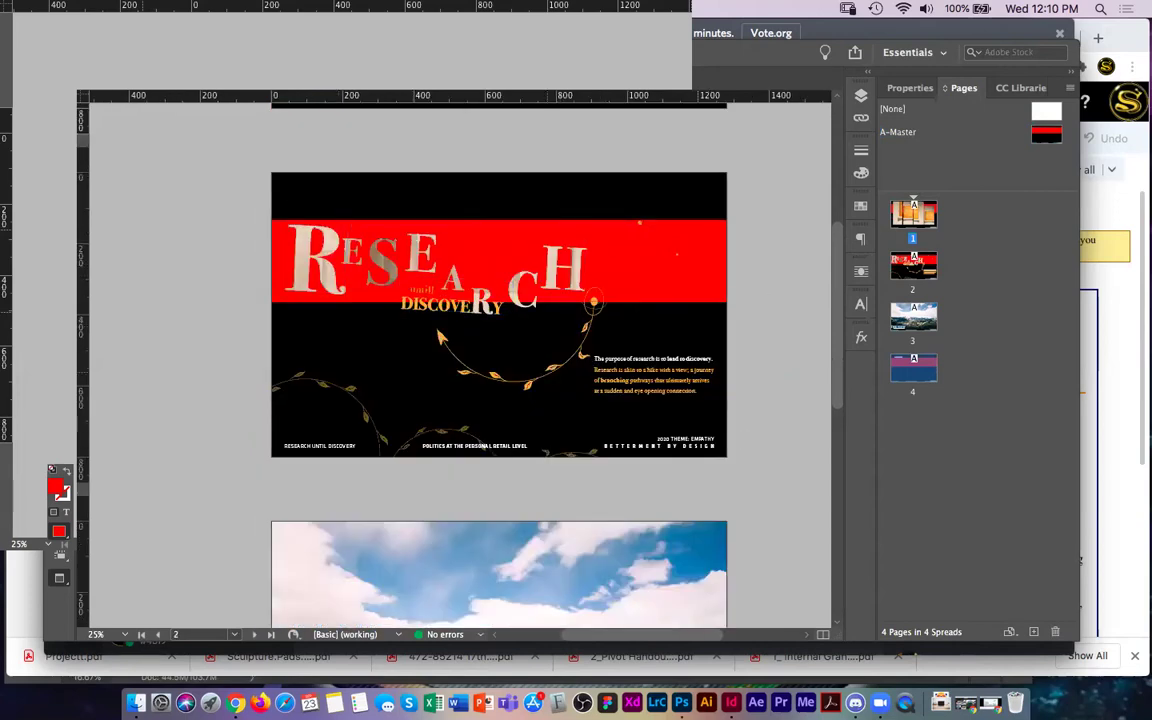
# - Apply the [None] master to page 2 and reapply A-Master to it
pyautogui.click(1045, 115)
pyautogui.moveTo(1045, 112); pyautogui.dragTo(925, 277)
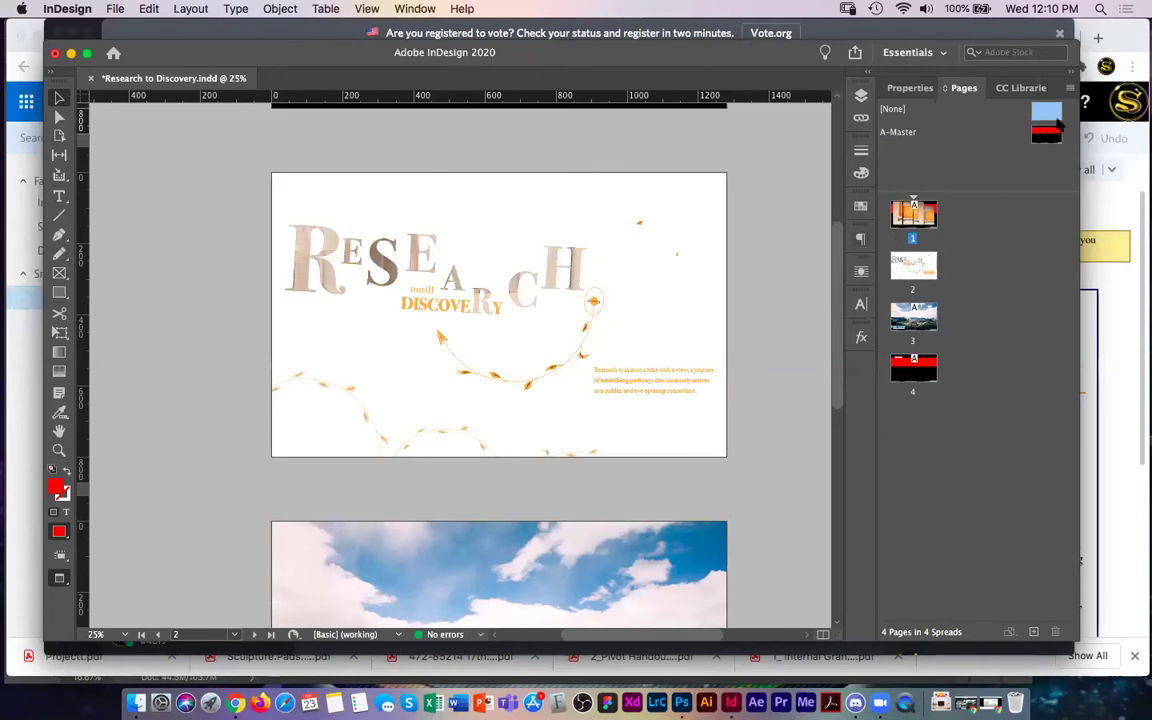
pyautogui.moveTo(1048, 142); pyautogui.dragTo(918, 268)
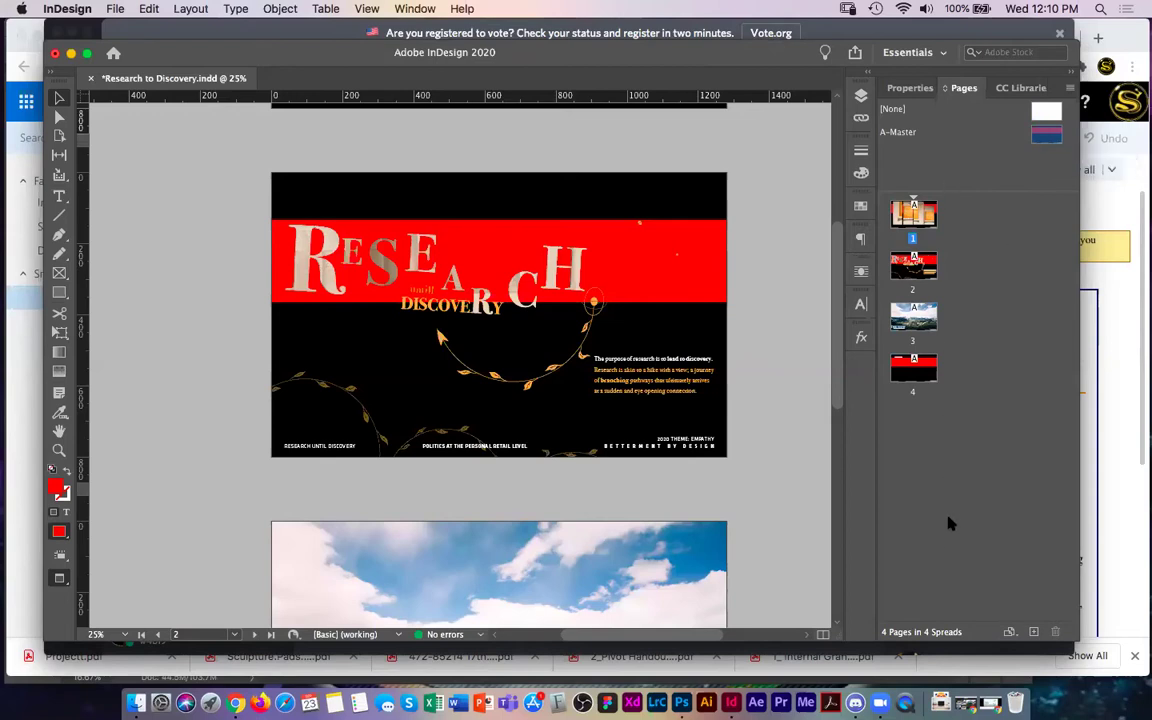
# - Delete the red band from A-Master
pyautogui.doubleClick(1047, 135)
pyautogui.click(590, 308)
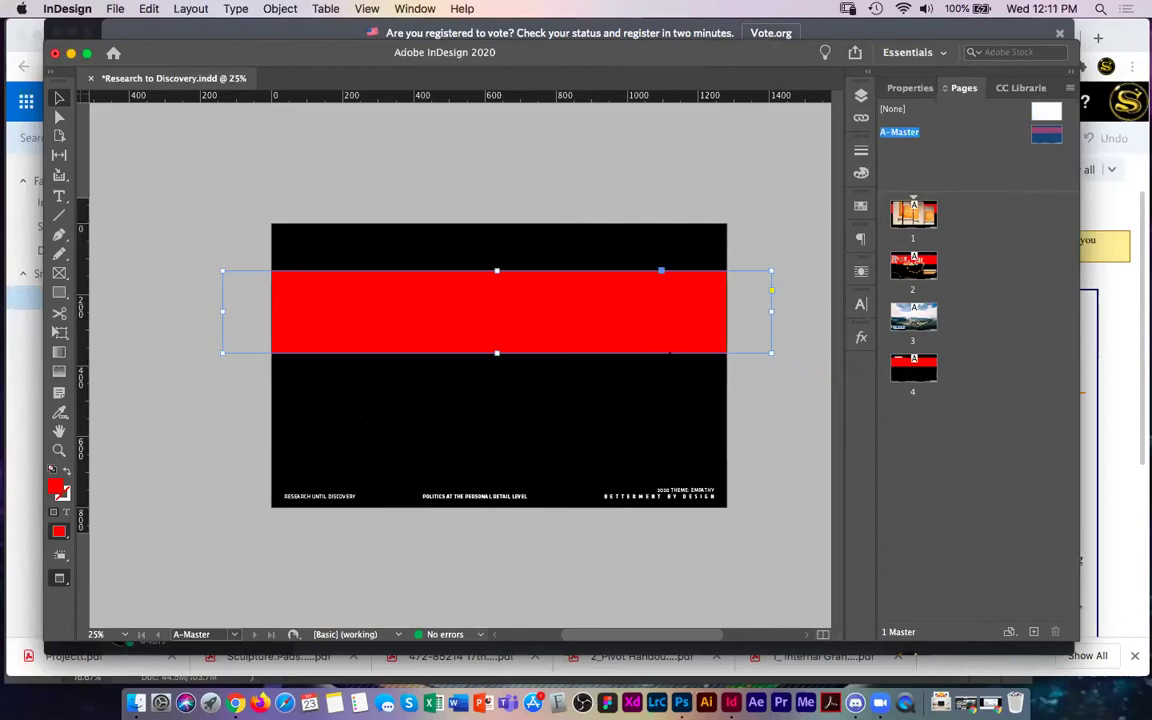
pyautogui.press('Delete')
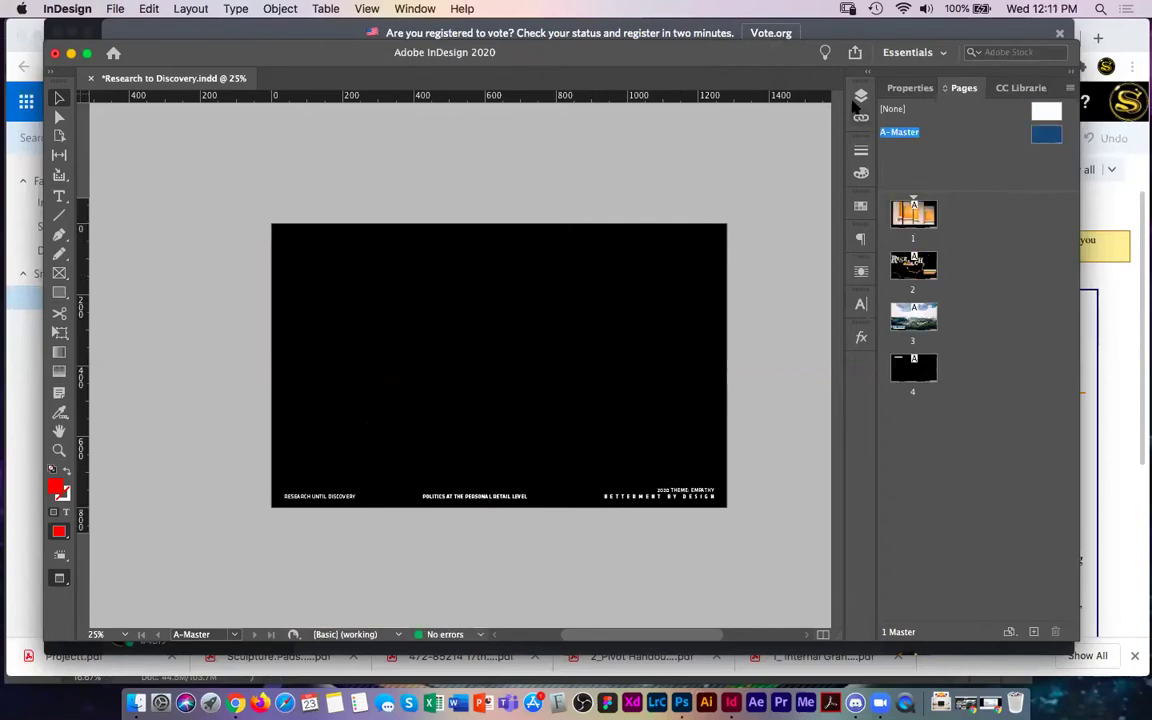
# - Display the document's layers and unlock all objects on the A-Master spread
pyautogui.click(858, 96)
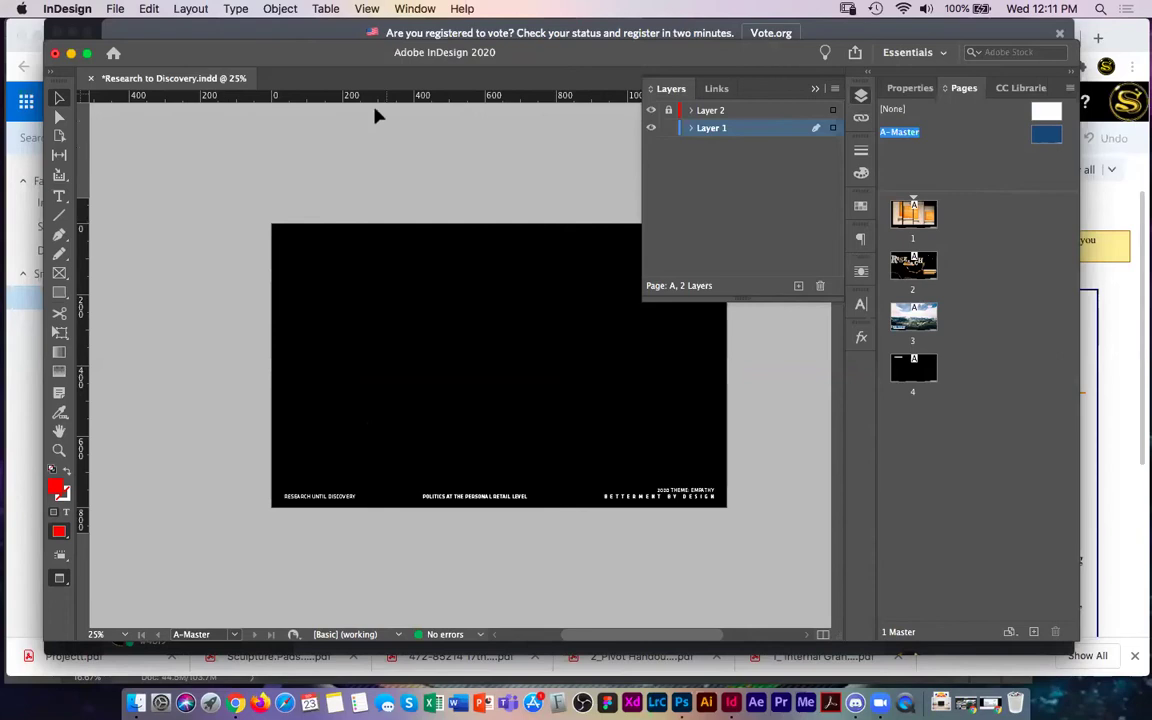
pyautogui.click(282, 9)
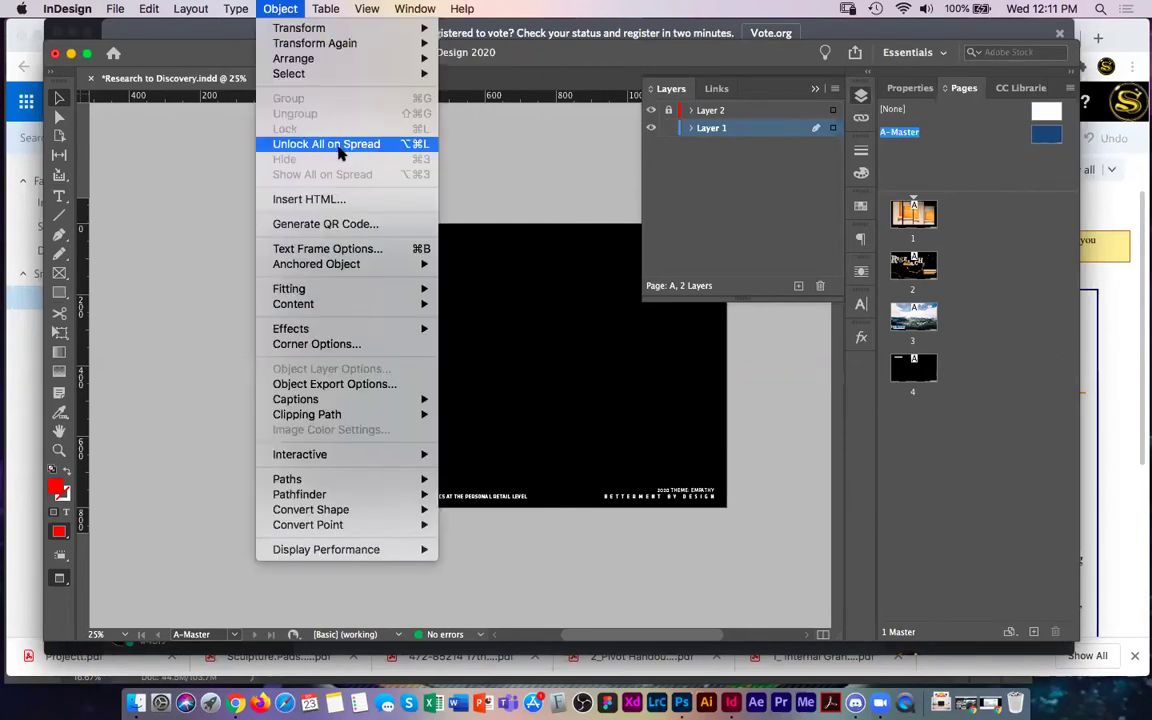
pyautogui.click(387, 148)
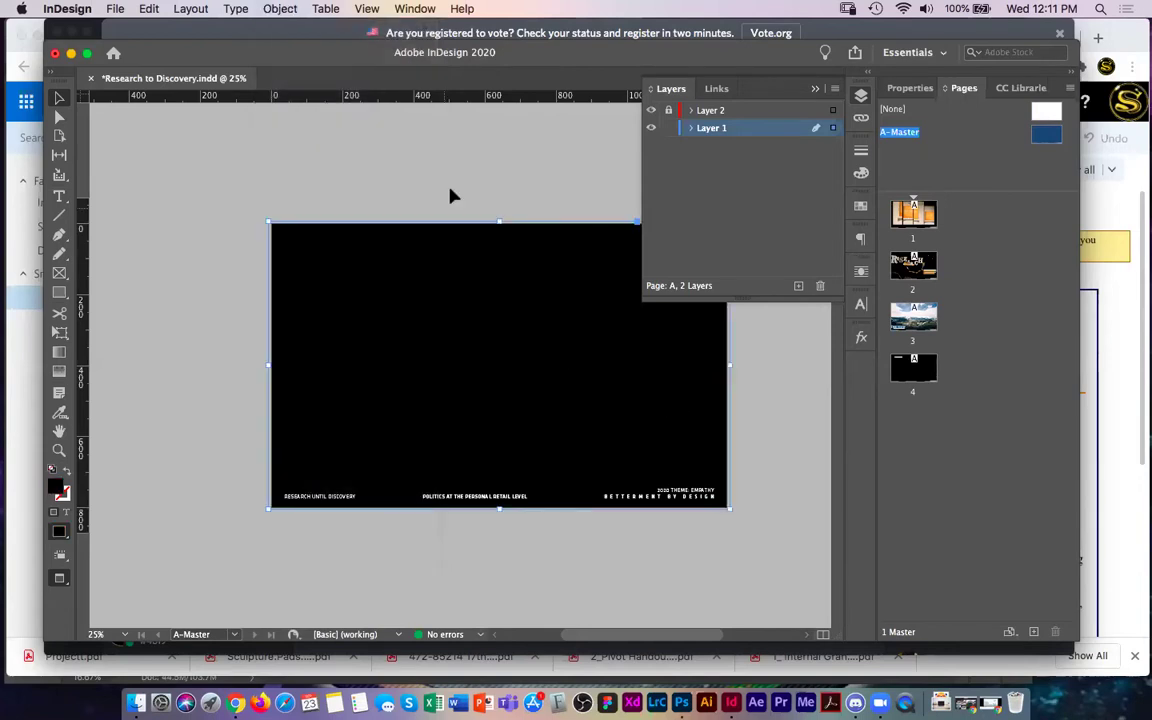
# - Move the black background rectangle down on A-Master and undo the move
pyautogui.moveTo(428, 198); pyautogui.dragTo(503, 289)
pyautogui.moveTo(505, 341); pyautogui.dragTo(503, 424)
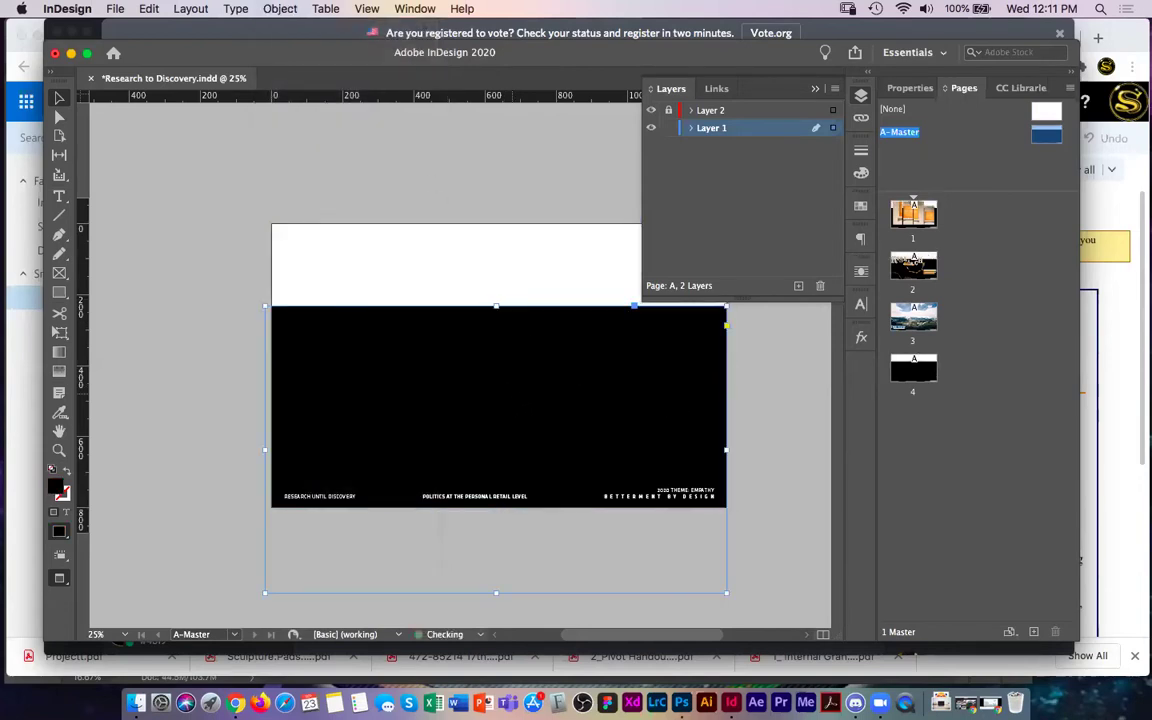
pyautogui.press('super+z')
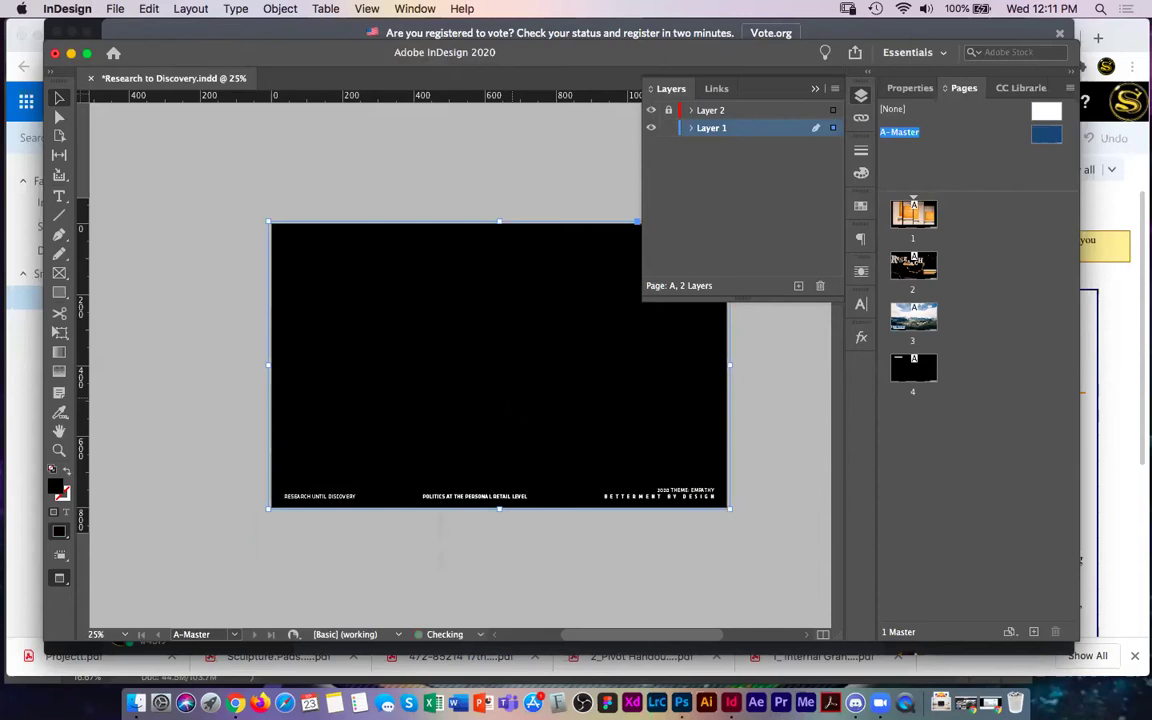
# - Deselect the black background and go to page 3
pyautogui.press('shift+super+a')
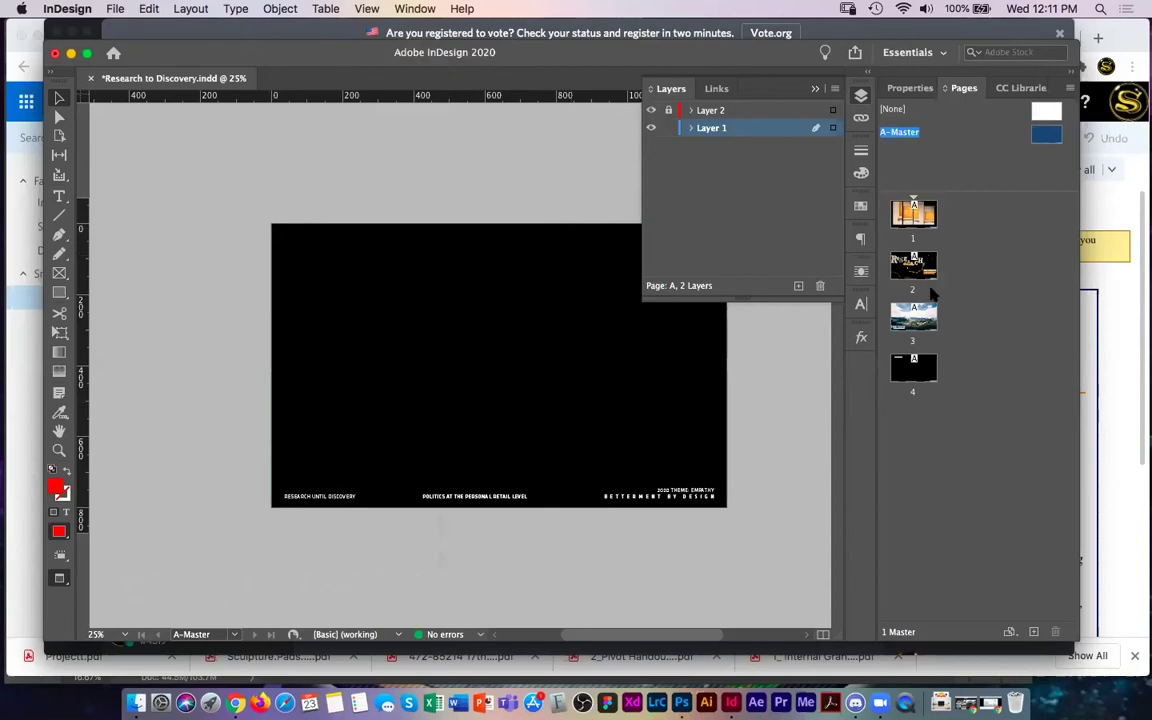
pyautogui.doubleClick(924, 324)
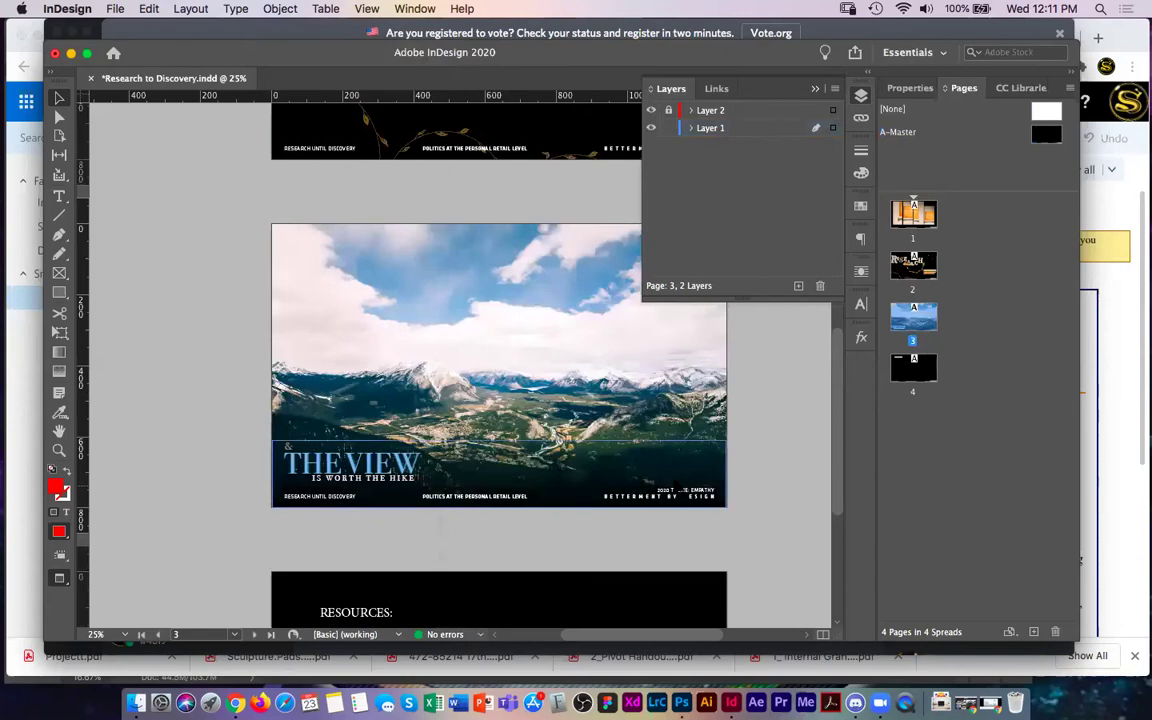
# - Examine the footer text over the photo on page 3 up close, and return to the whole-page view
pyautogui.press('z')
pyautogui.moveTo(661, 484); pyautogui.dragTo(657, 480)
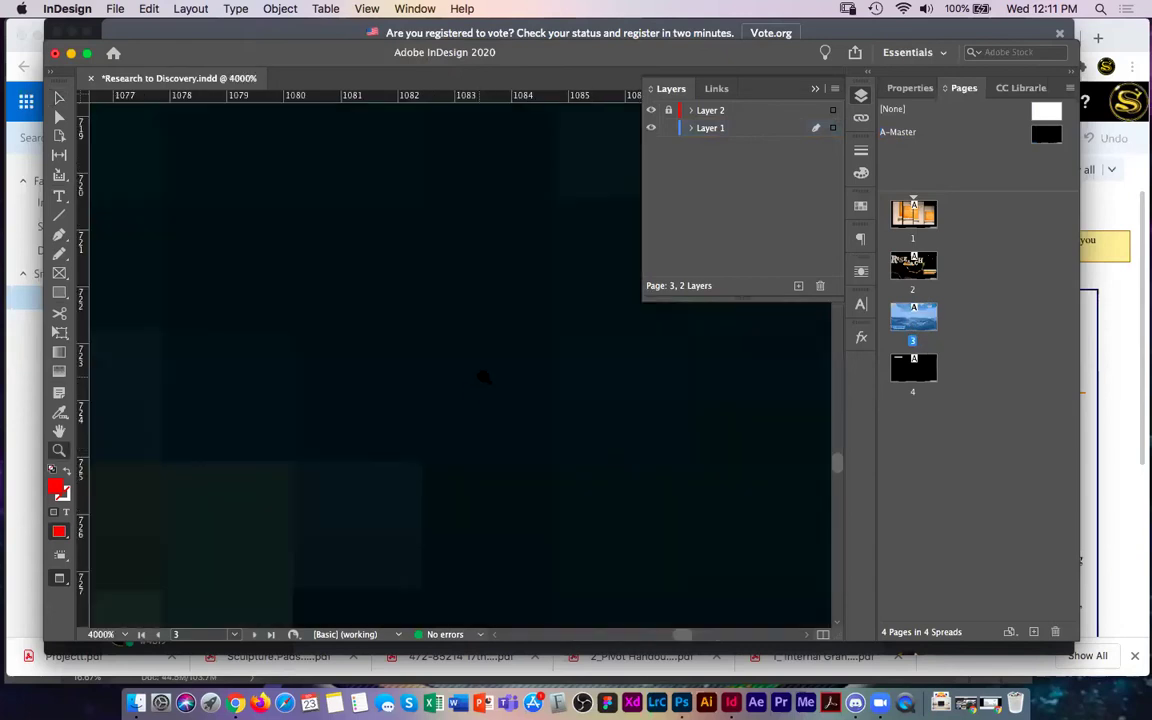
pyautogui.press('super+1')
pyautogui.scroll(4, 490, 360)
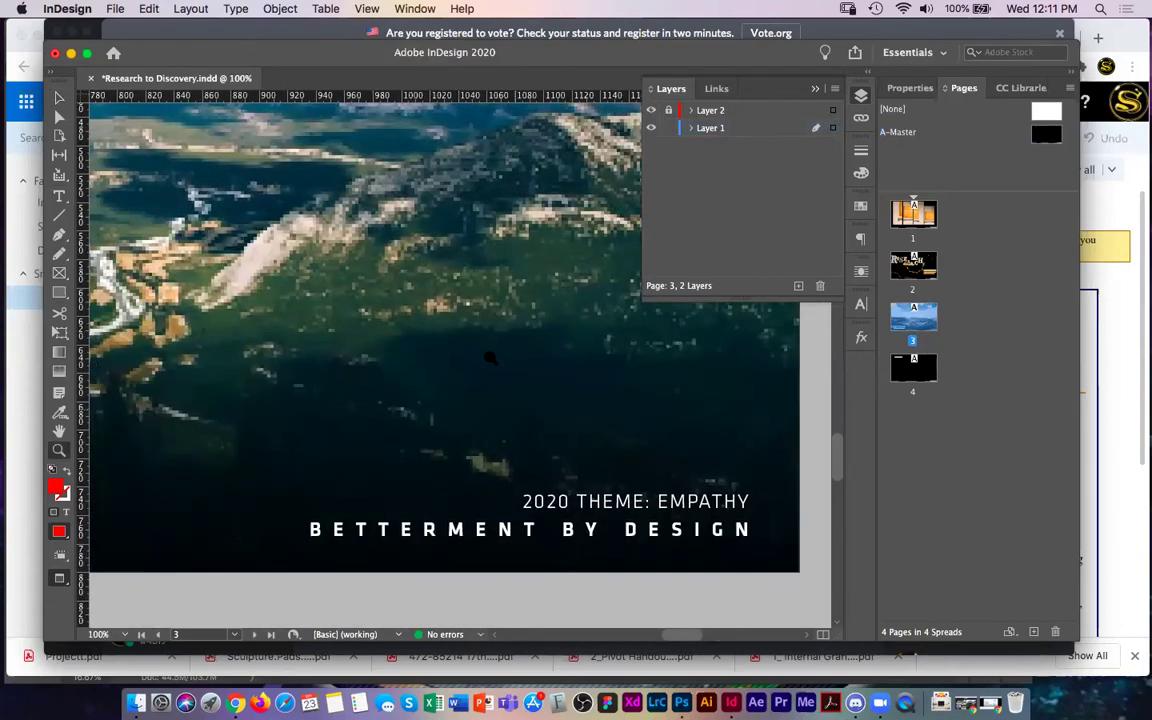
pyautogui.keyDown('alt'); pyautogui.click(490, 358); pyautogui.keyUp('alt')
pyautogui.moveTo(430, 340); pyautogui.dragTo(635, 401)
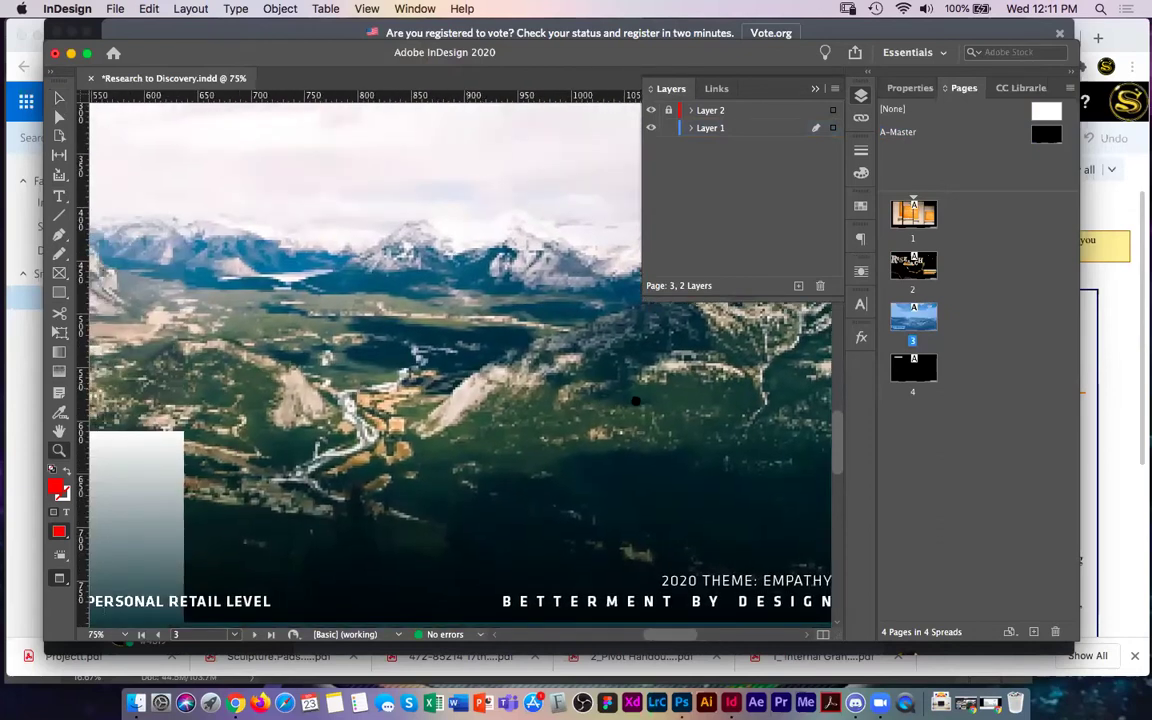
pyautogui.hscroll(5, 635, 400)
pyautogui.scroll(-2, 635, 400)
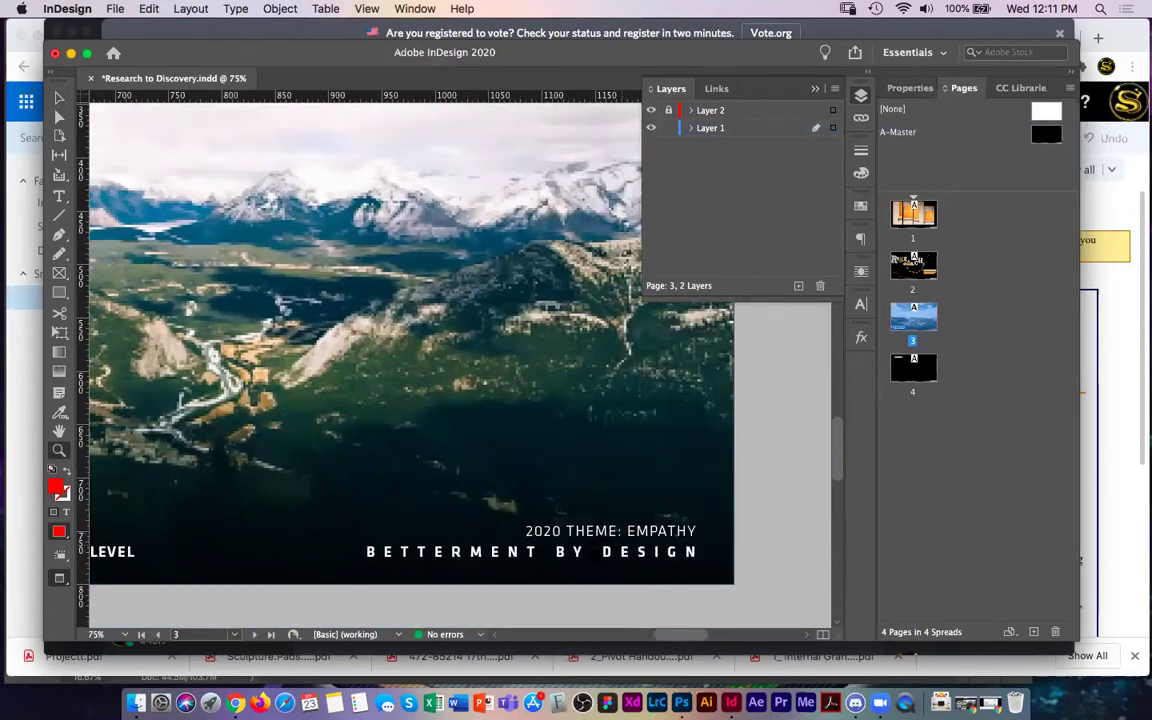
pyautogui.keyDown('alt'); pyautogui.click(454, 314); pyautogui.keyUp('alt')
pyautogui.moveTo(397, 313); pyautogui.dragTo(573, 384)
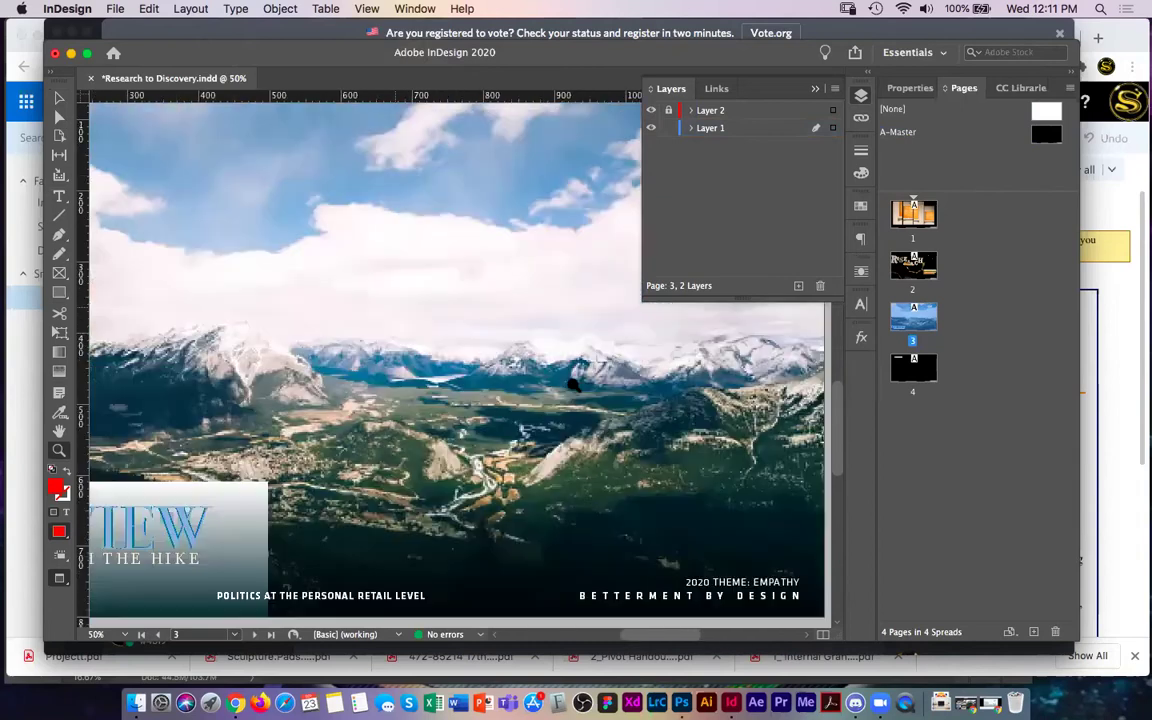
pyautogui.moveTo(506, 330)
pyautogui.mouseDown()
pyautogui.moveTo(458, 340)
pyautogui.moveTo(524, 431)
pyautogui.mouseUp()
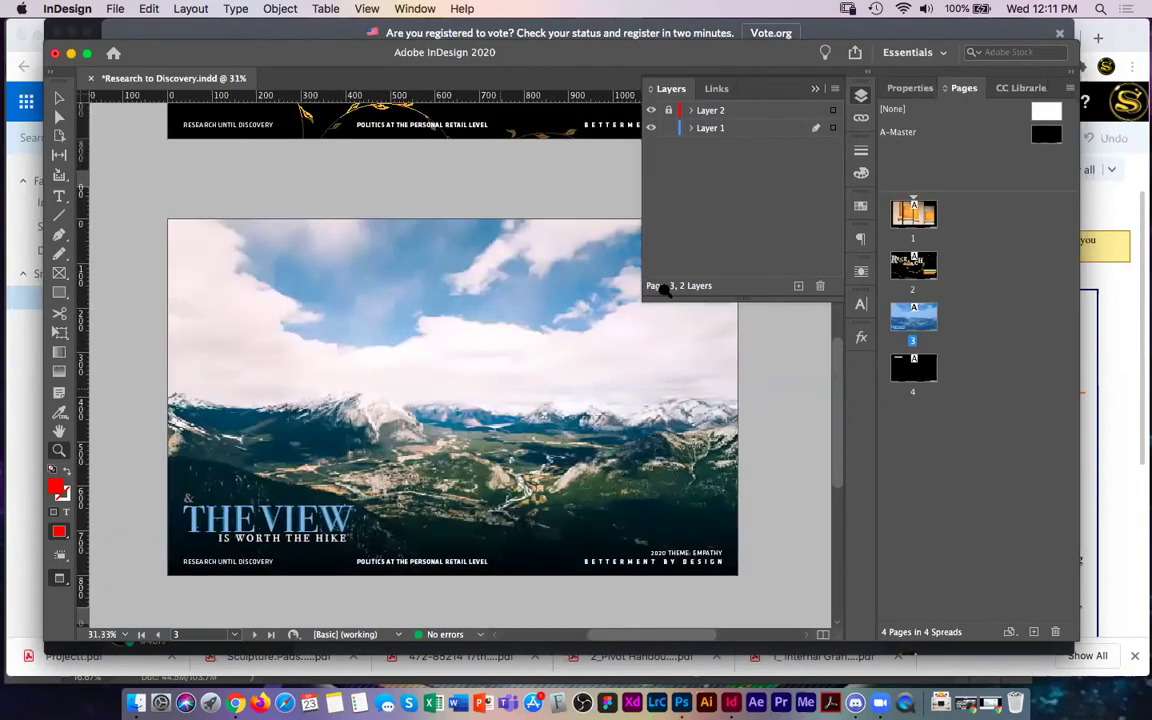
# - Unlock all objects on the page 3 spread and select the mountain photo
pyautogui.click(861, 100)
pyautogui.click(280, 8)
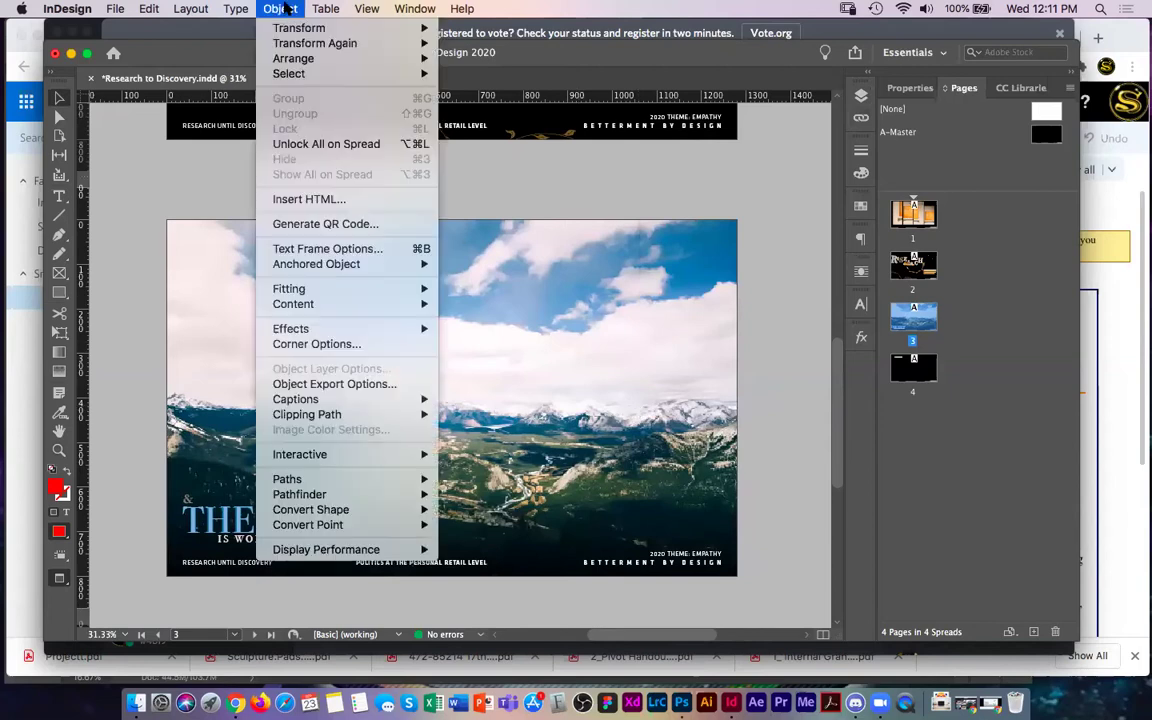
pyautogui.click(334, 144)
pyautogui.click(762, 388)
pyautogui.click(695, 428)
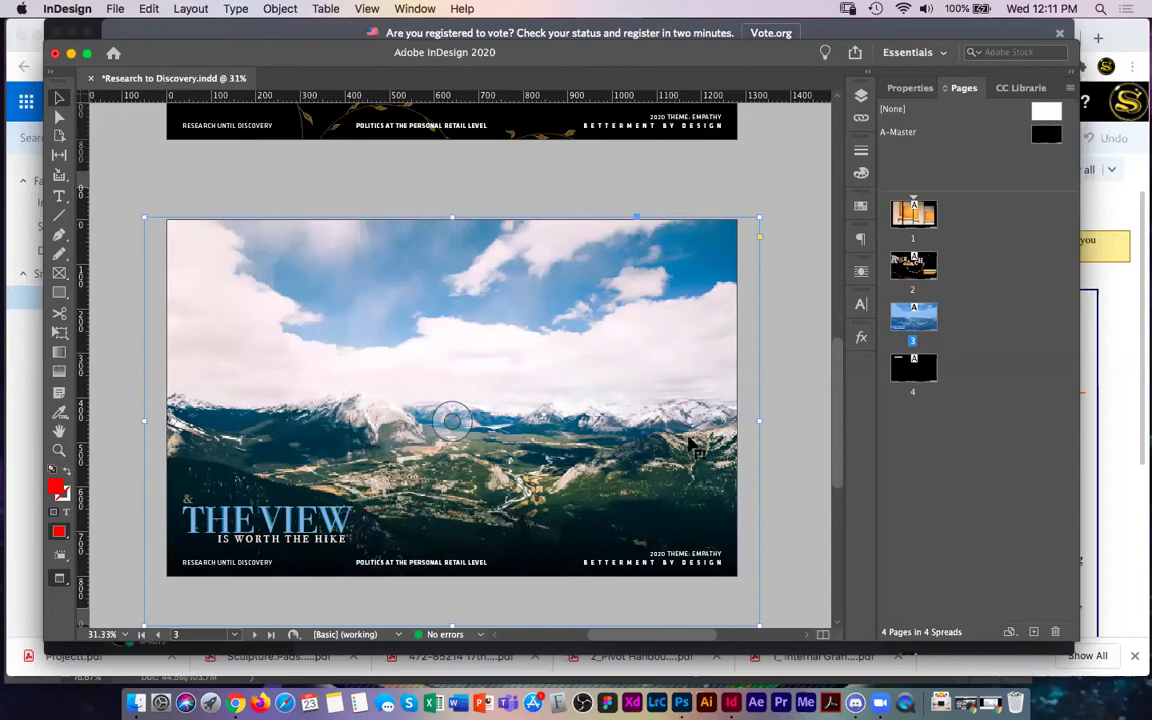
# - Move the mountain photo across page 3 to expose the black master background, and undo the latest moves
pyautogui.moveTo(700, 457); pyautogui.dragTo(753, 417)
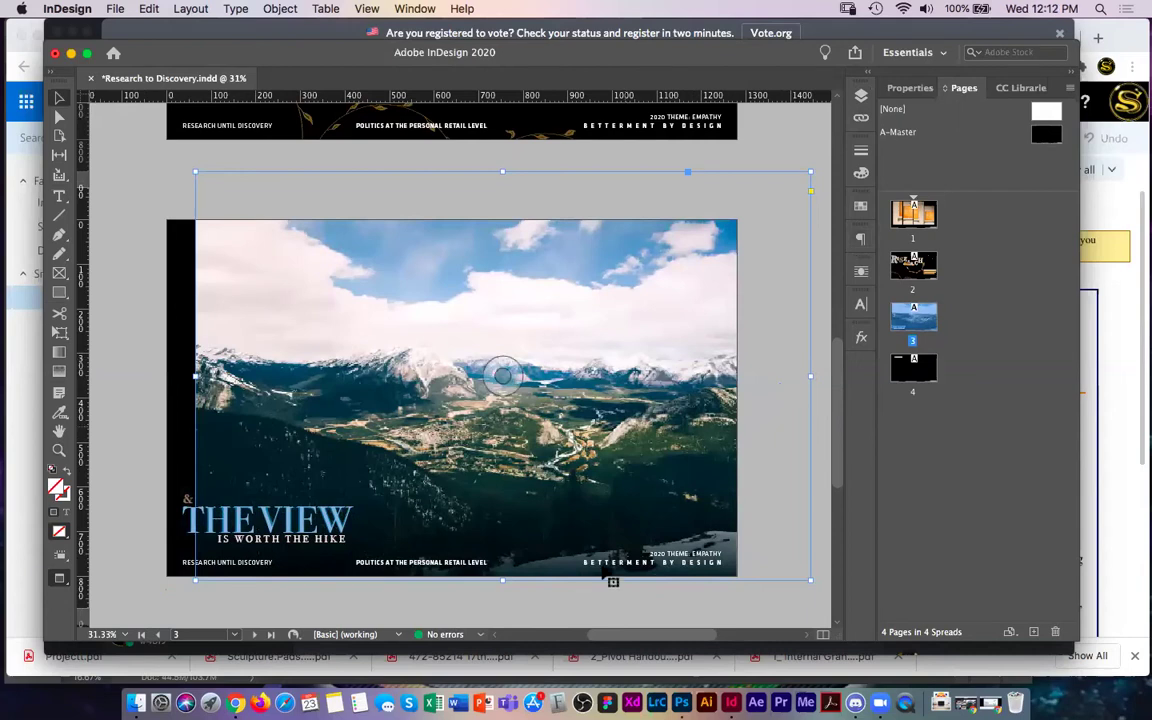
pyautogui.moveTo(622, 427); pyautogui.dragTo(563, 445)
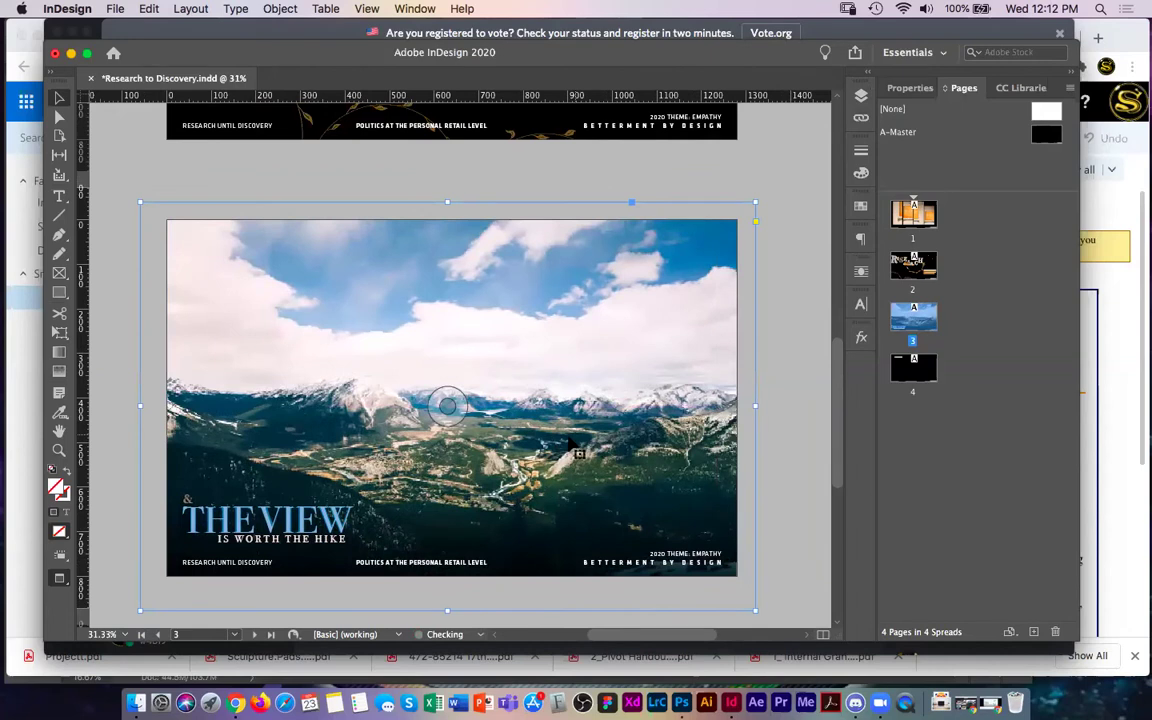
pyautogui.press('super+z')
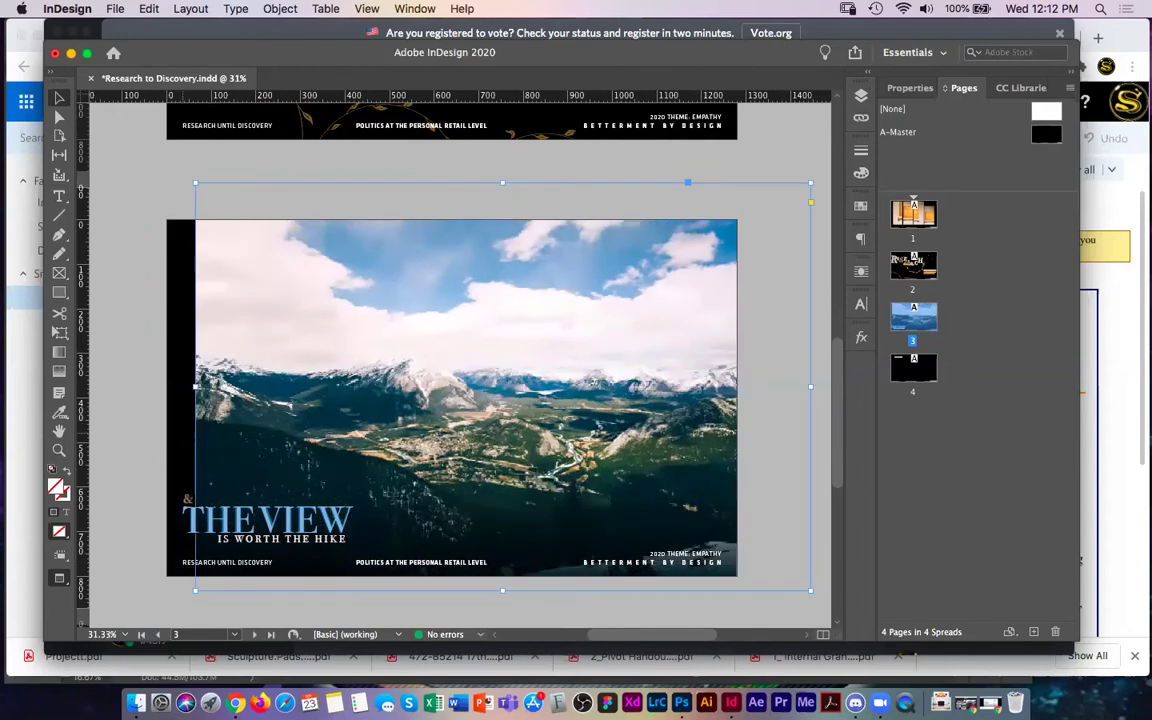
pyautogui.click(182, 449)
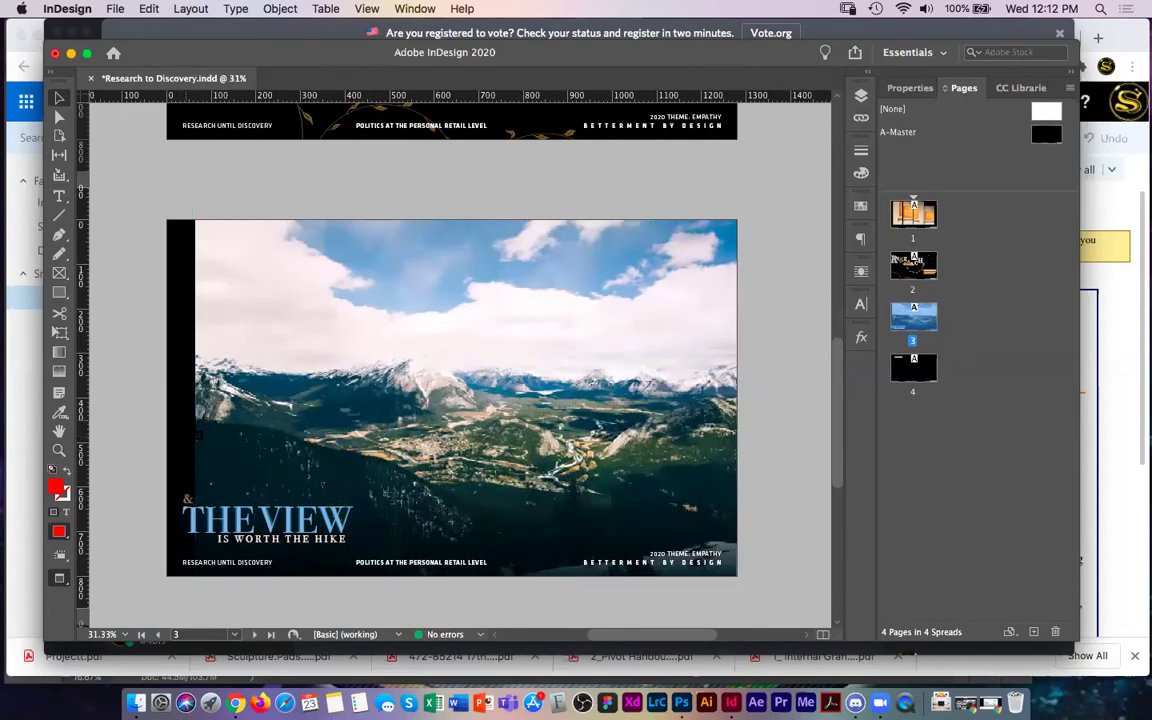
pyautogui.press('super+z')
pyautogui.press('super+z')
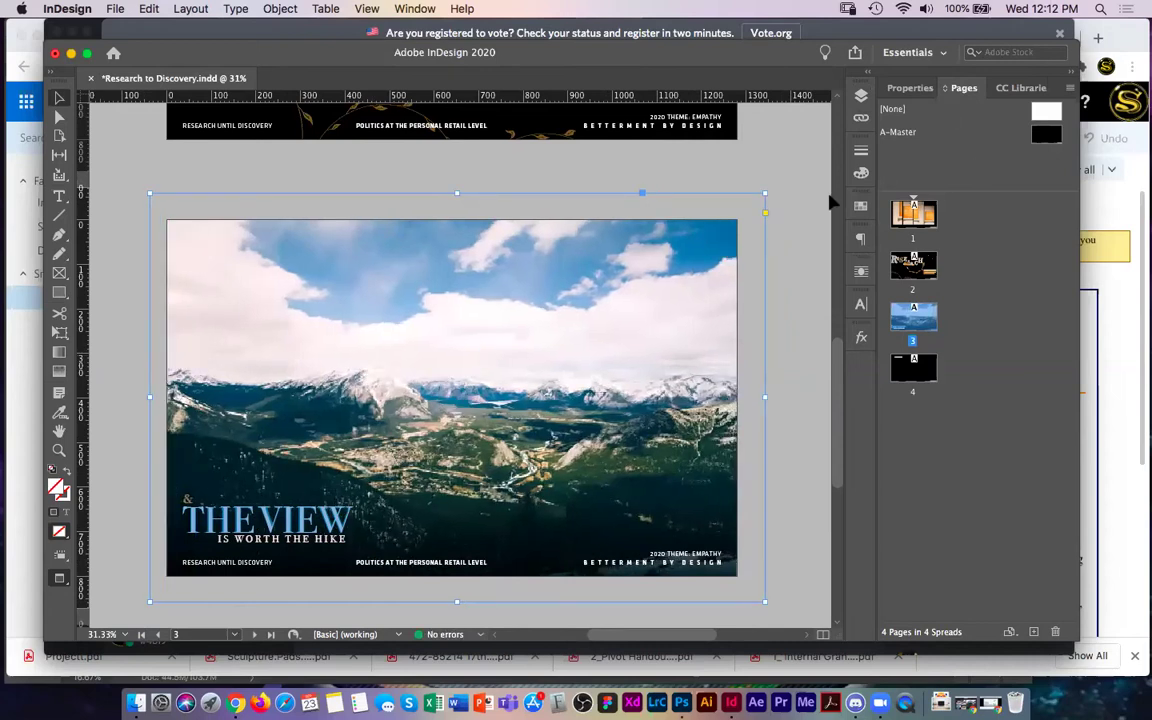
# - Open A-Master, unlock Layer 2 and select the BETTERMENT BY DESIGN footer text frame
pyautogui.click(1050, 137)
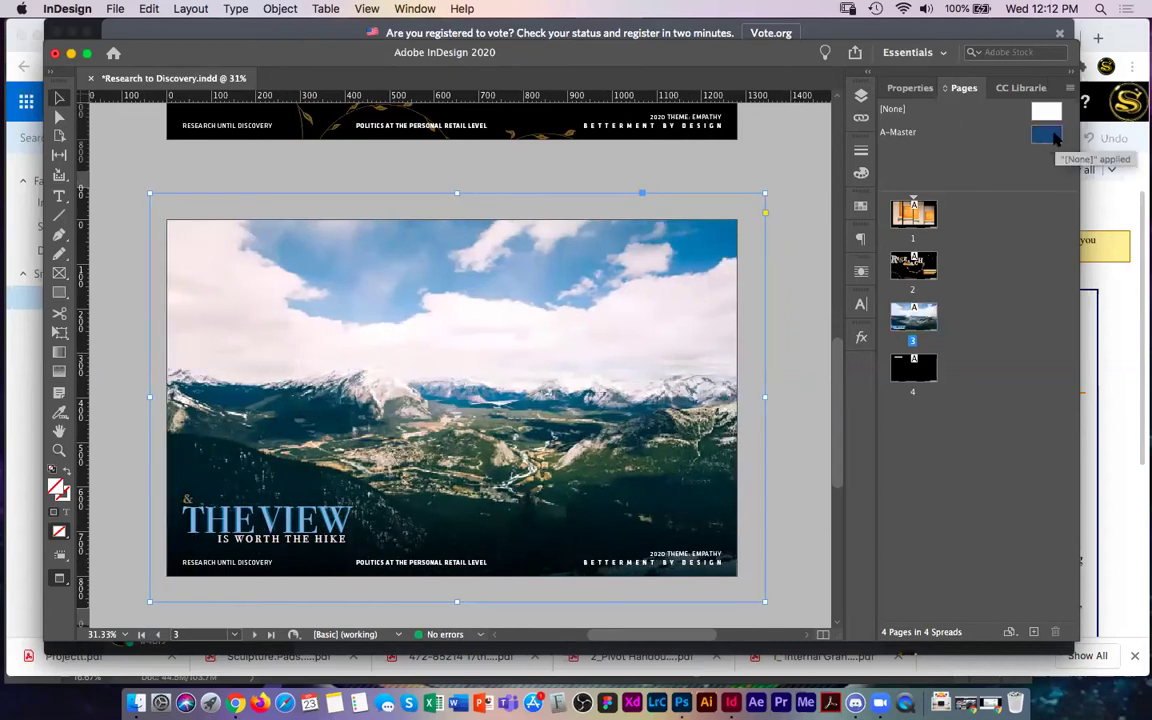
pyautogui.doubleClick(1052, 138)
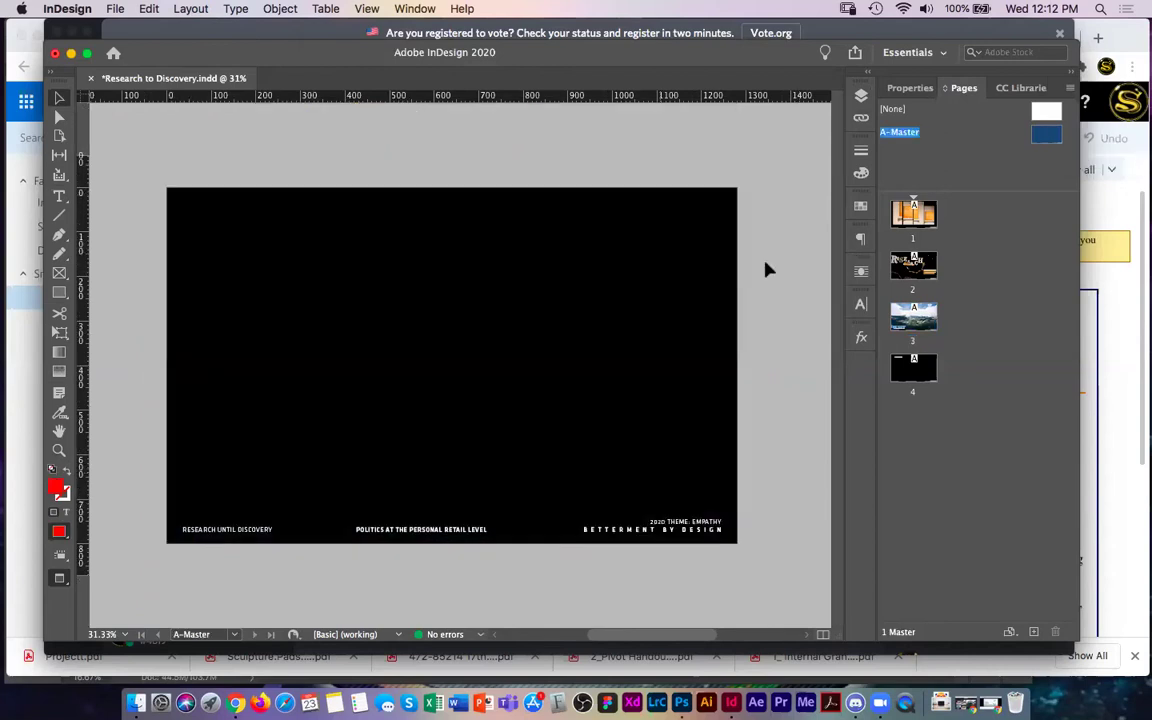
pyautogui.click(863, 98)
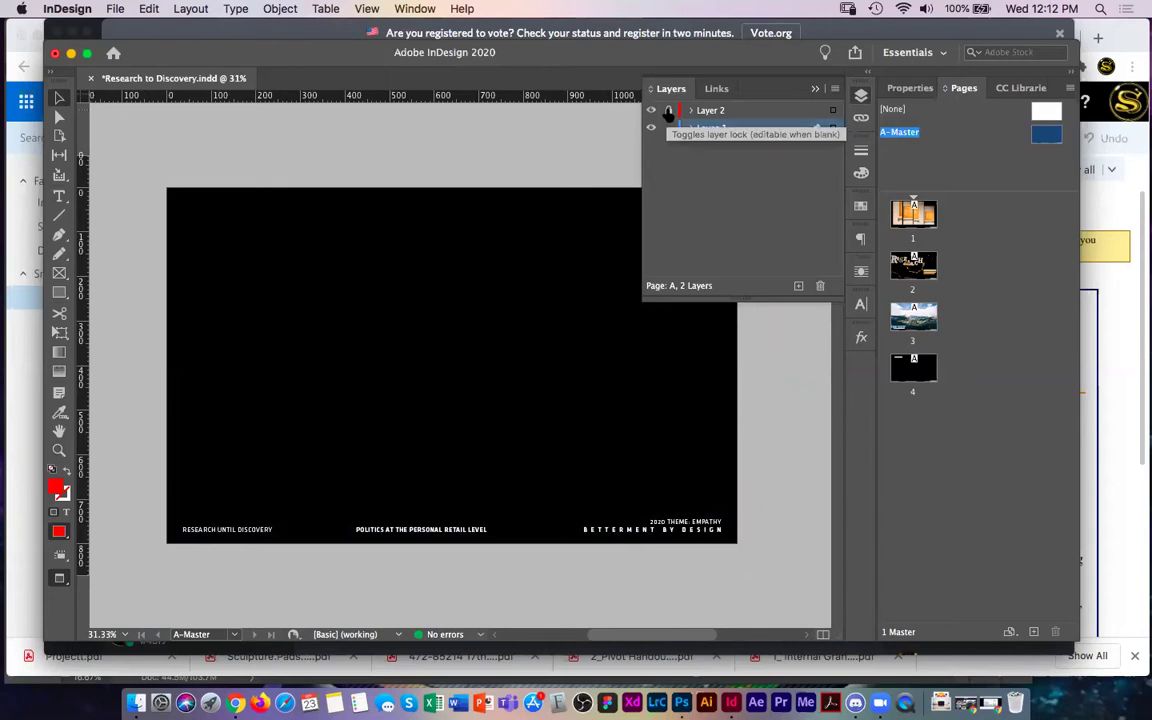
pyautogui.click(630, 522)
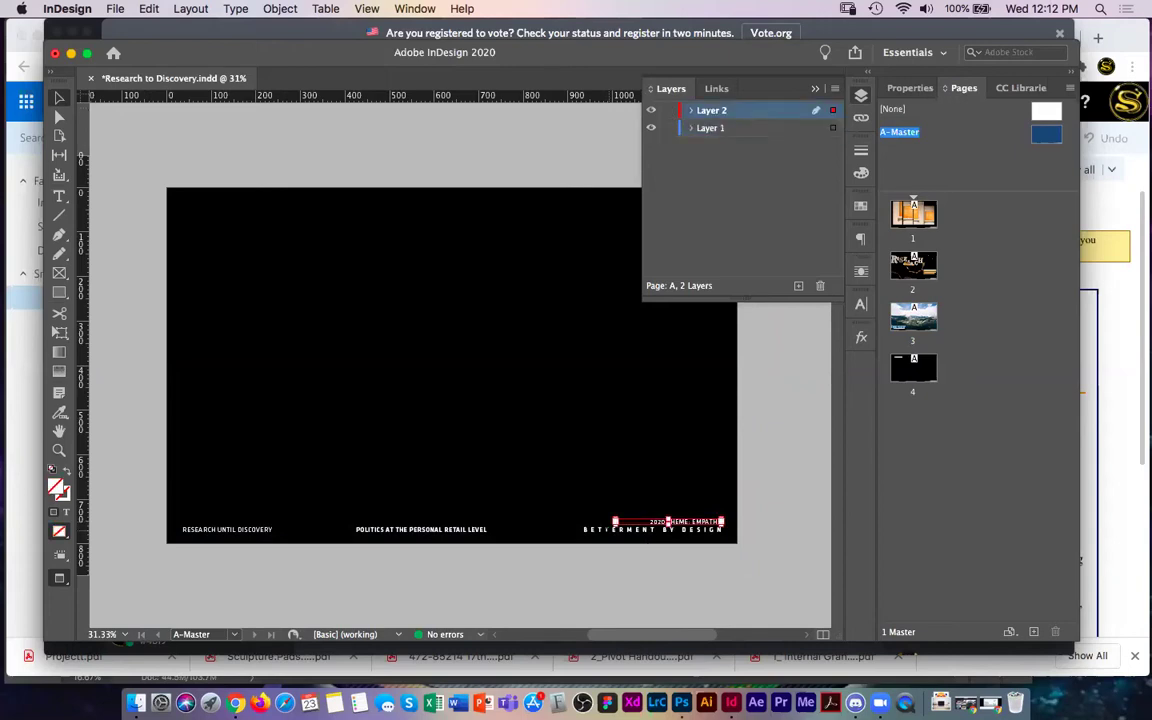
pyautogui.click(605, 530)
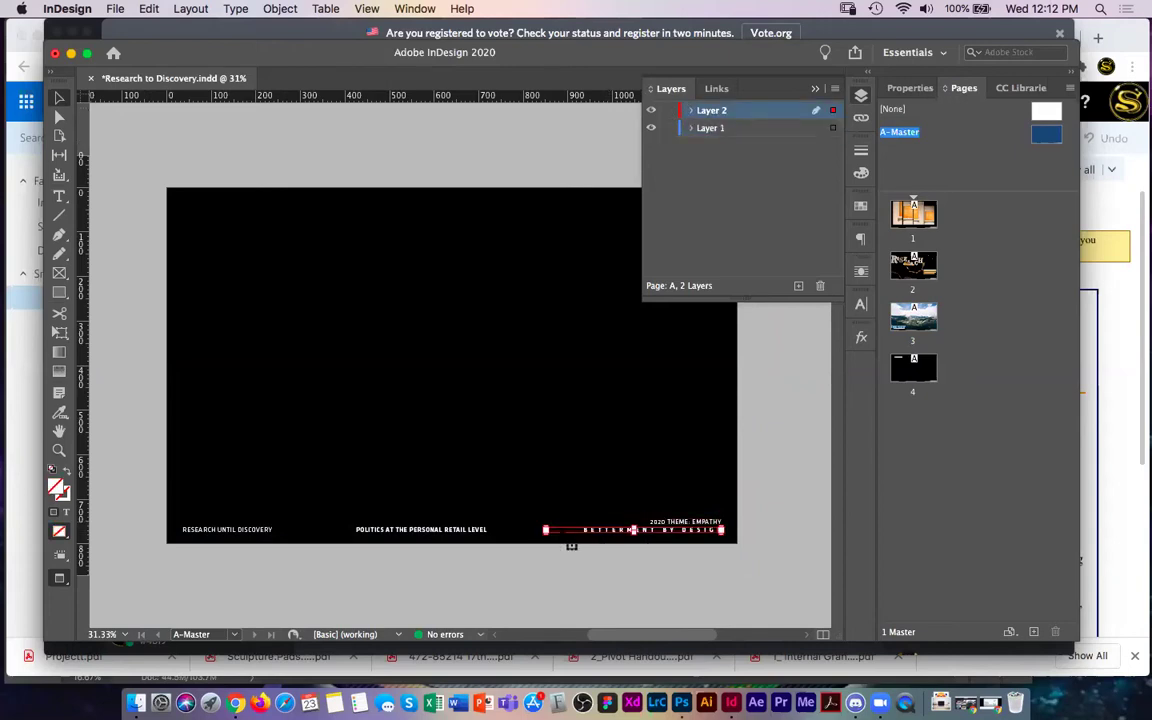
# - Select all the footer text frames along the lower edge of A-Master
pyautogui.click(694, 128)
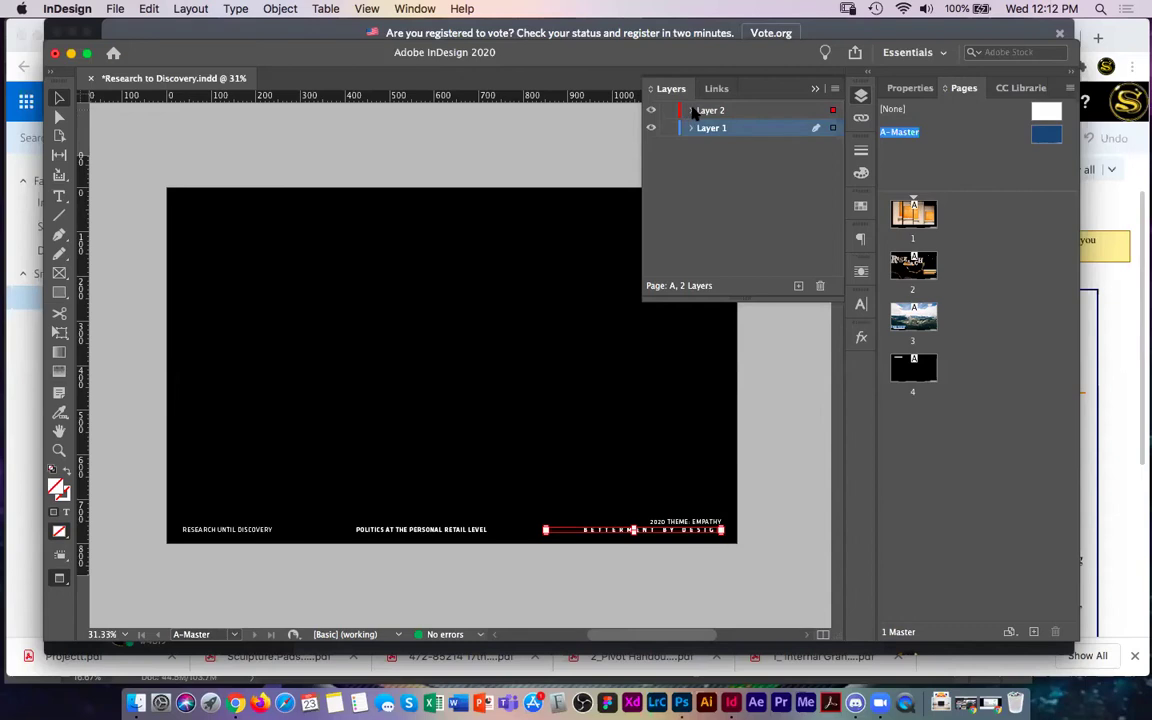
pyautogui.moveTo(371, 564); pyautogui.dragTo(588, 498)
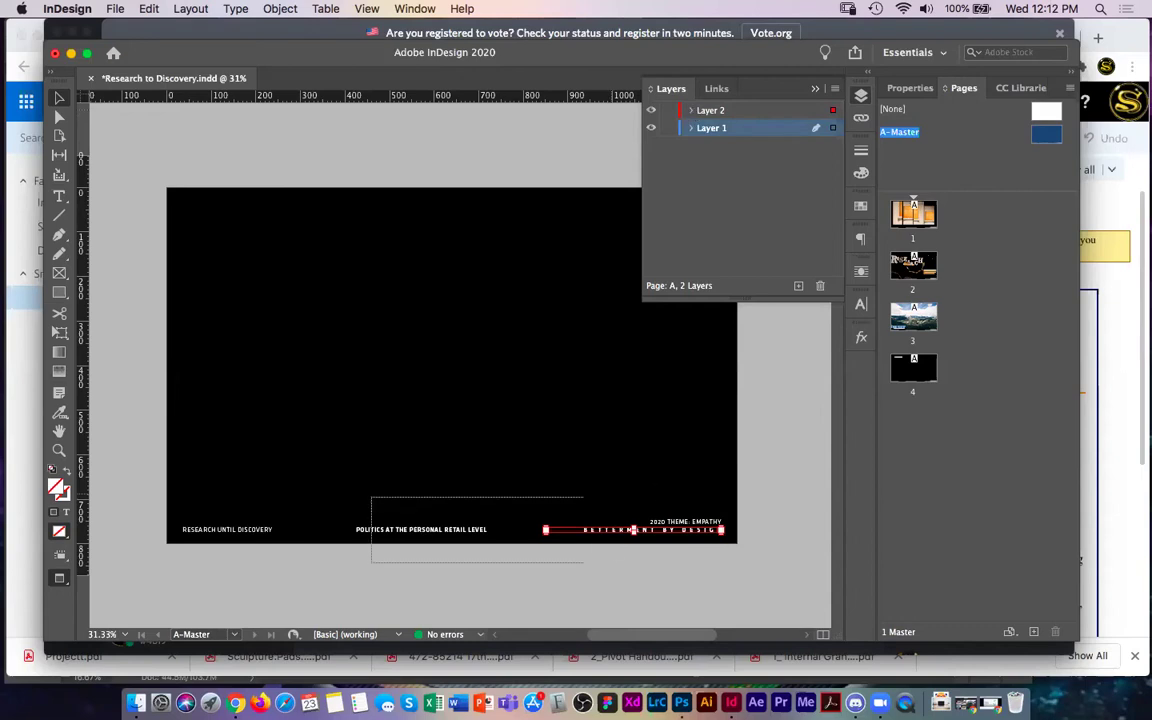
pyautogui.click(257, 555)
pyautogui.moveTo(257, 555); pyautogui.dragTo(738, 470)
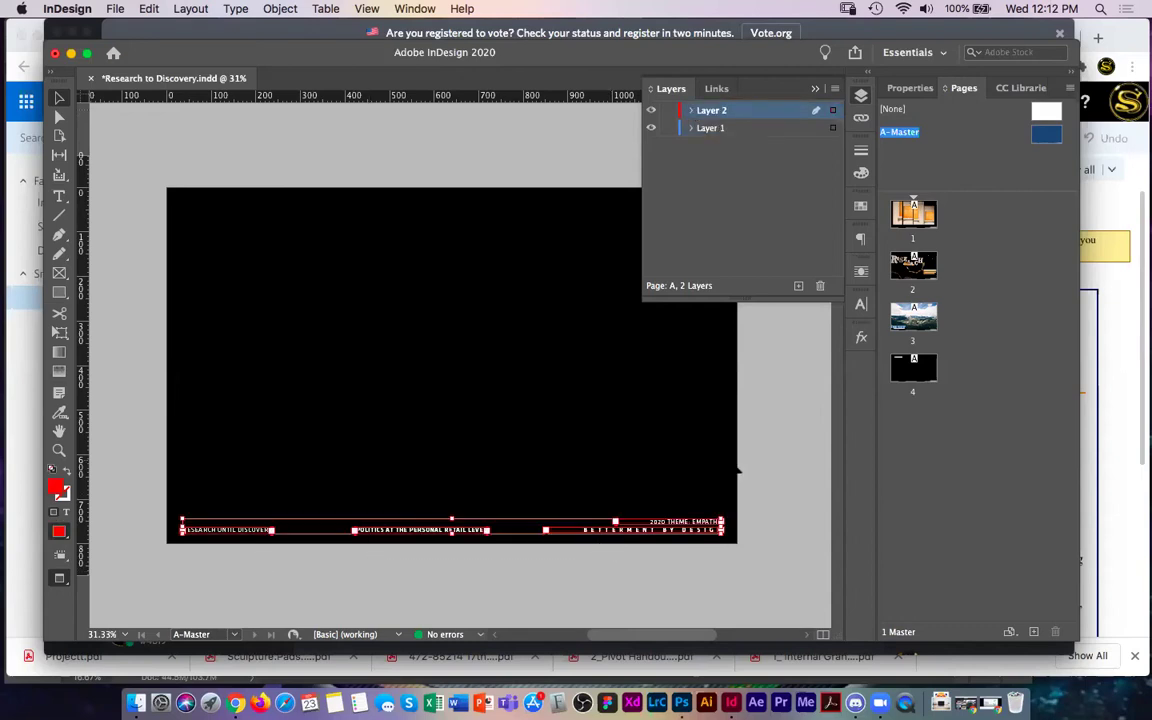
pyautogui.press('/')
# - Show A-Master in Normal screen mode, collapse the layers list and deselect the footer text frames
pyautogui.click(366, 8)
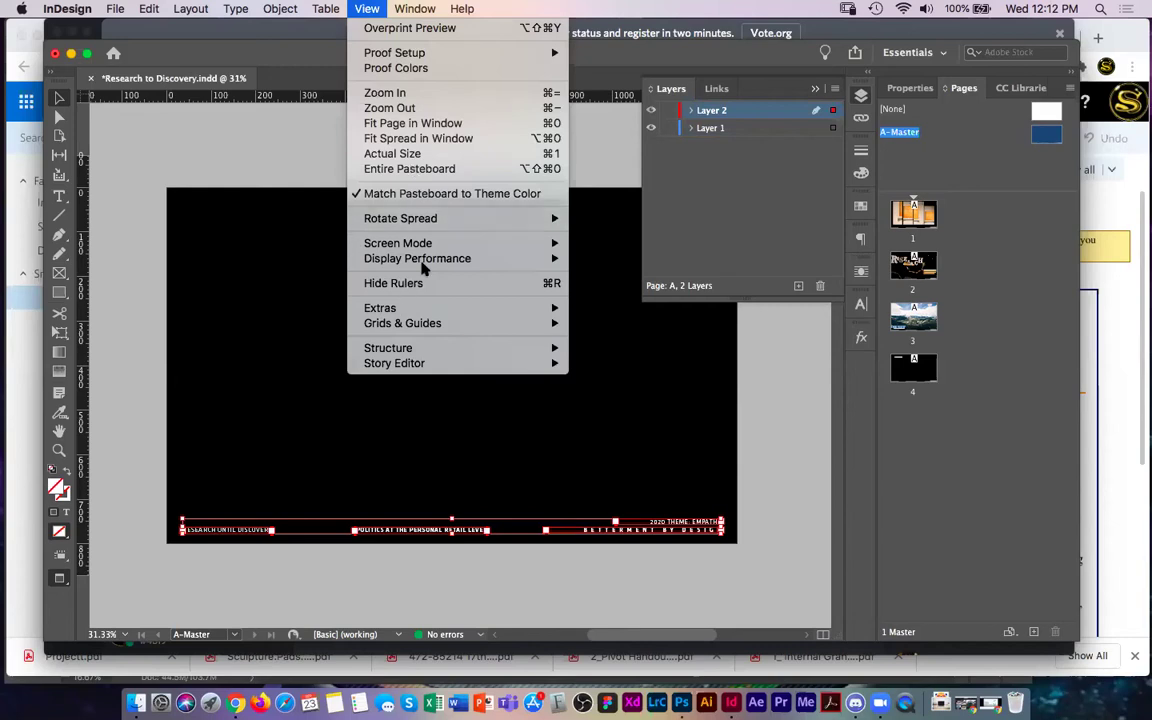
pyautogui.moveTo(425, 246)
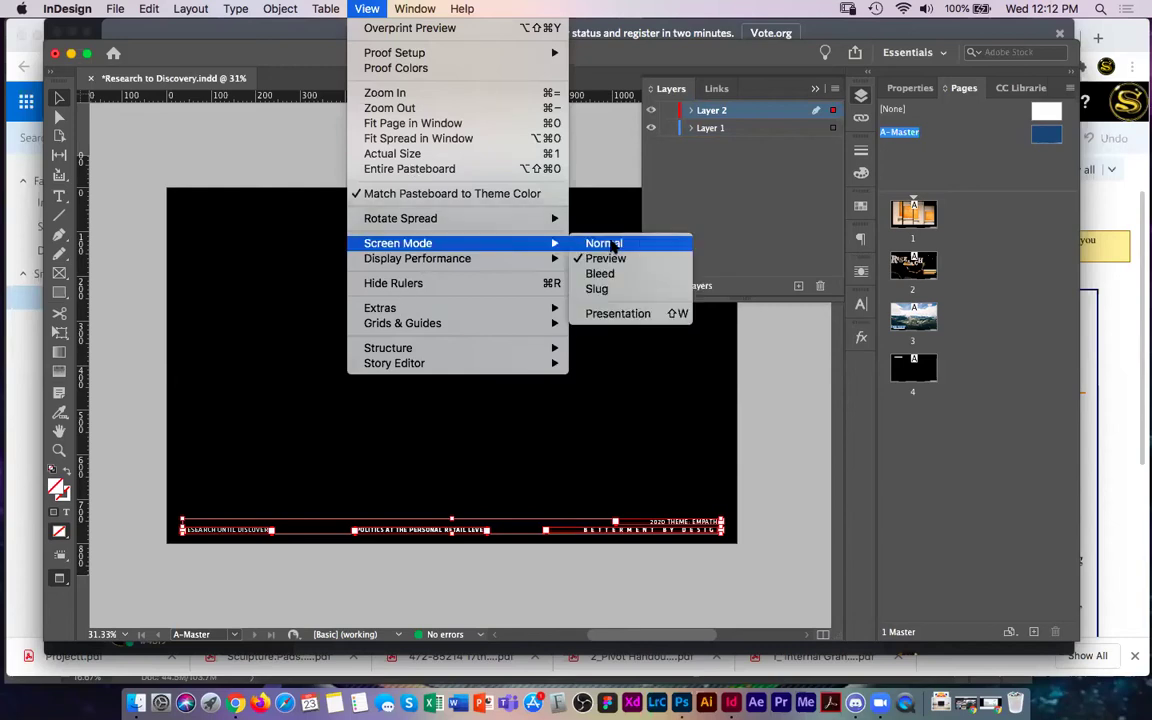
pyautogui.click(608, 243)
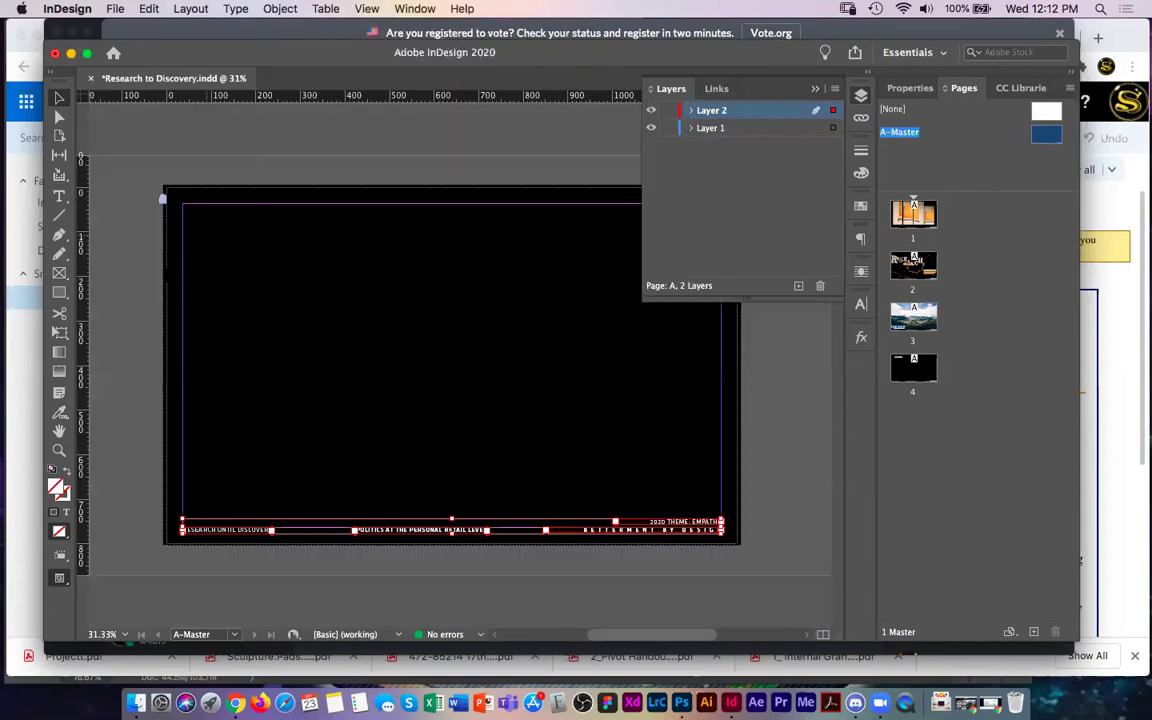
pyautogui.click(865, 94)
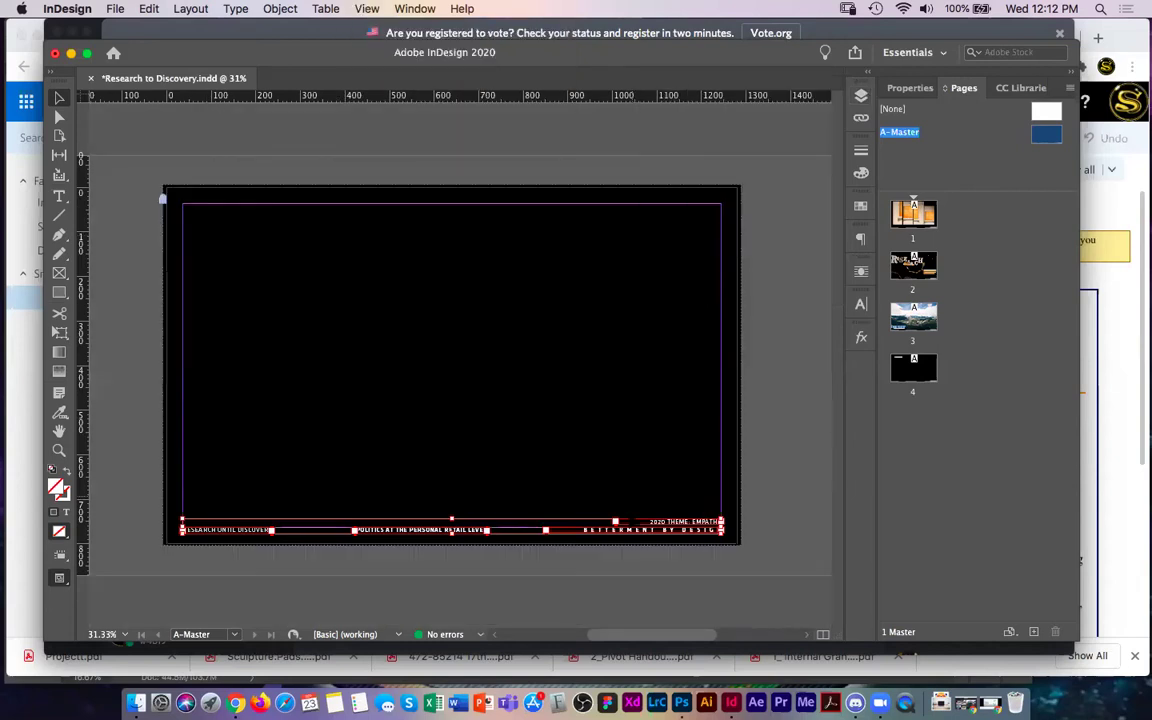
pyautogui.click(656, 560)
# - Inspect how the footer texts on A-Master line up with the margin guides, from one page edge to the other
pyautogui.press('z')
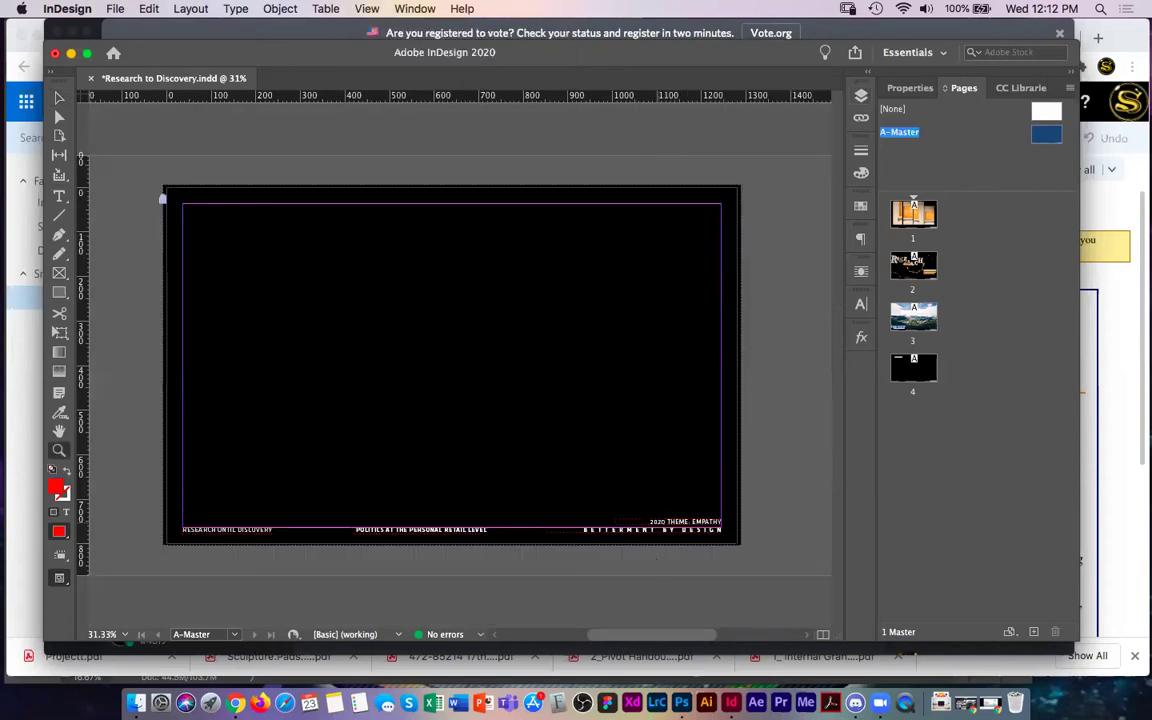
pyautogui.doubleClick(600, 490)
pyautogui.hscroll(-8, 663, 454)
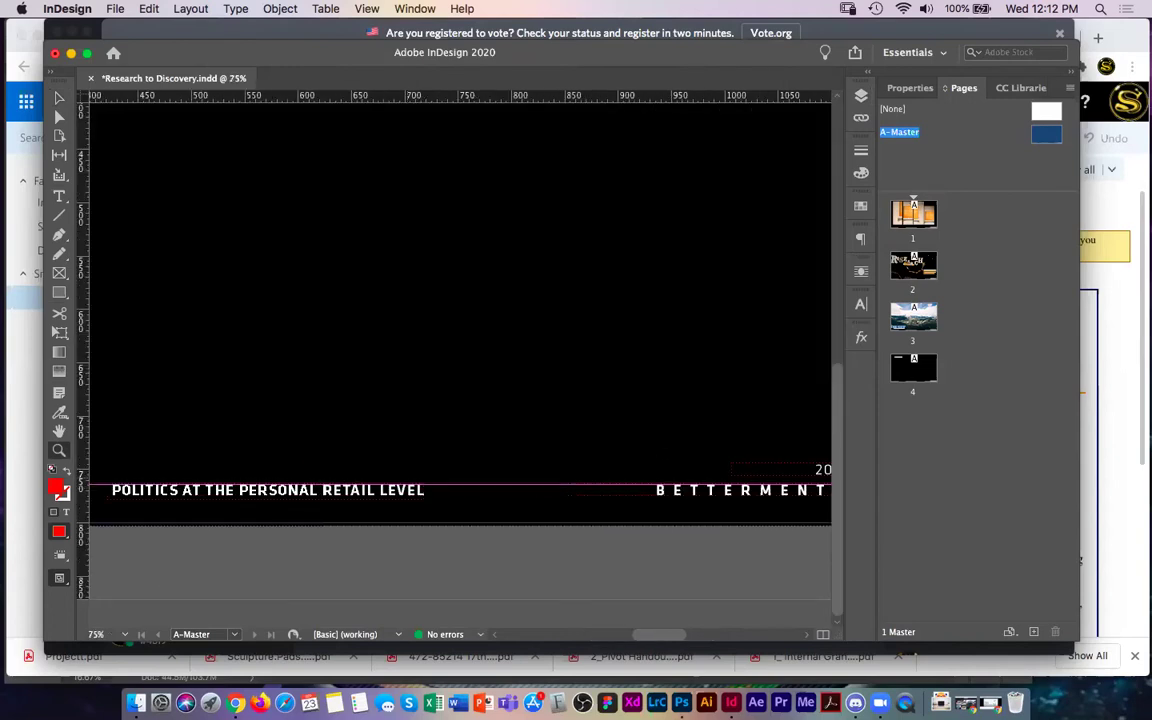
pyautogui.hscroll(-5, 460, 300)
pyautogui.hscroll(-2, 460, 300)
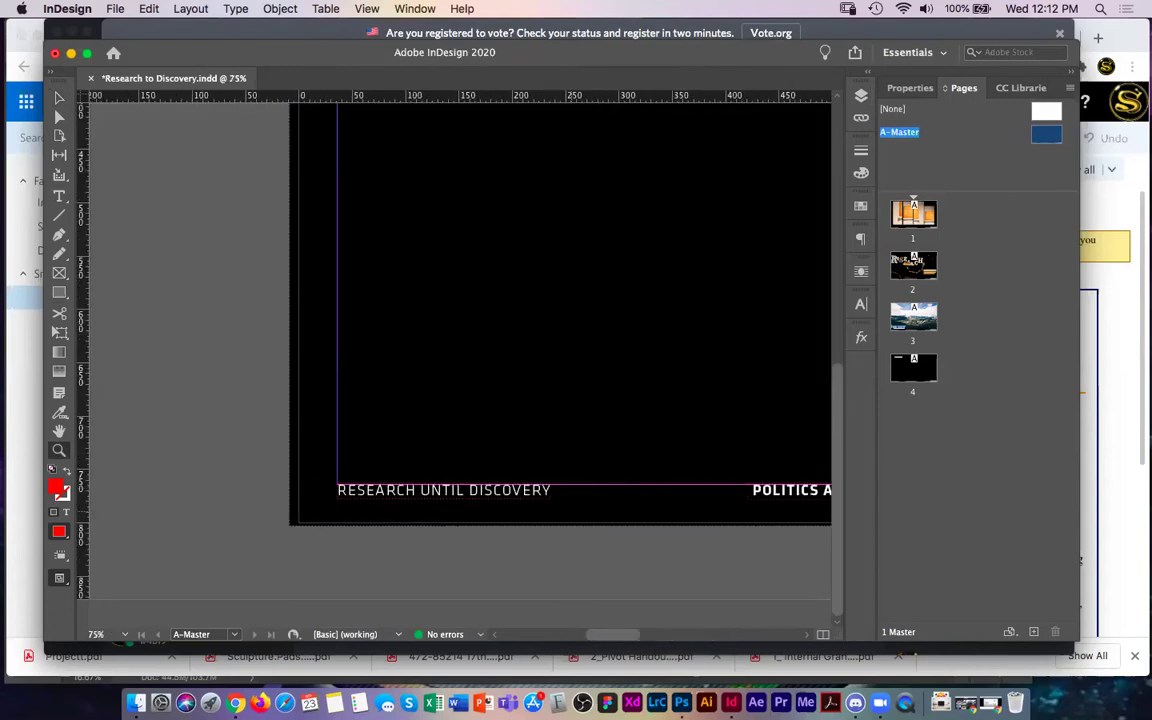
pyautogui.hscroll(10, 460, 300)
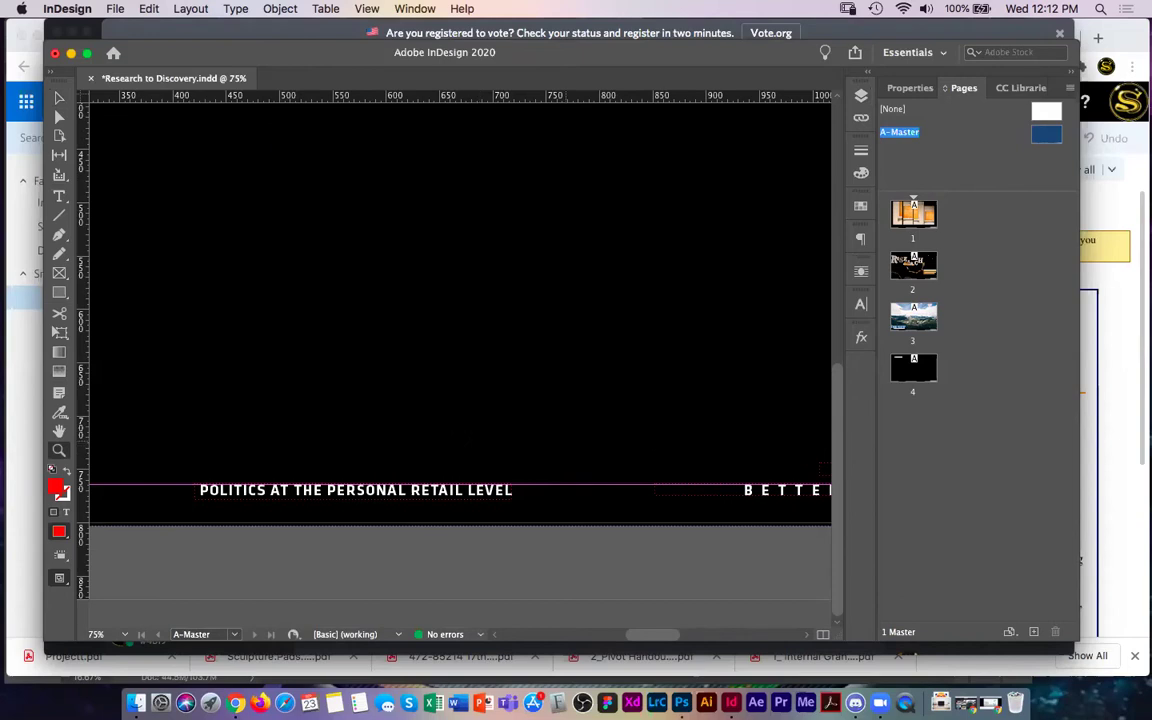
pyautogui.hscroll(10, 460, 300)
pyautogui.hscroll(-10, 460, 300)
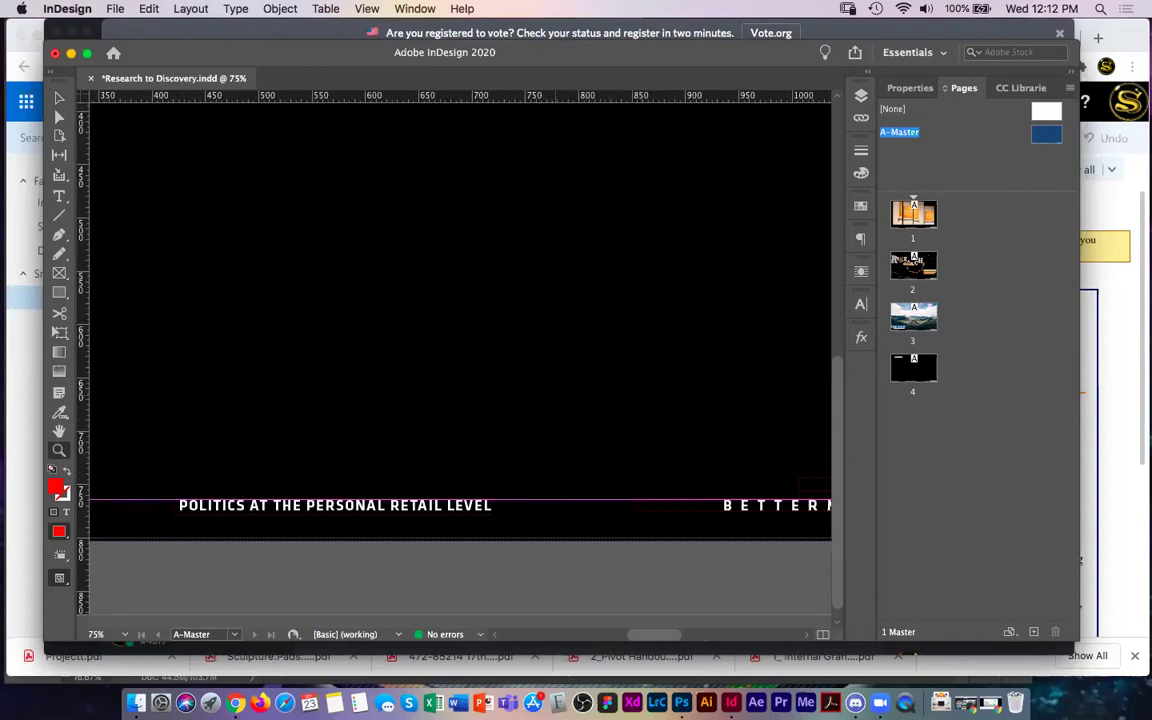
pyautogui.keyDown('alt'); pyautogui.click(555, 420); pyautogui.keyUp('alt')
pyautogui.keyDown('alt'); pyautogui.click(555, 420); pyautogui.keyUp('alt')
pyautogui.press('v')
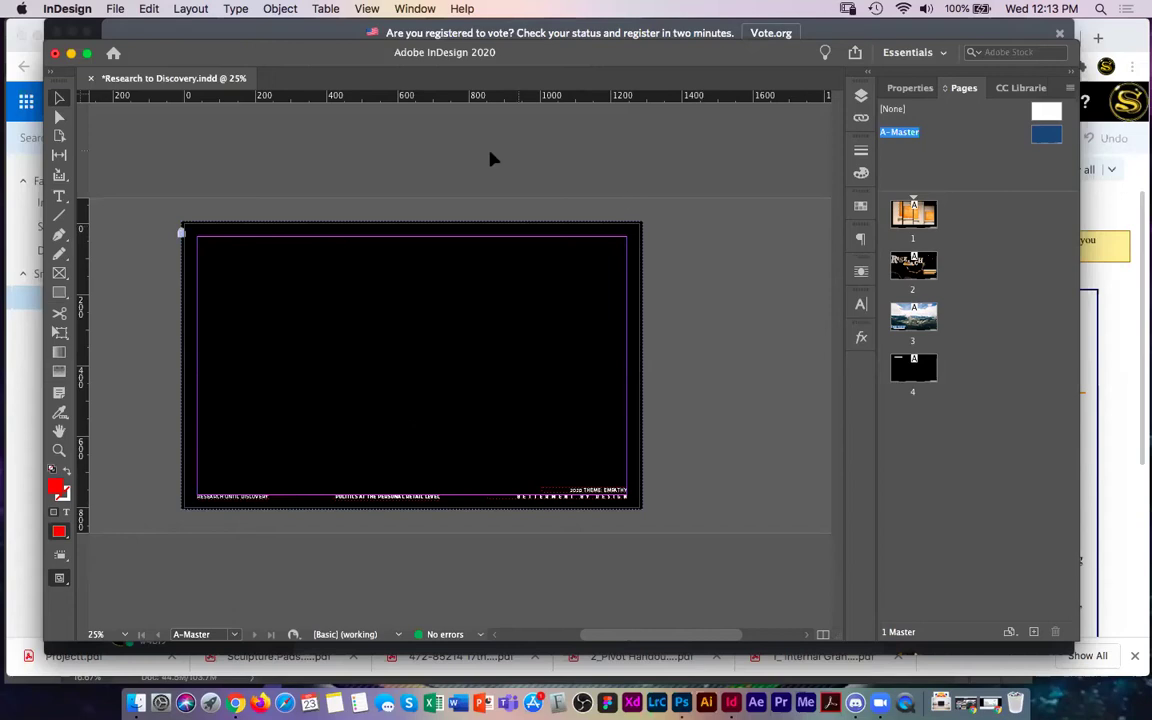
# - Go to page 3 and change its screen mode from Preview to Normal
pyautogui.click(367, 8)
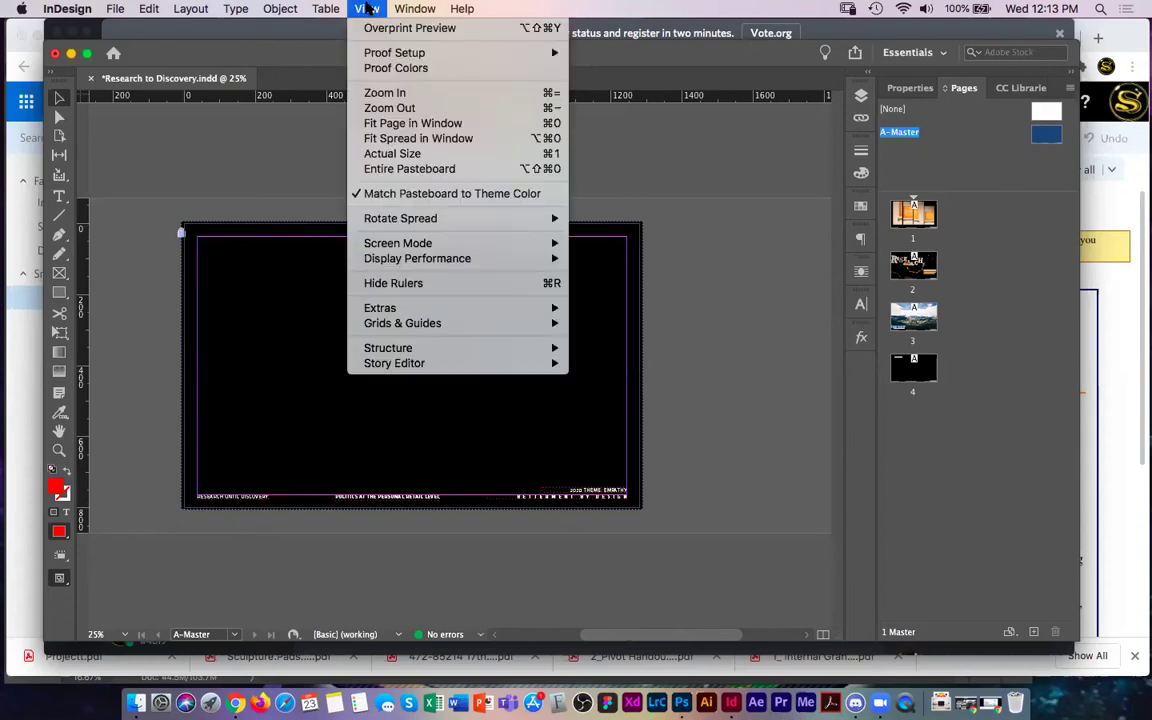
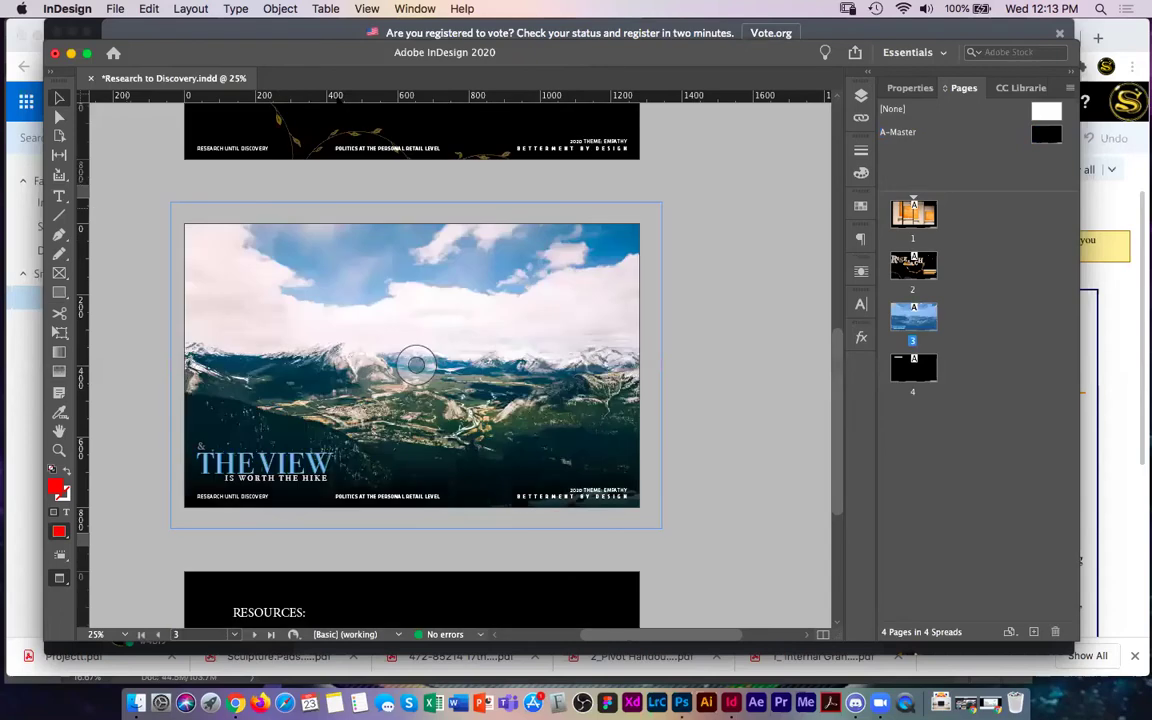
pyautogui.click(368, 8)
pyautogui.moveTo(537, 245)
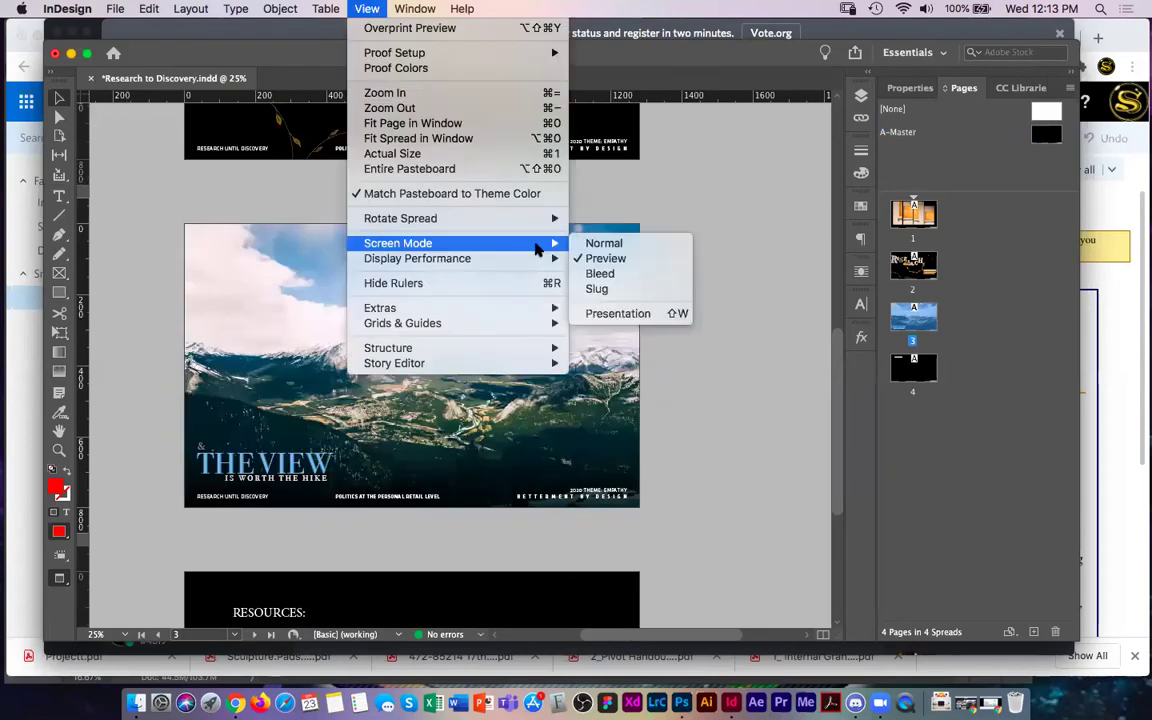
pyautogui.click(604, 243)
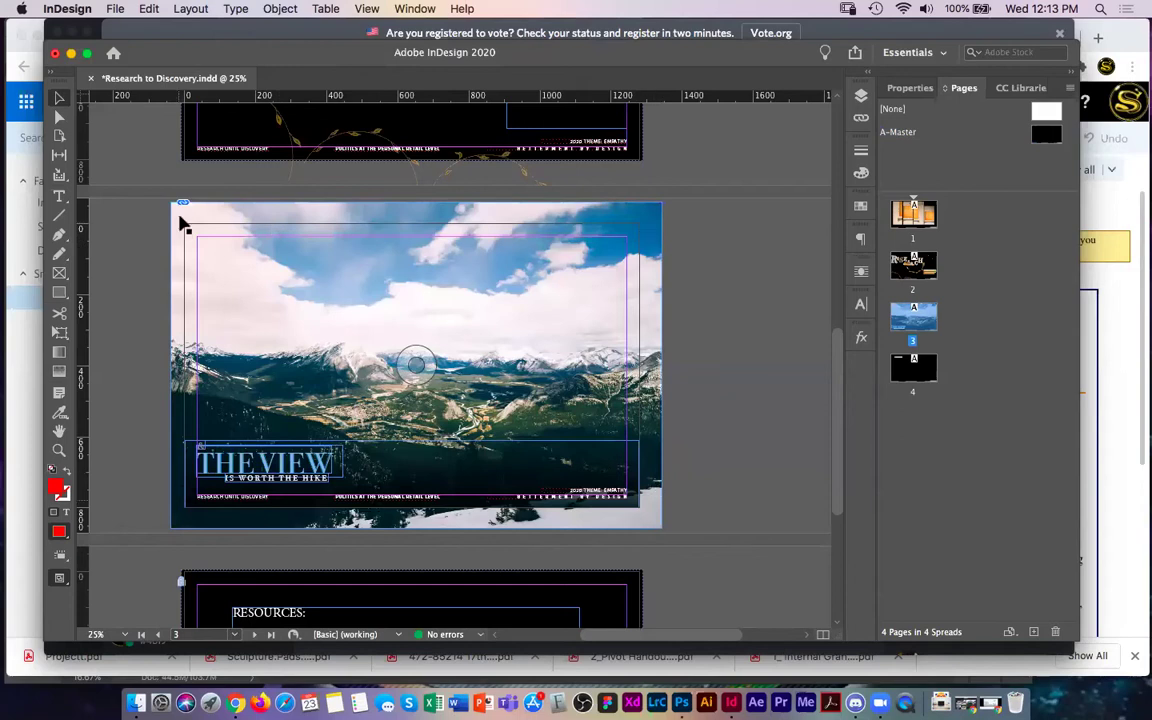
# - Select the mountain image on page 3, show the document in Preview screen mode and deselect the image
pyautogui.click(170, 268)
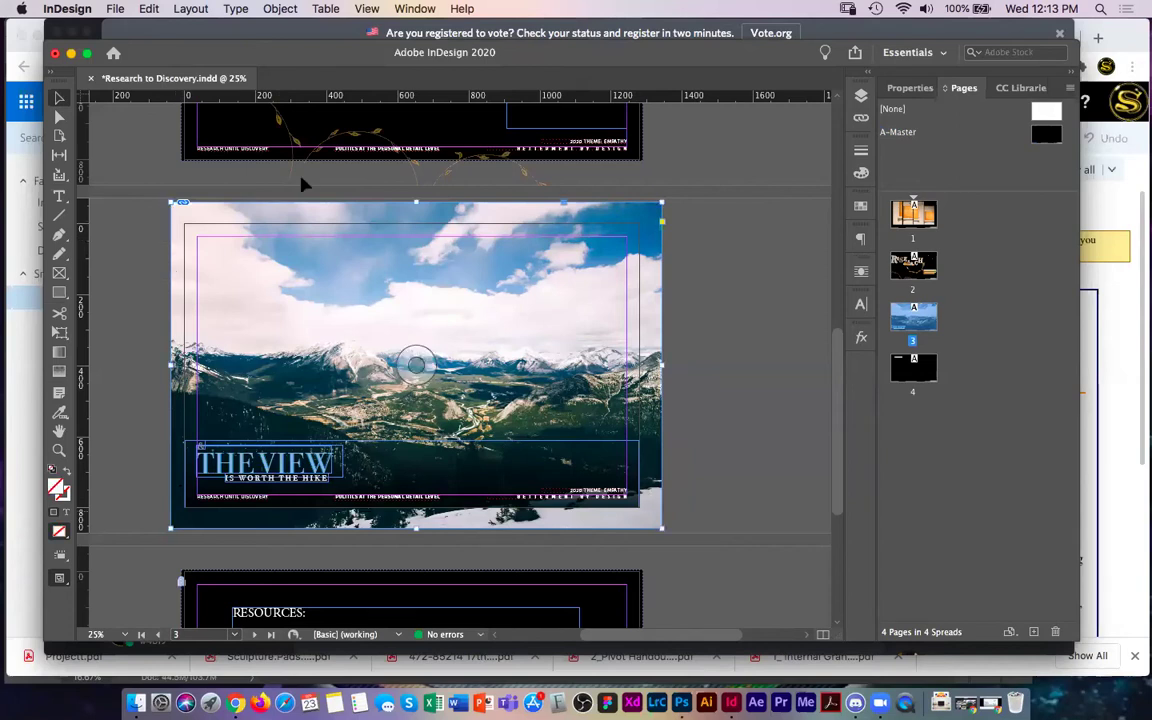
pyautogui.click(368, 9)
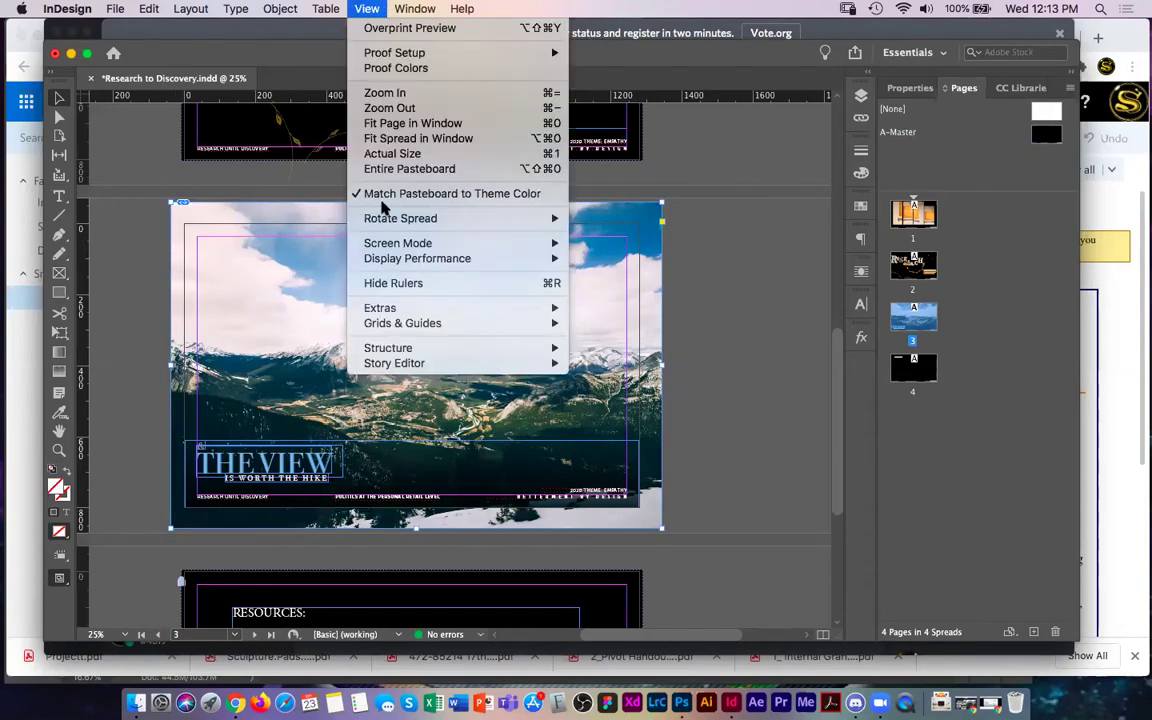
pyautogui.moveTo(395, 245)
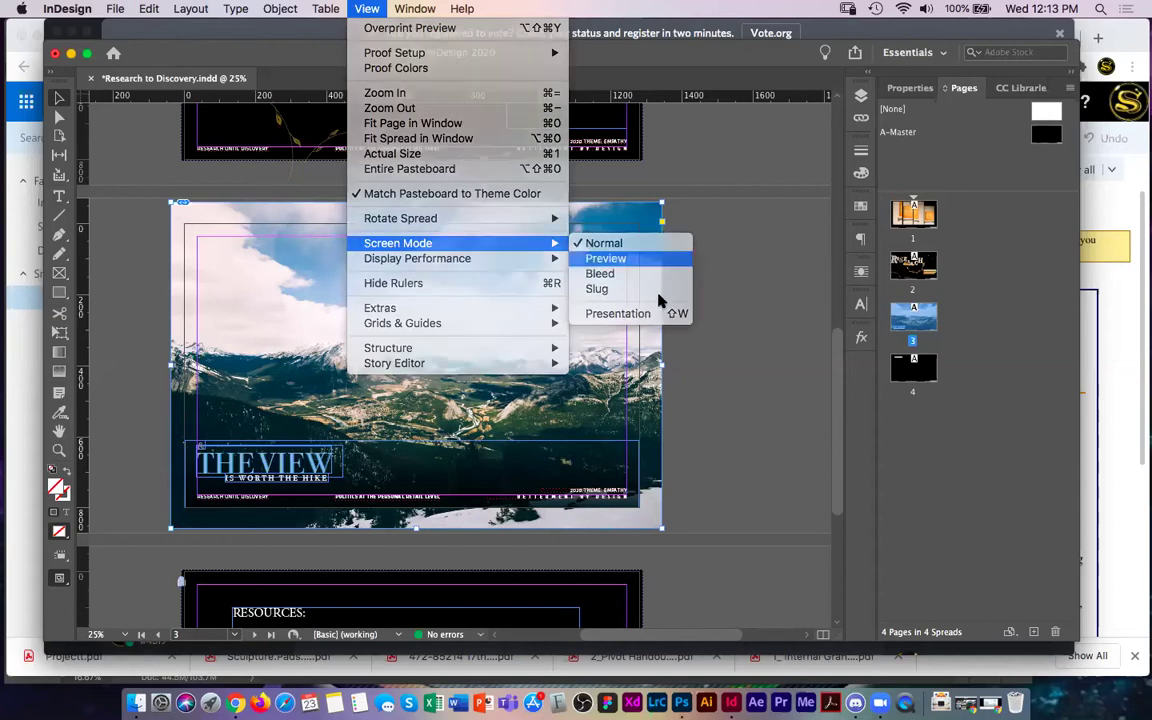
pyautogui.click(605, 258)
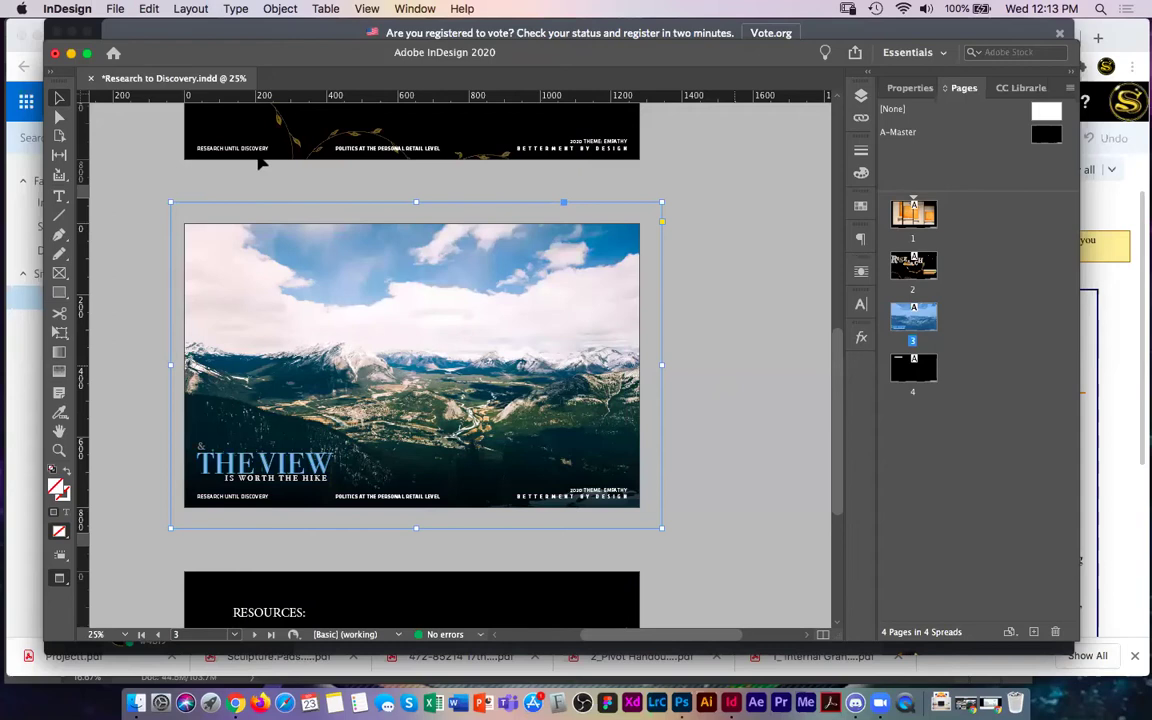
pyautogui.click(116, 398)
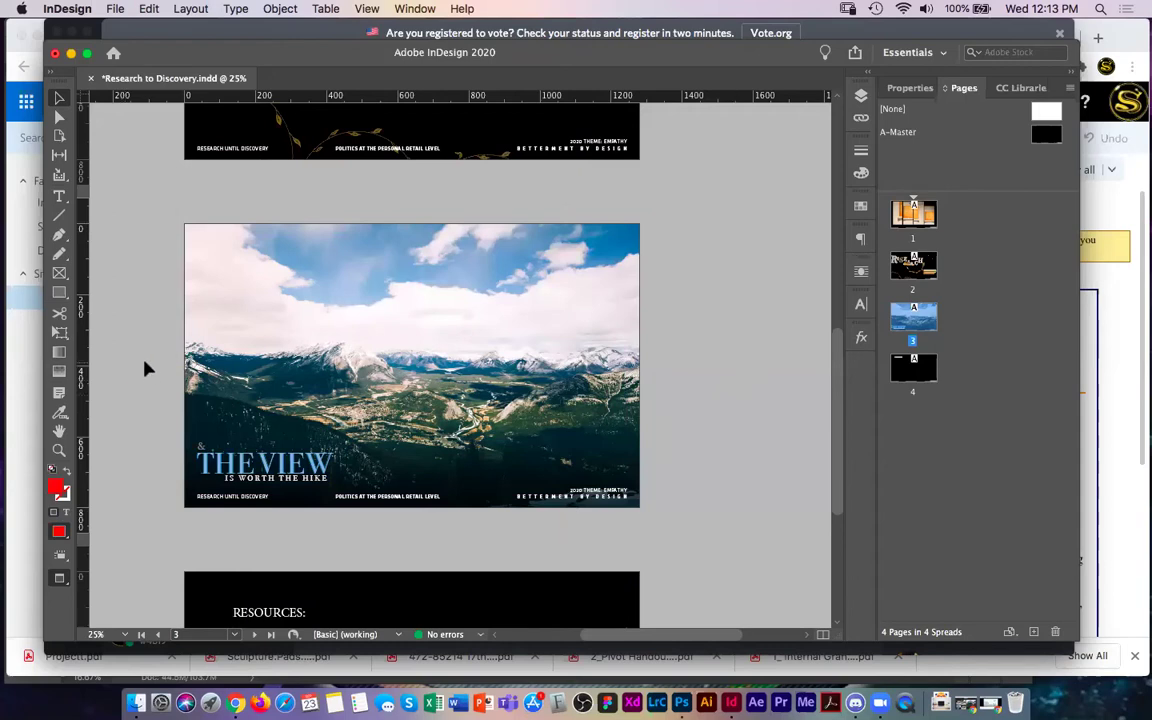
# - Switch the screen mode back to Normal to show the margins and the image area beyond page 3
pyautogui.click(367, 9)
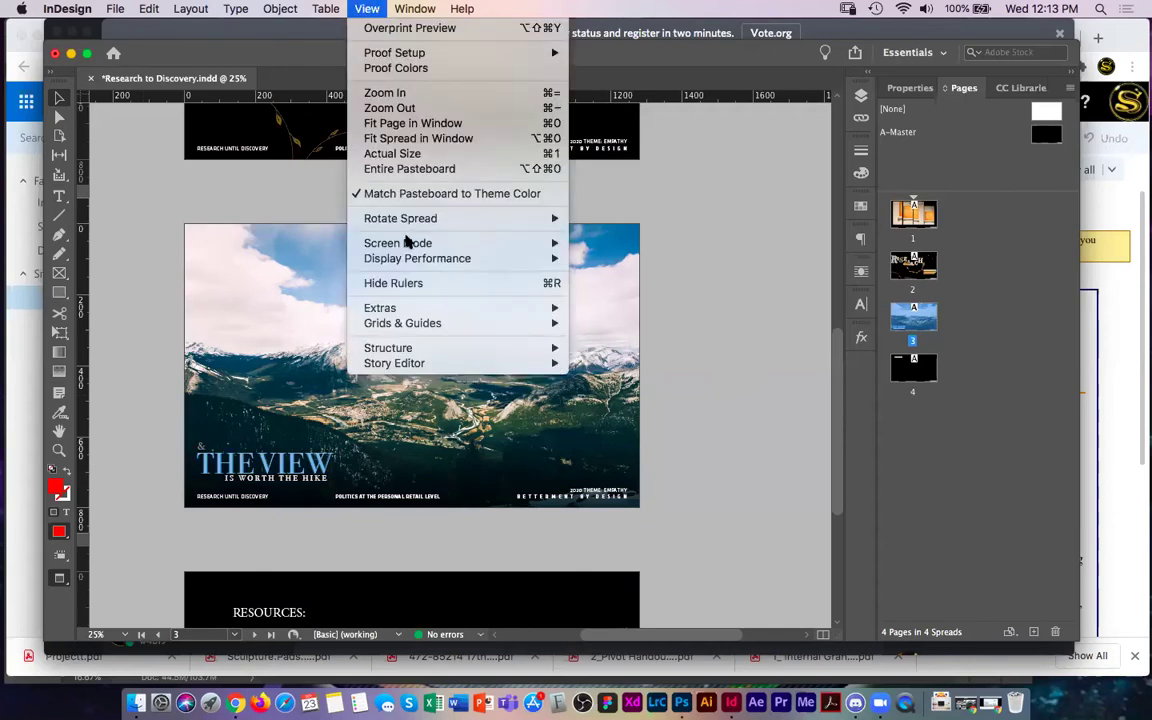
pyautogui.moveTo(407, 243)
pyautogui.click(604, 243)
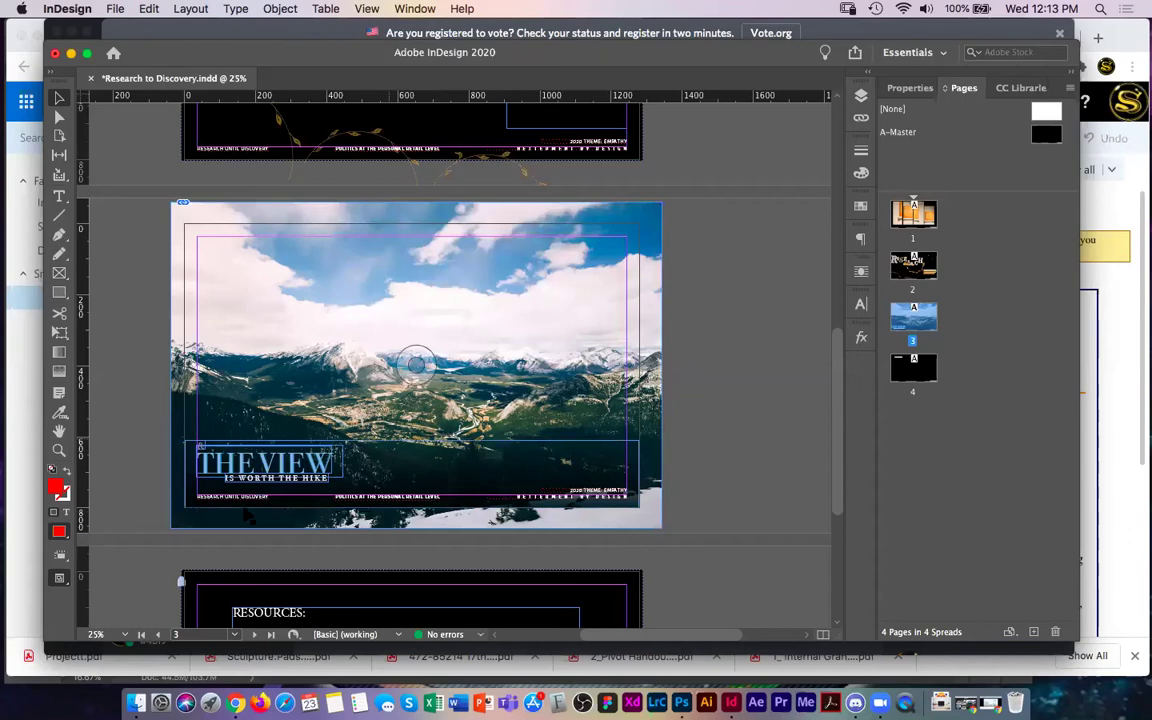
# - Zoom in on the page 3 footer and move the dark gradient frame up, clear of the footer texts
pyautogui.click(522, 463)
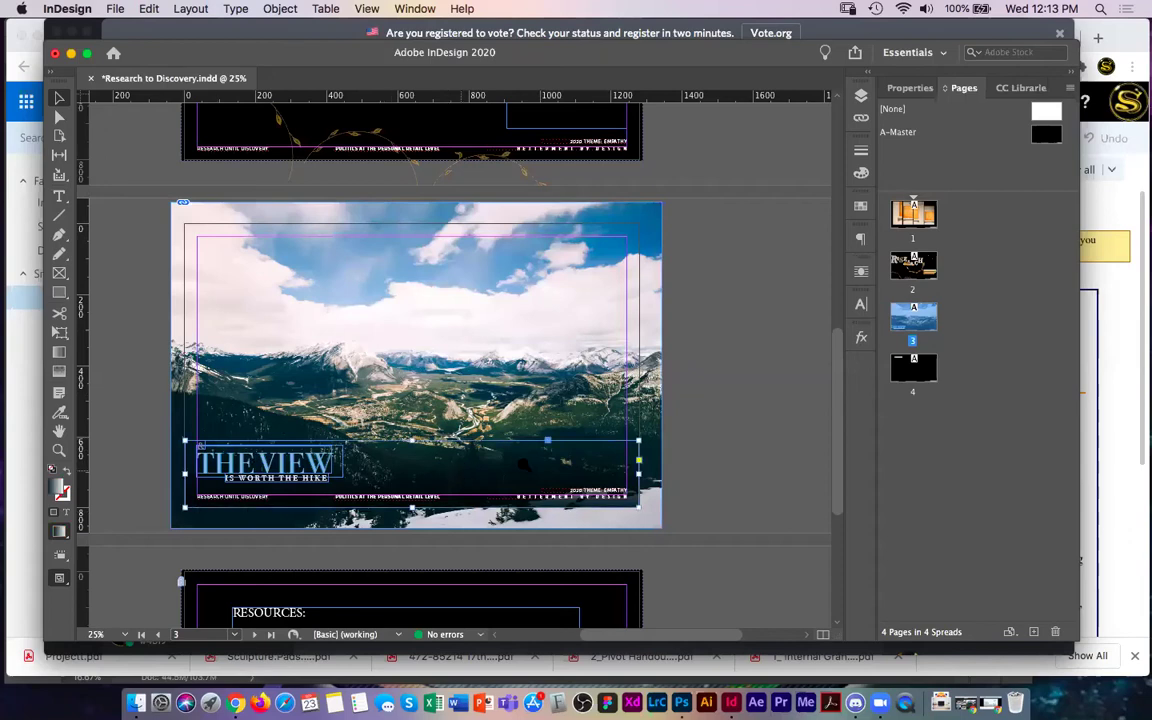
pyautogui.press('super+1')
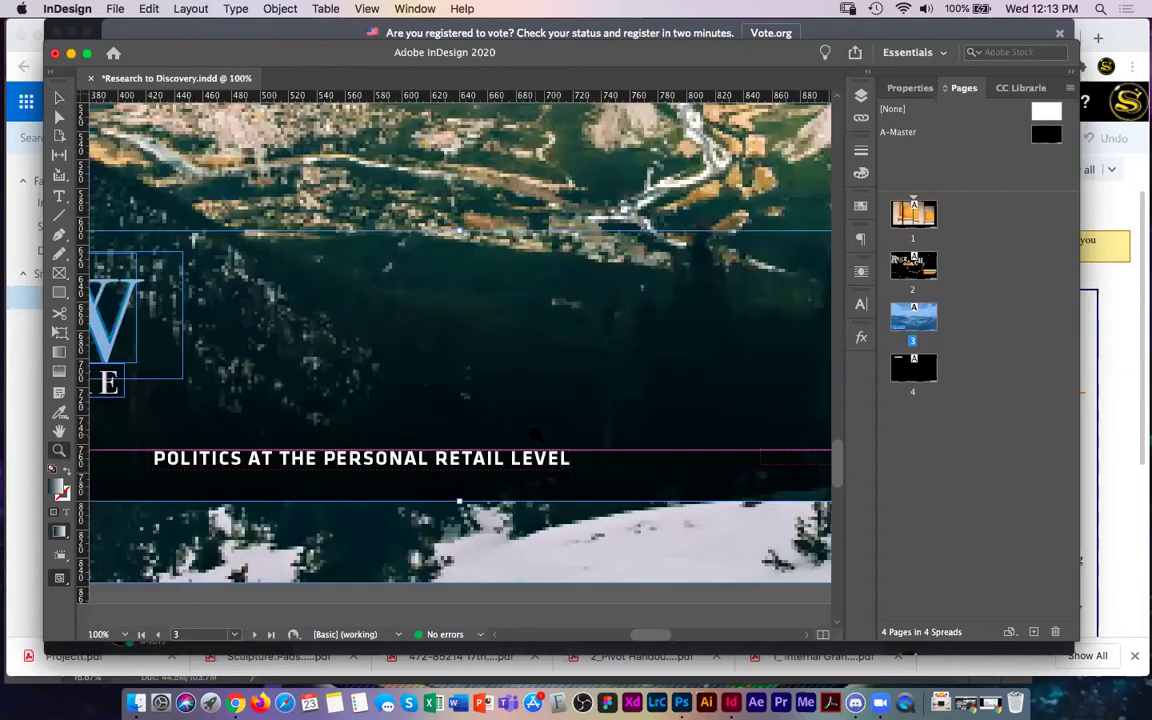
pyautogui.press('super+minus')
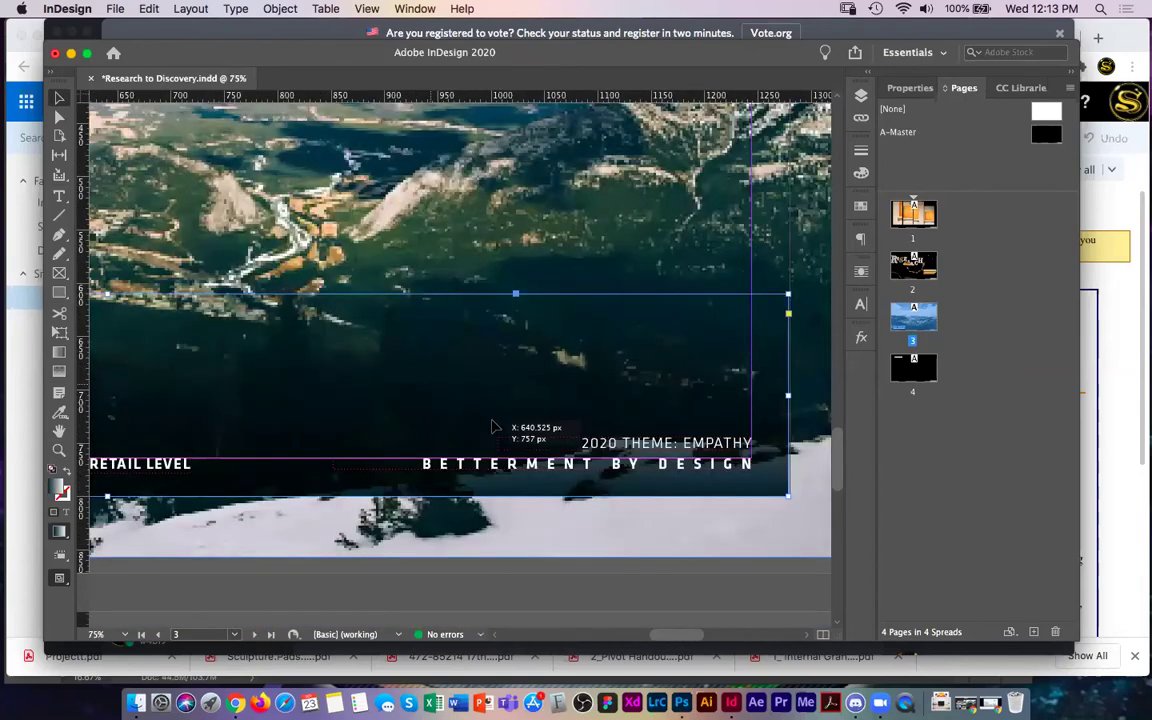
pyautogui.moveTo(504, 432); pyautogui.dragTo(465, 290)
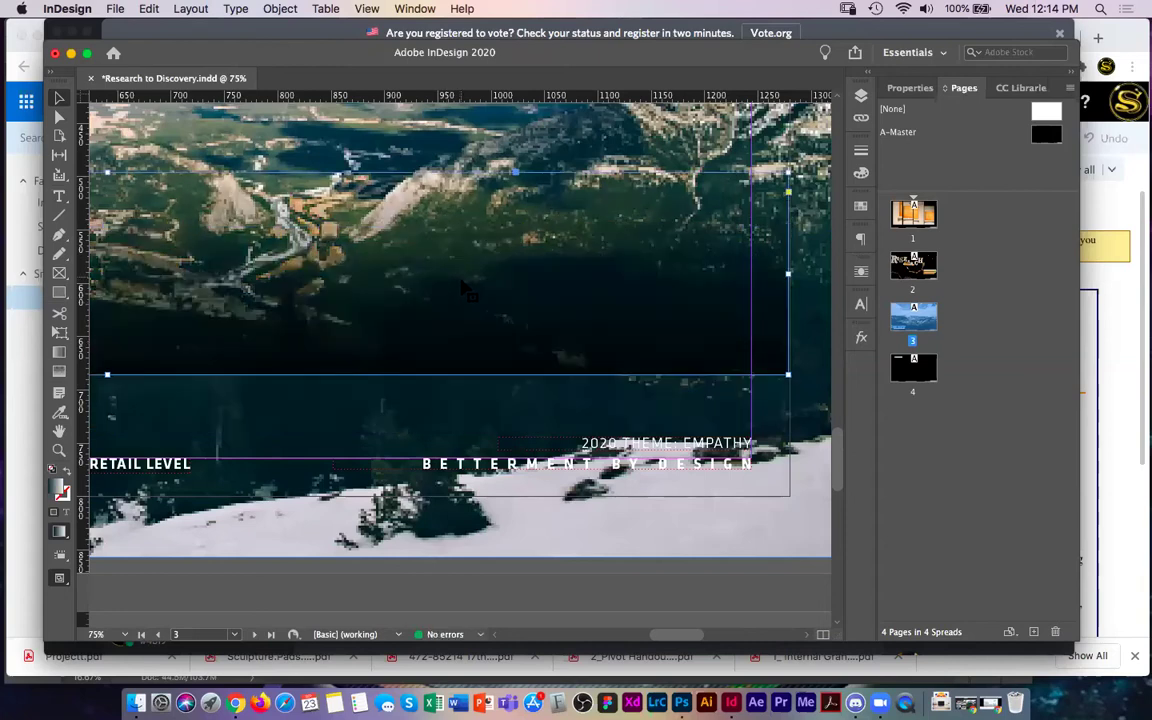
# - Undo the gradient frame's move and return to a 25% view of page 3
pyautogui.press('super+z')
pyautogui.press('super+z')
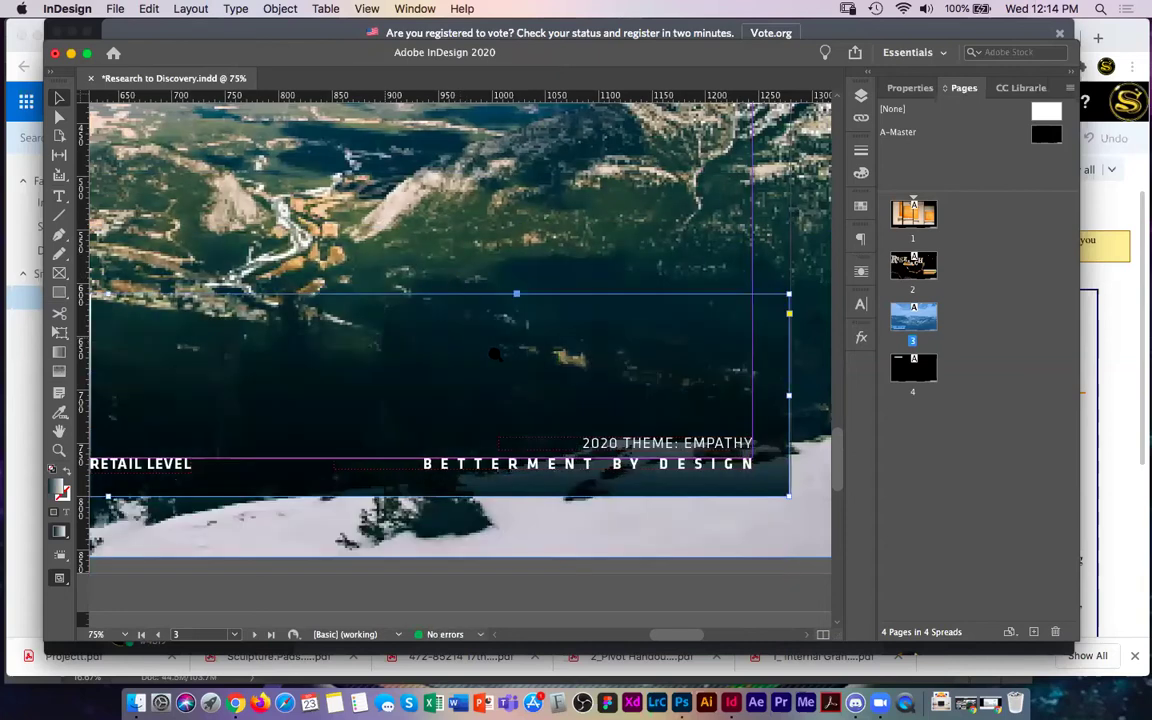
pyautogui.press('z')
pyautogui.hscroll(-5, 493, 352)
pyautogui.keyDown('alt'); pyautogui.click(475, 345); pyautogui.keyUp('alt')
pyautogui.keyDown('alt'); pyautogui.click(475, 345); pyautogui.keyUp('alt')
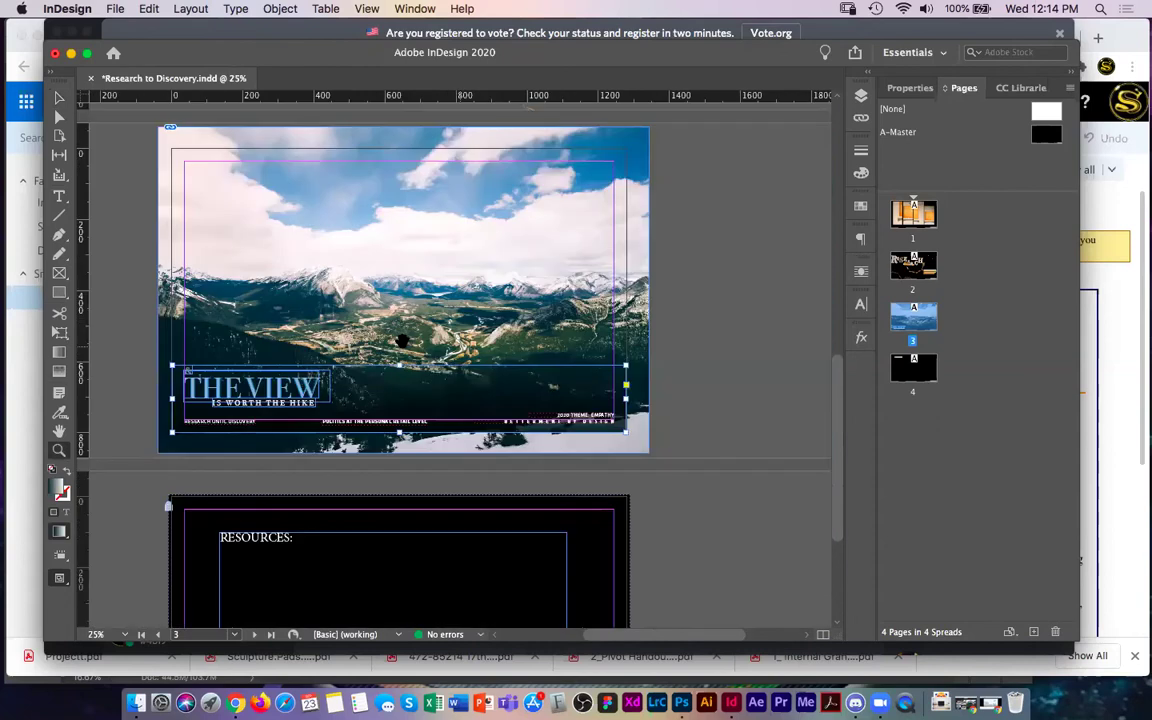
pyautogui.scroll(2, 378, 380)
pyautogui.press('v')
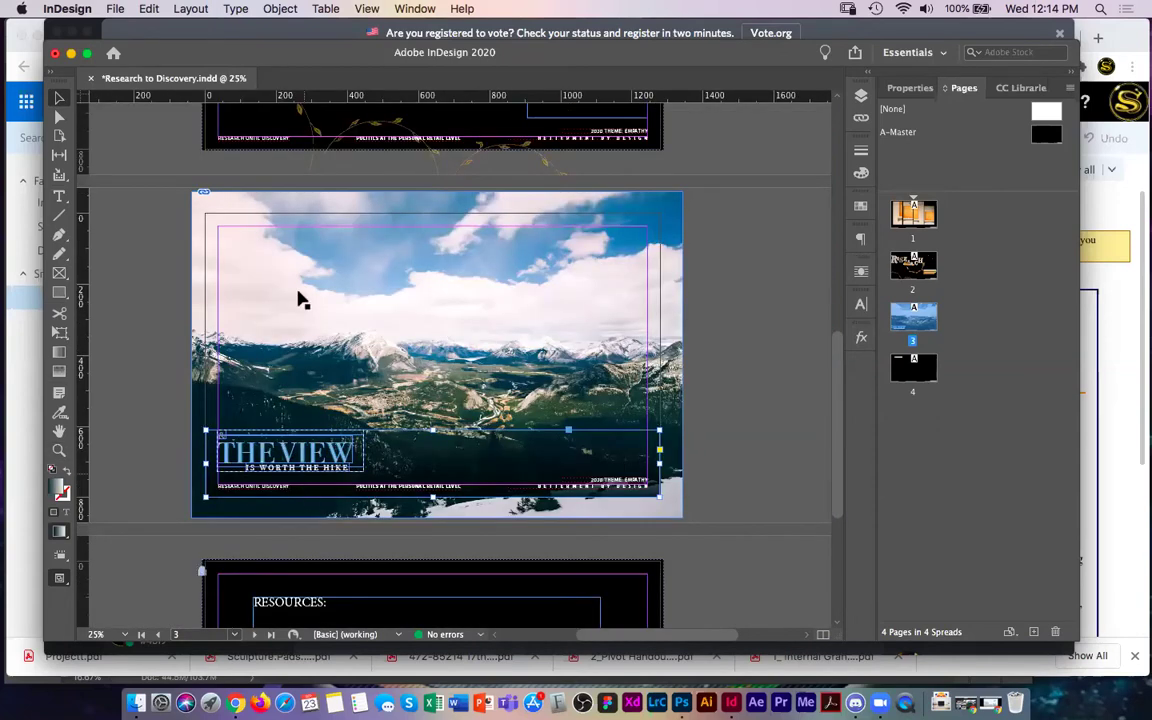
# - Shrink the RESOURCES text frame on page 4 to the page's vertical centre line and about half the page height, then deselect it
pyautogui.scroll(-5, 460, 360)
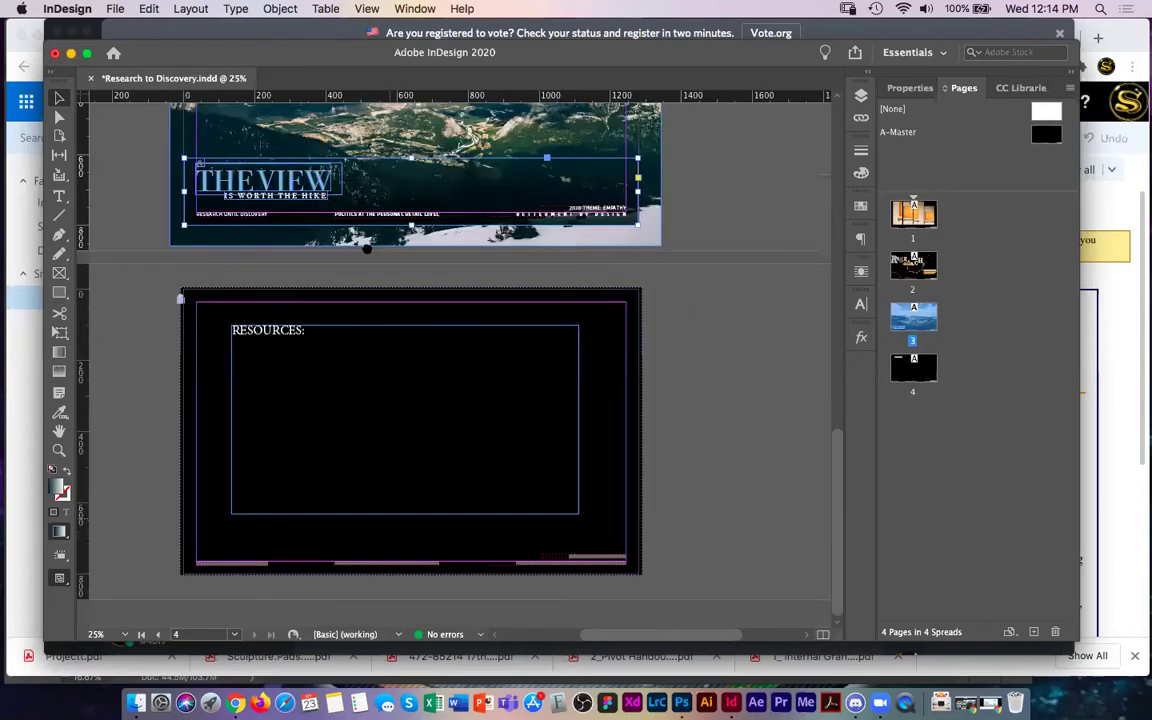
pyautogui.moveTo(578, 420); pyautogui.dragTo(411, 417)
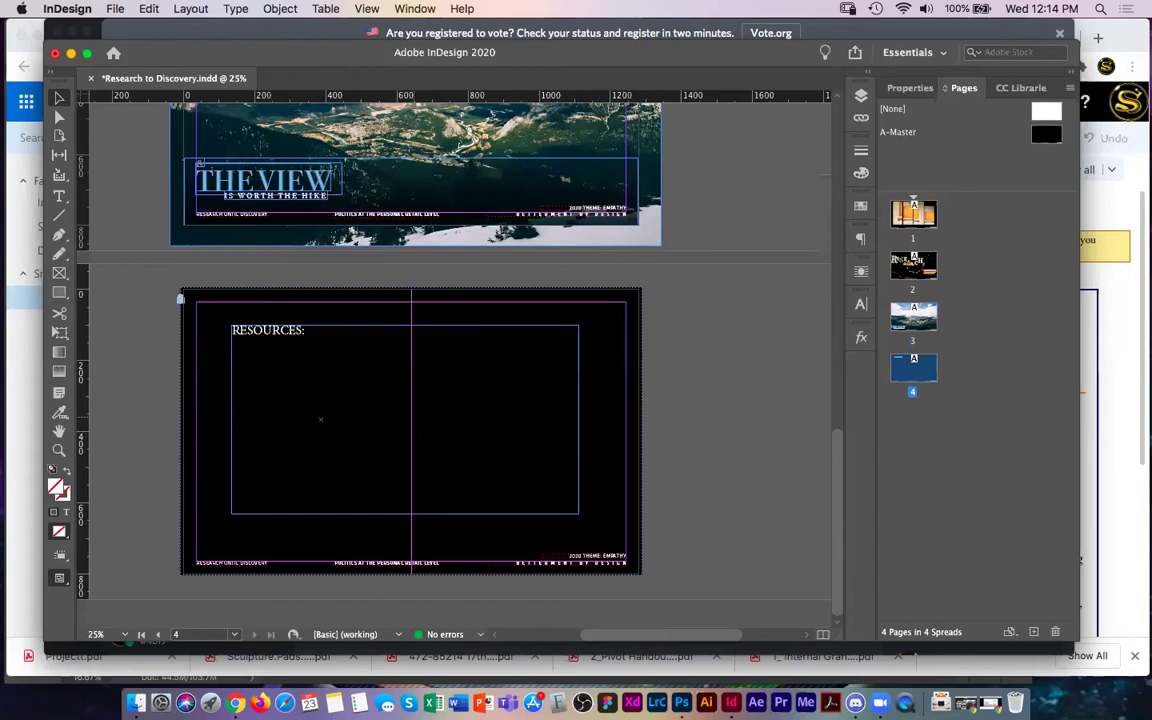
pyautogui.moveTo(320, 514); pyautogui.dragTo(320, 431)
pyautogui.click(679, 404)
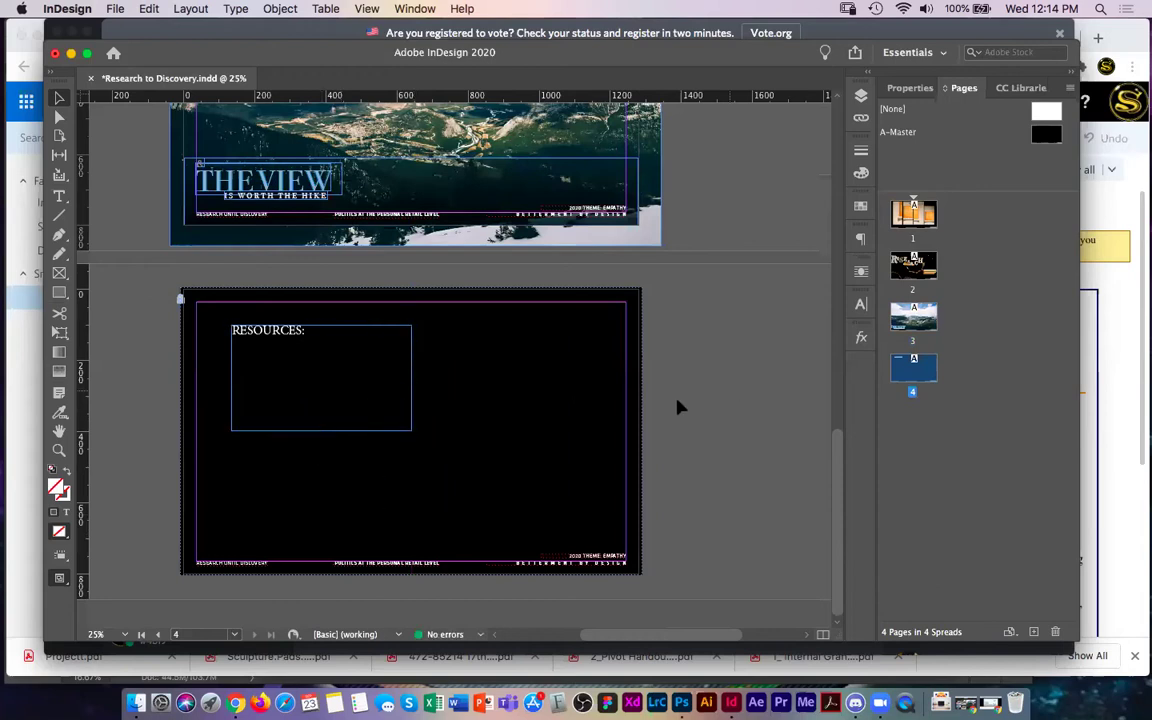
# - Show the pages in Preview screen mode, without guides or frame edges
pyautogui.click(366, 8)
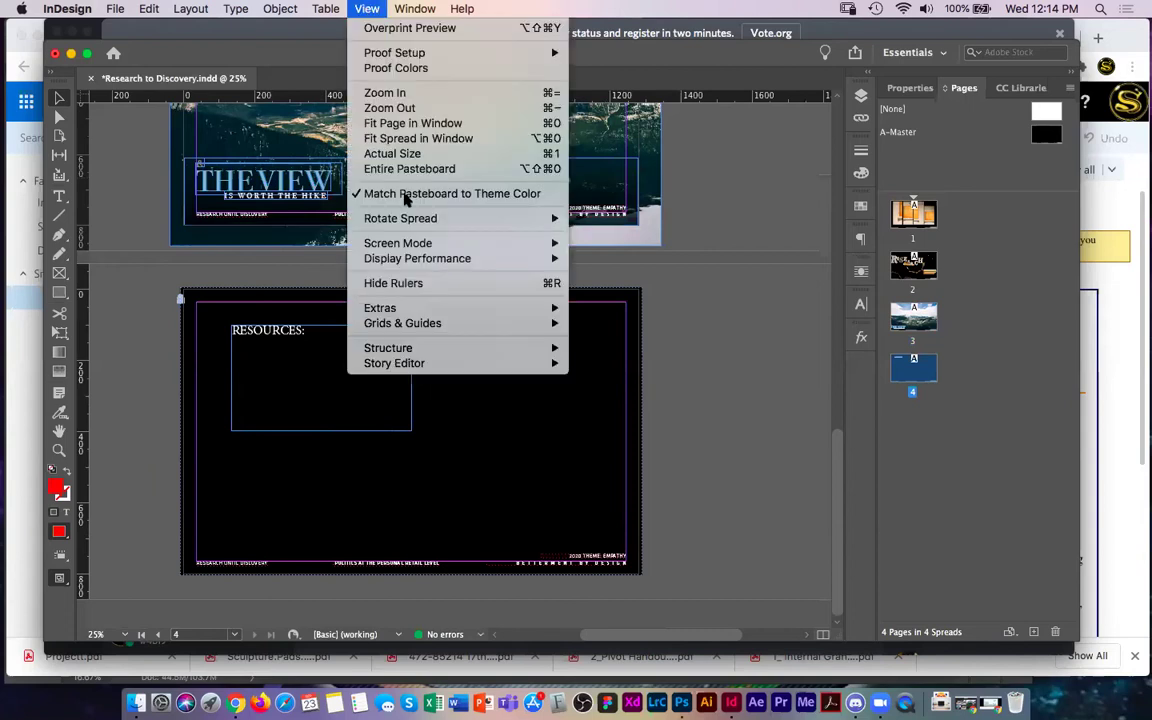
pyautogui.moveTo(370, 243)
pyautogui.click(606, 258)
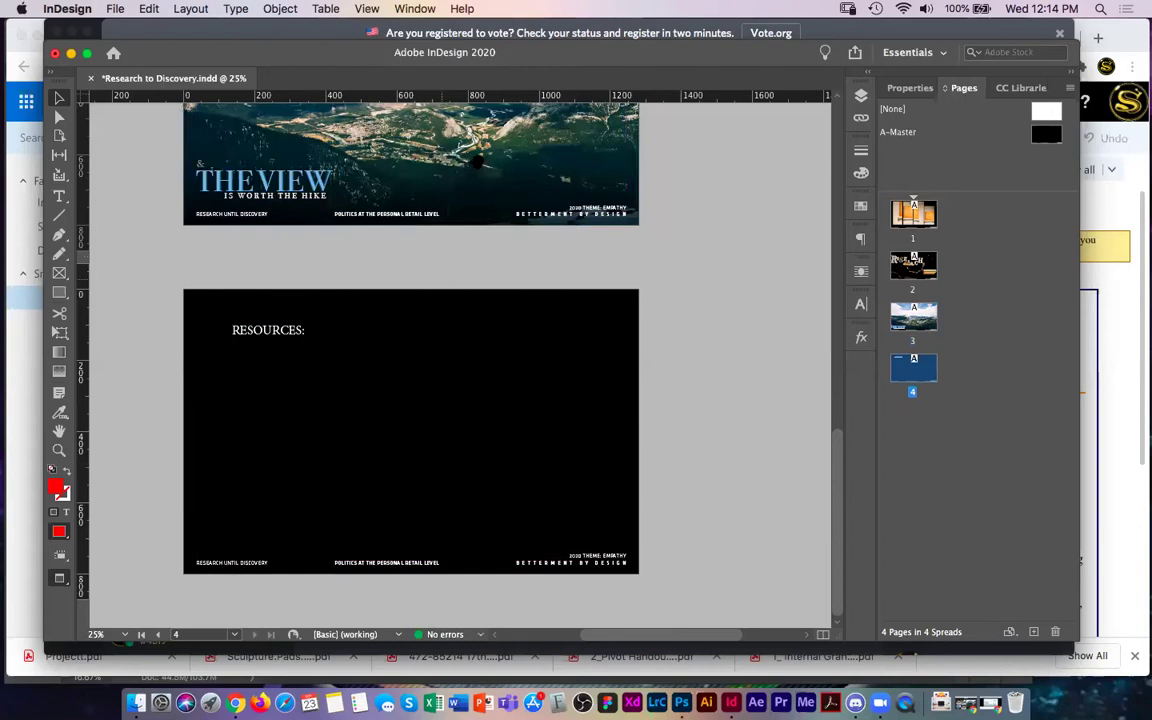
# - Zoom in on the page 3 mountain image and set the display performance to High Quality Display
pyautogui.scroll(5, 476, 365)
pyautogui.keyDown('super'); pyautogui.click(474, 317); pyautogui.keyUp('super')
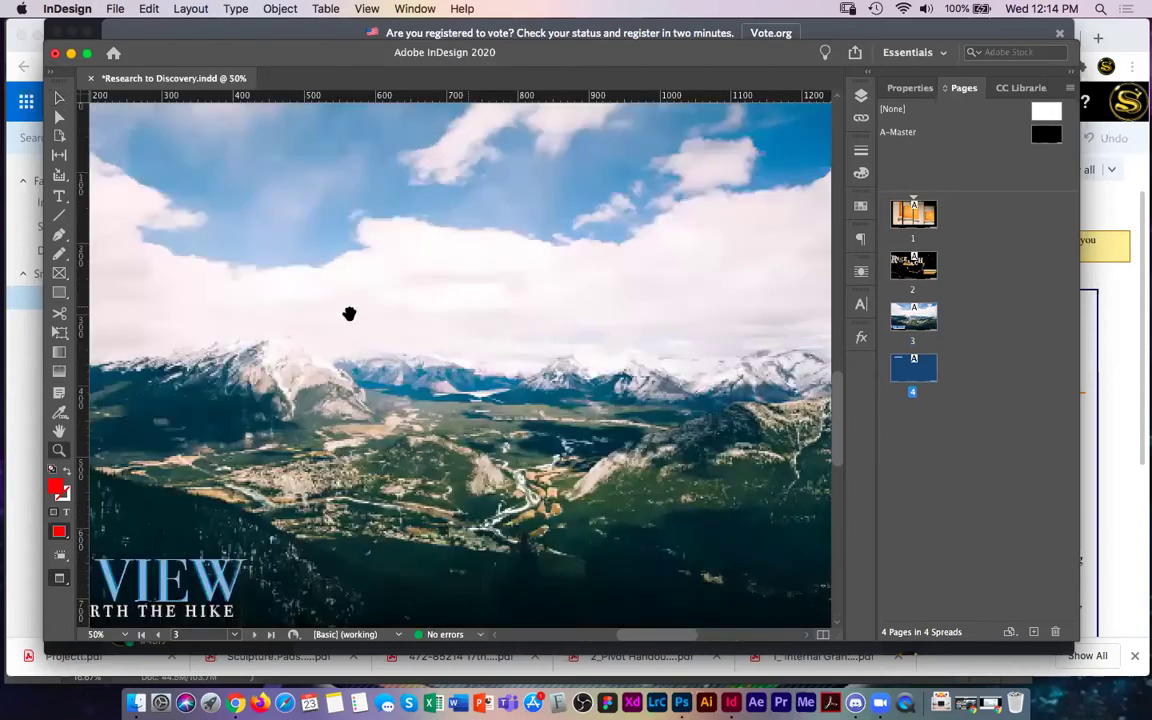
pyautogui.hscroll(5, 448, 315)
pyautogui.scroll(-3, 448, 315)
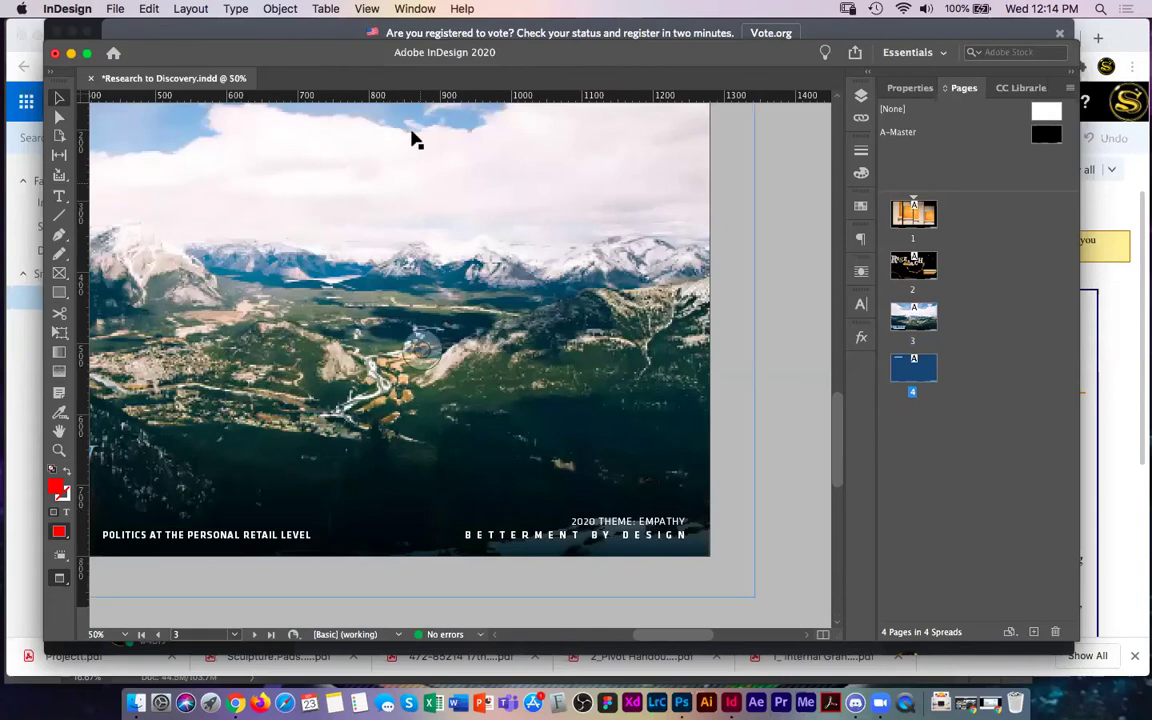
pyautogui.click(367, 10)
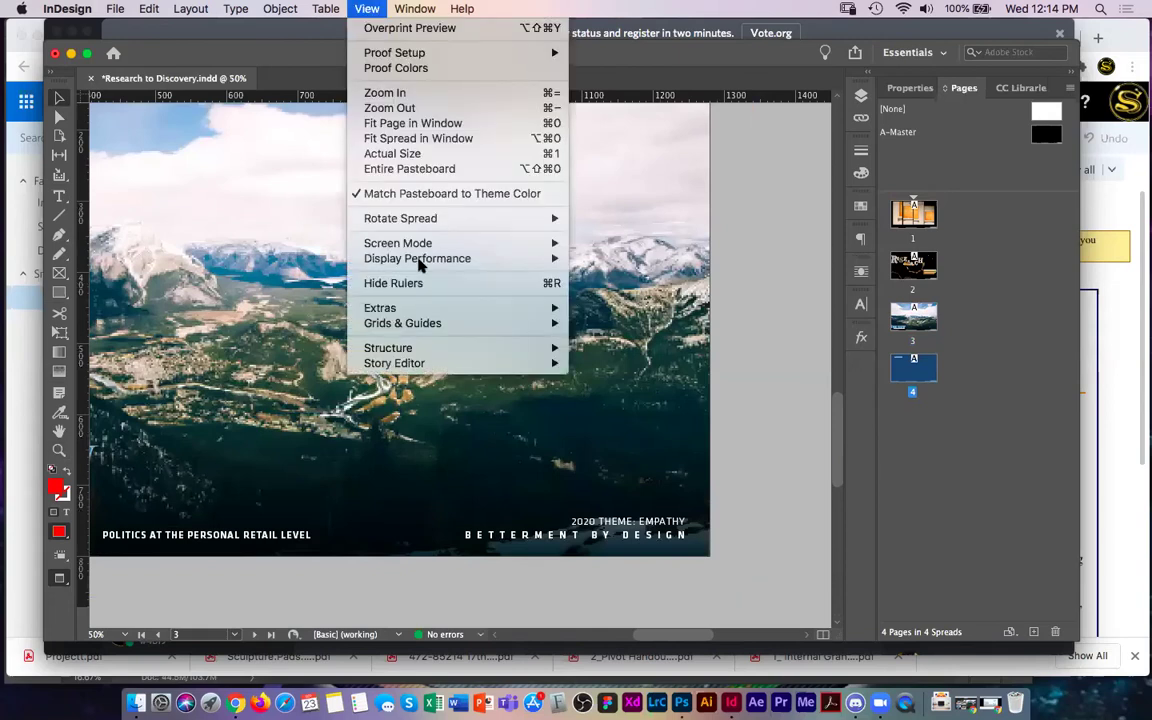
pyautogui.moveTo(420, 259)
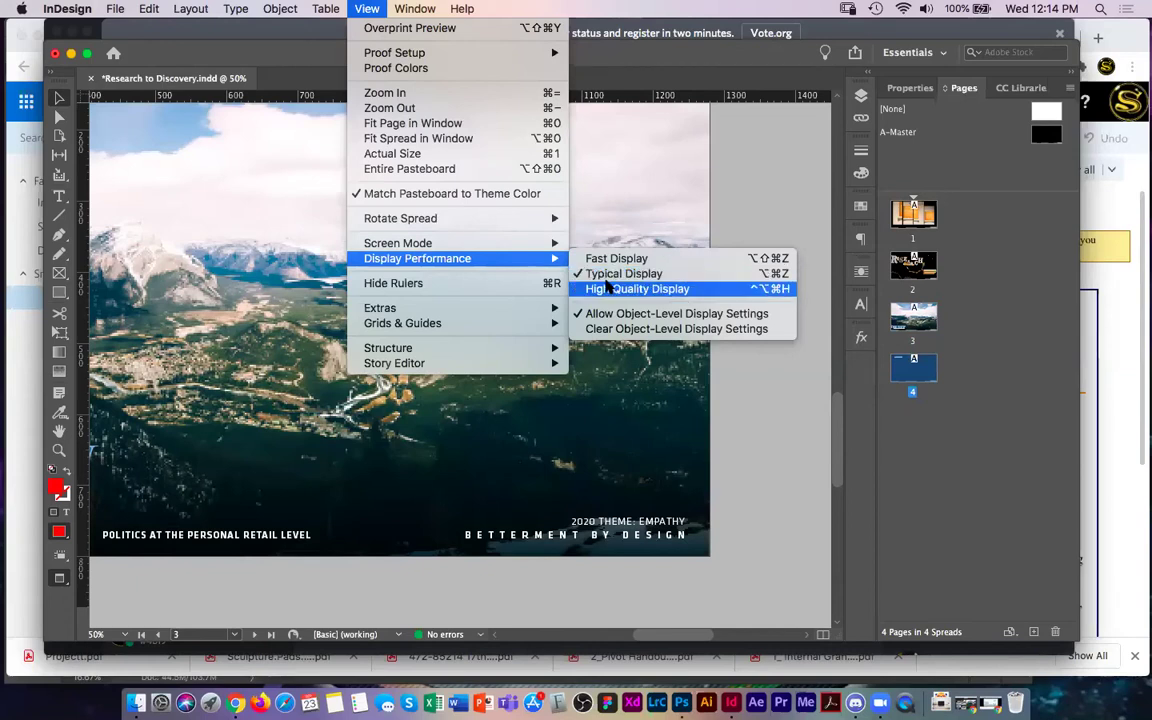
pyautogui.click(630, 289)
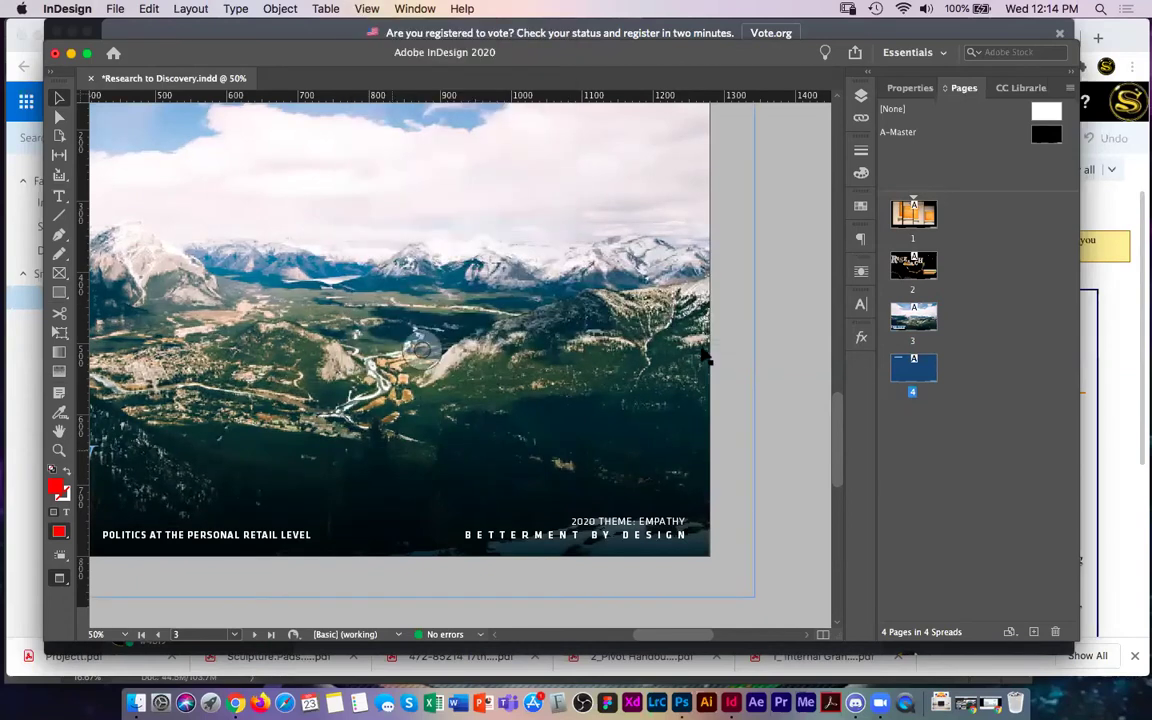
# - Examine the rendering detail of the mountain image on page 3 at close zoom levels
pyautogui.press('z')
pyautogui.click(598, 343)
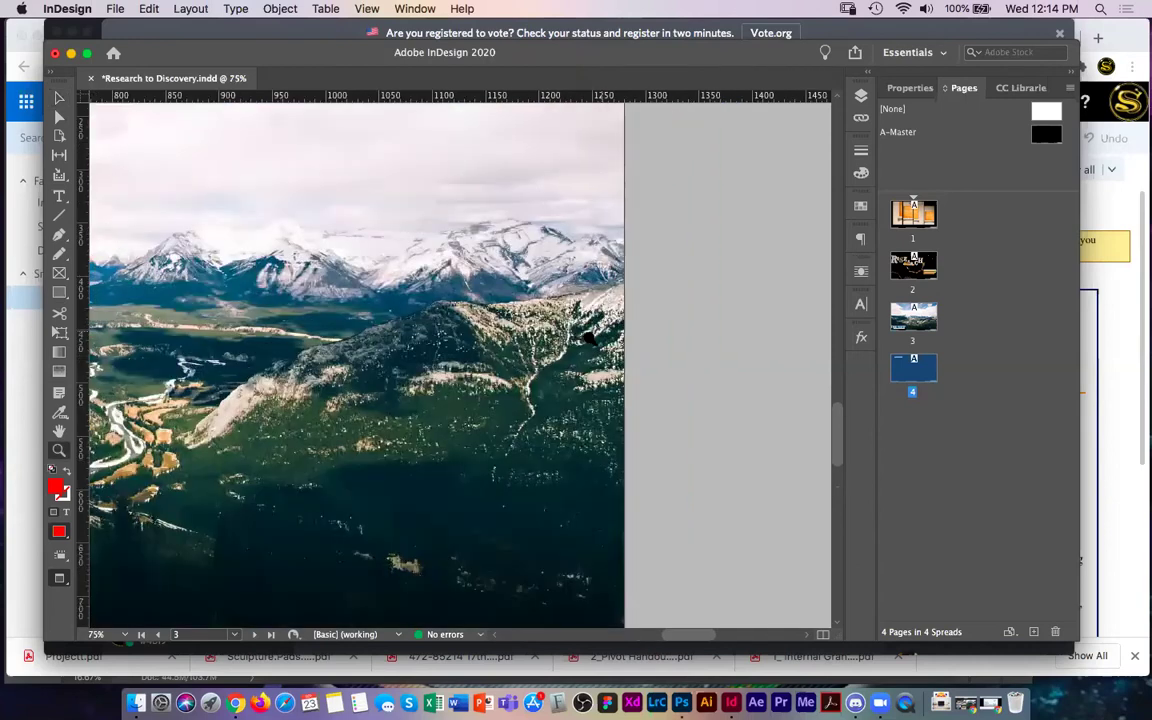
pyautogui.click(528, 361)
pyautogui.click(535, 348)
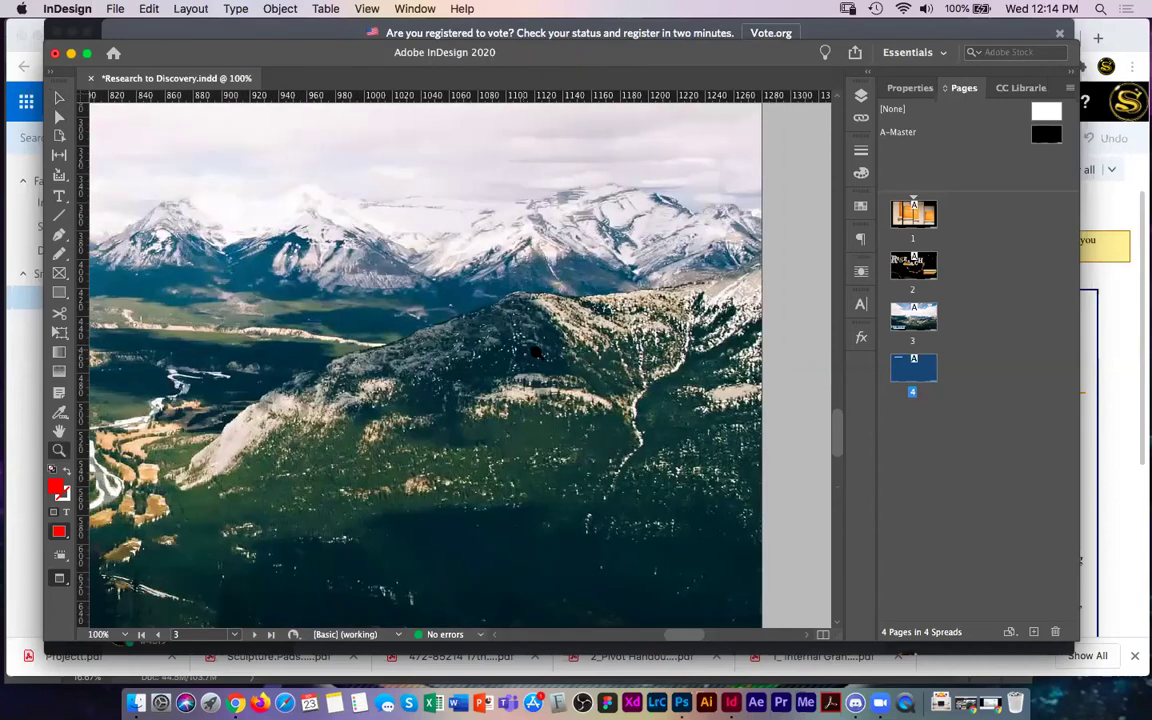
pyautogui.click(489, 375)
pyautogui.keyDown('alt'); pyautogui.click(487, 370); pyautogui.keyUp('alt')
pyautogui.keyDown('alt'); pyautogui.click(586, 391); pyautogui.keyUp('alt')
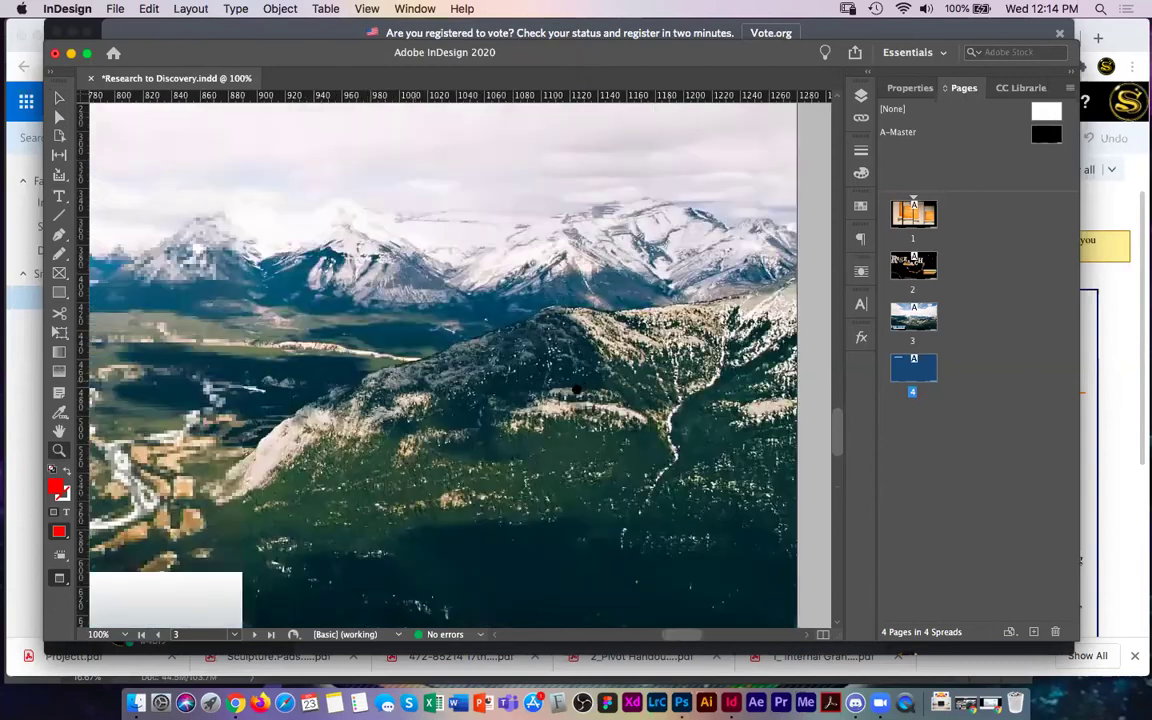
# - Set the display performance to Typical Display and return to a 25% view of page 3
pyautogui.click(367, 8)
pyautogui.moveTo(552, 262)
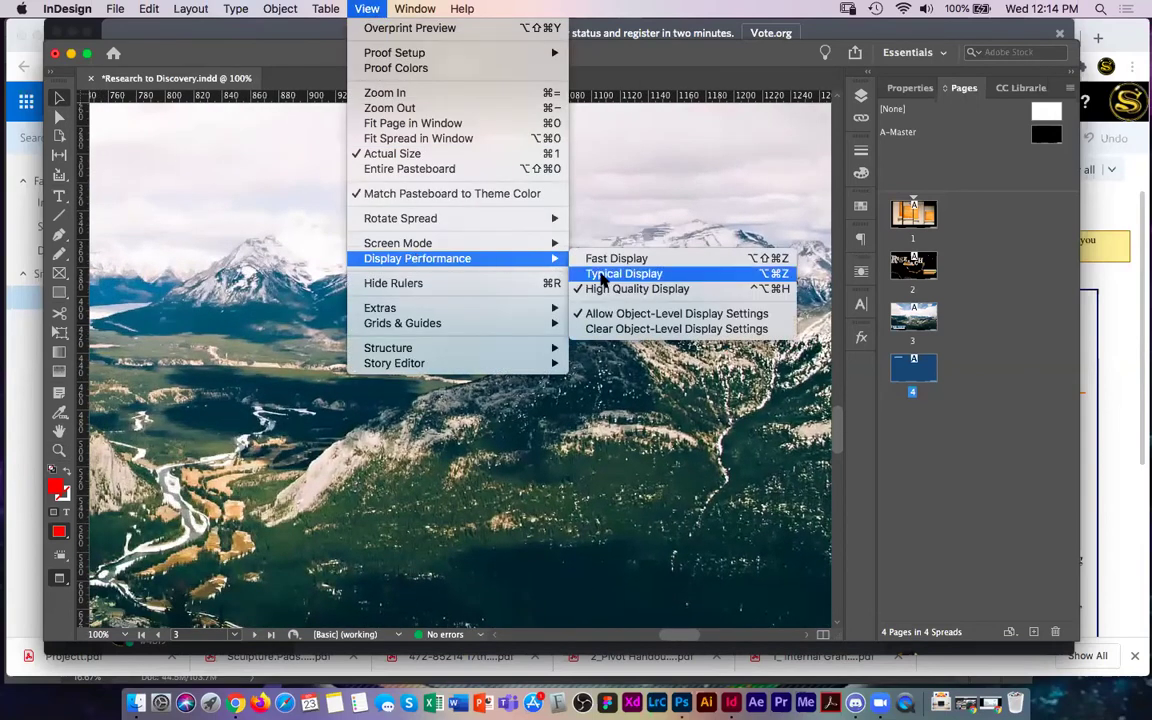
pyautogui.click(603, 275)
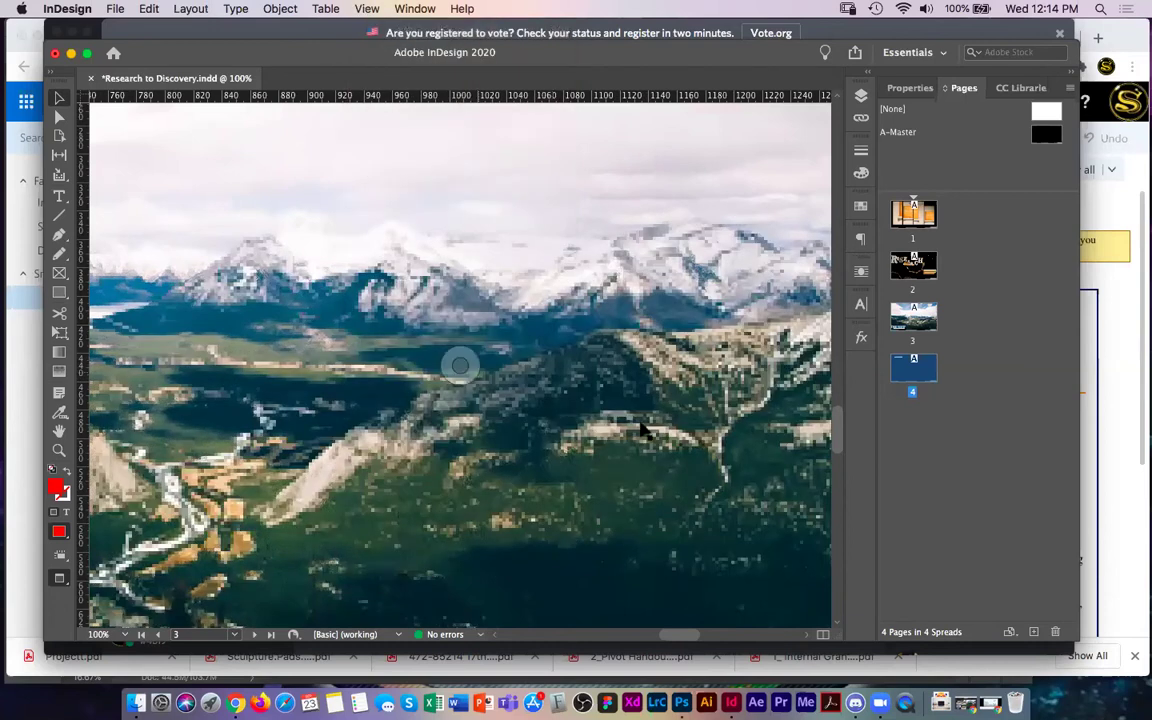
pyautogui.press('z')
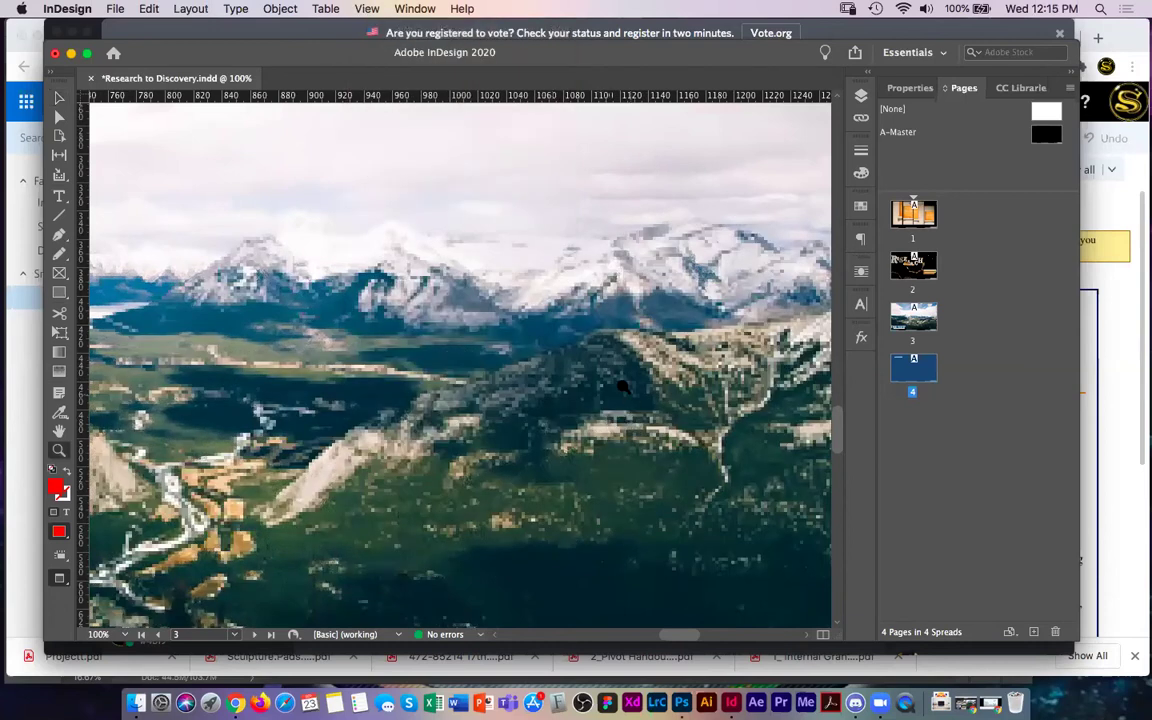
pyautogui.keyDown('alt'); pyautogui.click(619, 387); pyautogui.keyUp('alt')
pyautogui.keyDown('alt'); pyautogui.click(470, 377); pyautogui.keyUp('alt')
pyautogui.keyDown('alt'); pyautogui.click(463, 380); pyautogui.keyUp('alt')
pyautogui.moveTo(335, 360); pyautogui.dragTo(537, 418)
pyautogui.moveTo(485, 260); pyautogui.dragTo(491, 390)
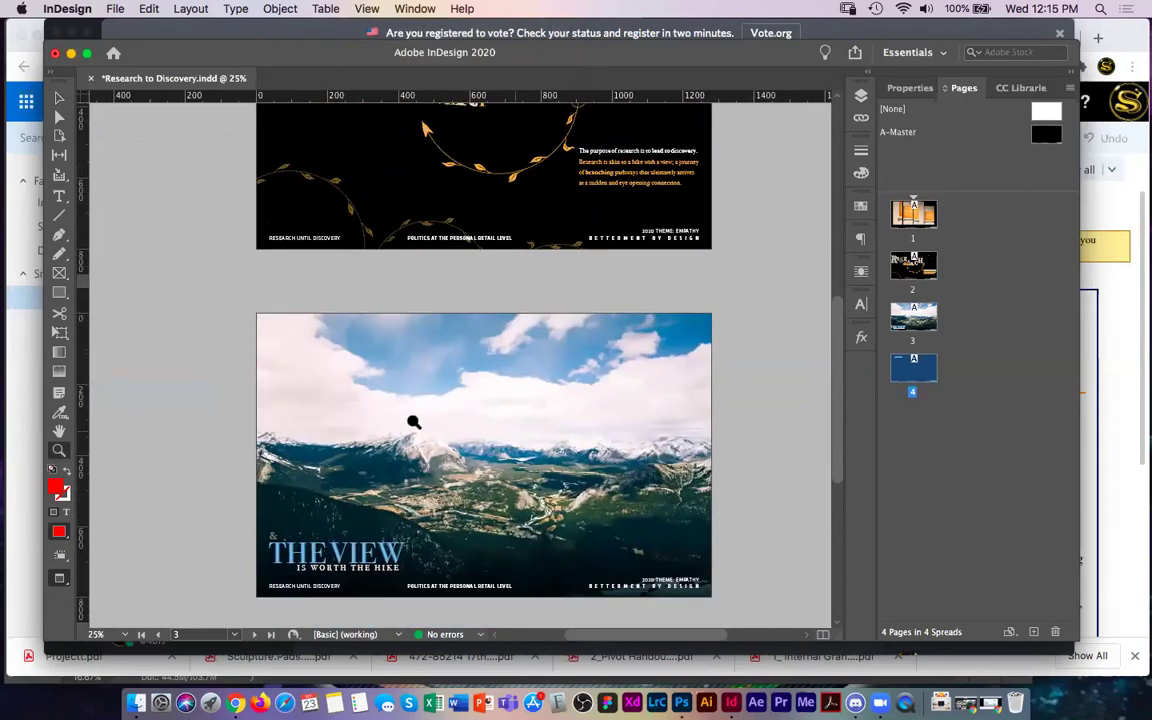
# - Look through the previewed pages, from the Discovery images on page 1 to the RESOURCES page
pyautogui.scroll(-6, 528, 450)
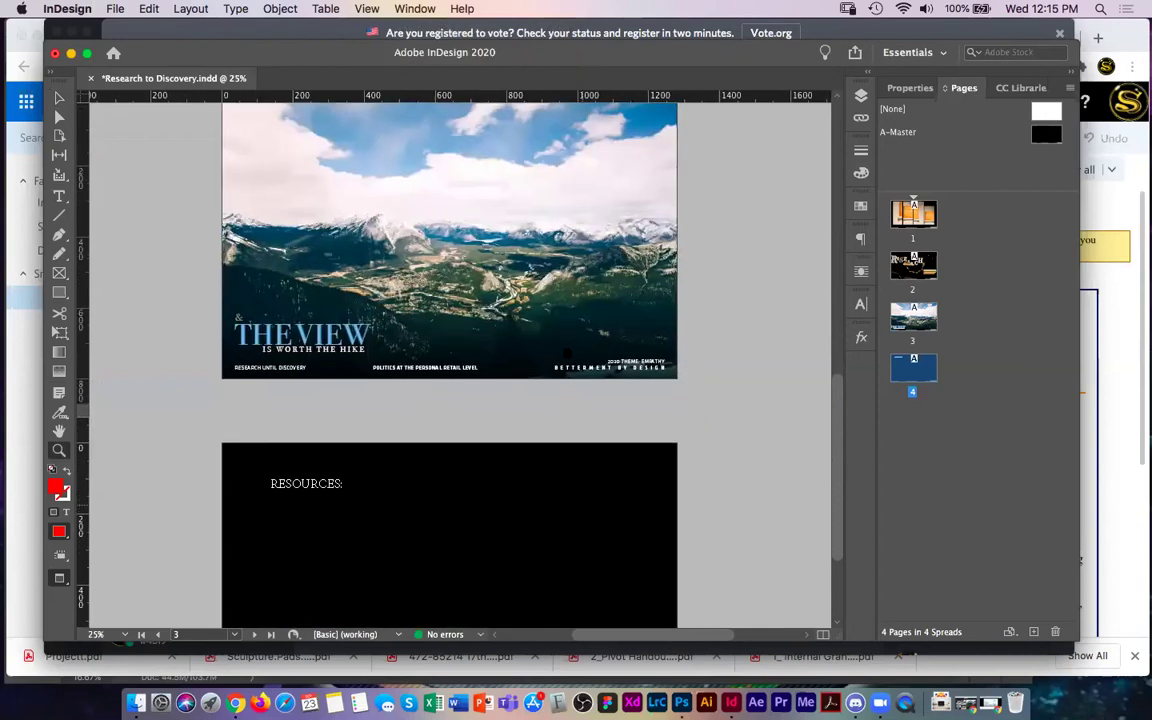
pyautogui.scroll(3, 519, 236)
pyautogui.scroll(10, 519, 236)
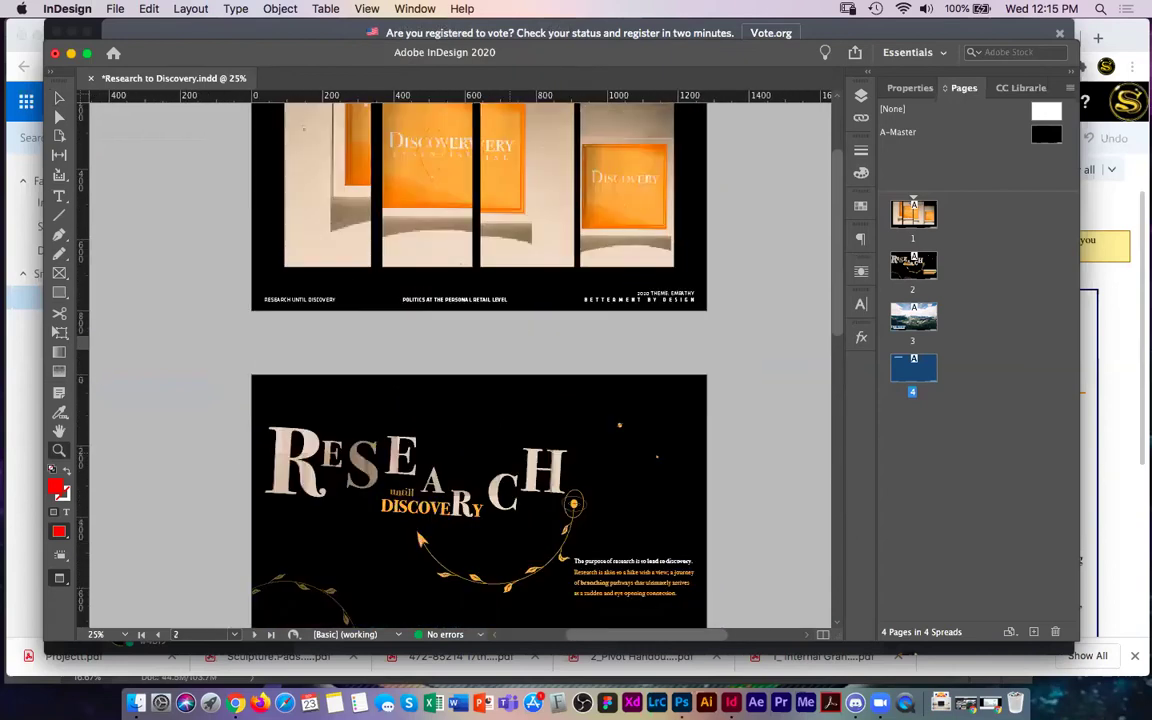
pyautogui.scroll(-10, 500, 355)
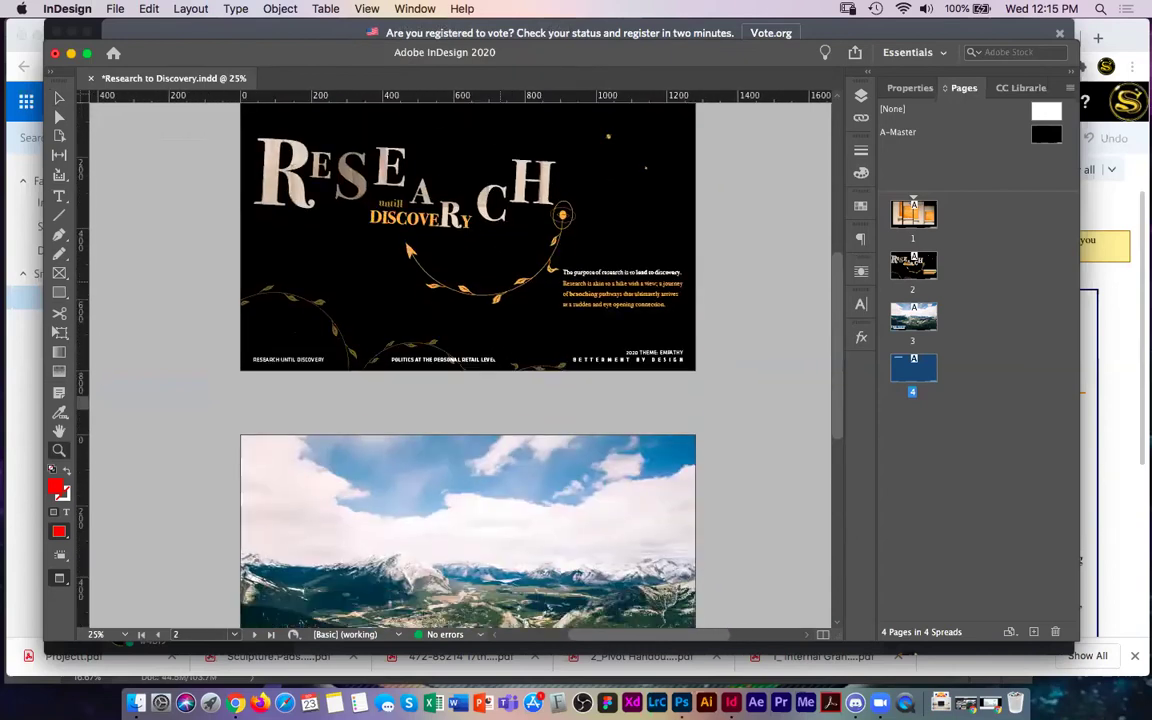
pyautogui.scroll(-5, 502, 285)
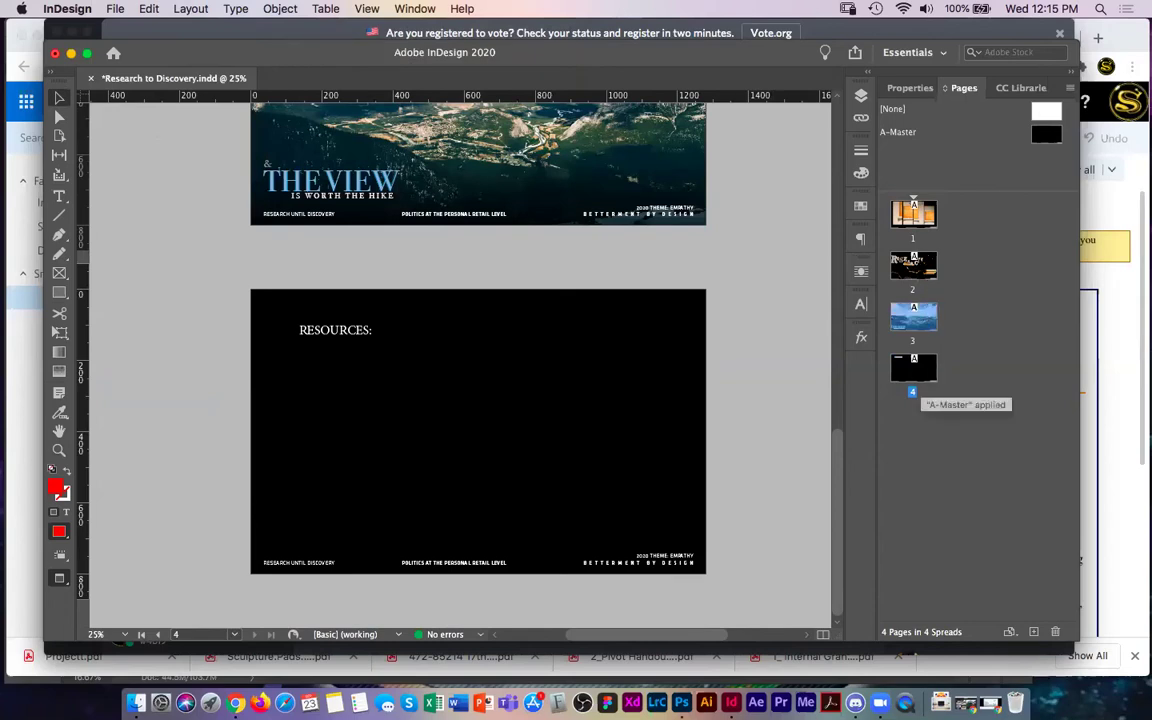
# - Look at page 2 and page 3 of the document
pyautogui.doubleClick(913, 265)
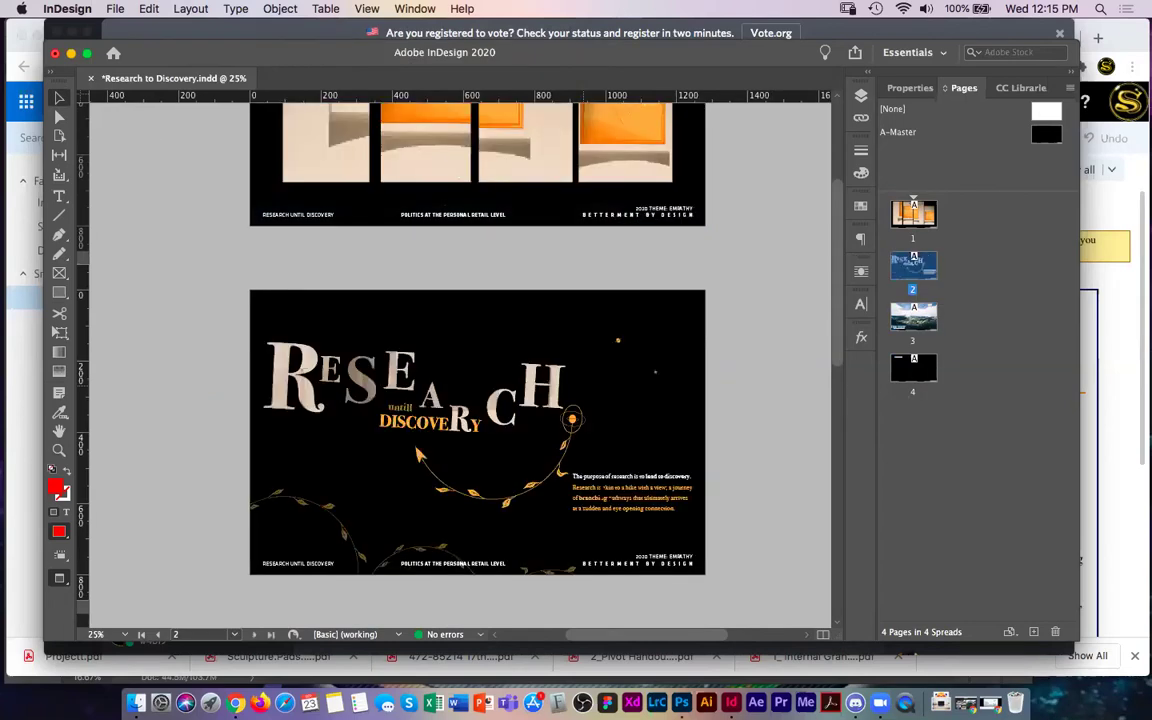
pyautogui.doubleClick(913, 316)
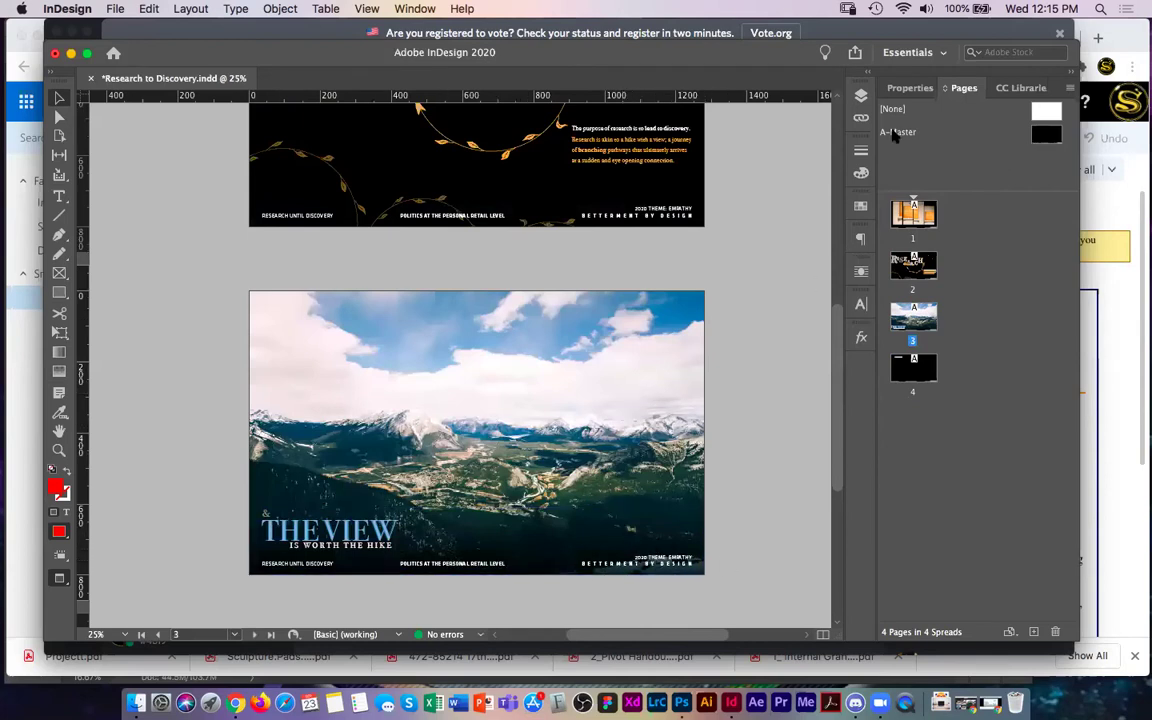
pyautogui.click(1070, 88)
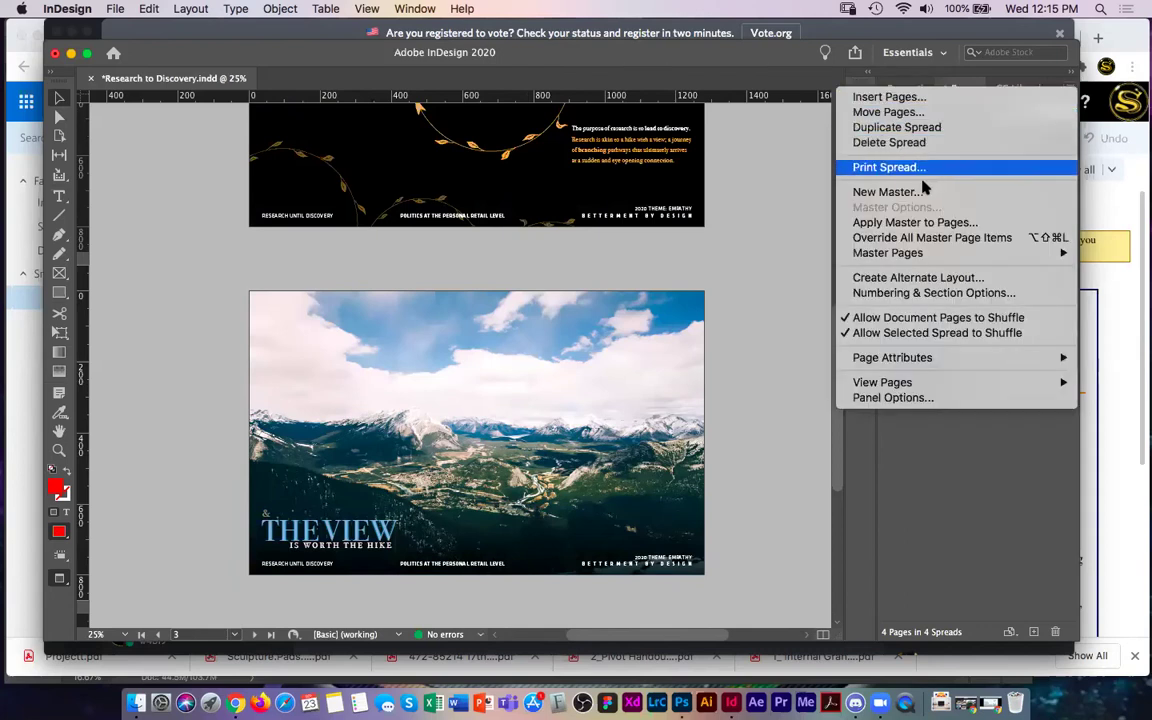
pyautogui.click(975, 422)
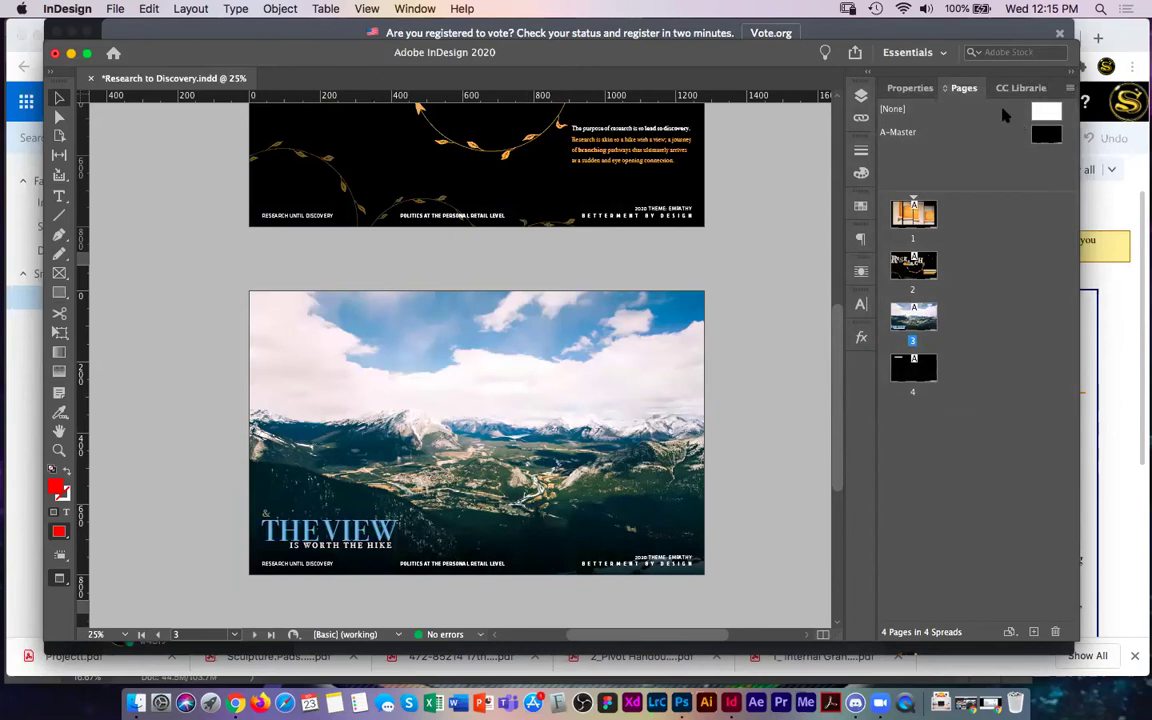
# - Create a new master with prefix B, named Page Numbers and based on A-Master
pyautogui.click(1071, 88)
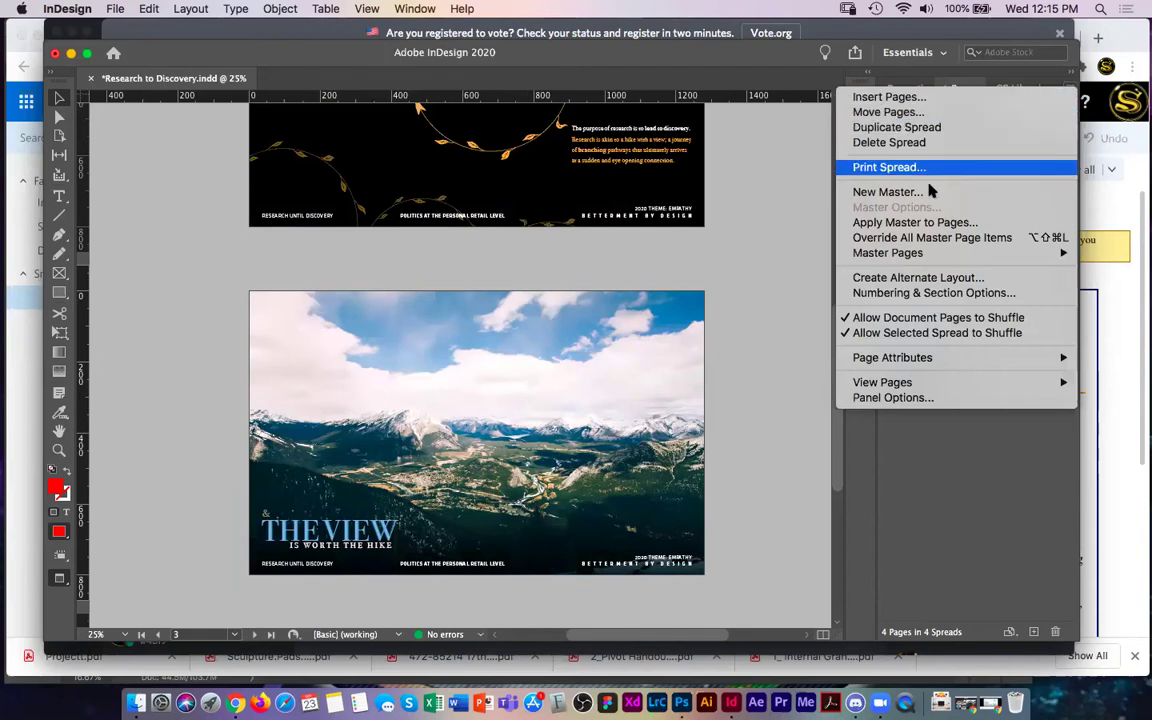
pyautogui.click(888, 192)
pyautogui.moveTo(576, 267); pyautogui.dragTo(628, 186)
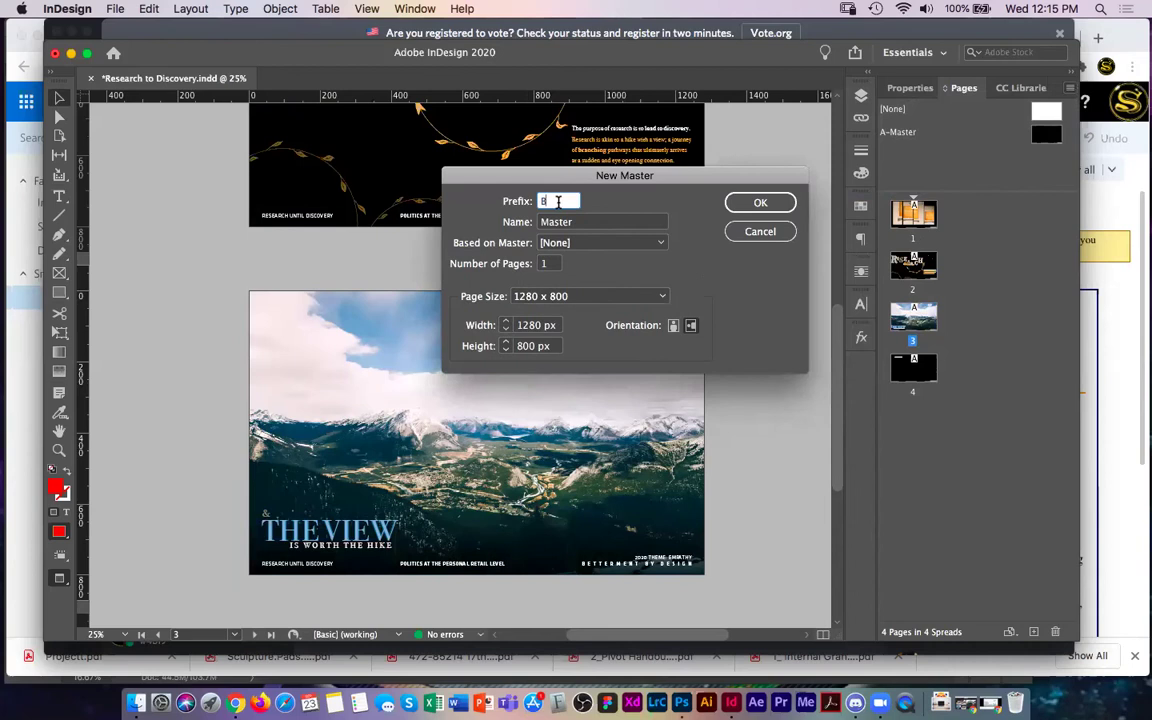
pyautogui.press('Tab')
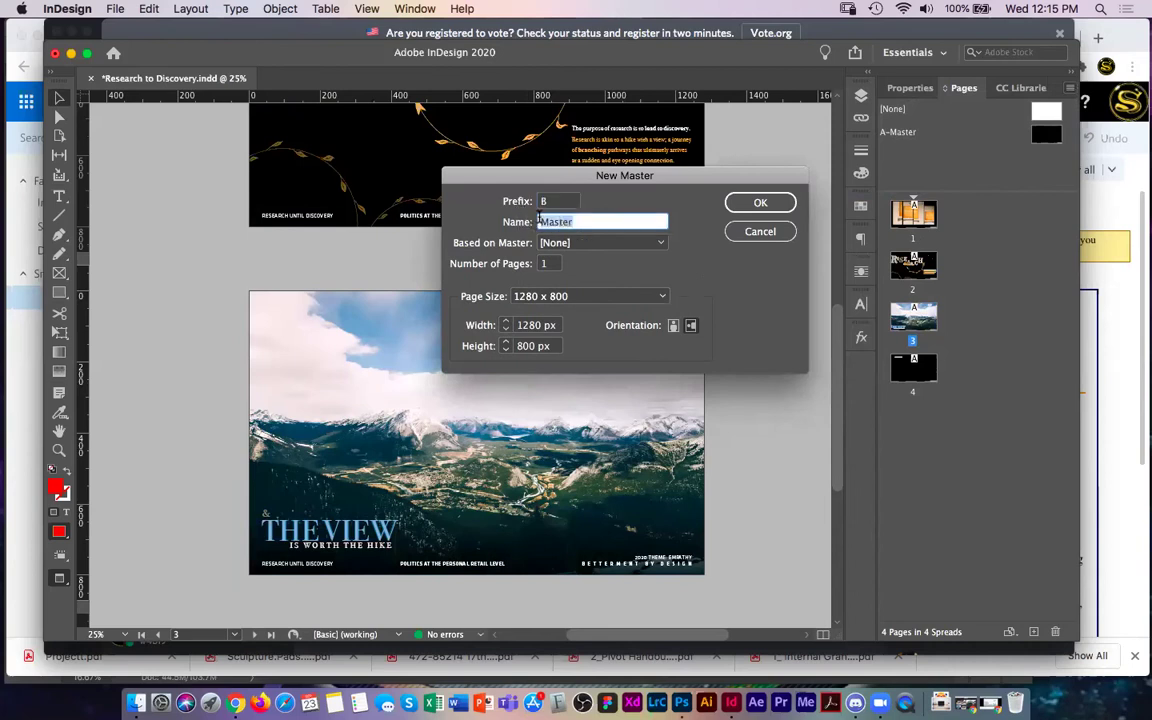
pyautogui.write('Page Numbers')
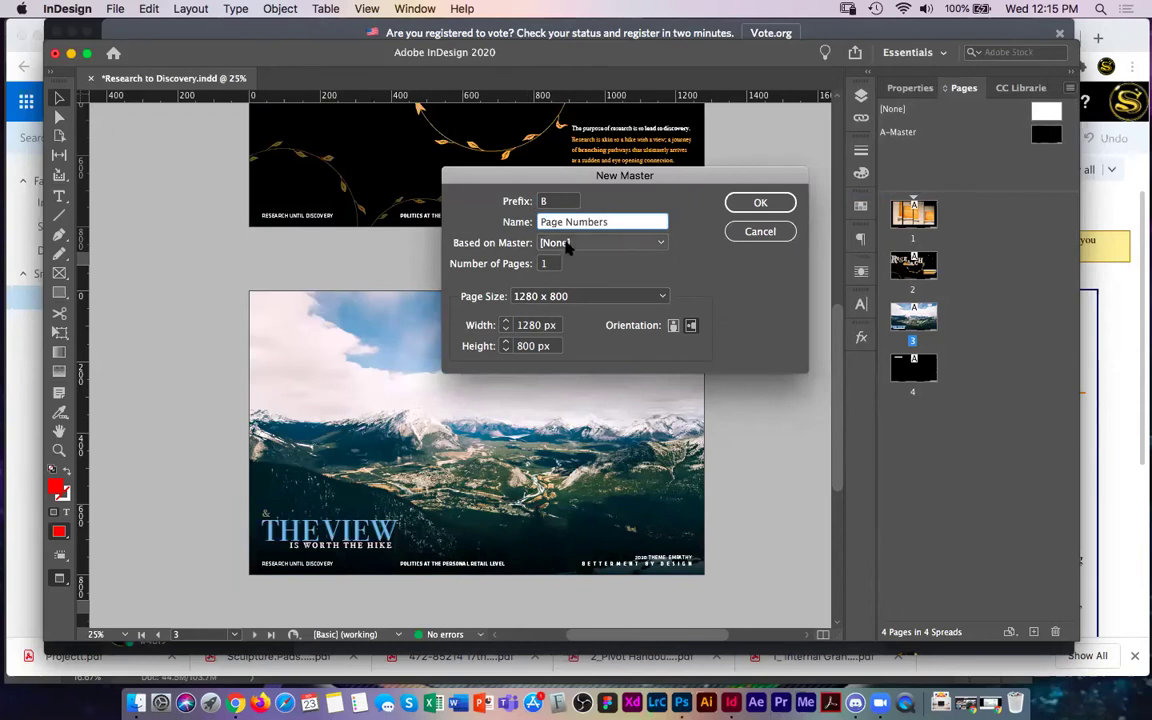
pyautogui.click(607, 244)
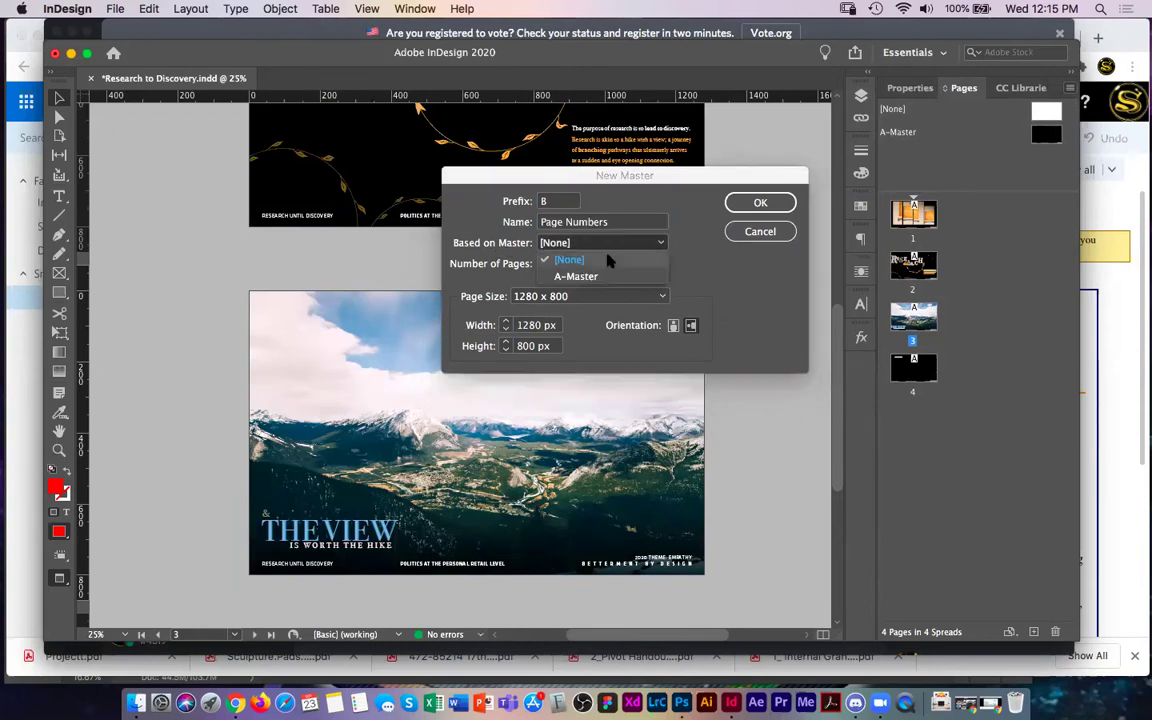
pyautogui.click(603, 277)
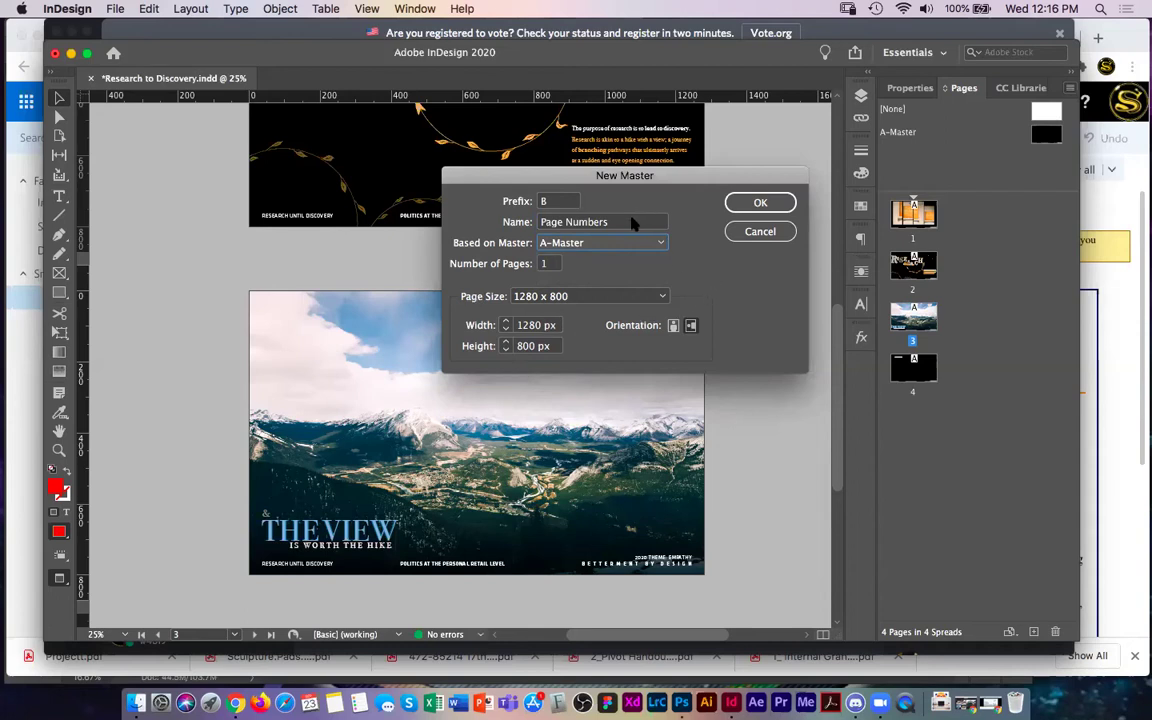
pyautogui.click(755, 205)
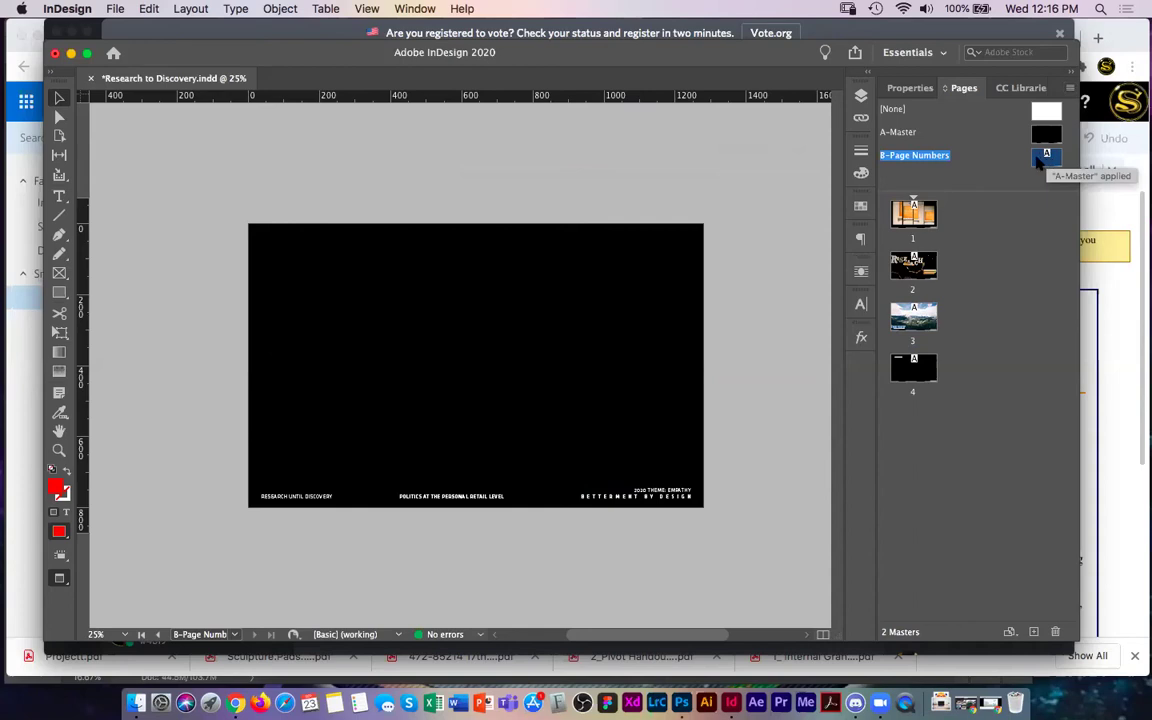
# - Try a wide red rectangle across the middle of A-Master, check it on B-Page Numbers, and undo it
pyautogui.click(1046, 141)
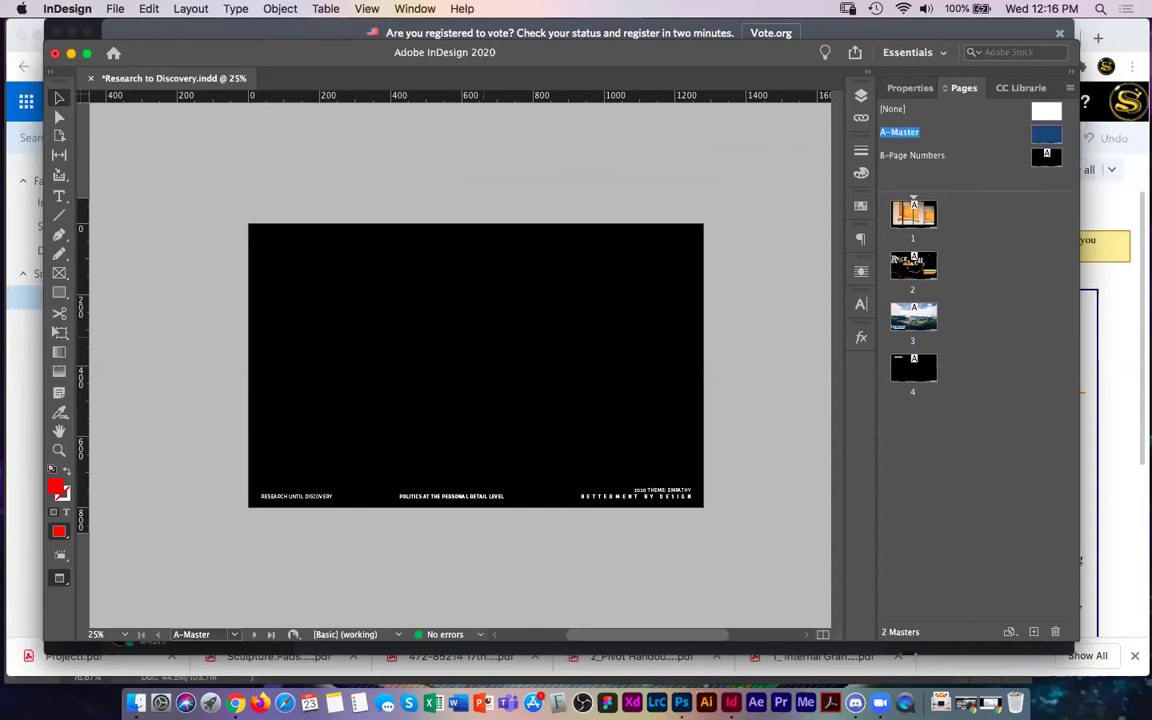
pyautogui.click(59, 292)
pyautogui.moveTo(206, 297); pyautogui.dragTo(727, 405)
pyautogui.doubleClick(1046, 155)
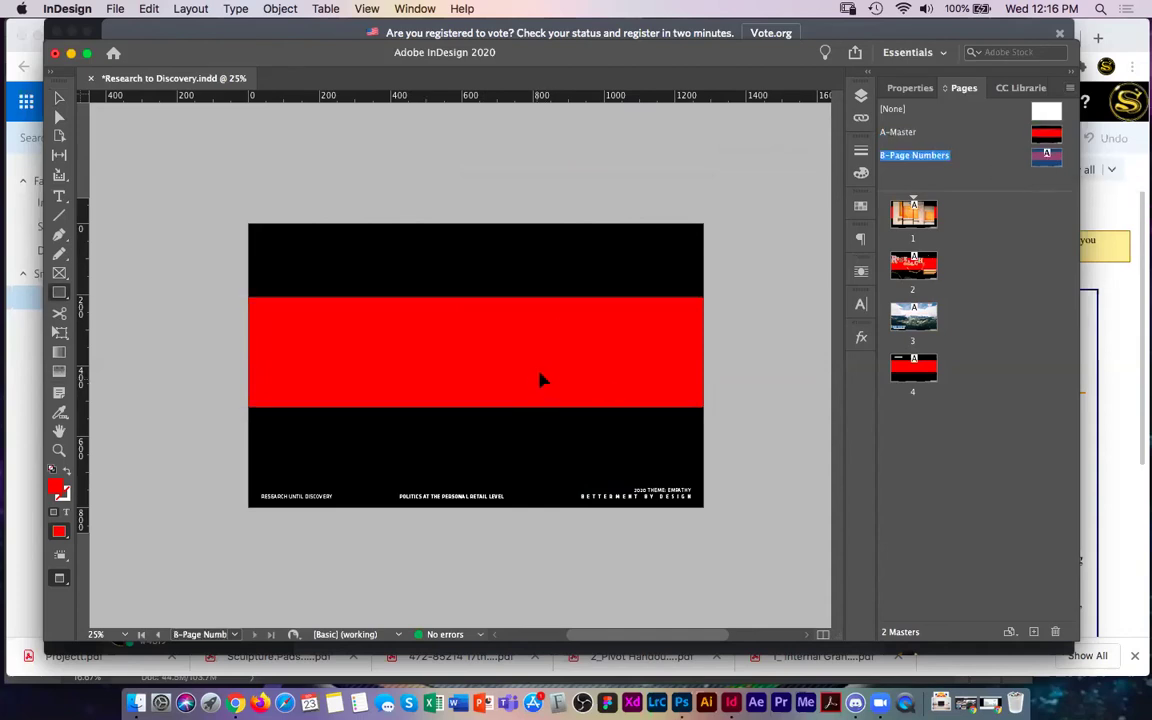
pyautogui.press('super+z')
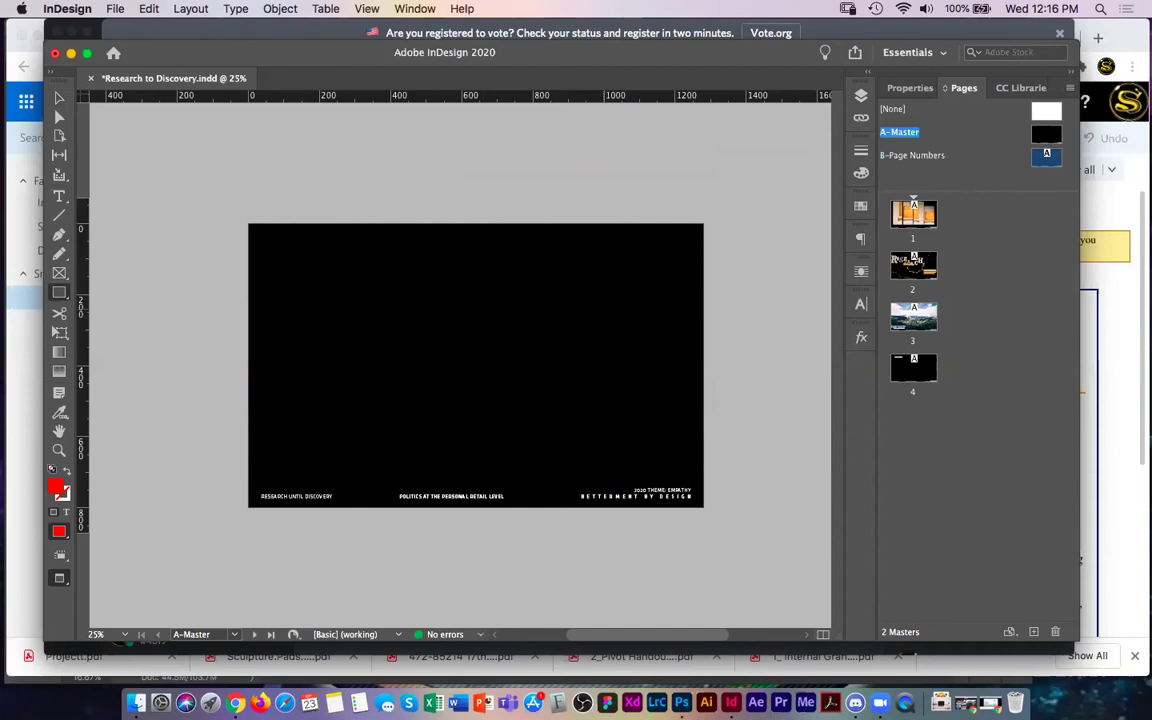
# - Draw a text frame about 196 by 98 px on A-Master, just above the RESEARCH UNTIL DISCOVERY footer
pyautogui.press('v')
pyautogui.press('t')
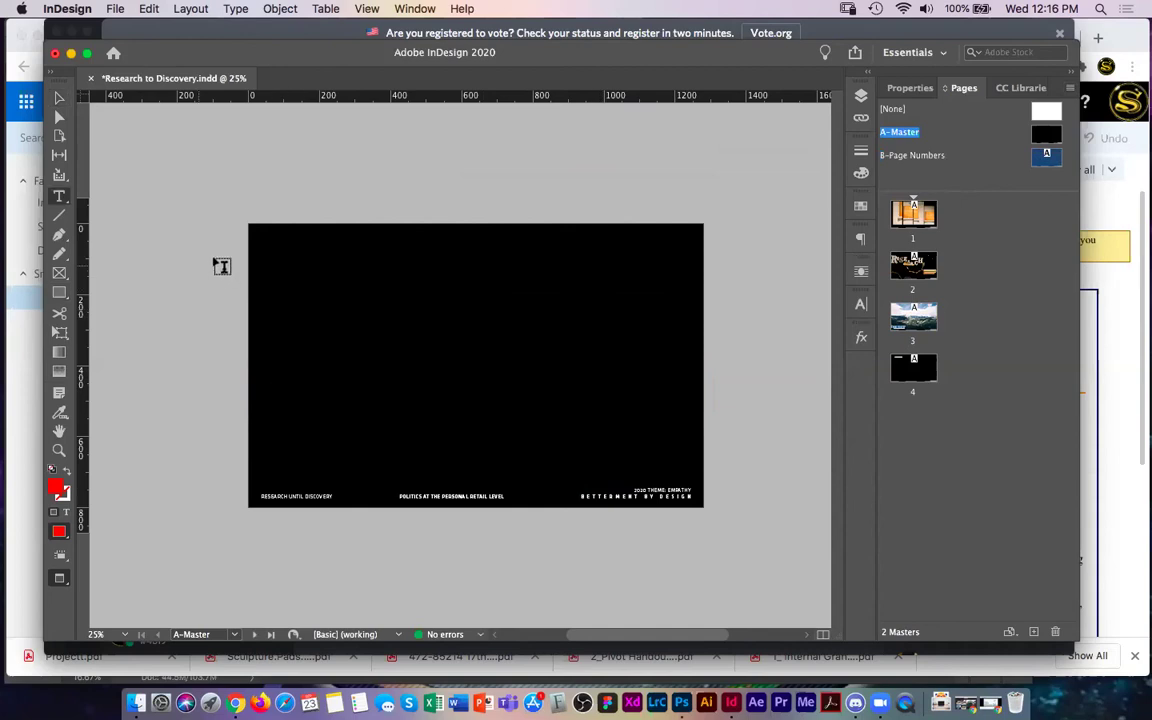
pyautogui.press('z')
pyautogui.click(337, 467)
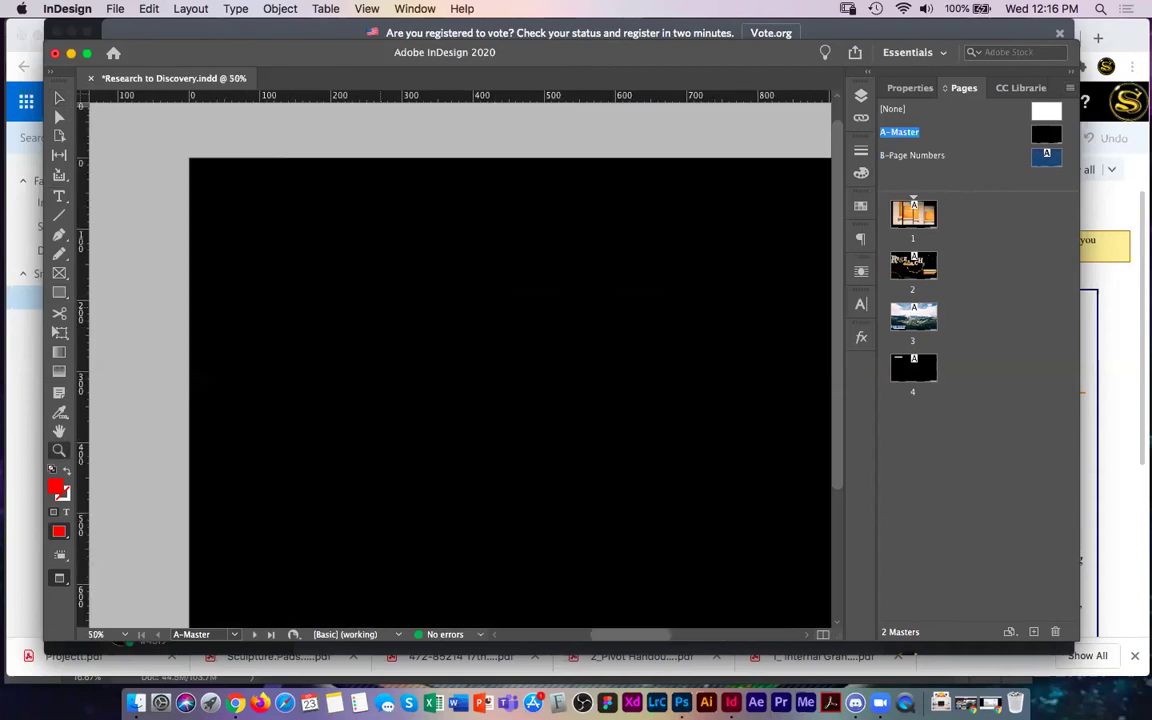
pyautogui.press('t')
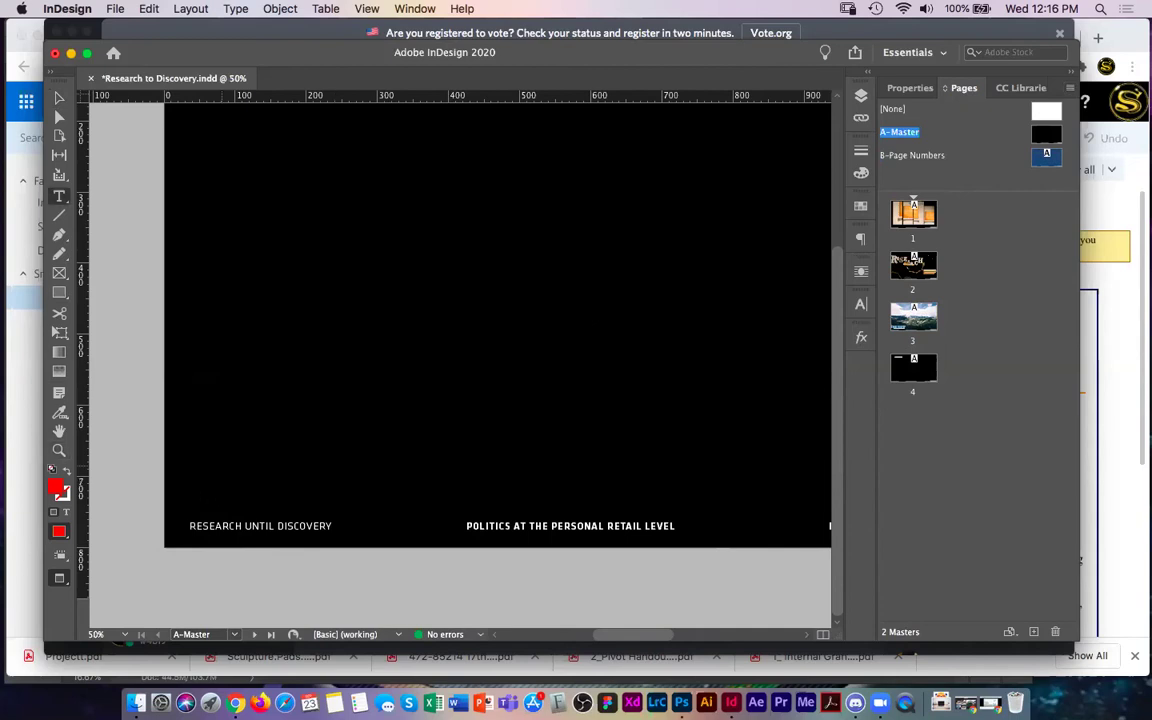
pyautogui.moveTo(192, 509); pyautogui.dragTo(331, 440)
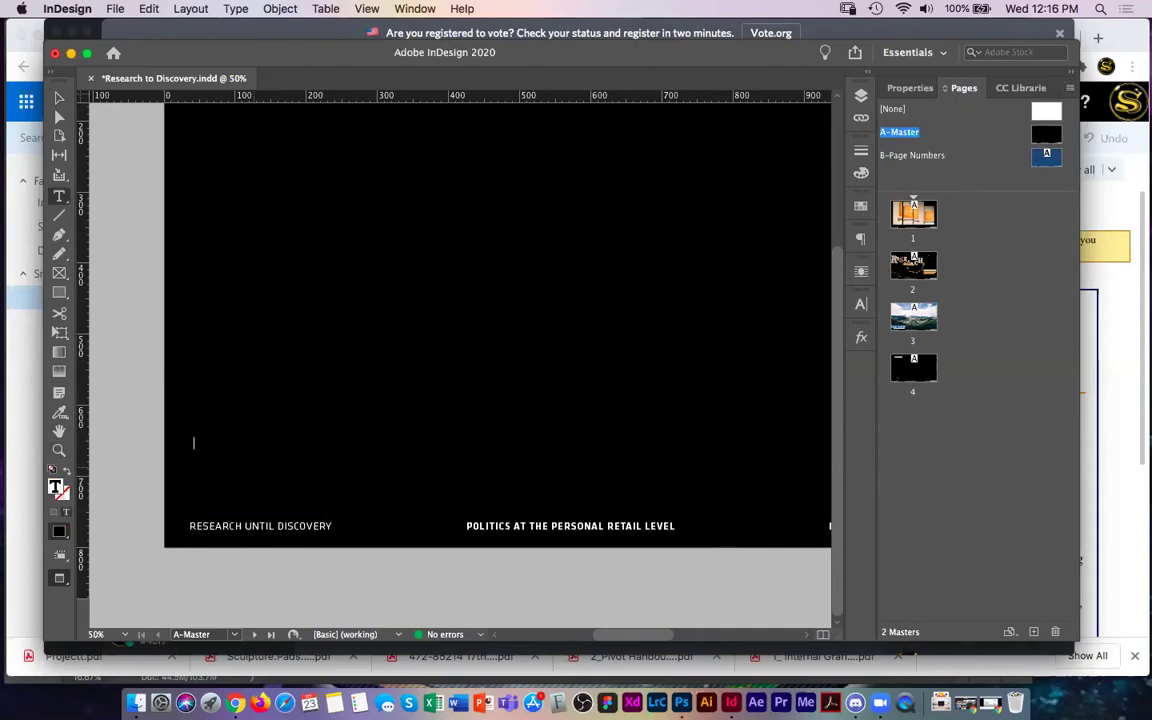
# - Set the text fill color in the new A-Master frame to [Paper]
pyautogui.click(910, 88)
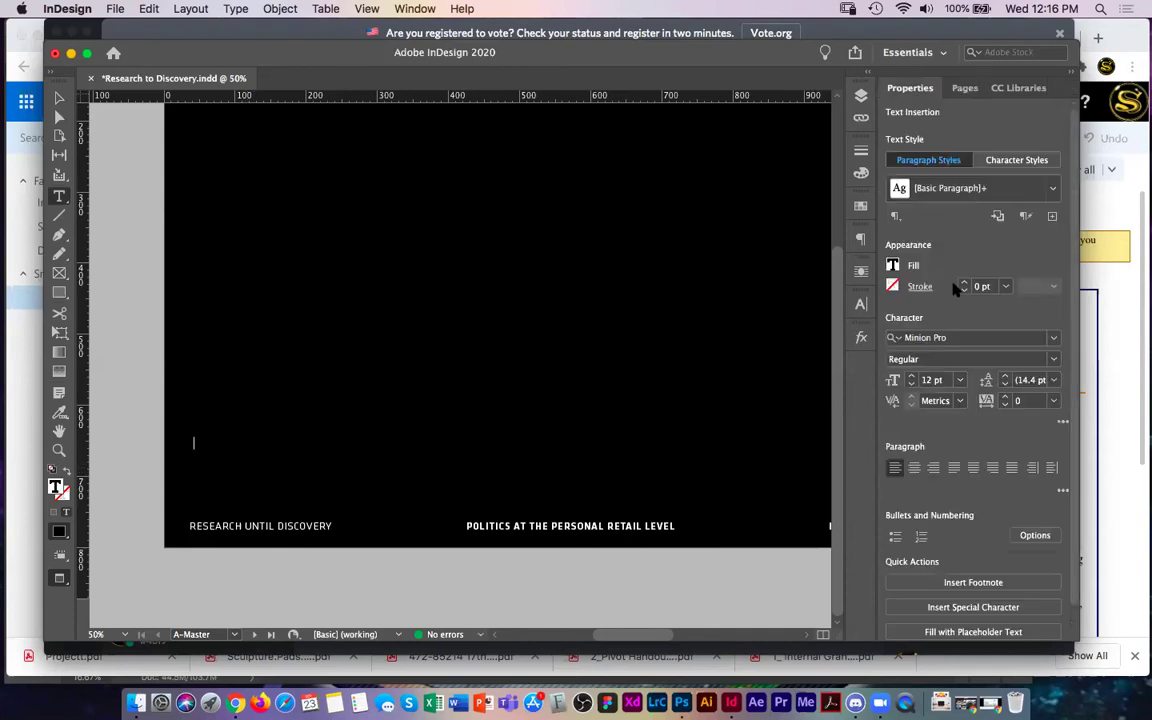
pyautogui.click(893, 265)
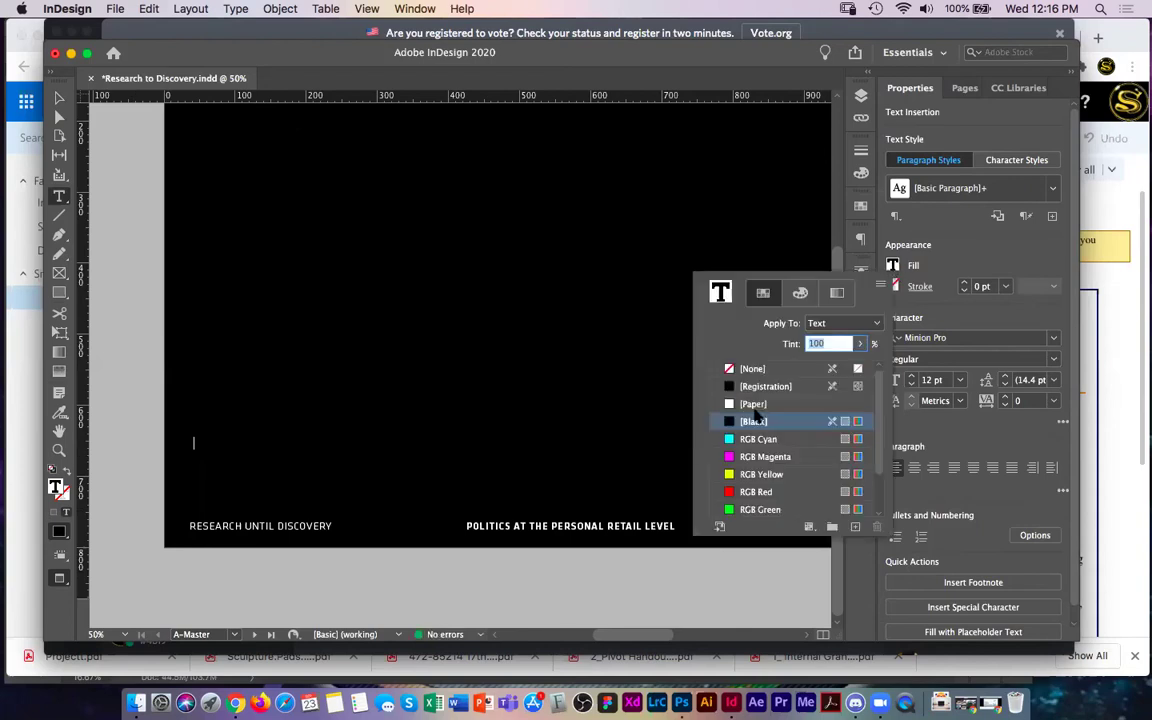
pyautogui.click(766, 403)
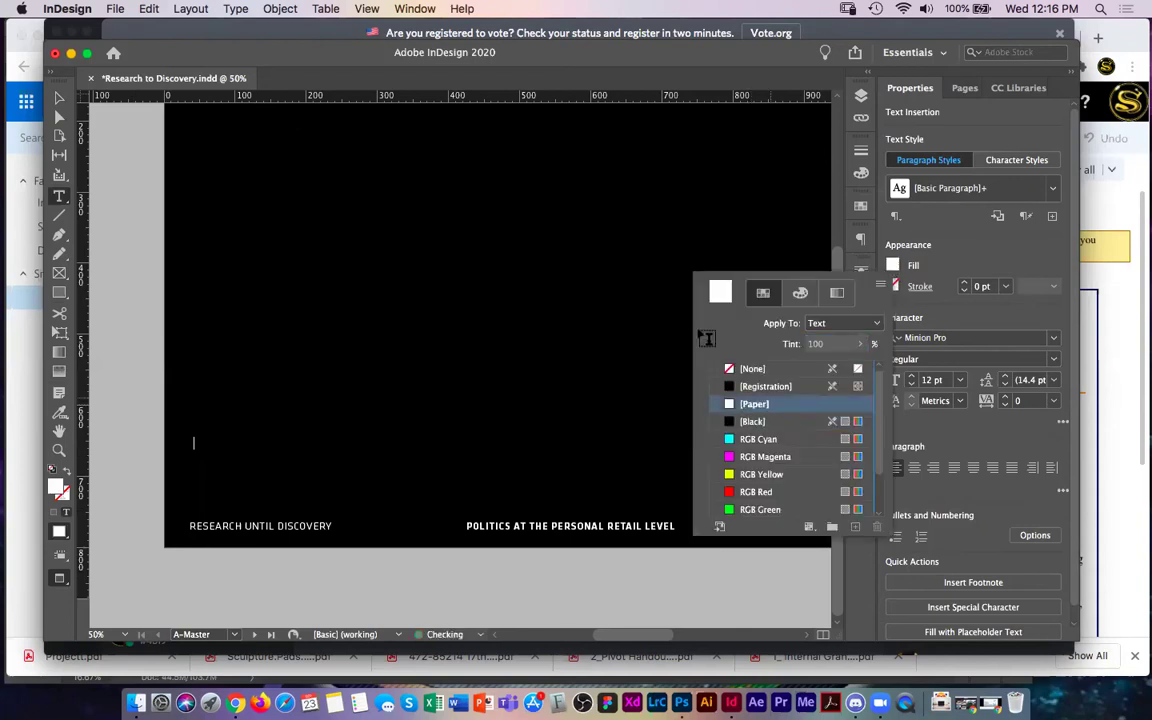
pyautogui.click(640, 352)
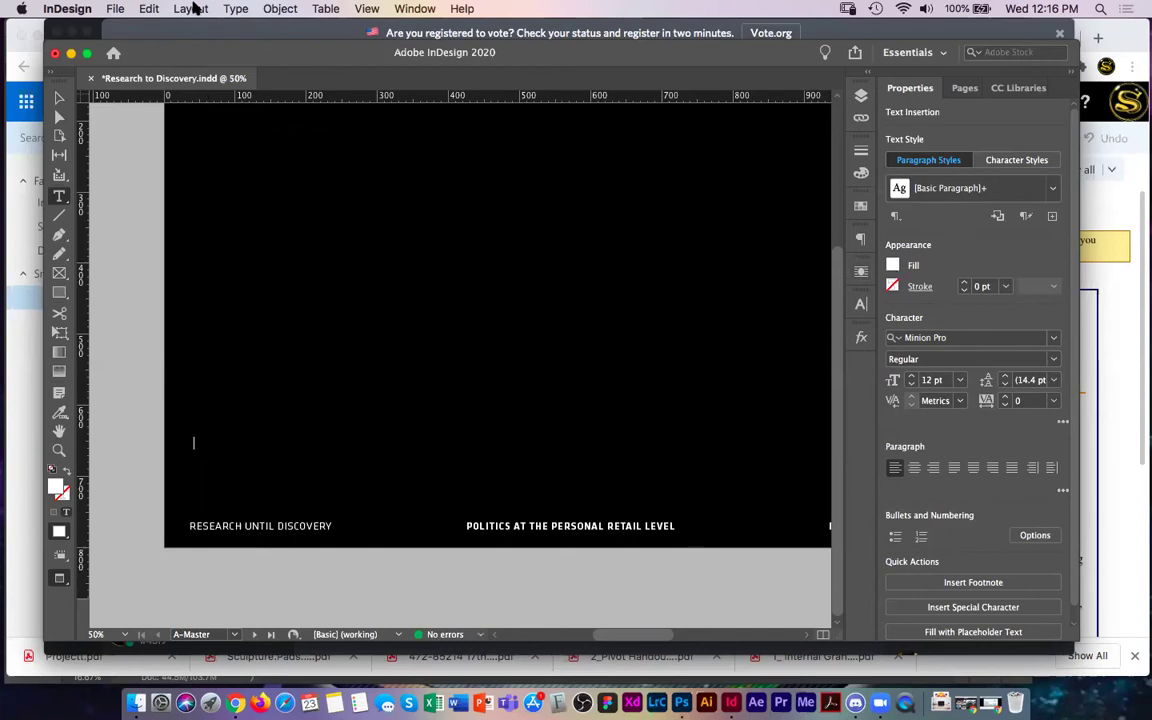
# - Insert a Current Page Number marker in the new text frame
pyautogui.click(237, 9)
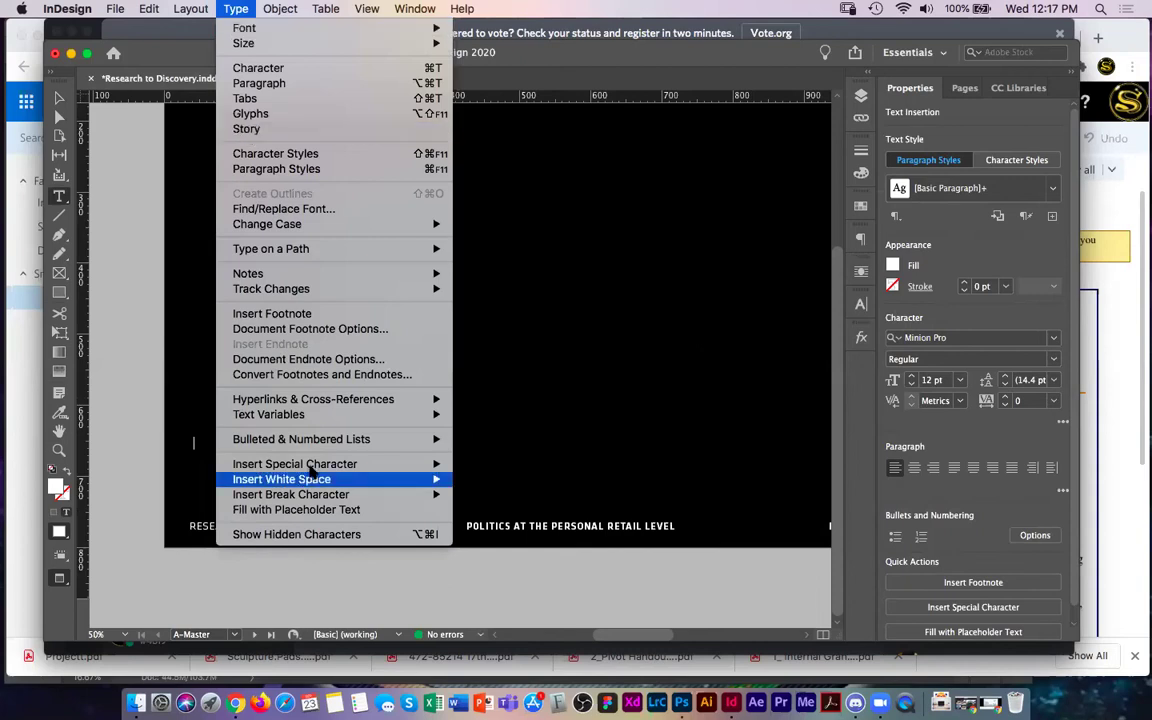
pyautogui.moveTo(290, 465)
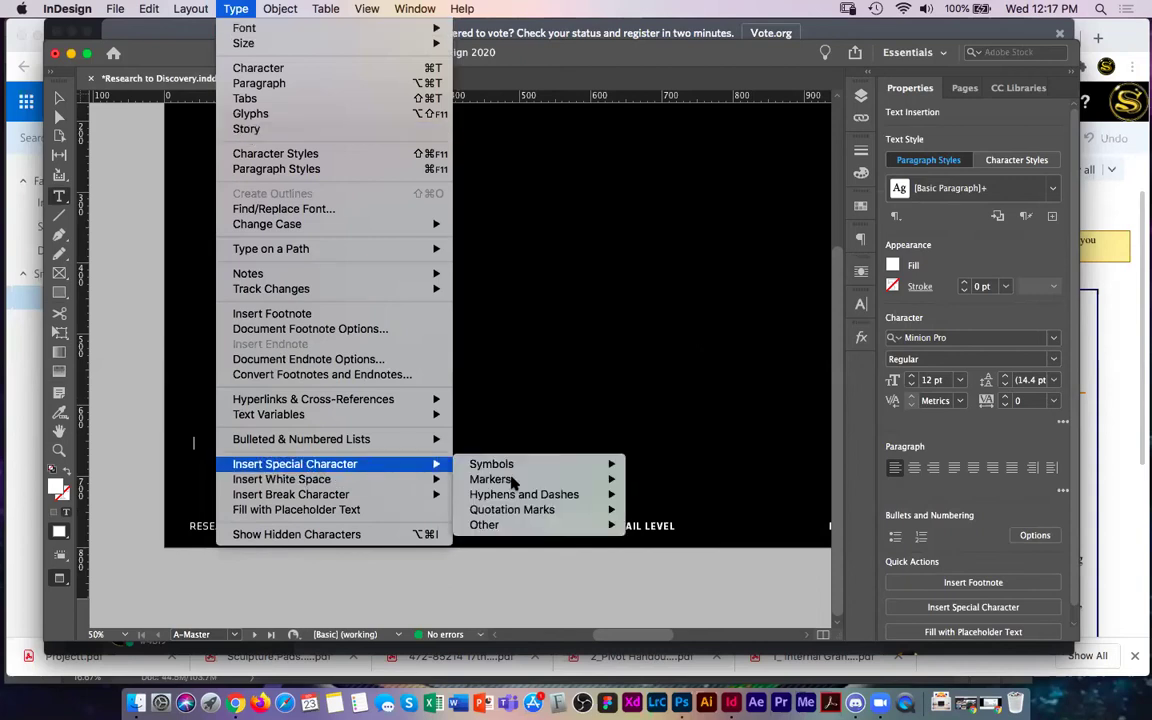
pyautogui.moveTo(509, 482)
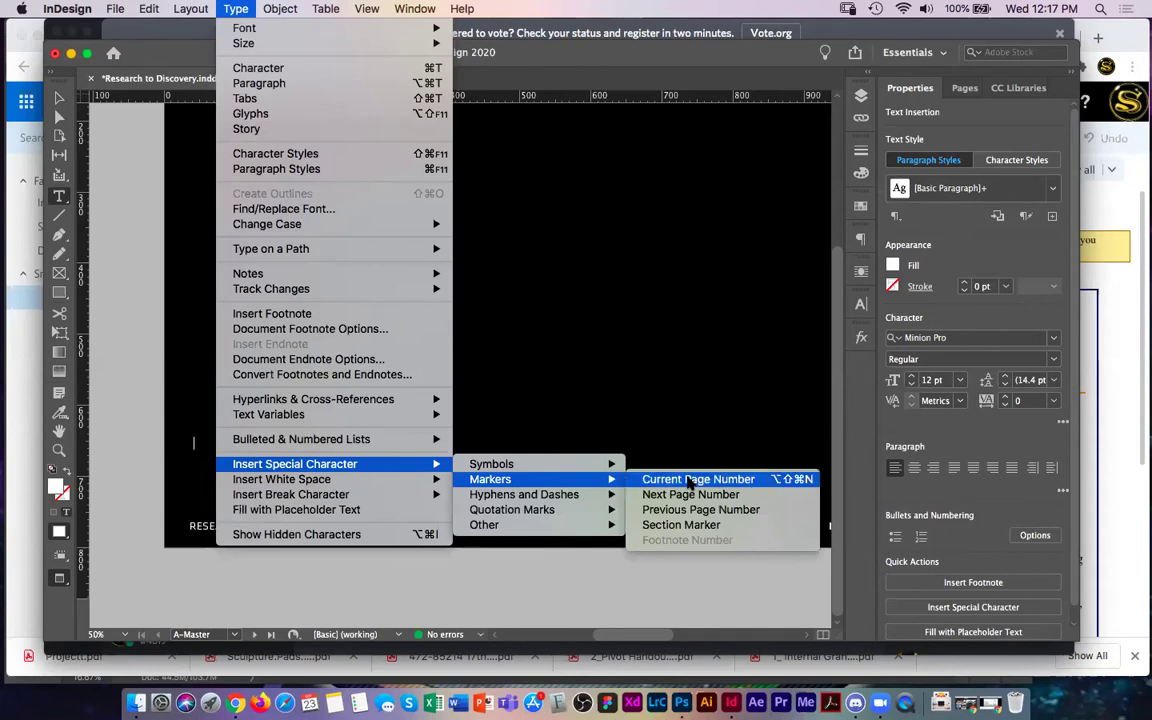
pyautogui.click(716, 490)
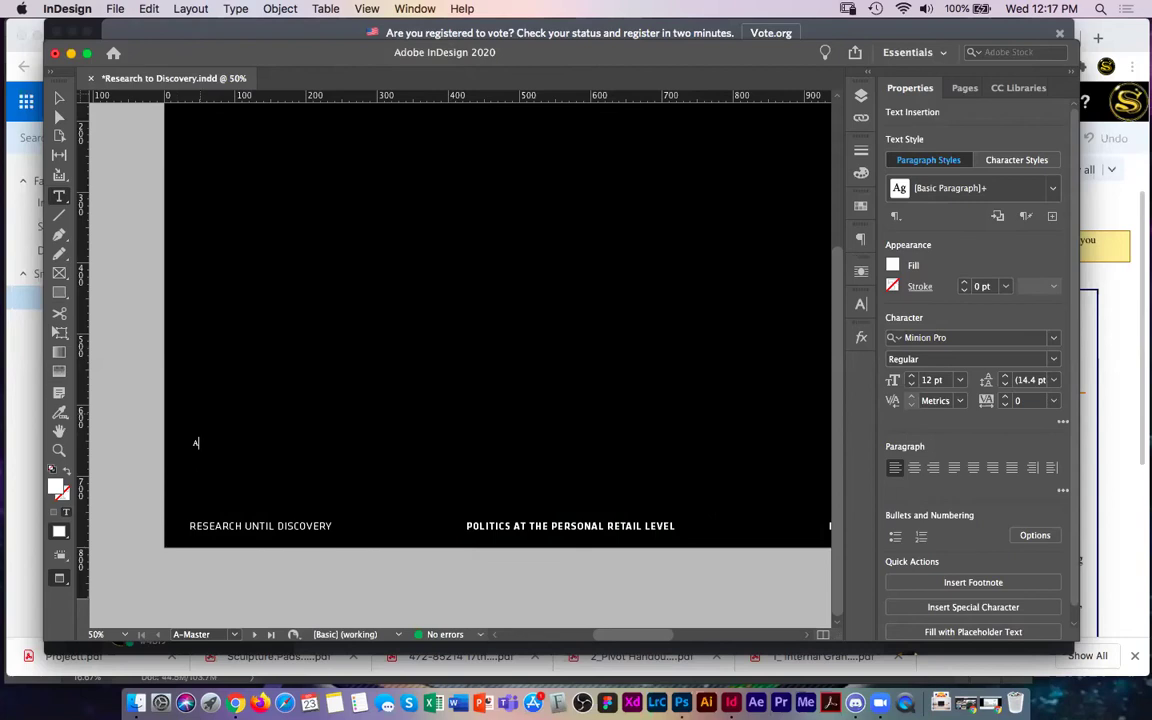
# - Select the page number marker and enlarge its font size to 72 pt
pyautogui.hotkey('shift', 'Left')
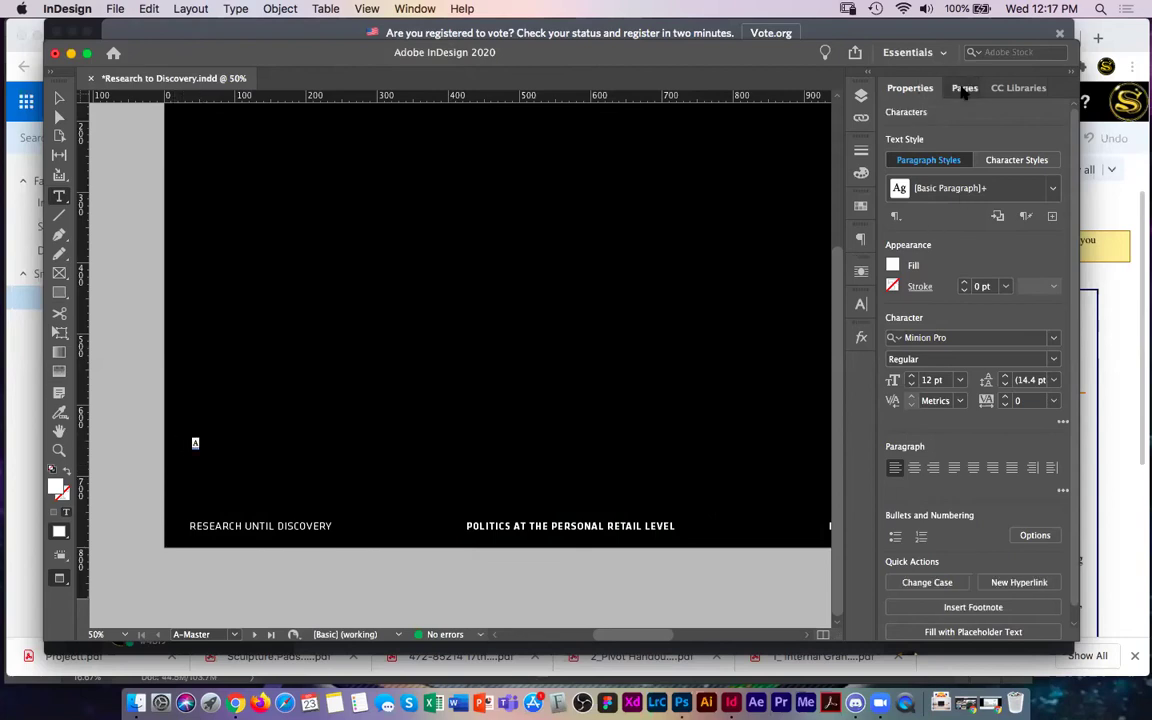
pyautogui.click(965, 88)
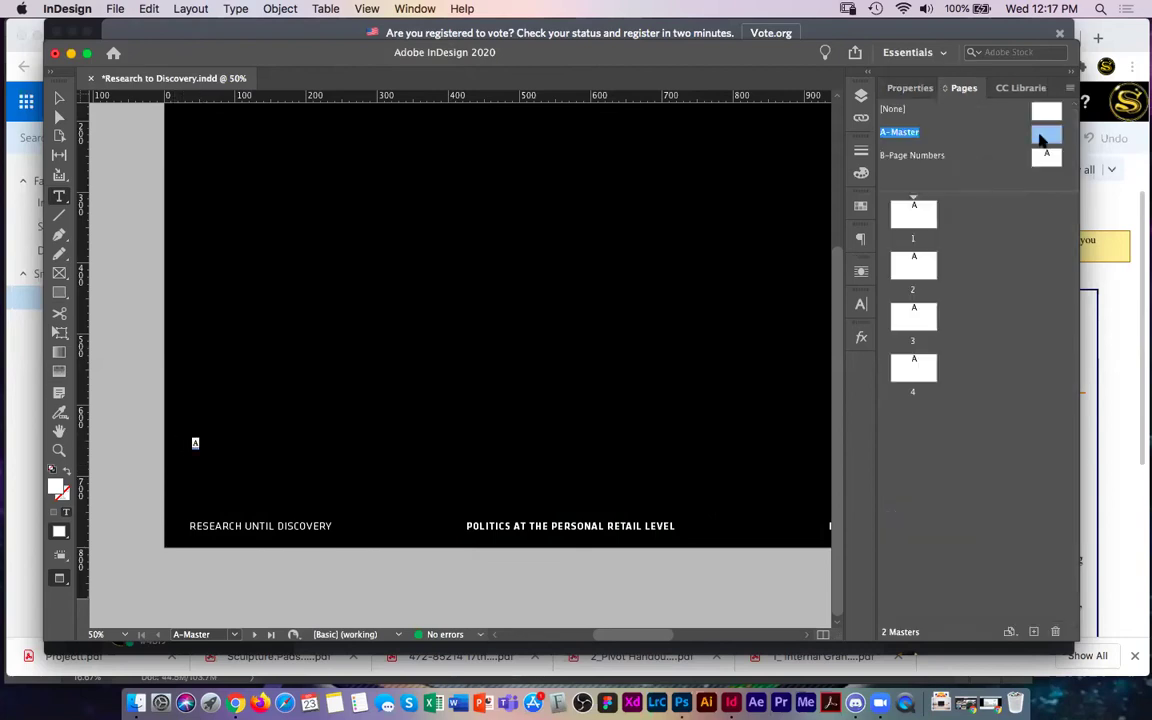
pyautogui.click(910, 88)
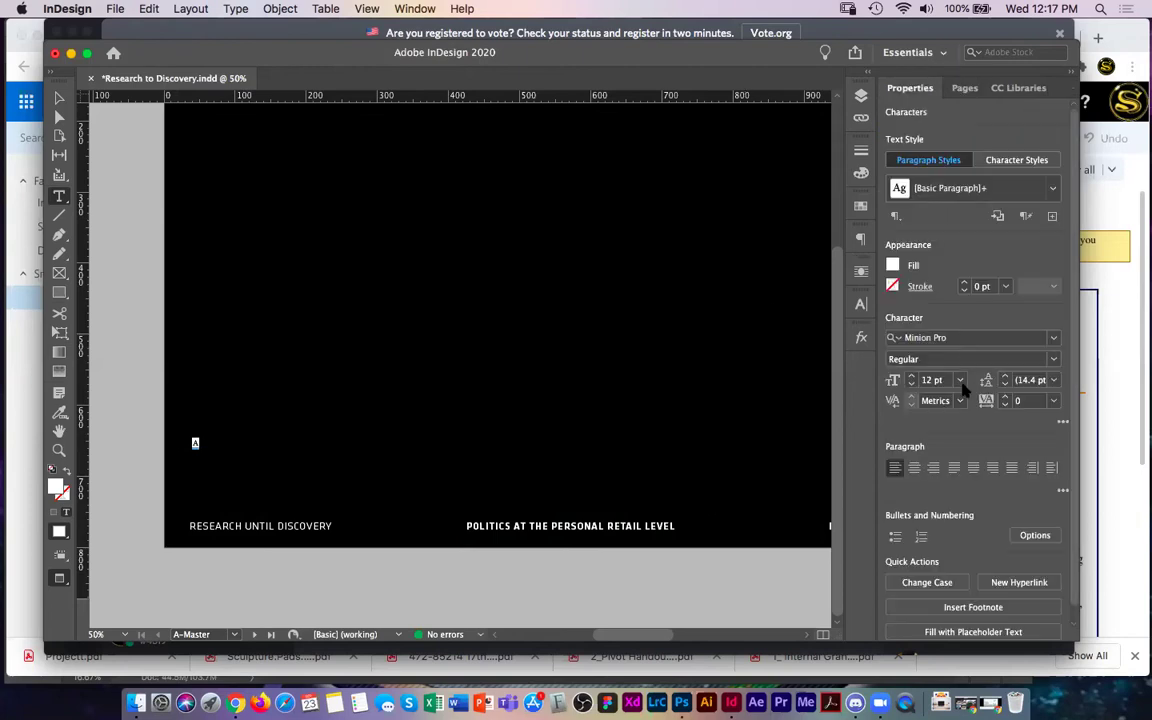
pyautogui.click(960, 381)
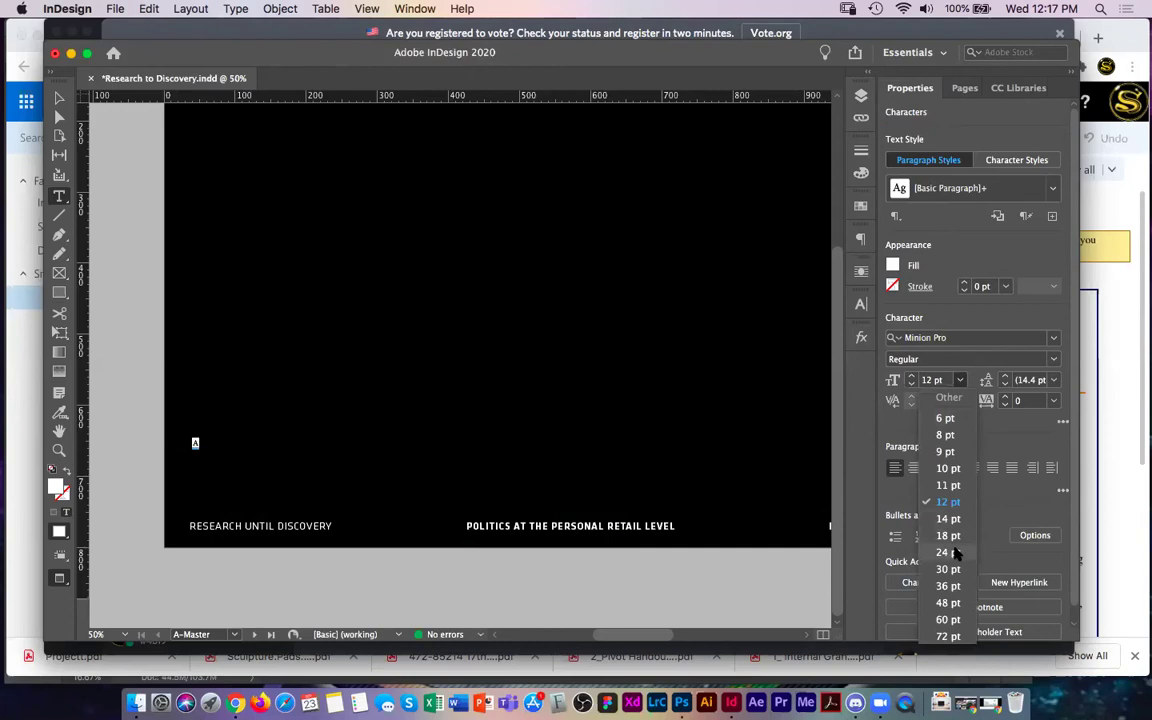
pyautogui.click(955, 552)
pyautogui.click(960, 381)
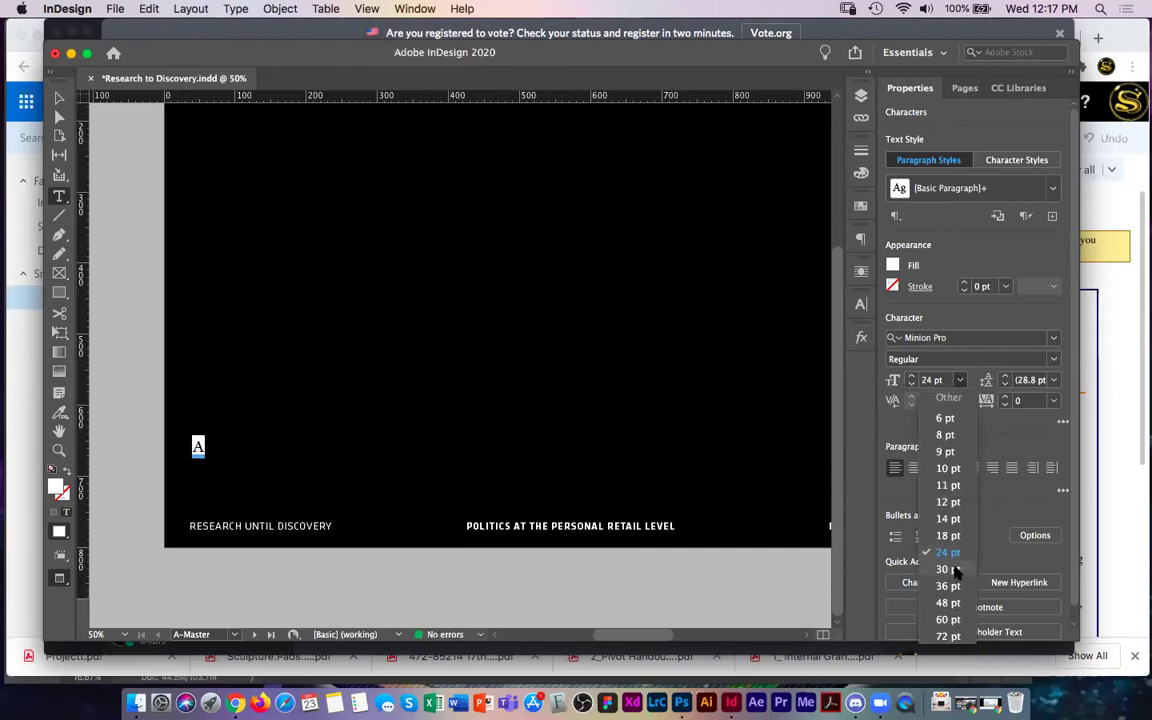
pyautogui.click(955, 570)
pyautogui.click(960, 381)
pyautogui.click(955, 640)
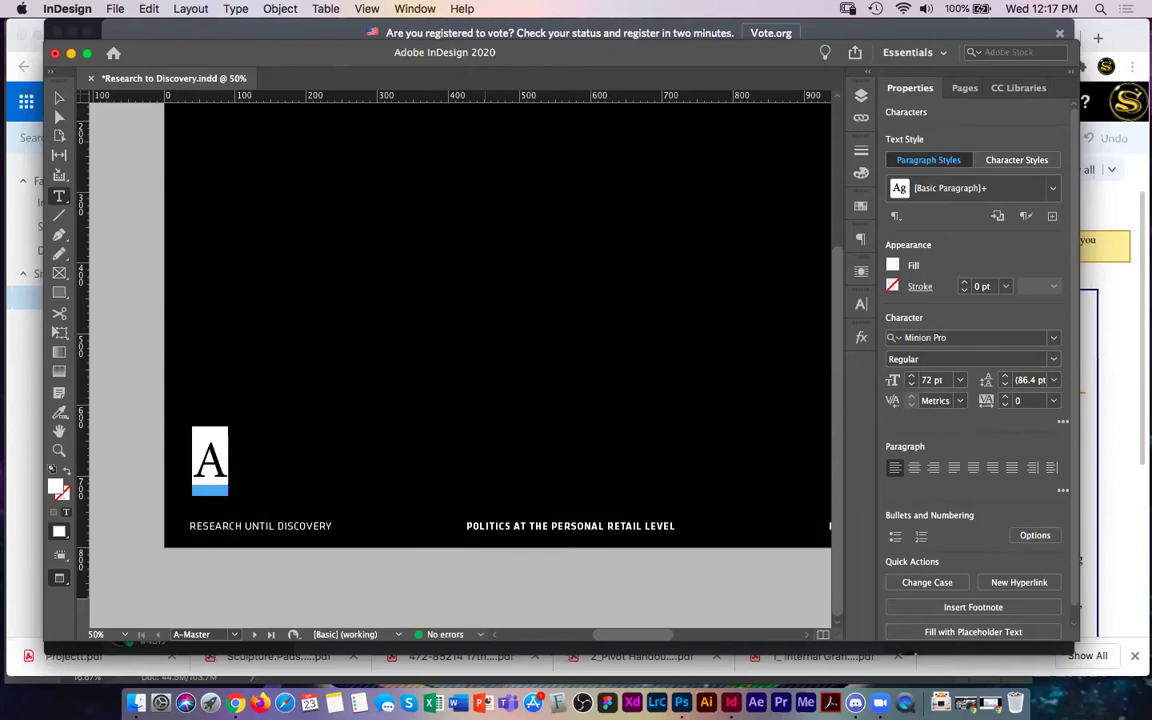
# - Shrink the page number frame to 144 px wide and about 52 px high, keeping it above the footer text
pyautogui.click(59, 97)
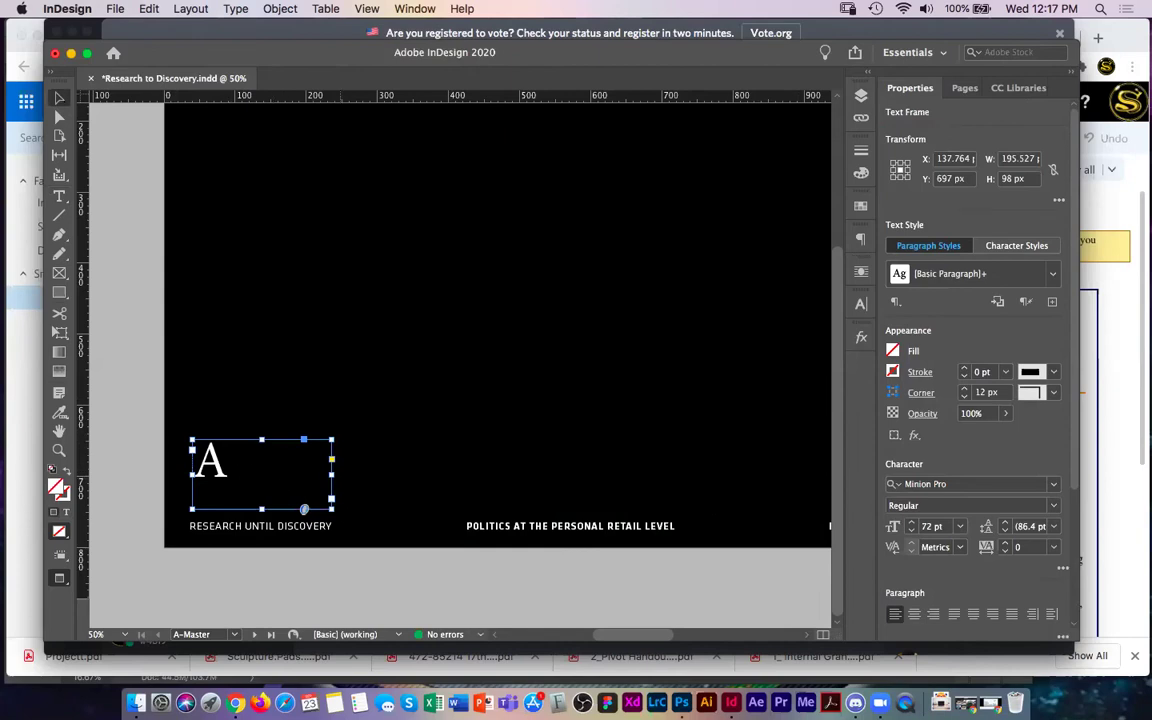
pyautogui.moveTo(332, 440); pyautogui.dragTo(331, 468)
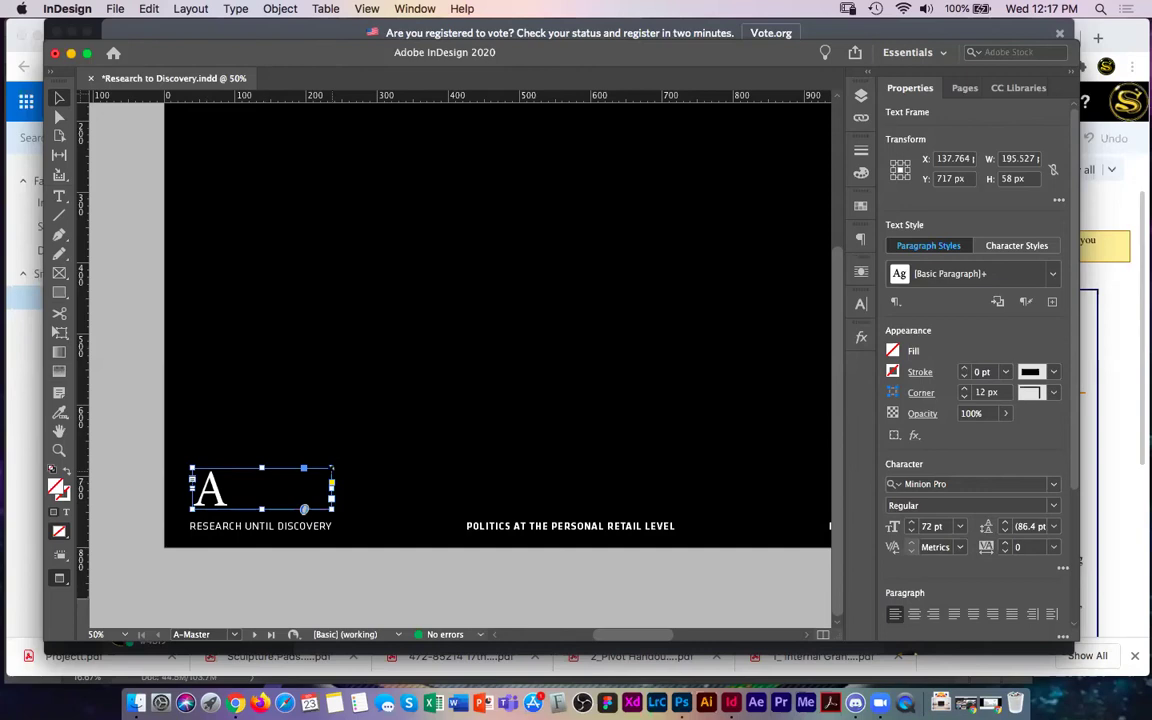
pyautogui.click(334, 467)
pyautogui.moveTo(332, 467); pyautogui.dragTo(295, 472)
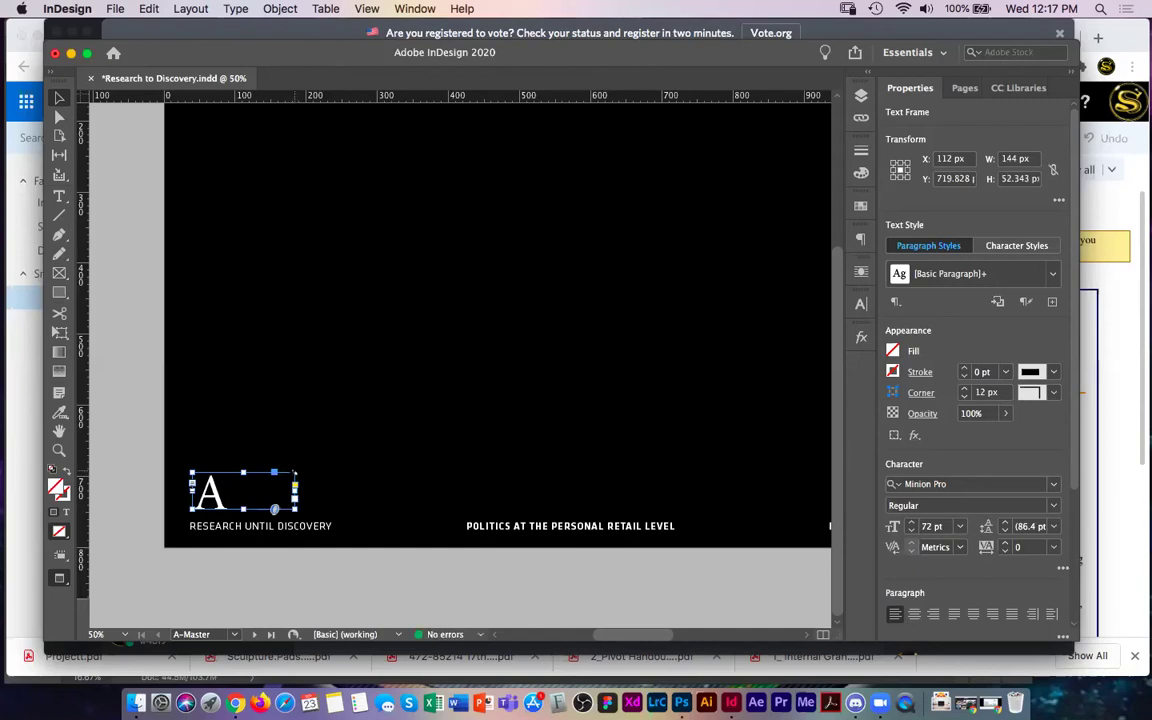
# - Try enlarging the page number frame on A-Master to 476 × 340 px and undo the resize
pyautogui.moveTo(295, 471); pyautogui.dragTo(530, 267)
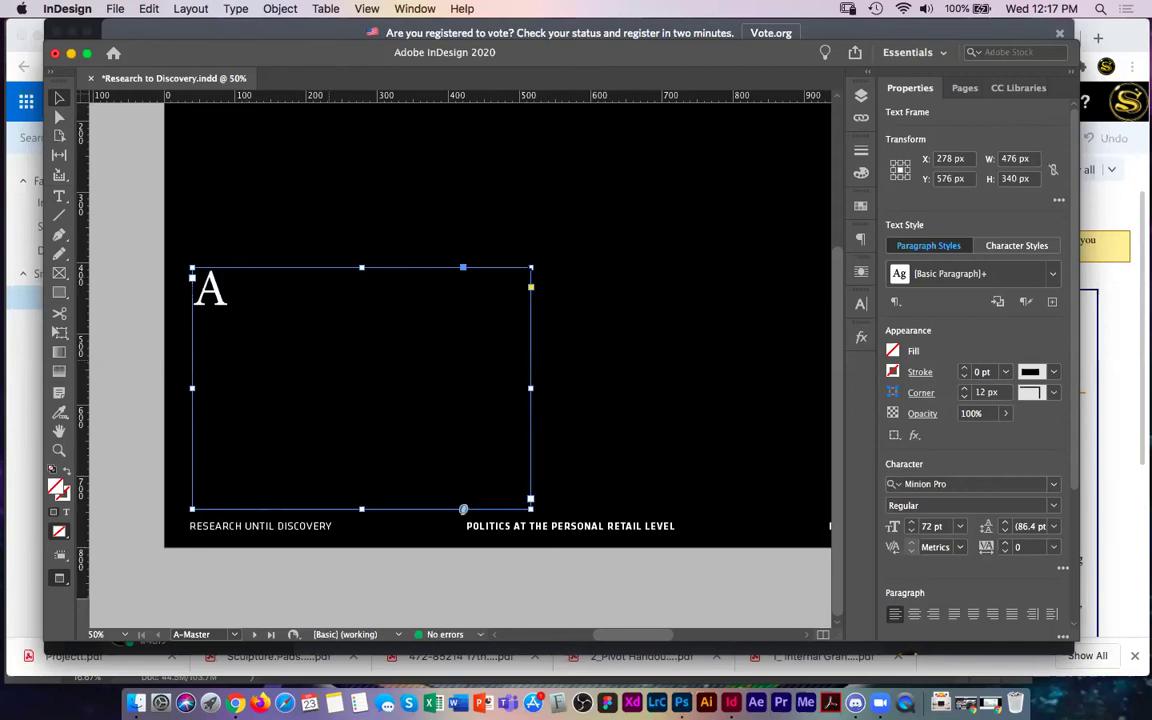
pyautogui.press('super+z')
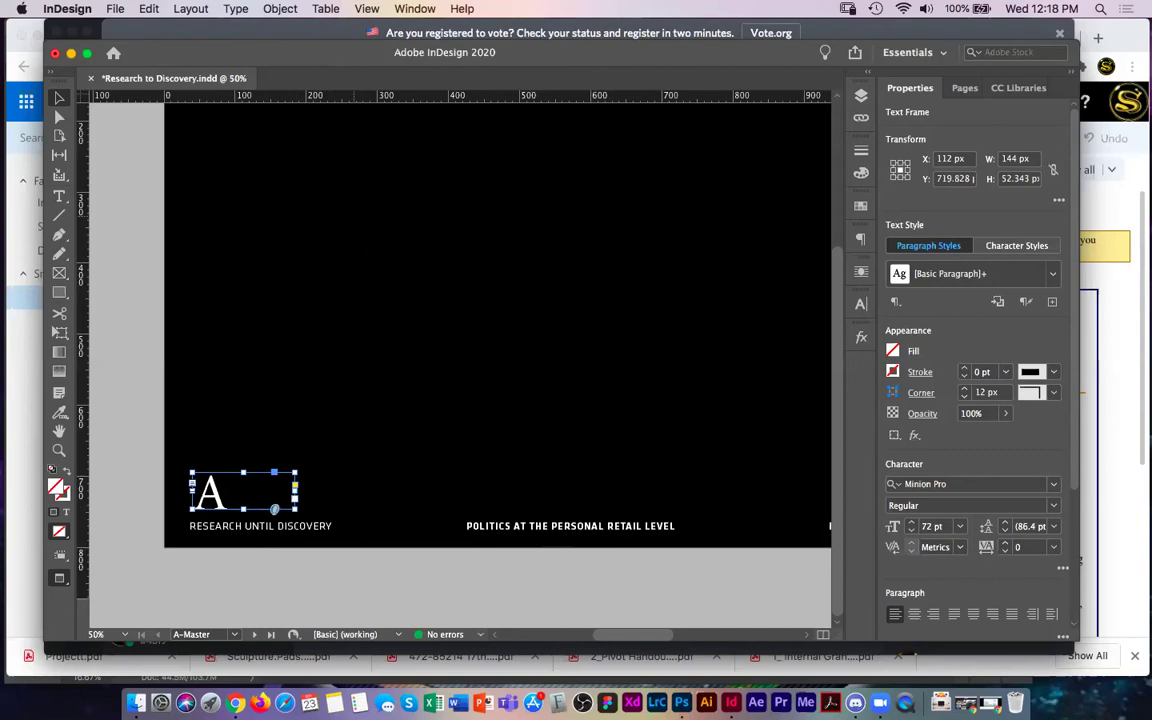
# - Cut the page number frame from A-Master and paste it in place on the B-Page Numbers master
pyautogui.click(964, 88)
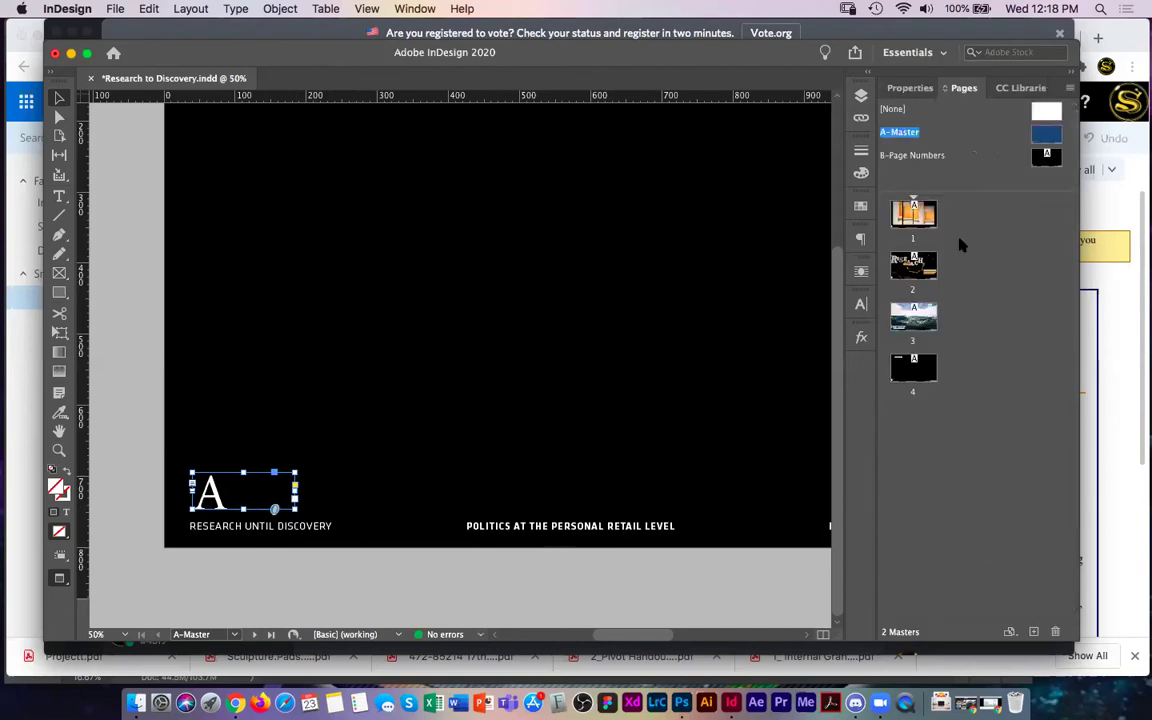
pyautogui.doubleClick(913, 370)
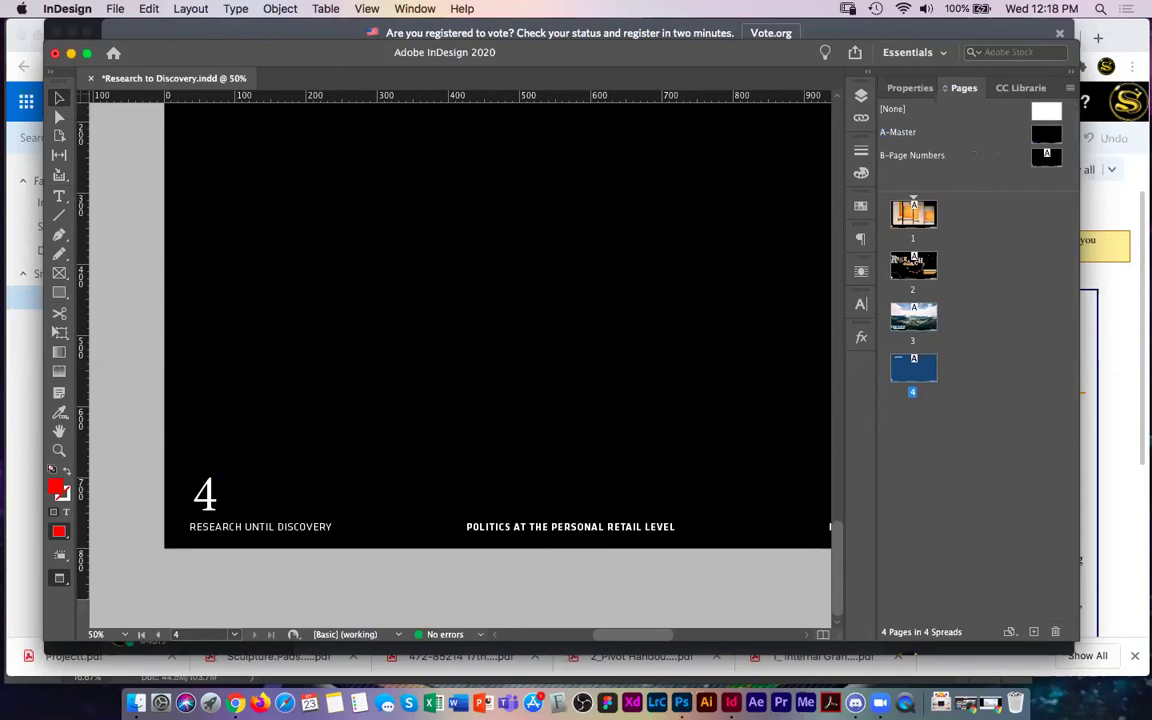
pyautogui.doubleClick(1046, 134)
pyautogui.click(210, 493)
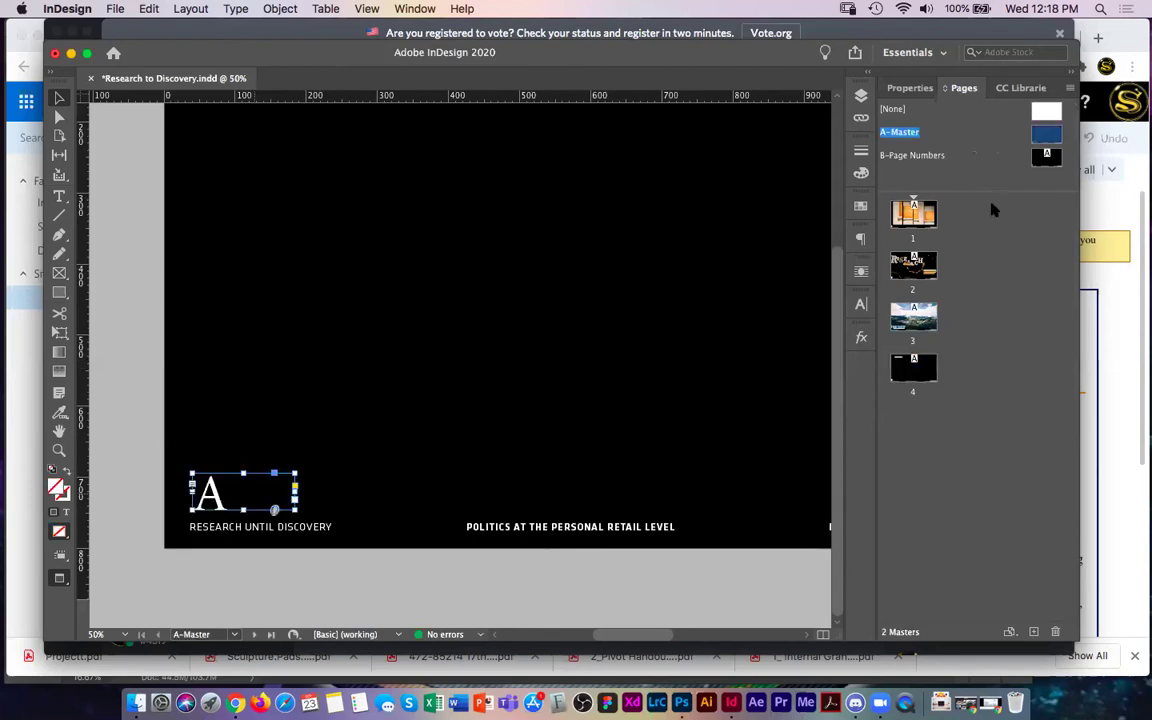
pyautogui.press('Delete')
pyautogui.doubleClick(912, 155)
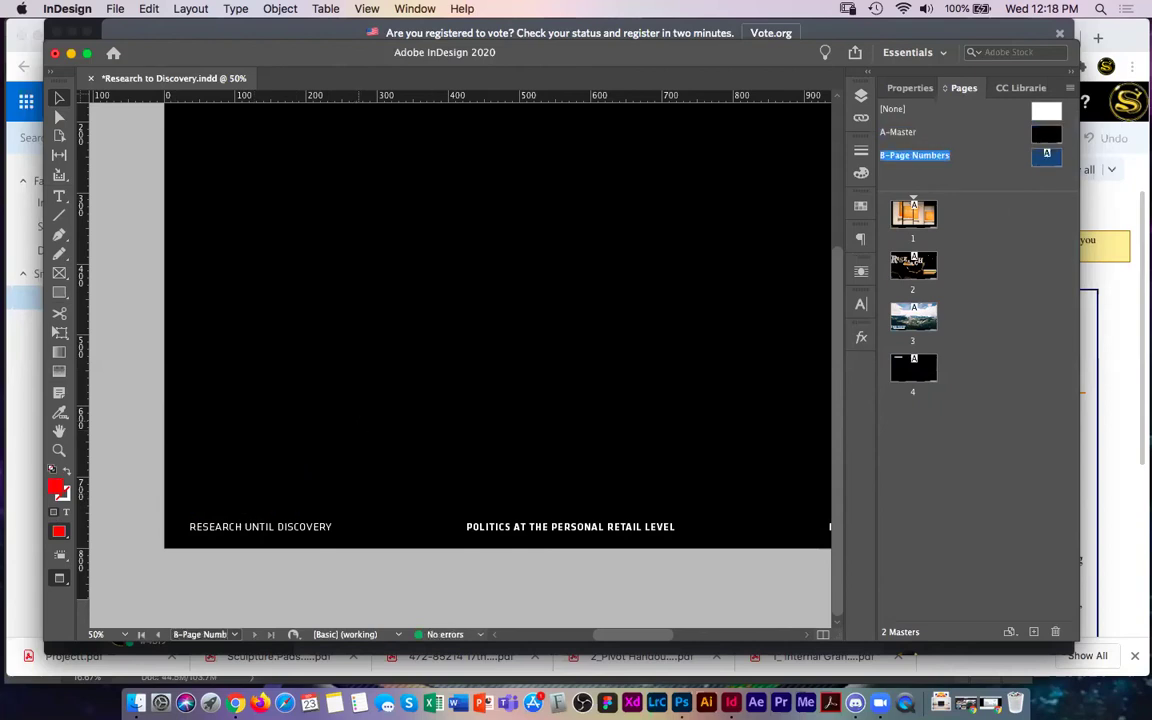
pyautogui.click(148, 9)
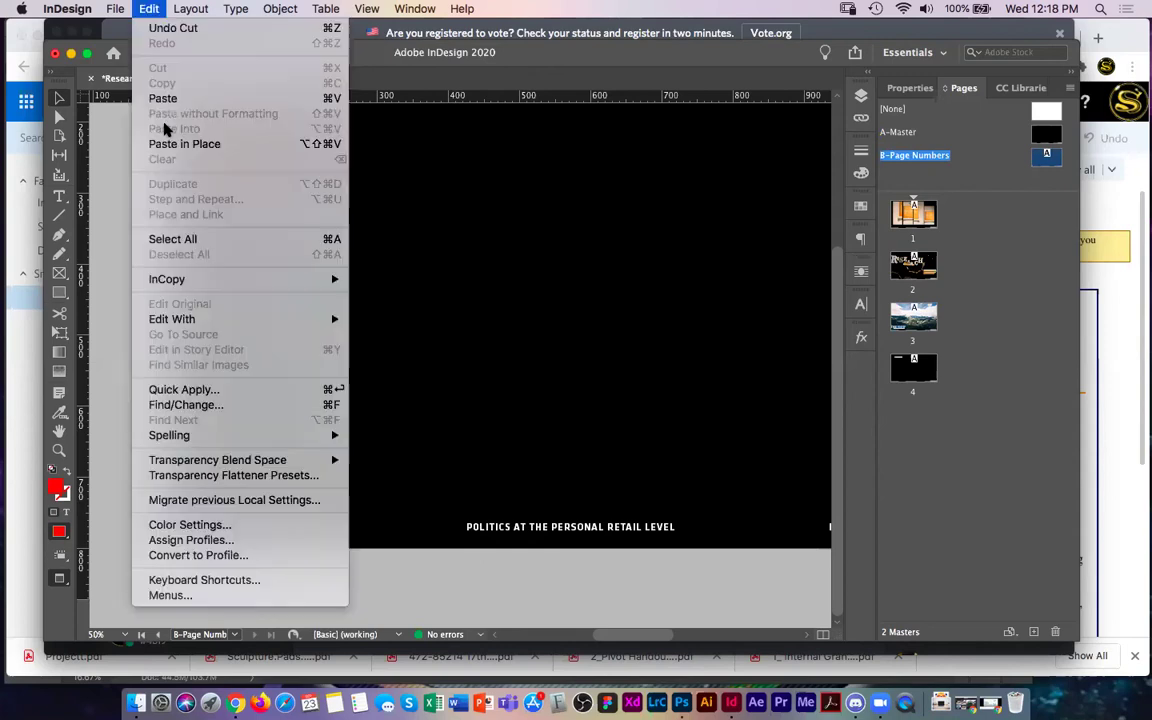
pyautogui.click(185, 144)
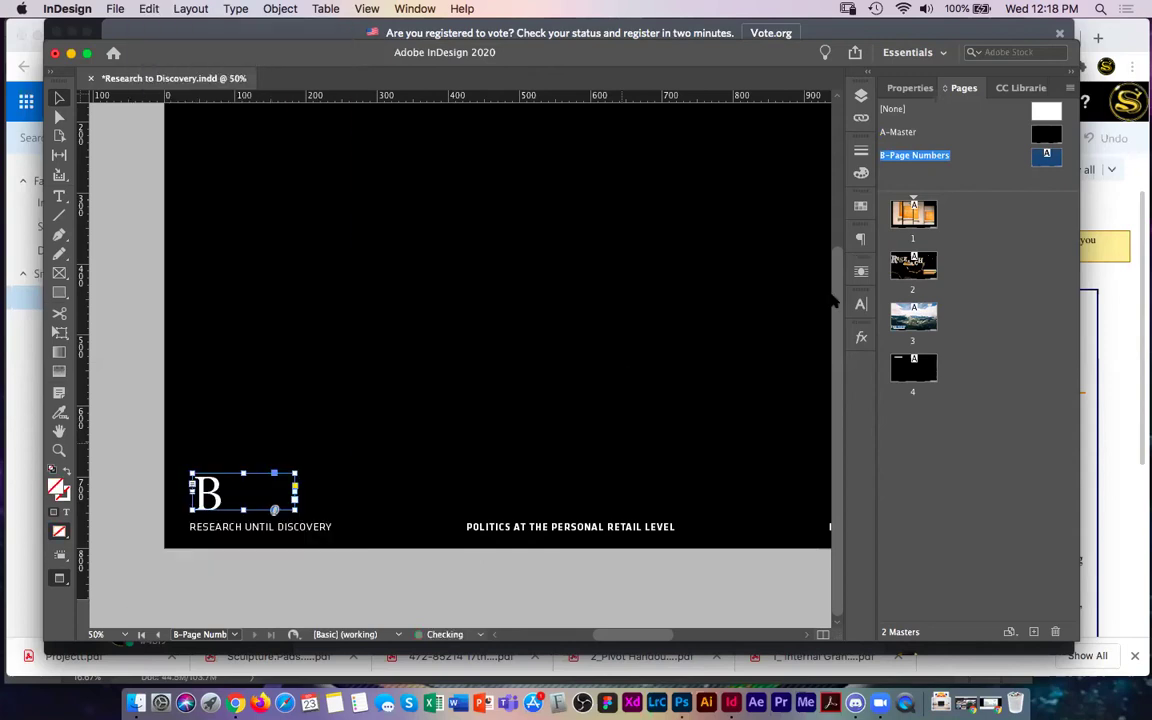
# - Apply the B-Page Numbers master to page 4
pyautogui.doubleClick(913, 368)
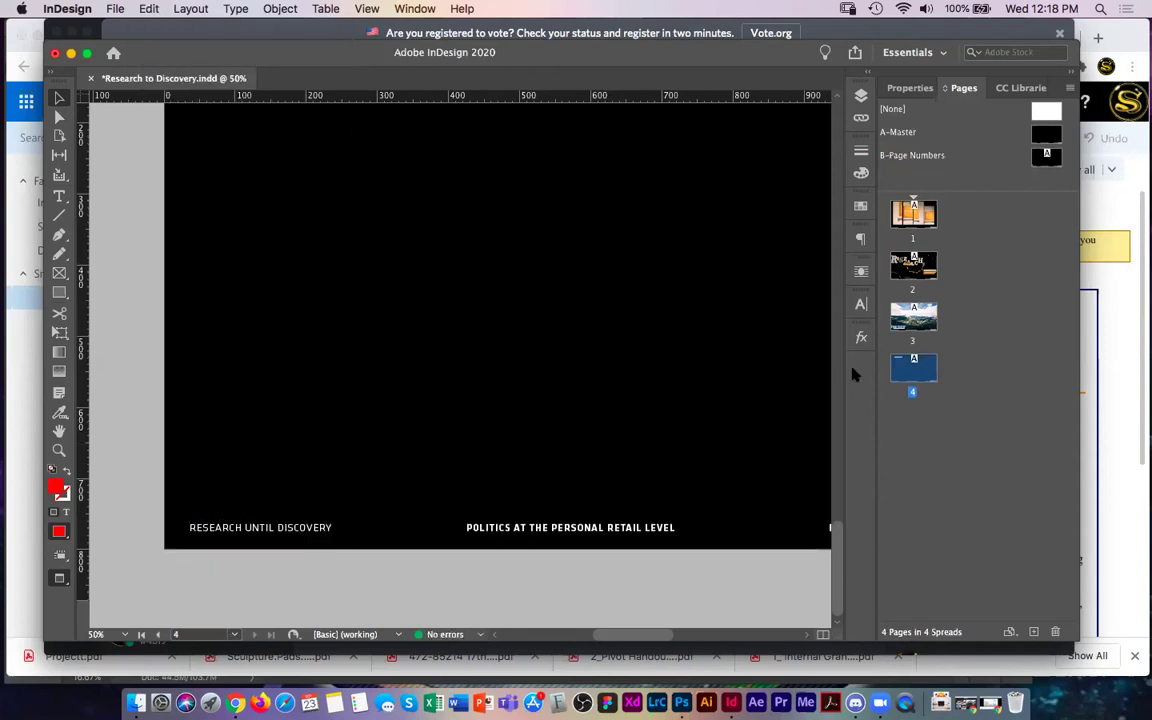
pyautogui.press('z')
pyautogui.keyDown('alt'); pyautogui.click(525, 257); pyautogui.keyUp('alt')
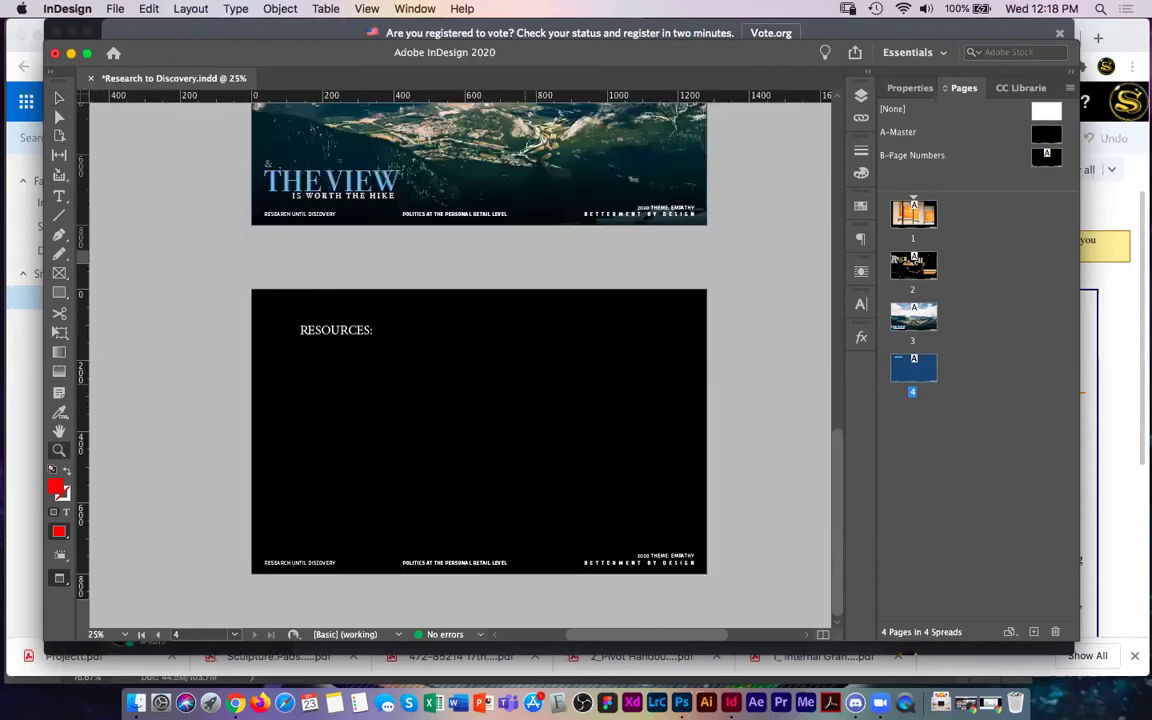
pyautogui.press('v')
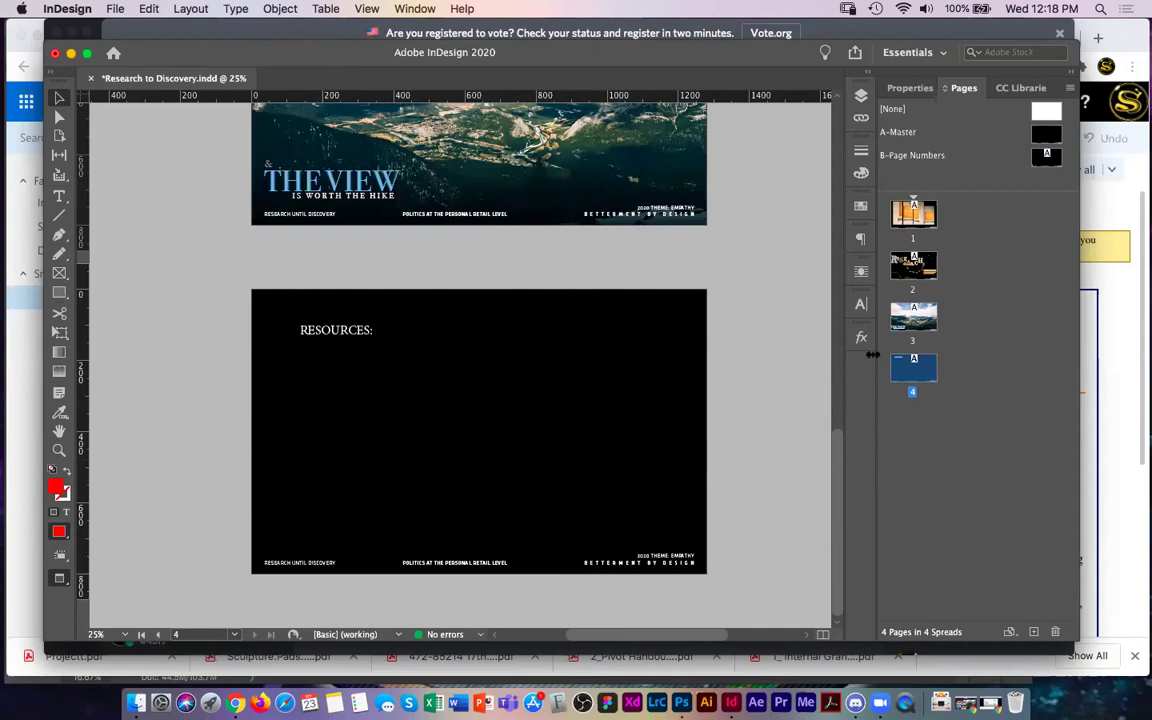
pyautogui.moveTo(1047, 161); pyautogui.dragTo(1010, 165)
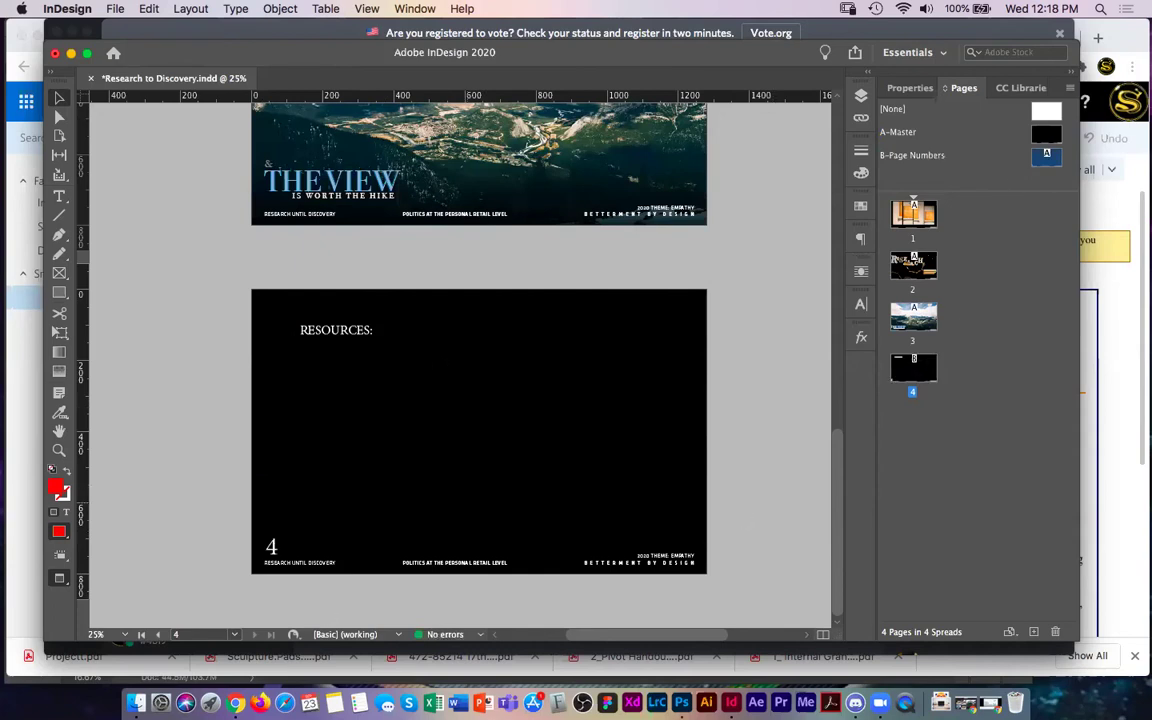
# - Apply the B-Page Numbers master to page 2
pyautogui.scroll(3, 520, 305)
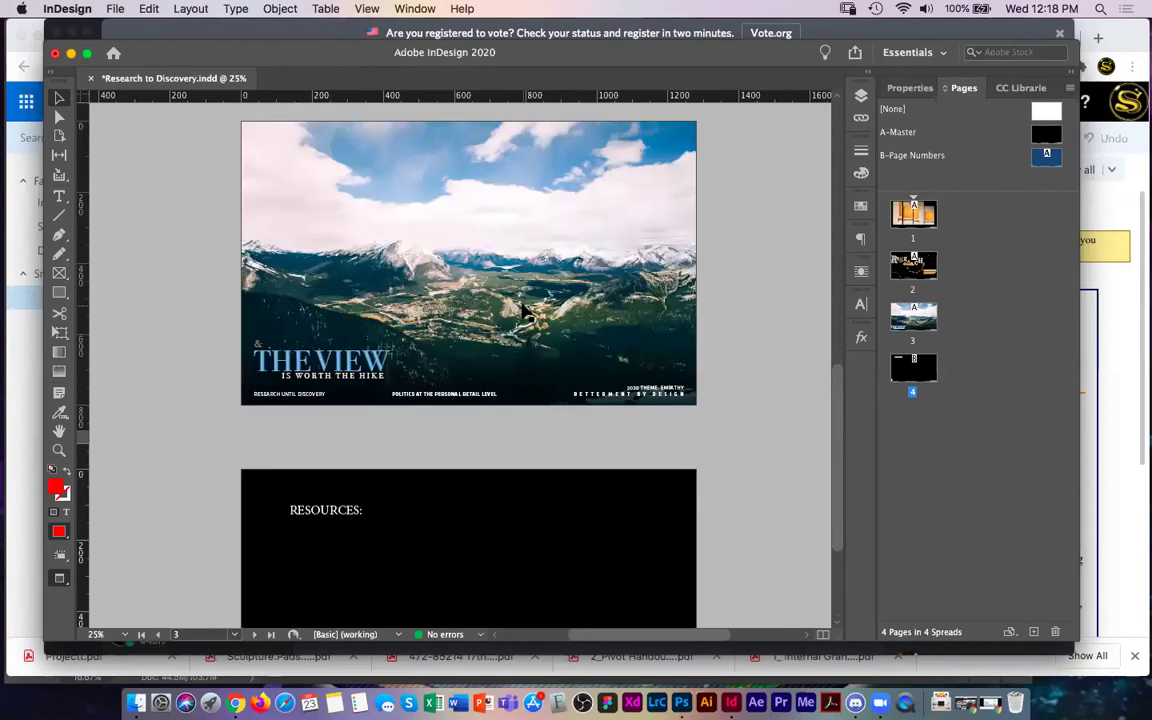
pyautogui.scroll(3, 490, 322)
pyautogui.scroll(3, 490, 322)
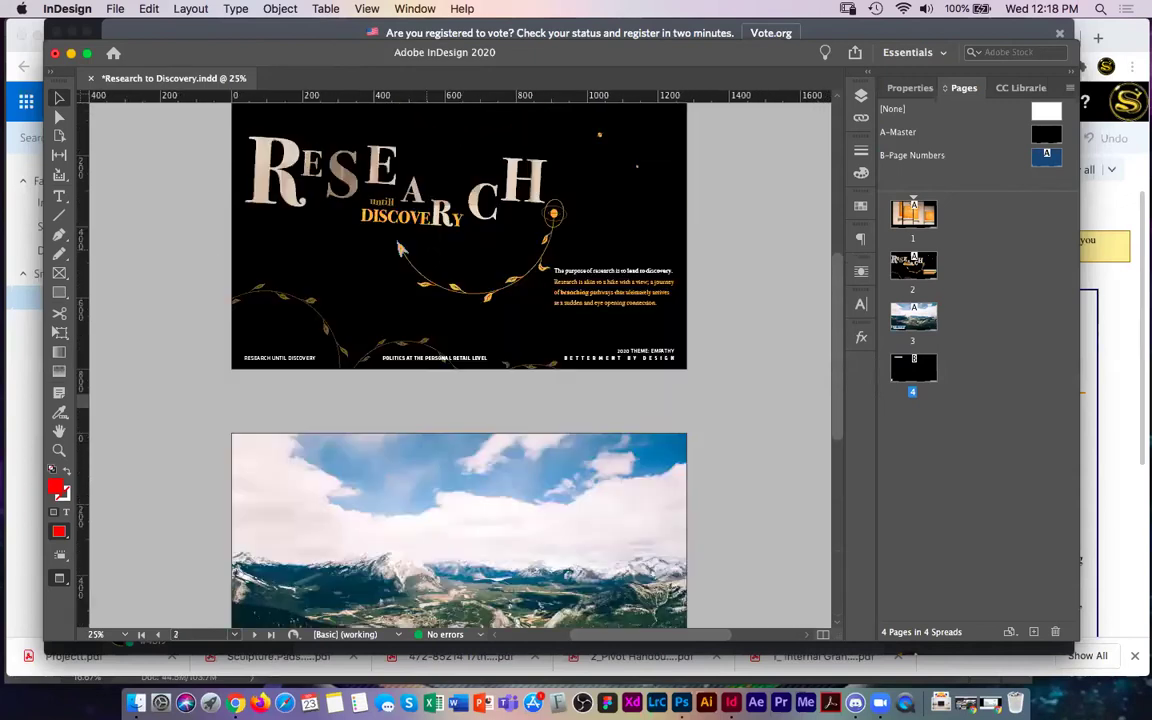
pyautogui.scroll(2, 490, 322)
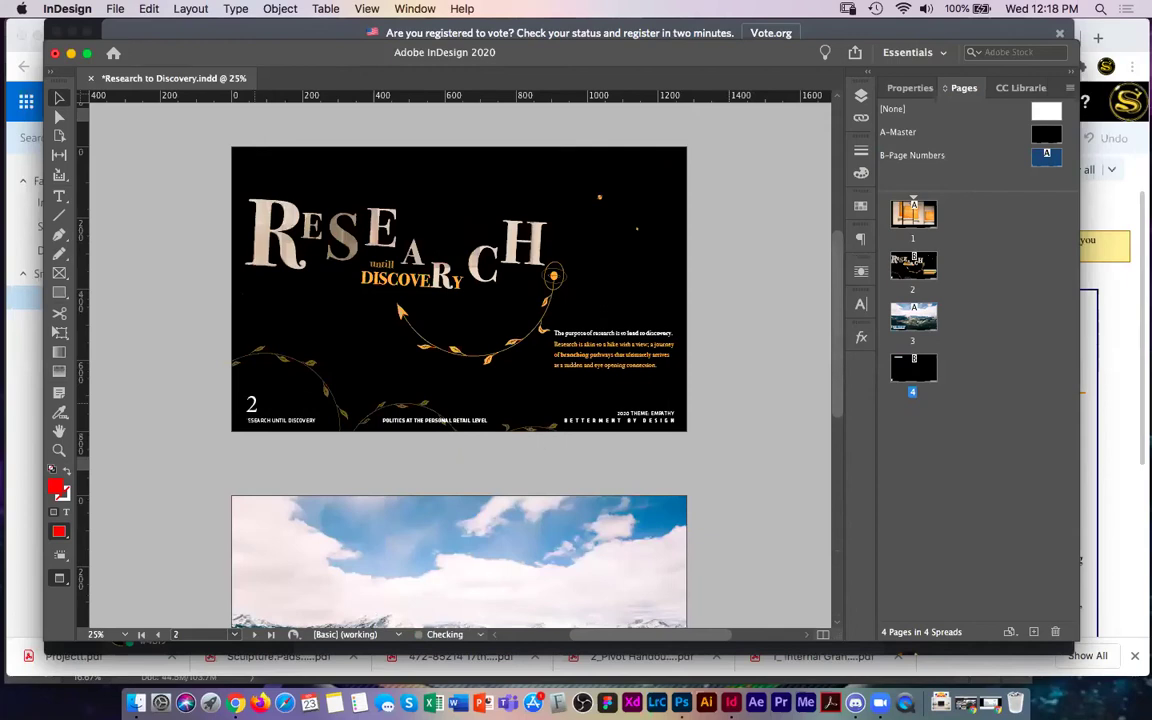
# - Start placing a file on page 4 and browse through WSU, Class Specific Things and Z.Project(s) 1 to the Vote Projects folder
pyautogui.scroll(-3, 470, 488)
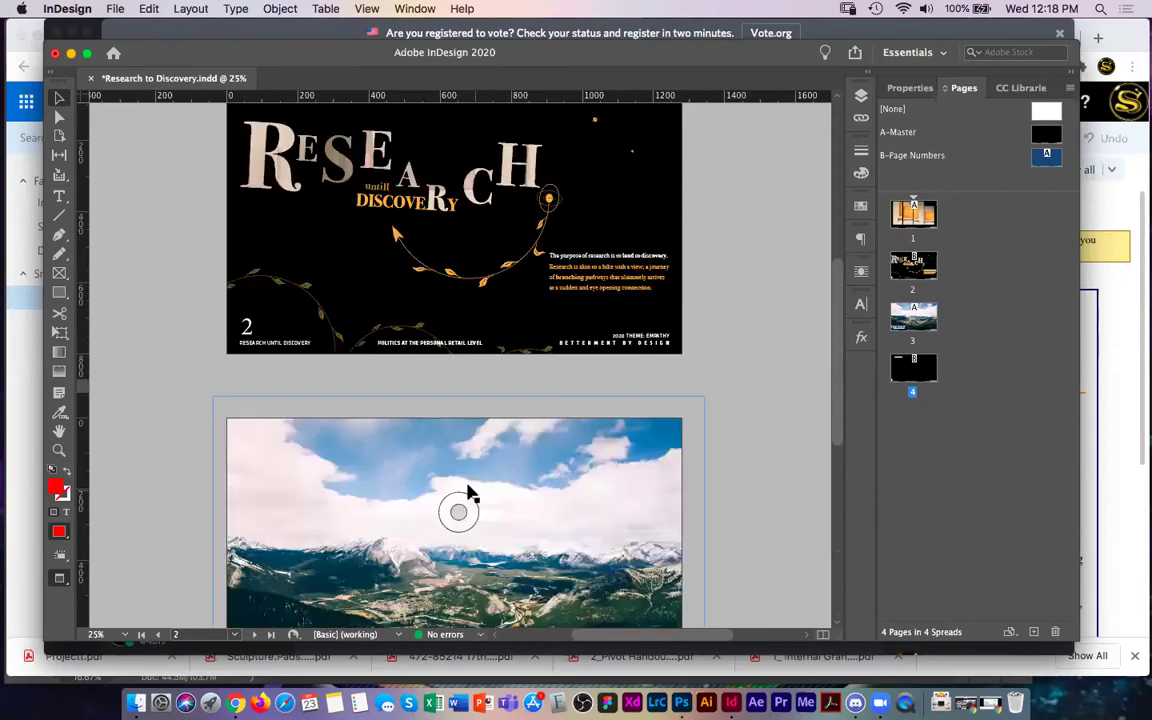
pyautogui.scroll(-8, 470, 488)
pyautogui.scroll(-5, 470, 485)
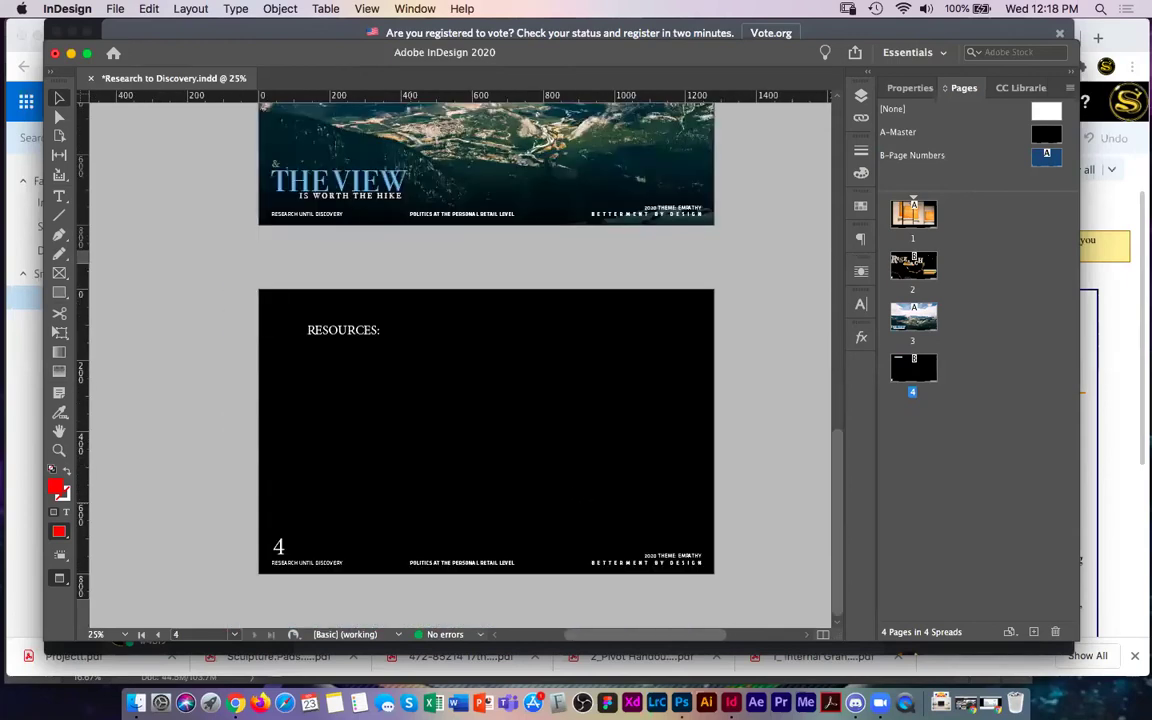
pyautogui.hscroll(3, 424, 272)
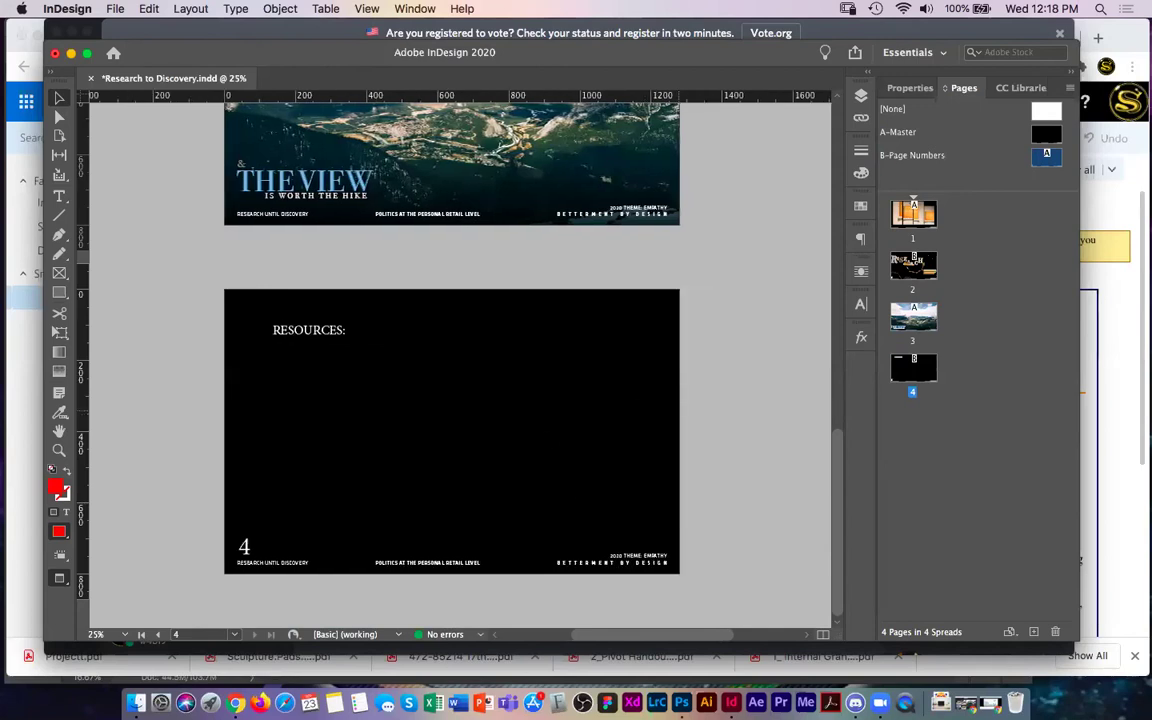
pyautogui.hscroll(1, 424, 272)
pyautogui.click(100, 6)
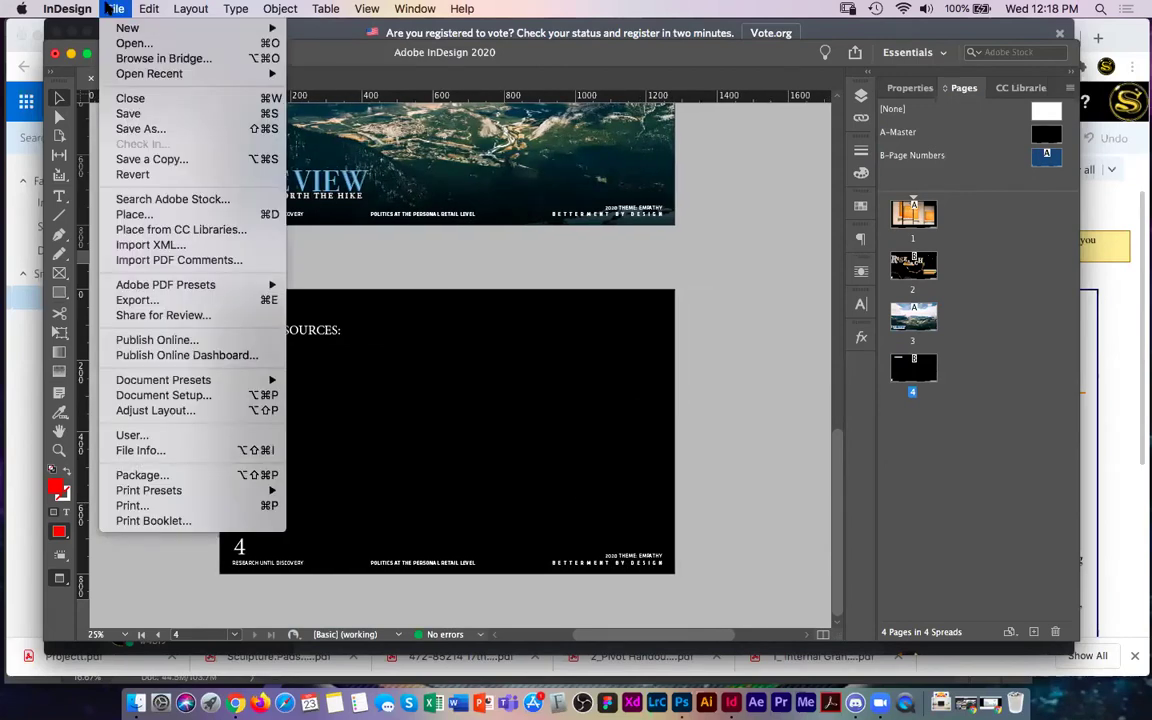
pyautogui.click(152, 216)
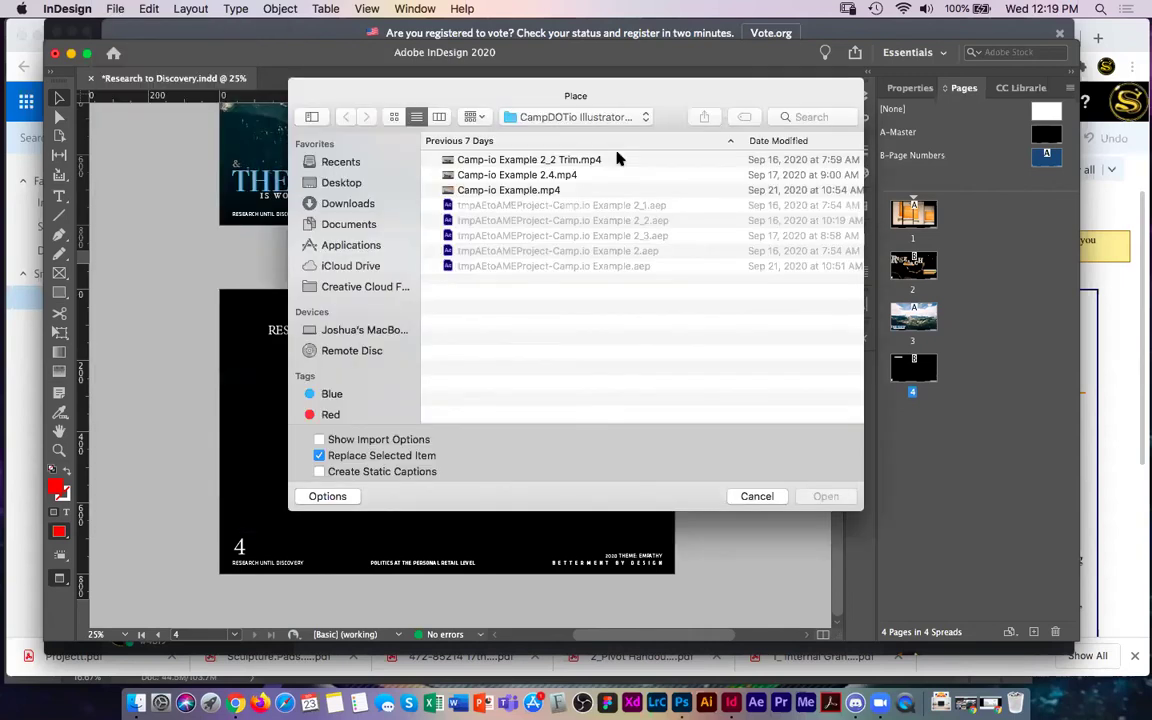
pyautogui.click(620, 130)
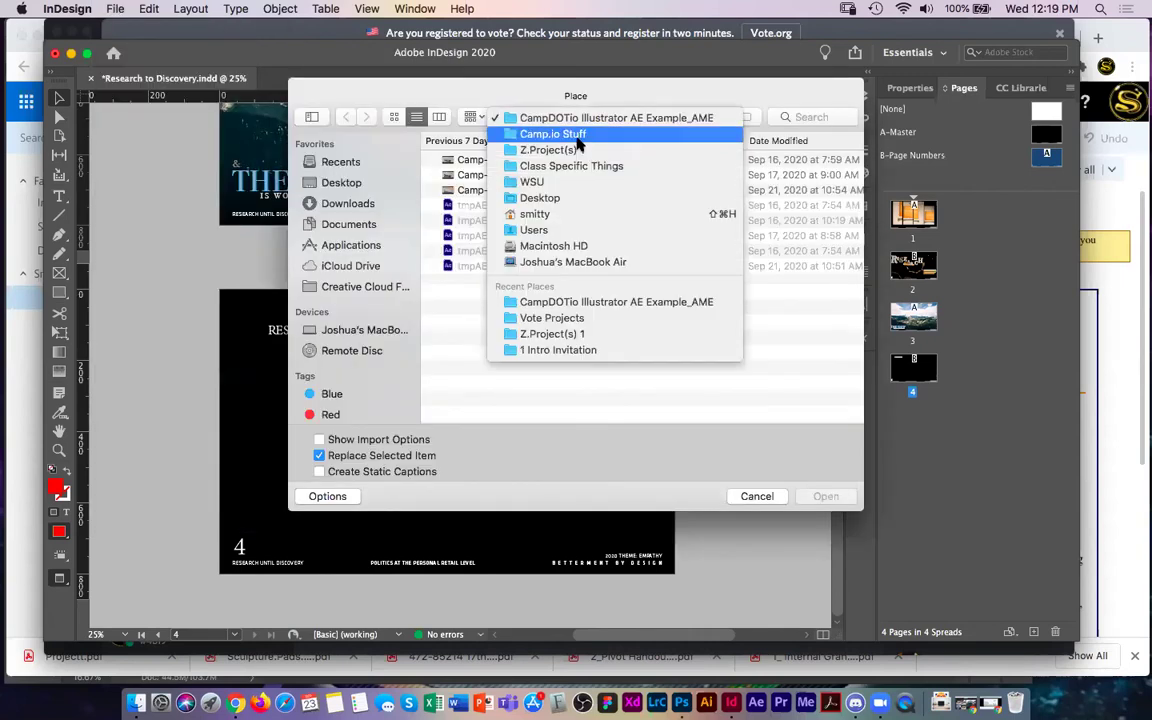
pyautogui.click(565, 391)
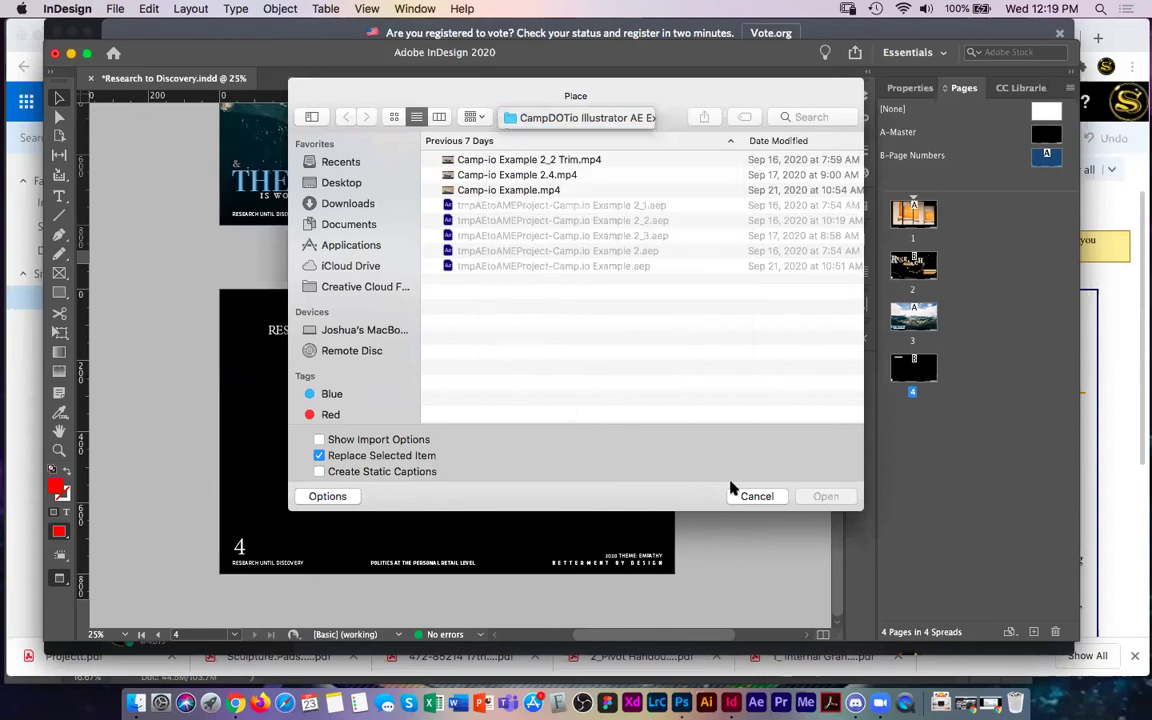
pyautogui.click(580, 117)
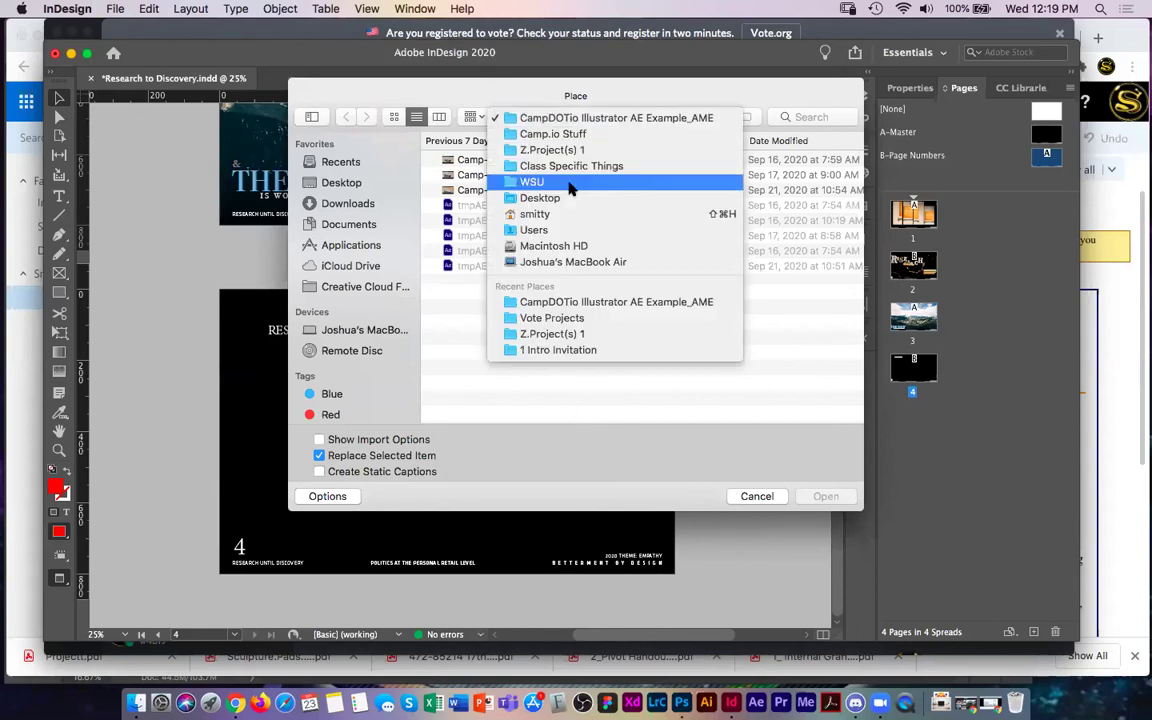
pyautogui.click(531, 182)
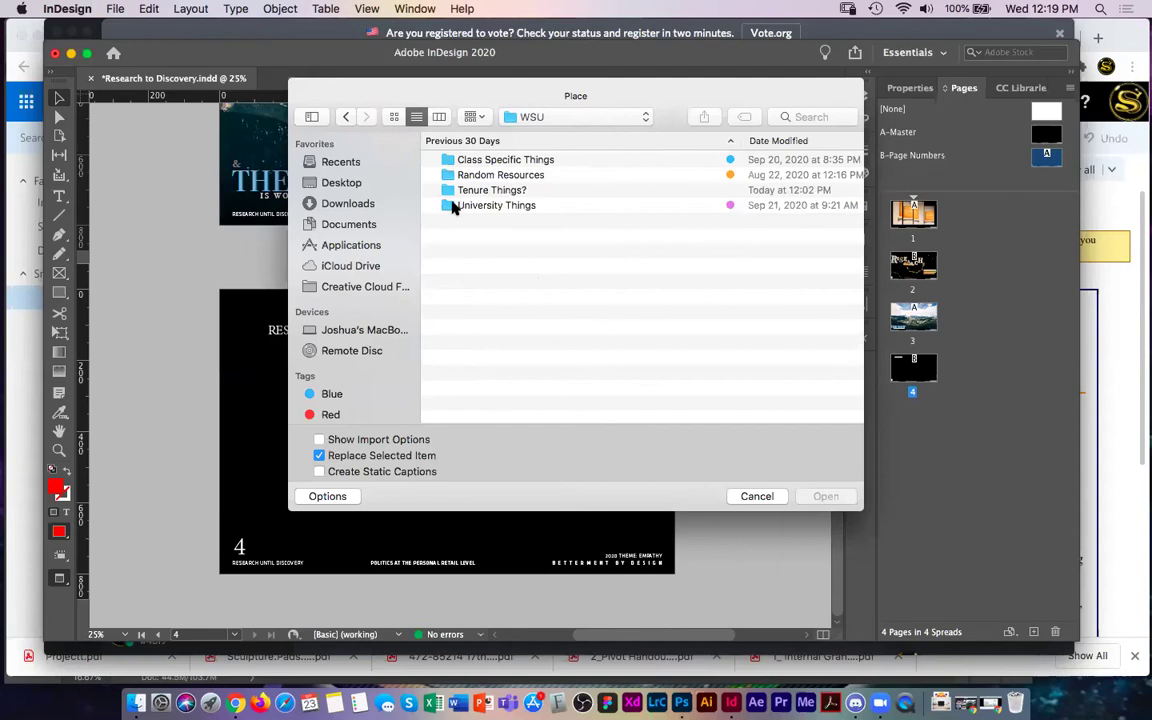
pyautogui.click(449, 160)
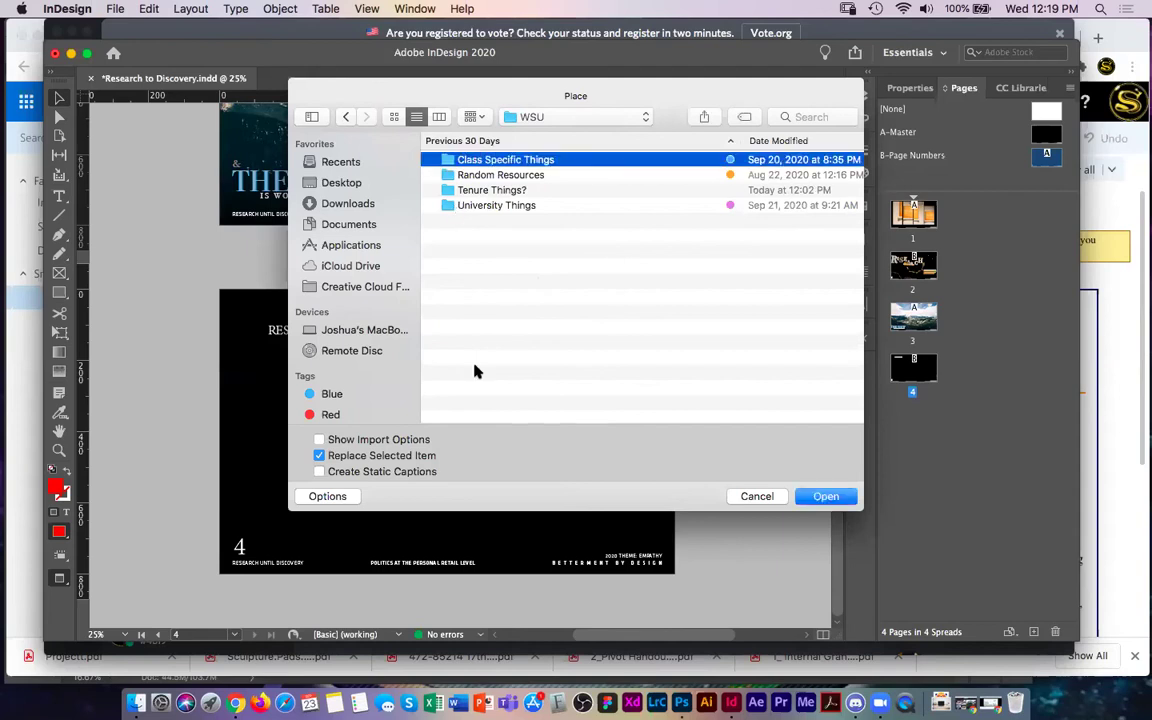
pyautogui.press('Return')
pyautogui.doubleClick(470, 357)
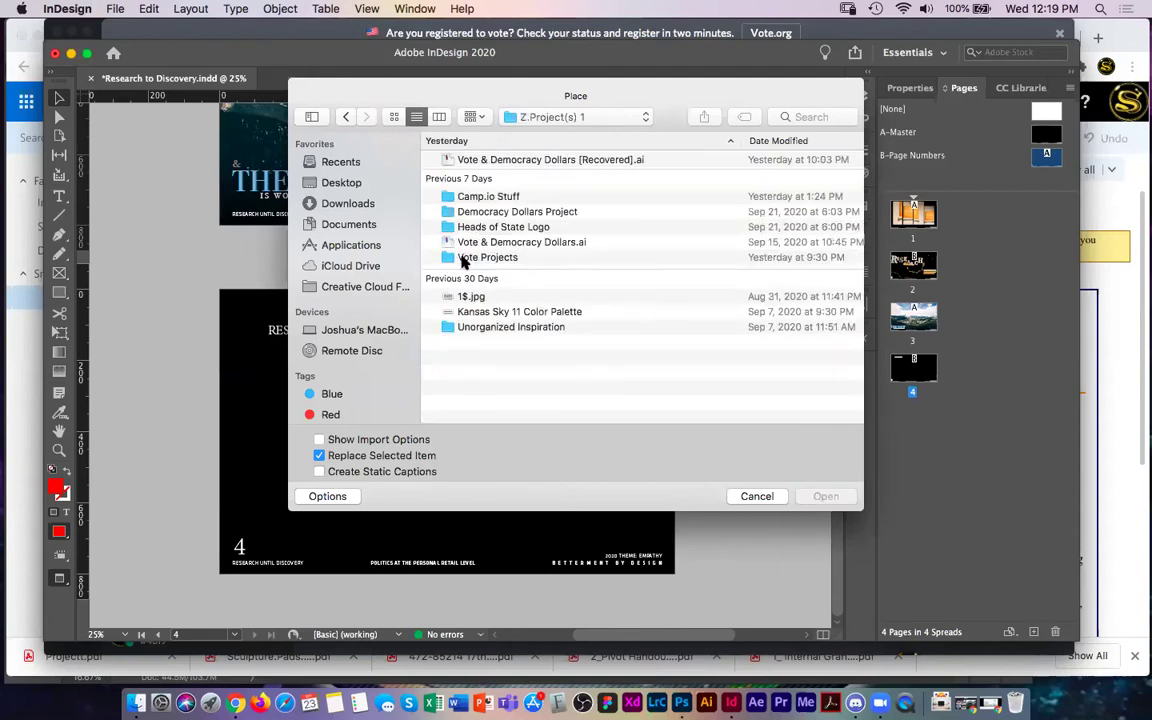
pyautogui.doubleClick(472, 259)
# - Choose Vote 2.JPG from the Vote Projects folder and load it for placing
pyautogui.click(512, 262)
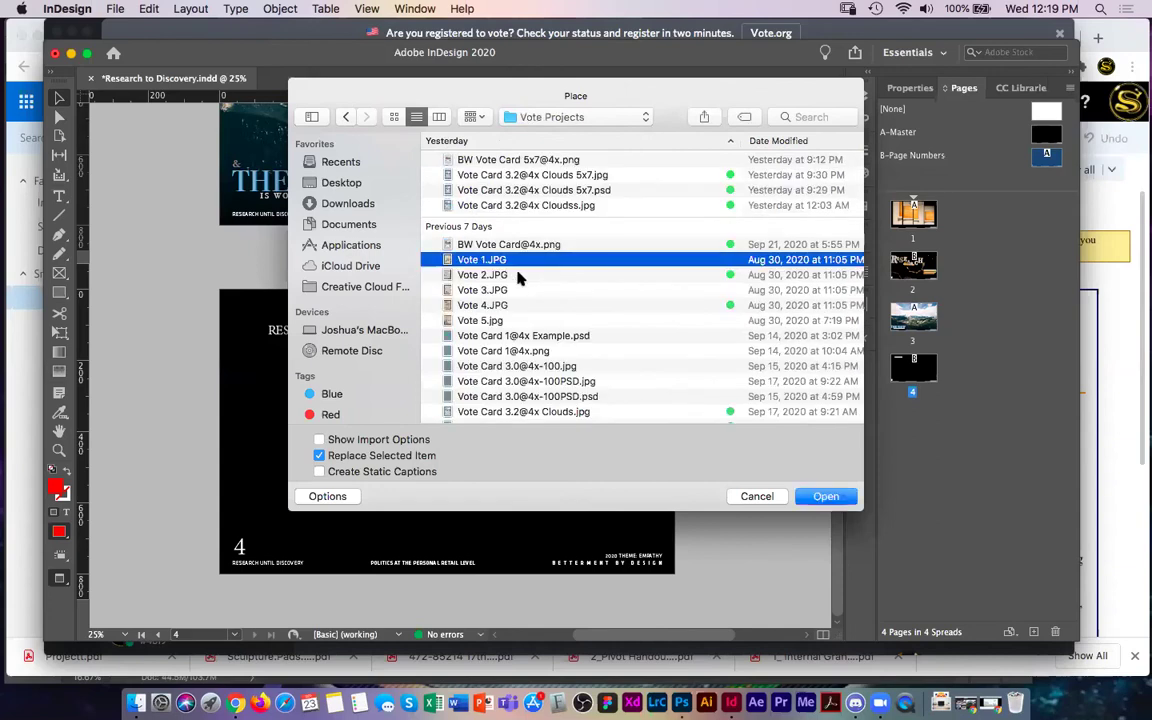
pyautogui.click(515, 305)
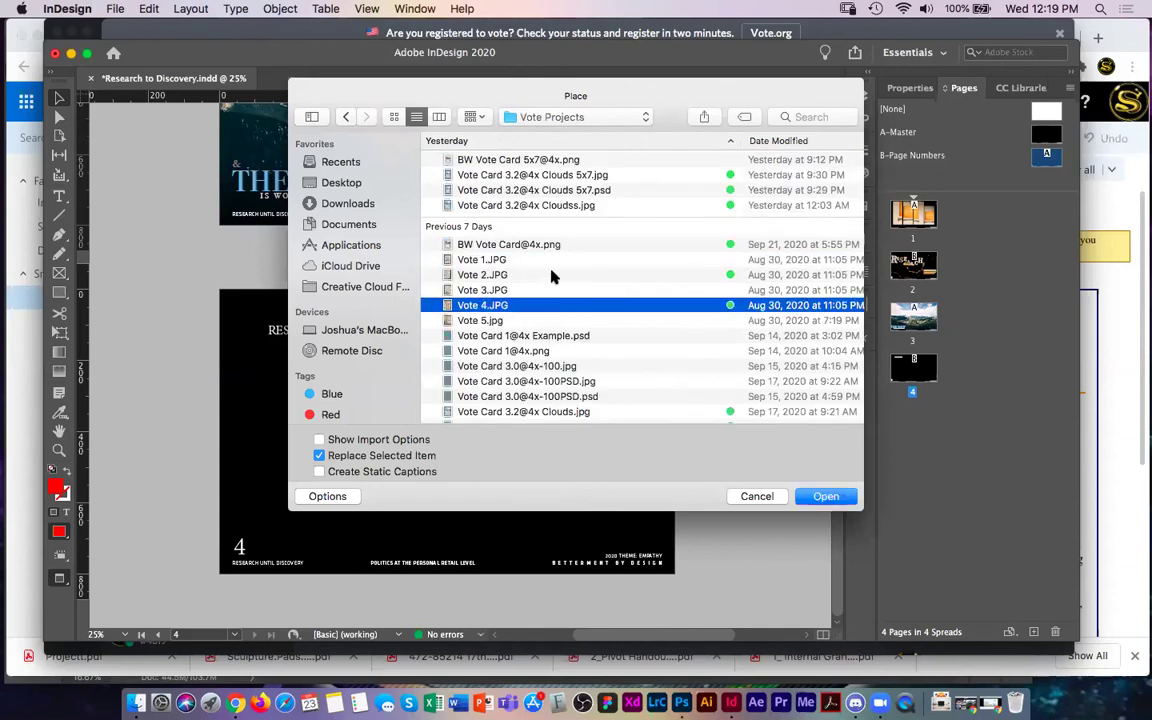
pyautogui.press('Up')
pyautogui.press('Up')
pyautogui.press('Return')
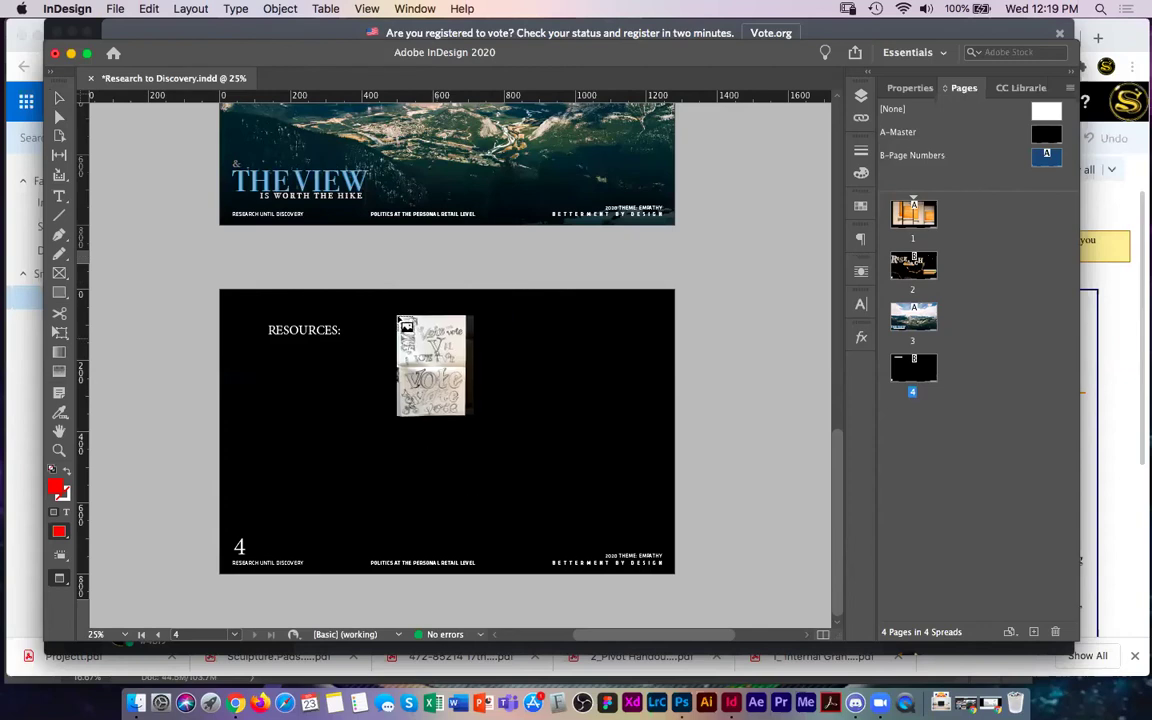
# - Try placing the vote sketch image on page 4 at its default size and in a drawn frame, undoing the placements
pyautogui.click(356, 277)
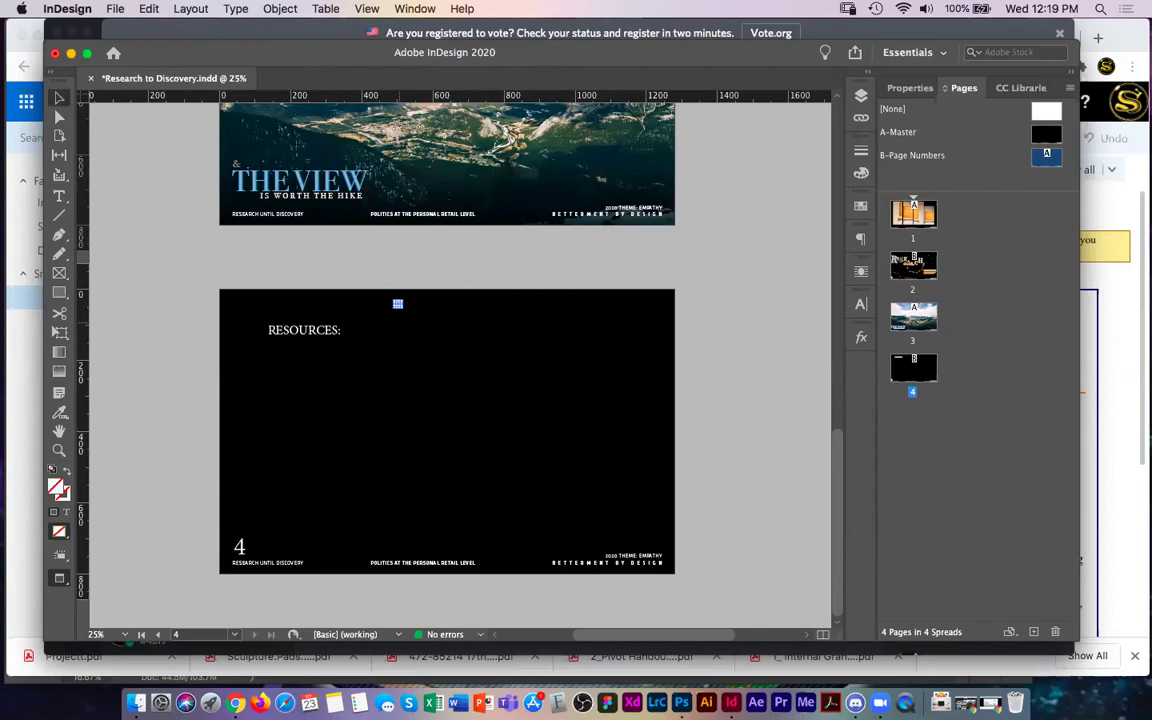
pyautogui.click(432, 314)
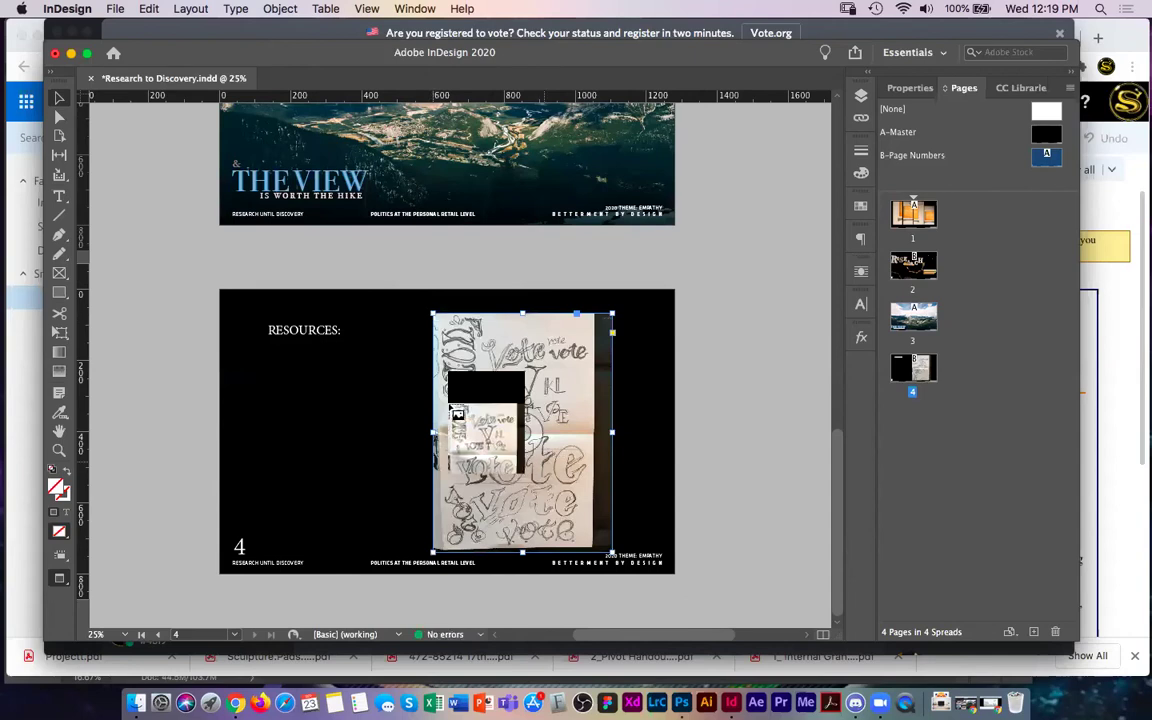
pyautogui.press('super+z')
pyautogui.moveTo(422, 302); pyautogui.dragTo(666, 485)
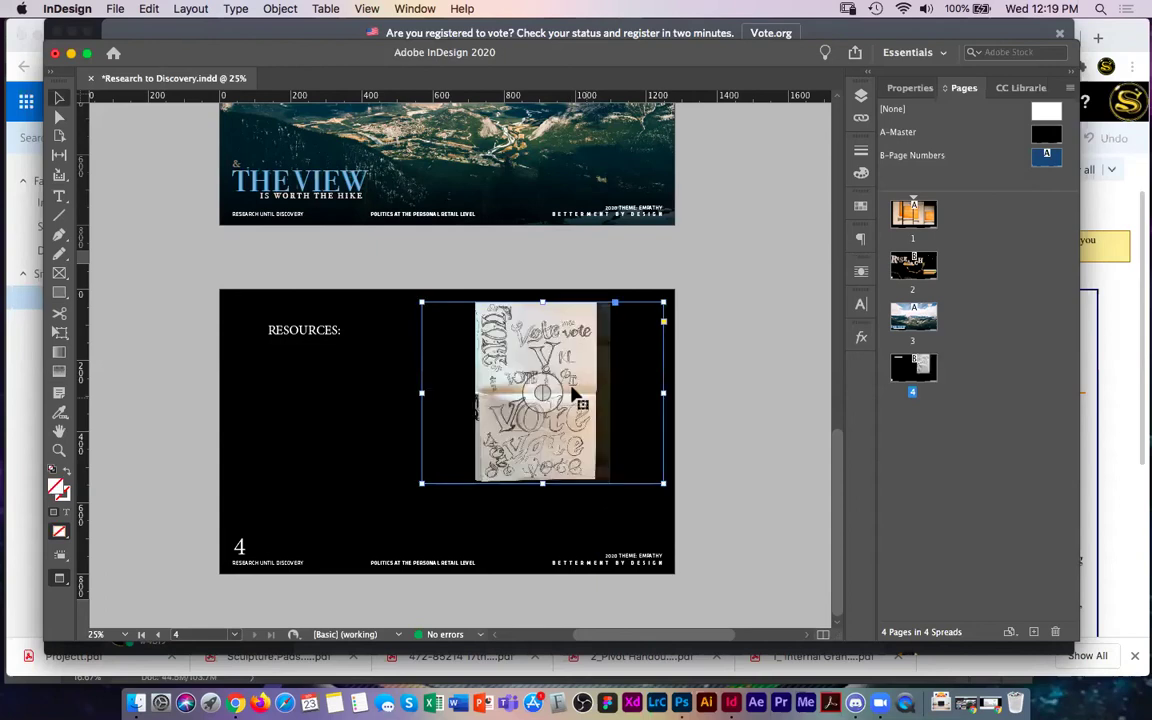
pyautogui.press('super+z')
# - Place the vote sketch image on the right half of page 4 with its frame fitted to the image
pyautogui.moveTo(267, 343); pyautogui.dragTo(494, 512)
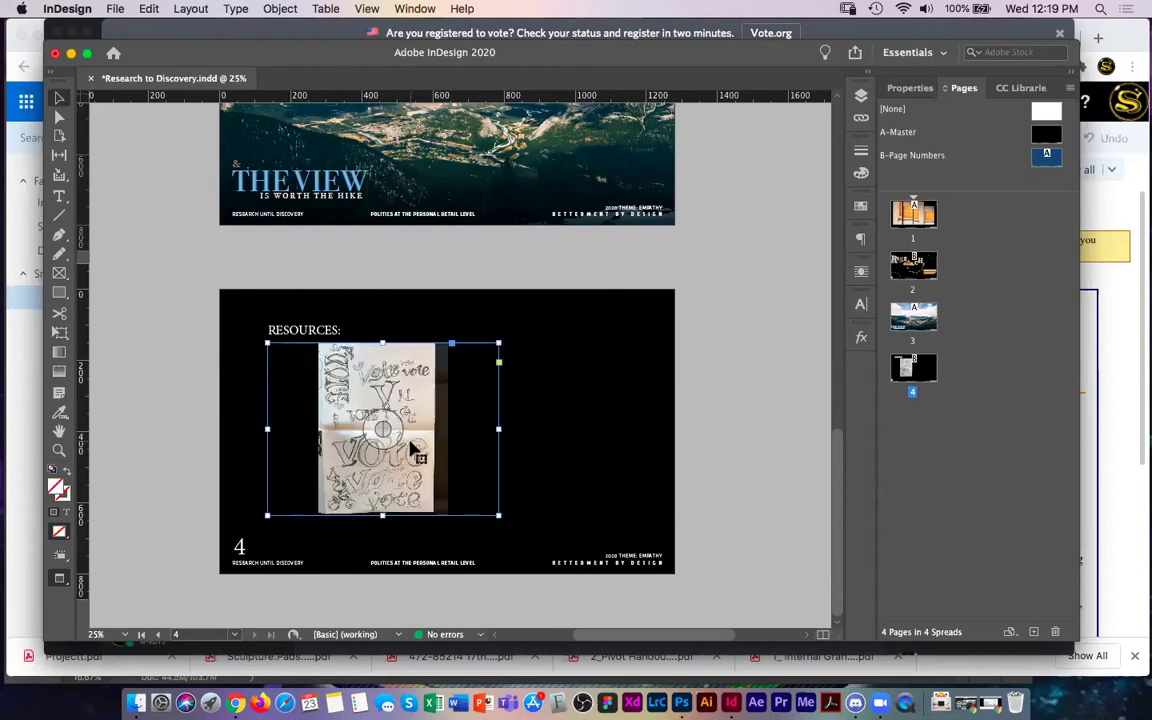
pyautogui.moveTo(411, 448); pyautogui.dragTo(575, 443)
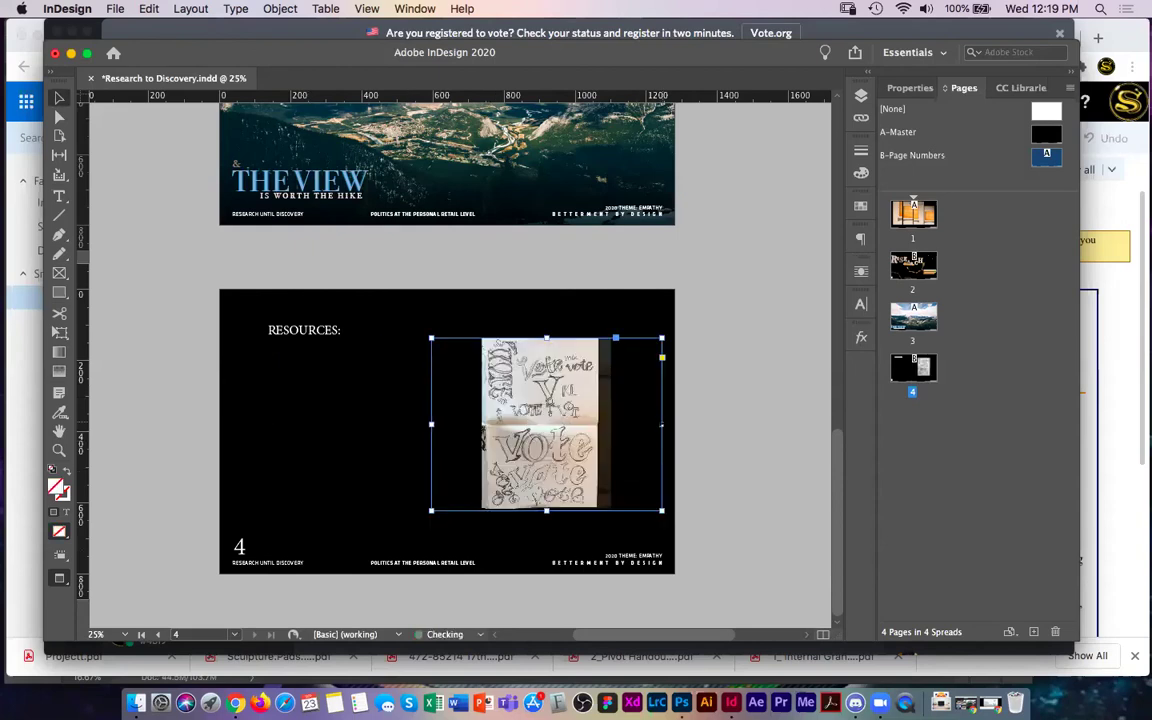
pyautogui.doubleClick(662, 425)
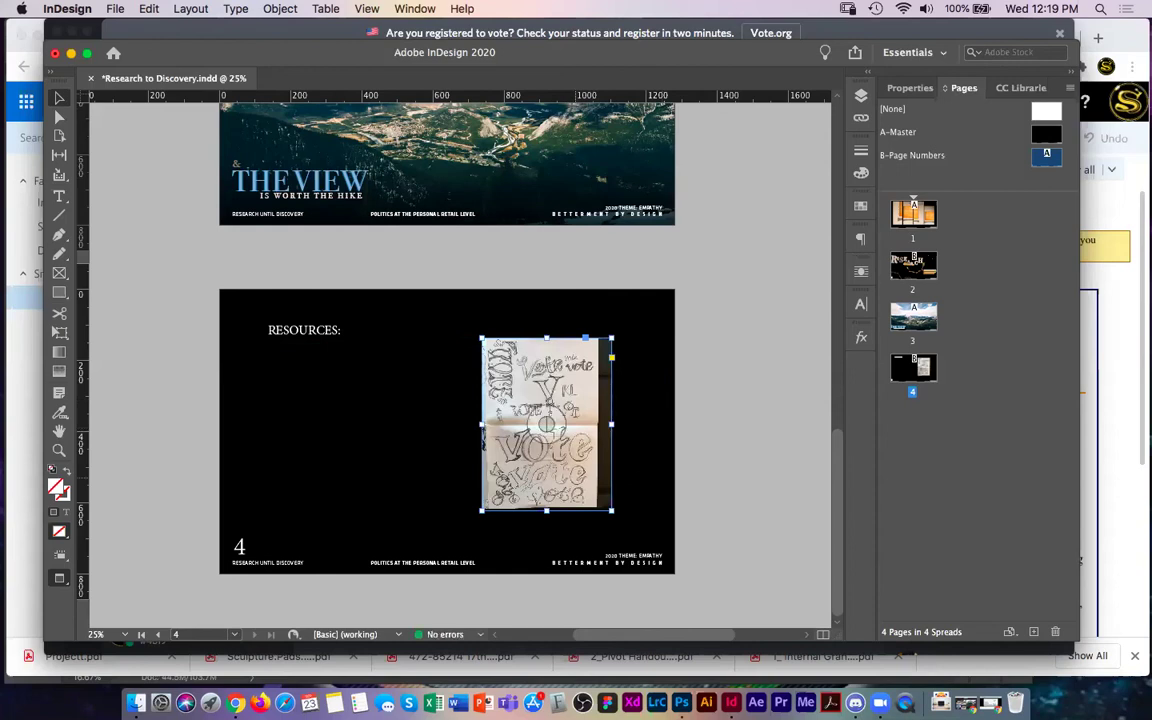
# - Move the vote sketch to the right side of page 4 and scale image and frame up to nearly page height
pyautogui.moveTo(565, 477); pyautogui.dragTo(610, 445)
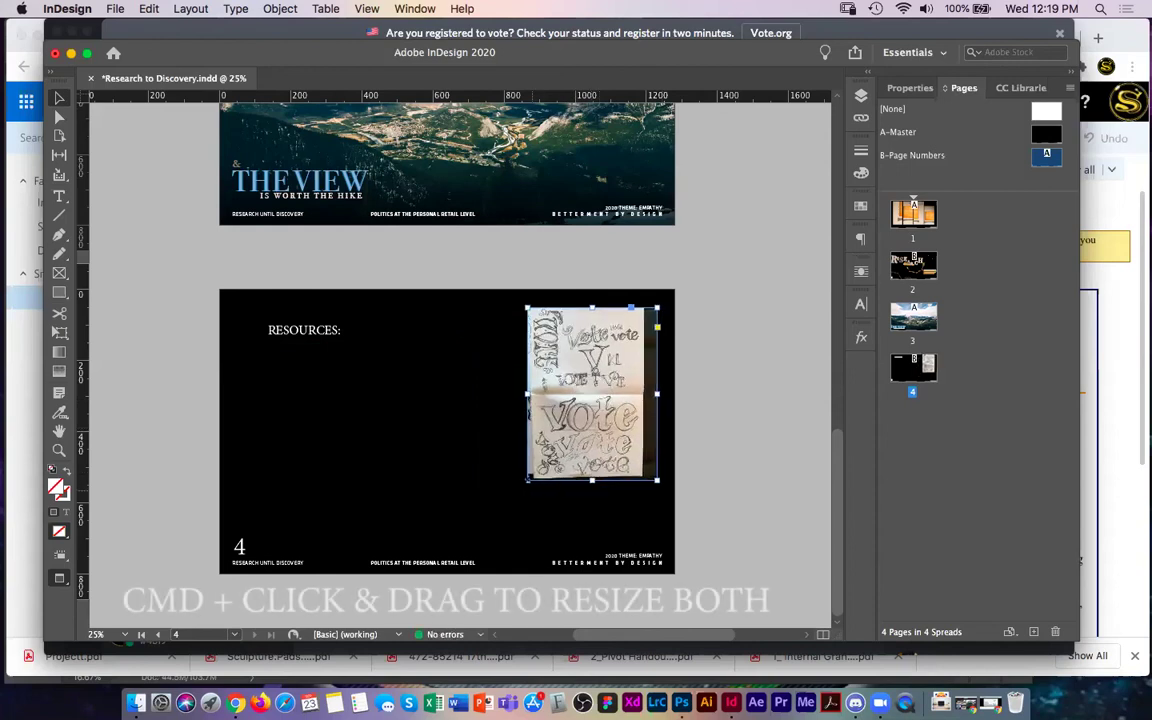
pyautogui.moveTo(528, 480); pyautogui.dragTo(556, 468)
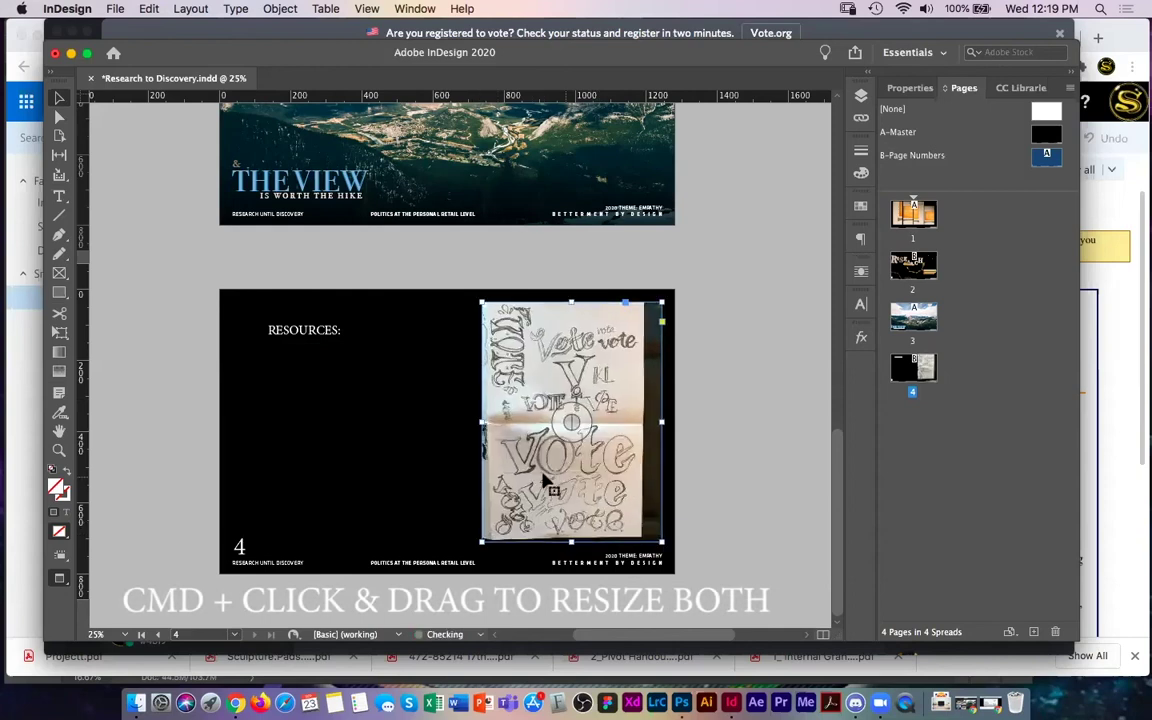
pyautogui.click(432, 448)
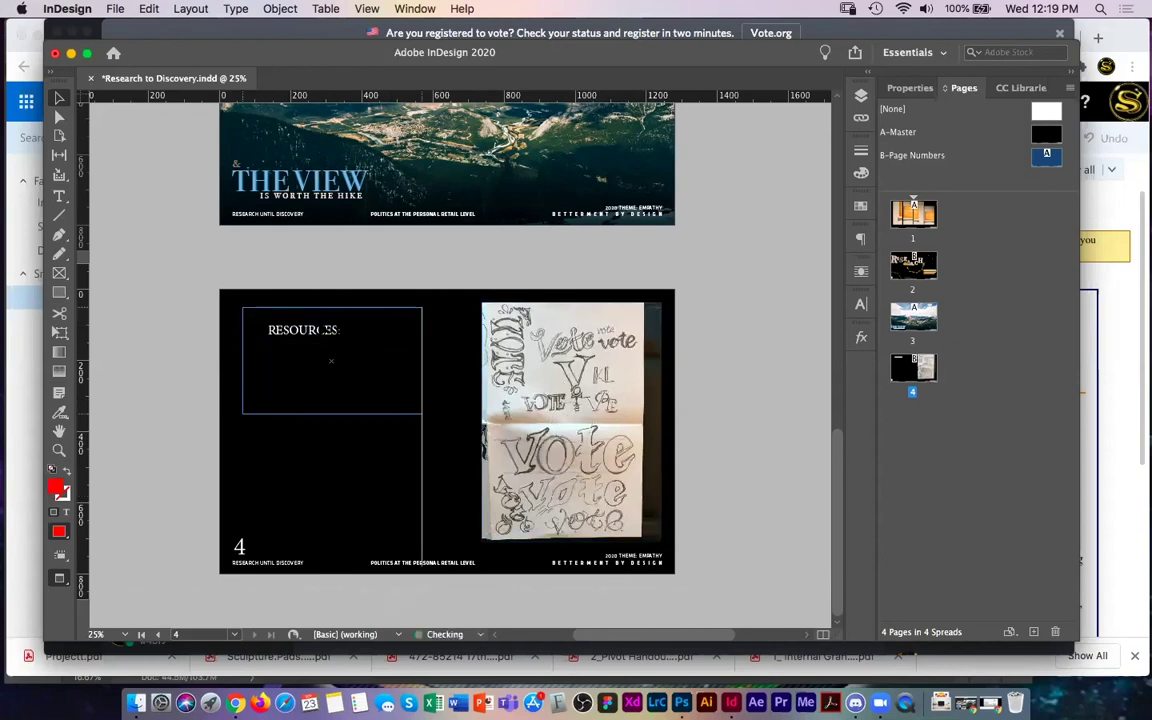
# - Move the RESOURCES text frame to the upper left of page 4 and fill the rest of it with placeholder text
pyautogui.moveTo(331, 361); pyautogui.dragTo(331, 475)
pyautogui.moveTo(323, 330); pyautogui.dragTo(331, 355)
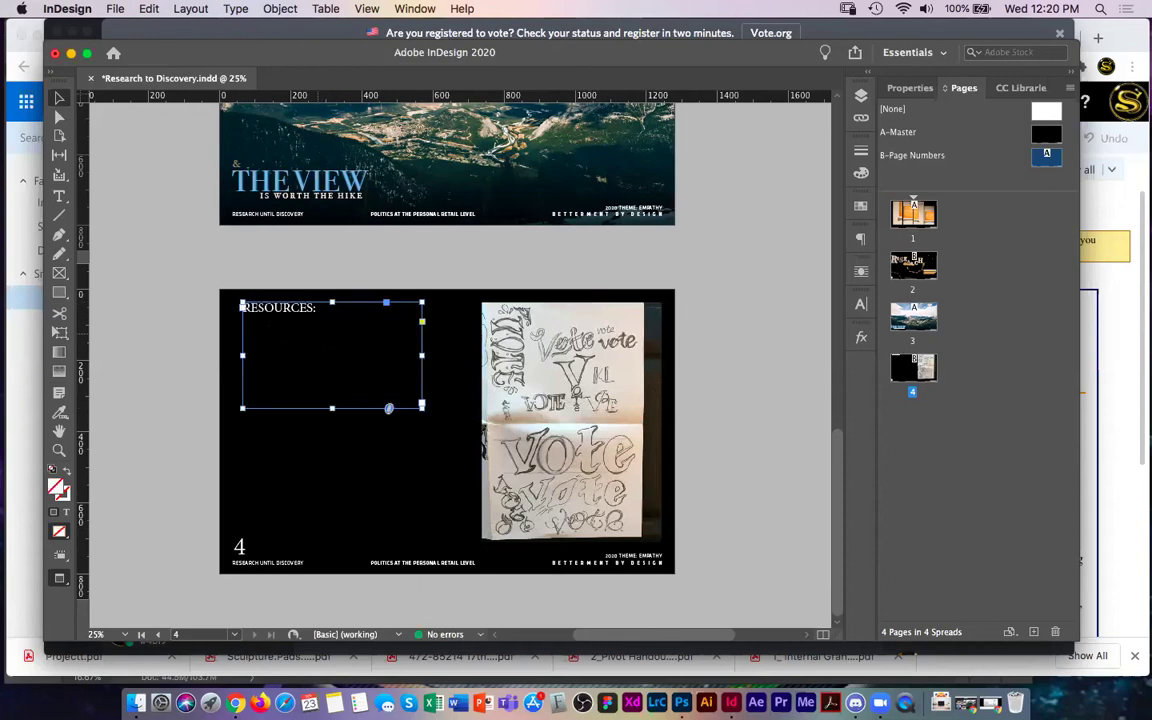
pyautogui.press('t')
pyautogui.click(318, 309)
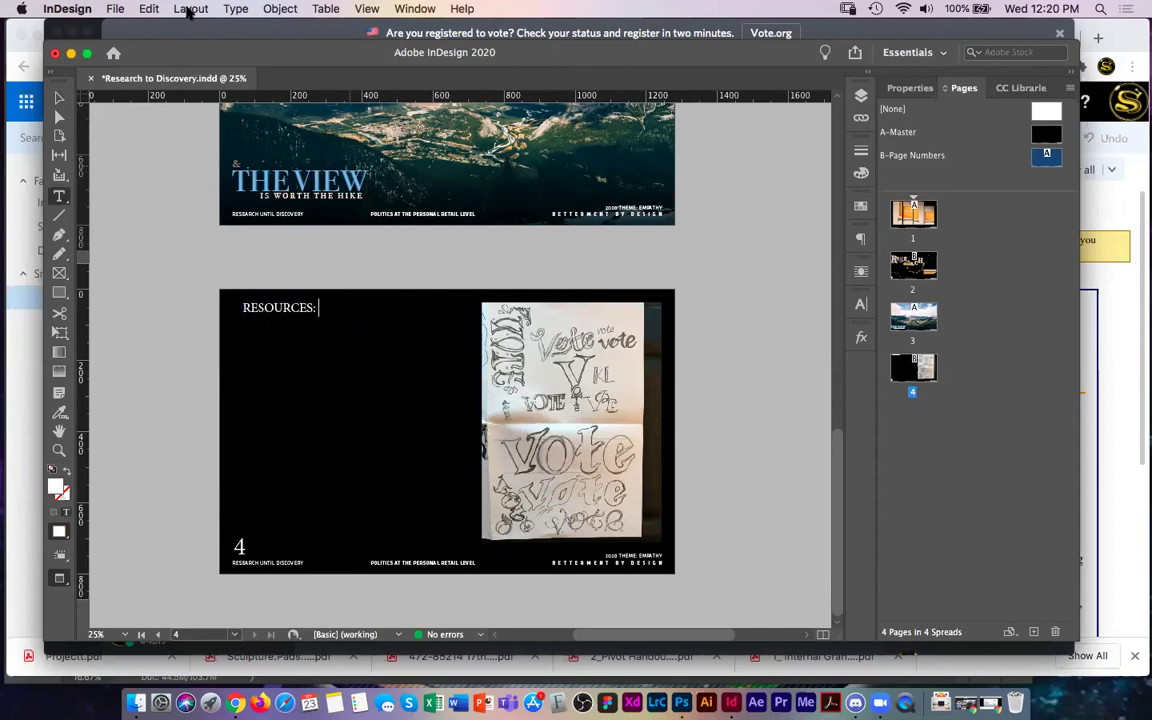
pyautogui.click(236, 9)
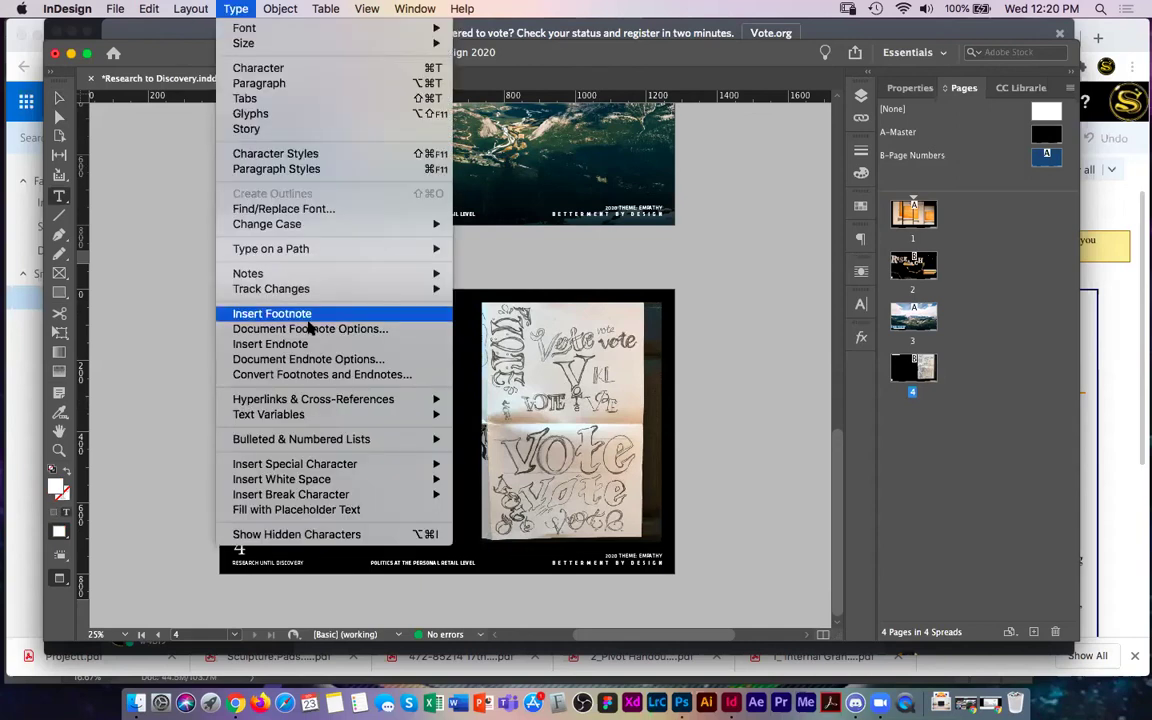
pyautogui.click(305, 510)
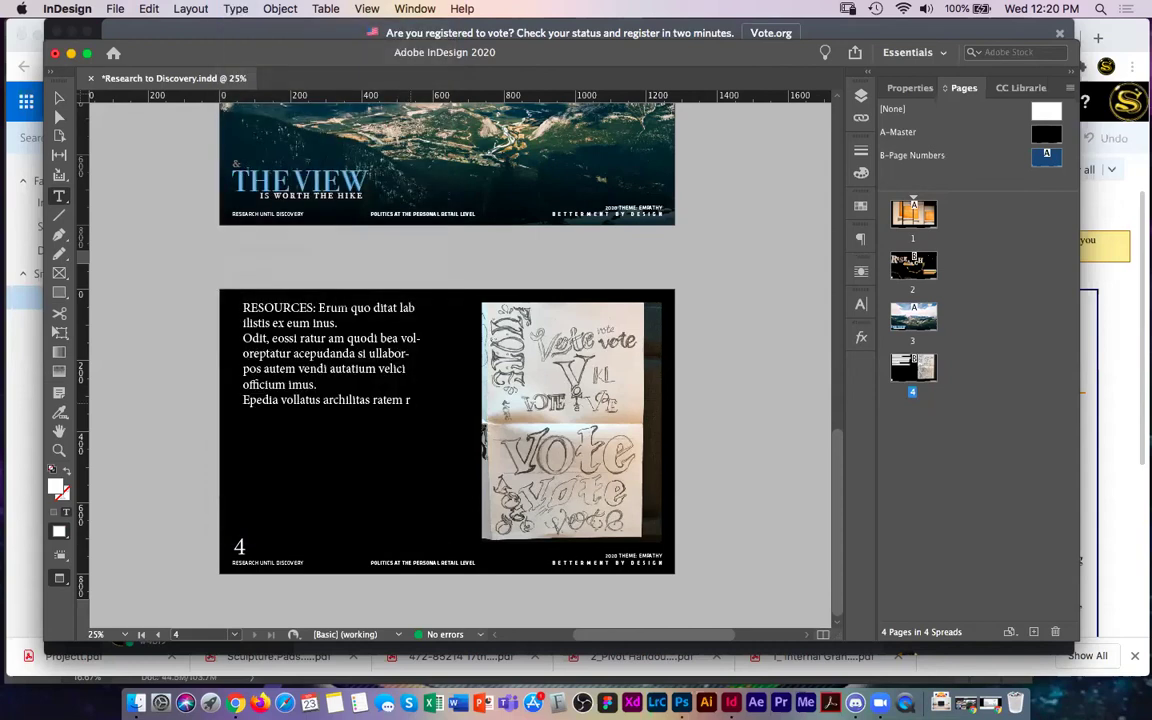
pyautogui.click(243, 8)
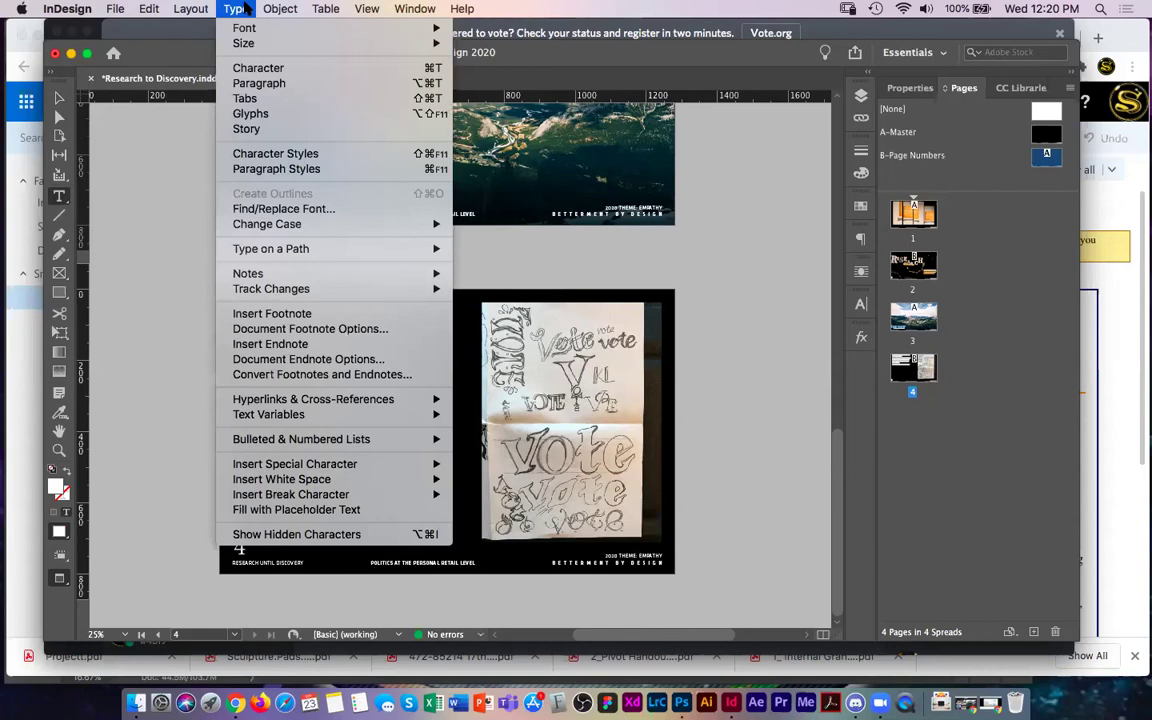
pyautogui.click(232, 7)
pyautogui.click(60, 97)
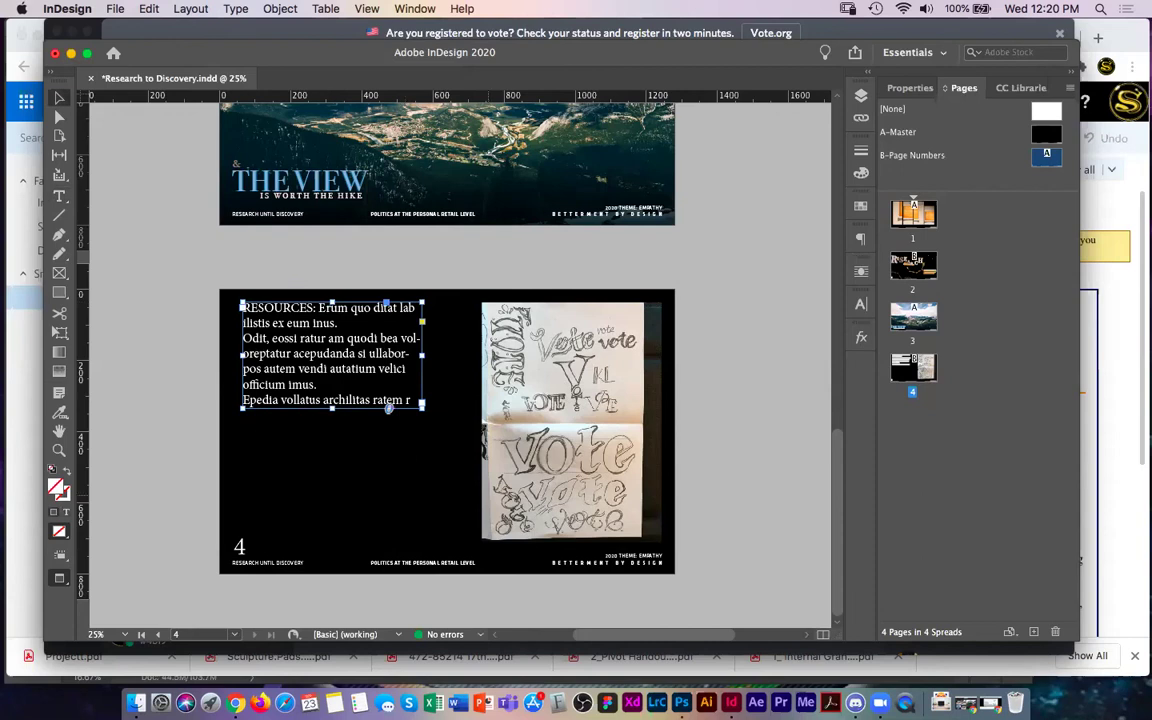
# - Start placing files from the Vote Projects folder and select Vote 2.JPG together with Vote 3.JPG
pyautogui.click(115, 8)
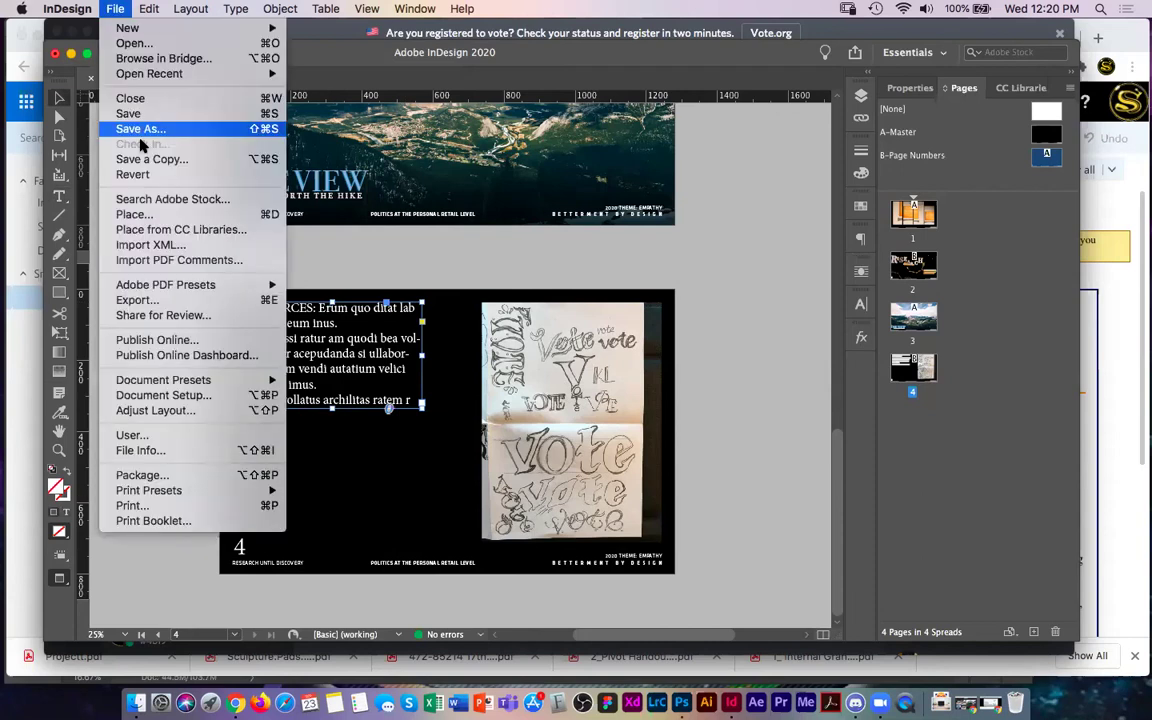
pyautogui.click(147, 215)
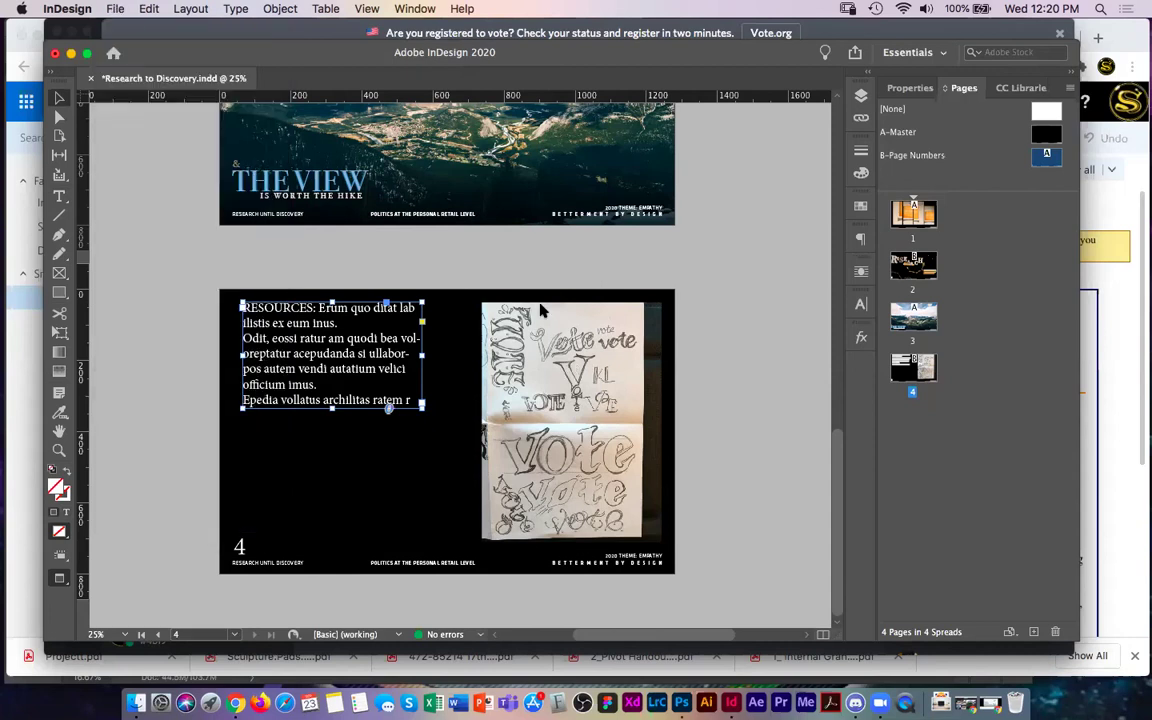
pyautogui.press('super+d')
pyautogui.click(550, 263)
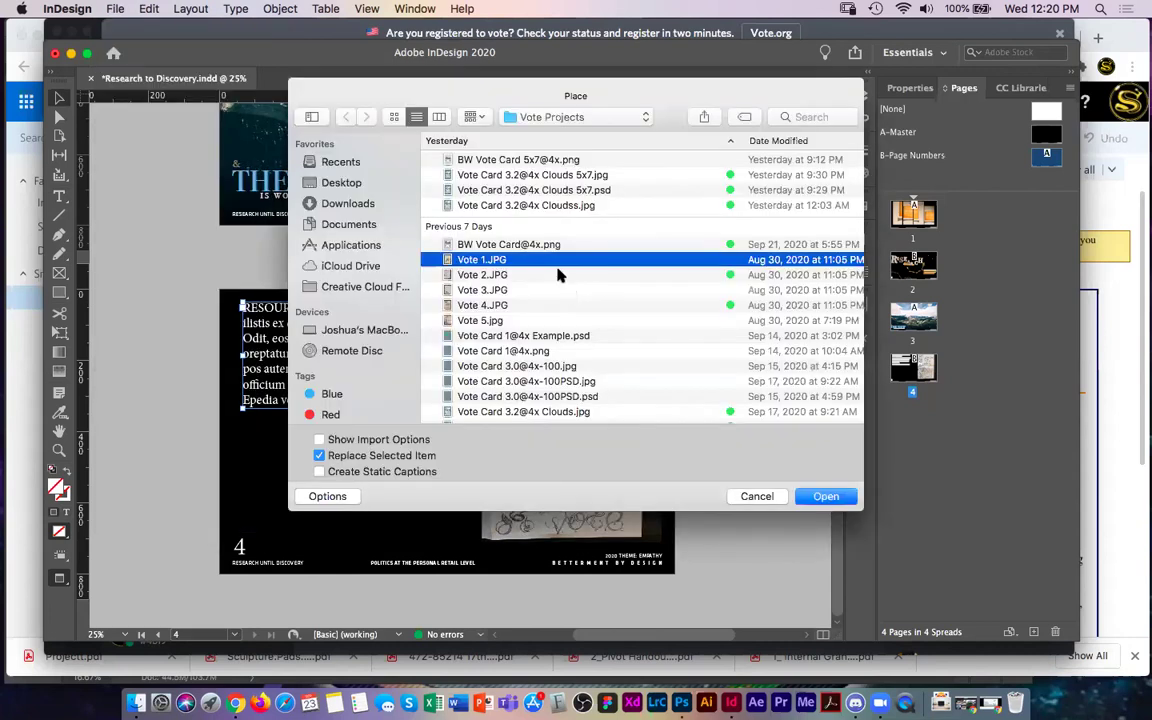
pyautogui.click(535, 278)
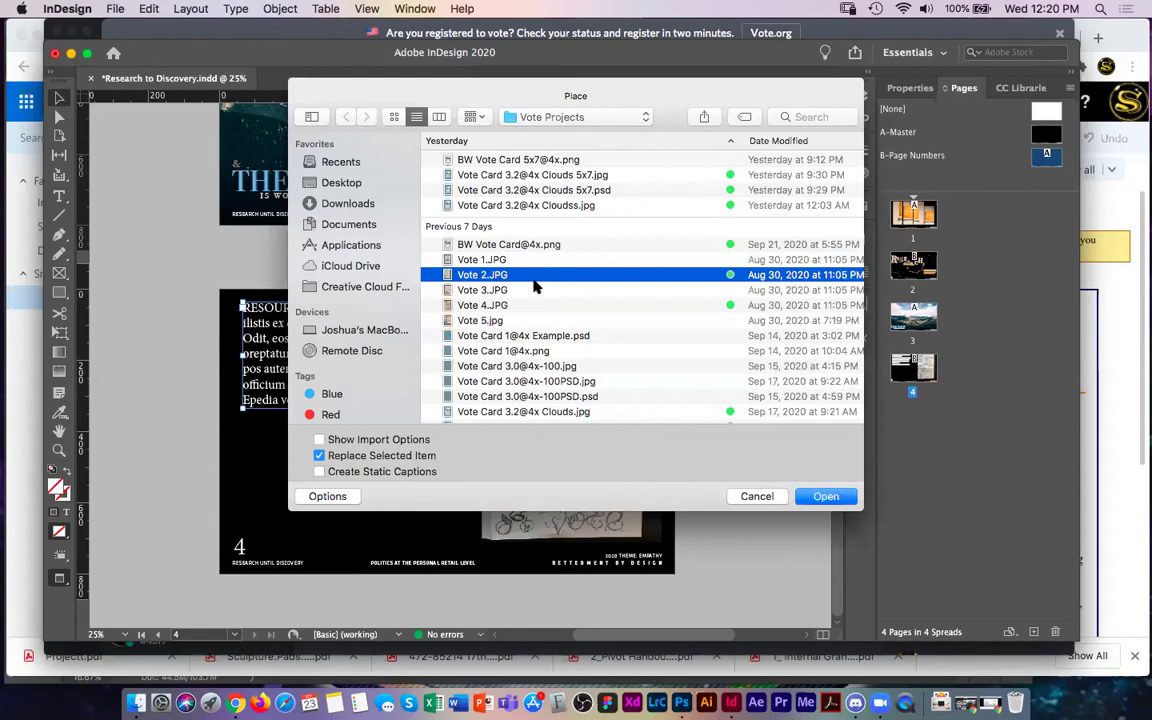
pyautogui.keyDown('shift'); pyautogui.click(535, 290); pyautogui.keyUp('shift')
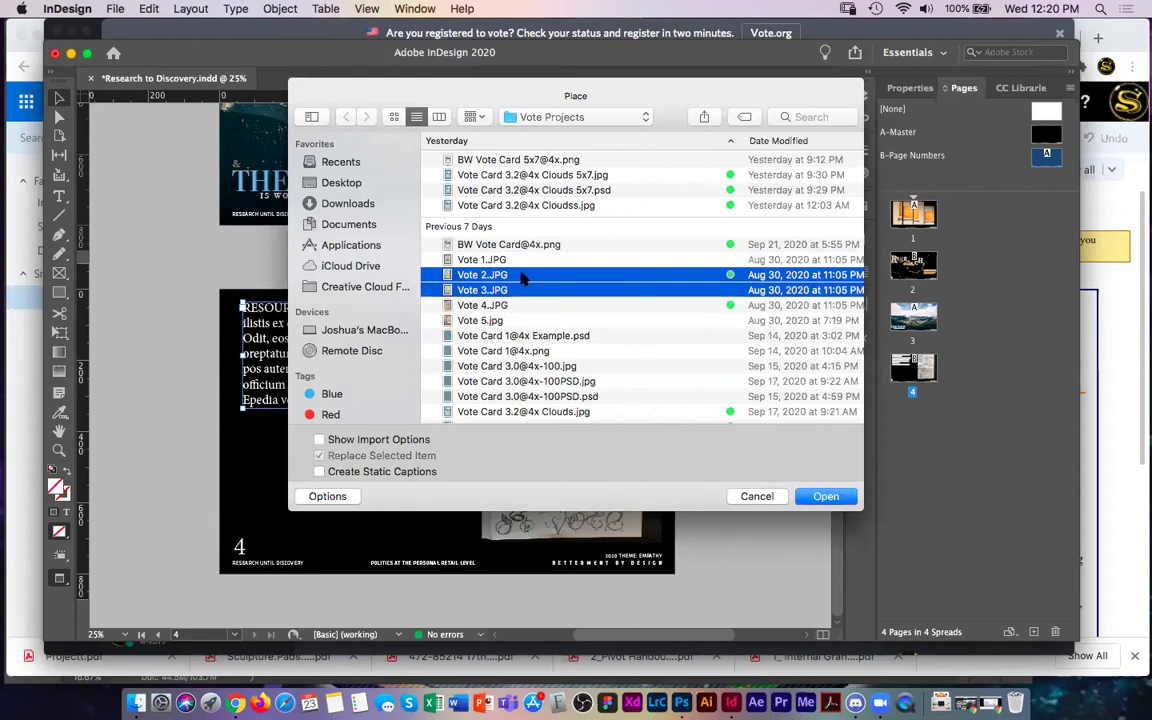
# - Try other multiple selections among Vote 2.JPG, Vote 3.JPG, Vote 4.JPG and Vote 5.jpg
pyautogui.keyDown('super'); pyautogui.click(537, 290); pyautogui.keyUp('super')
pyautogui.keyDown('super'); pyautogui.click(537, 290); pyautogui.keyUp('super')
pyautogui.click(530, 304)
pyautogui.click(530, 276)
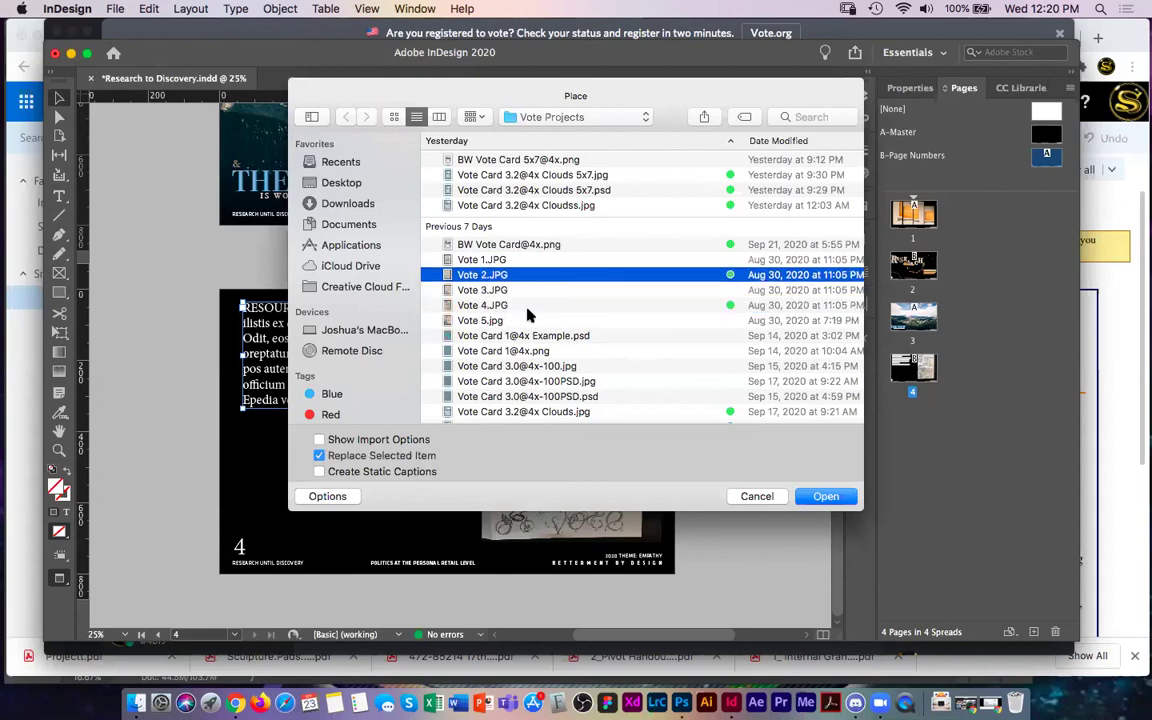
pyautogui.keyDown('super'); pyautogui.click(546, 306); pyautogui.keyUp('super')
pyautogui.click(533, 320)
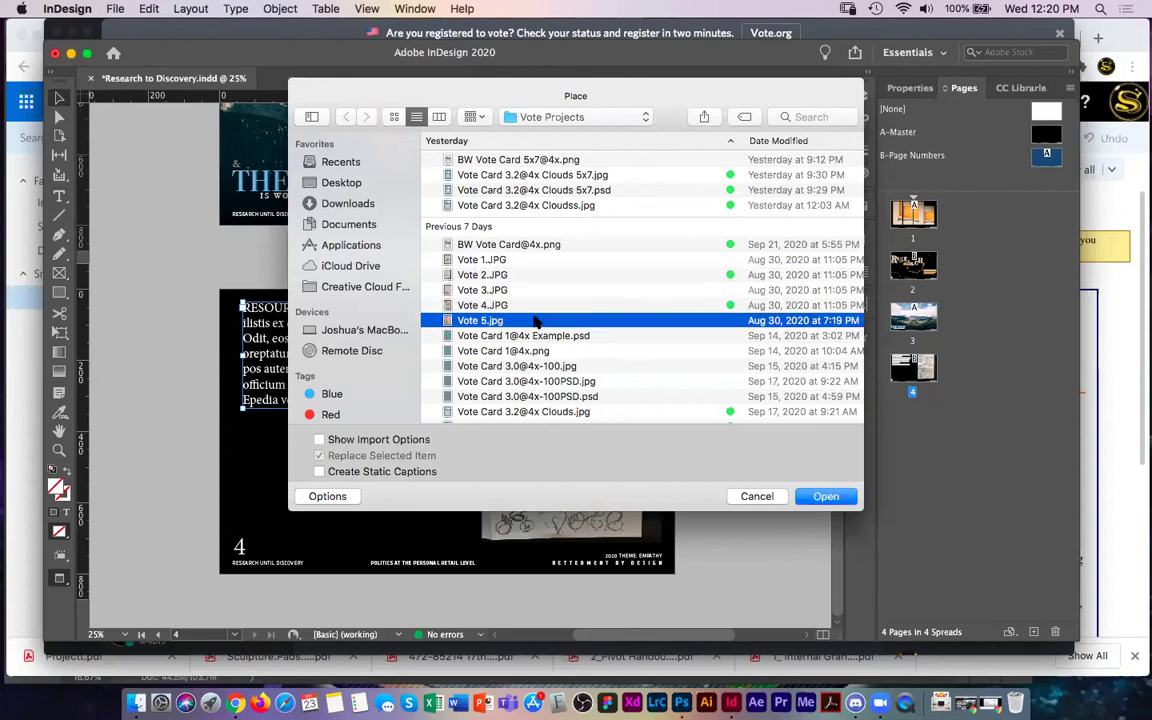
# - Select Vote 2.JPG and Vote 3.JPG together and load both images for placing
pyautogui.click(515, 275)
pyautogui.keyDown('super'); pyautogui.click(600, 290); pyautogui.keyUp('super')
pyautogui.click(834, 498)
pyautogui.moveTo(445, 382); pyautogui.dragTo(442, 380)
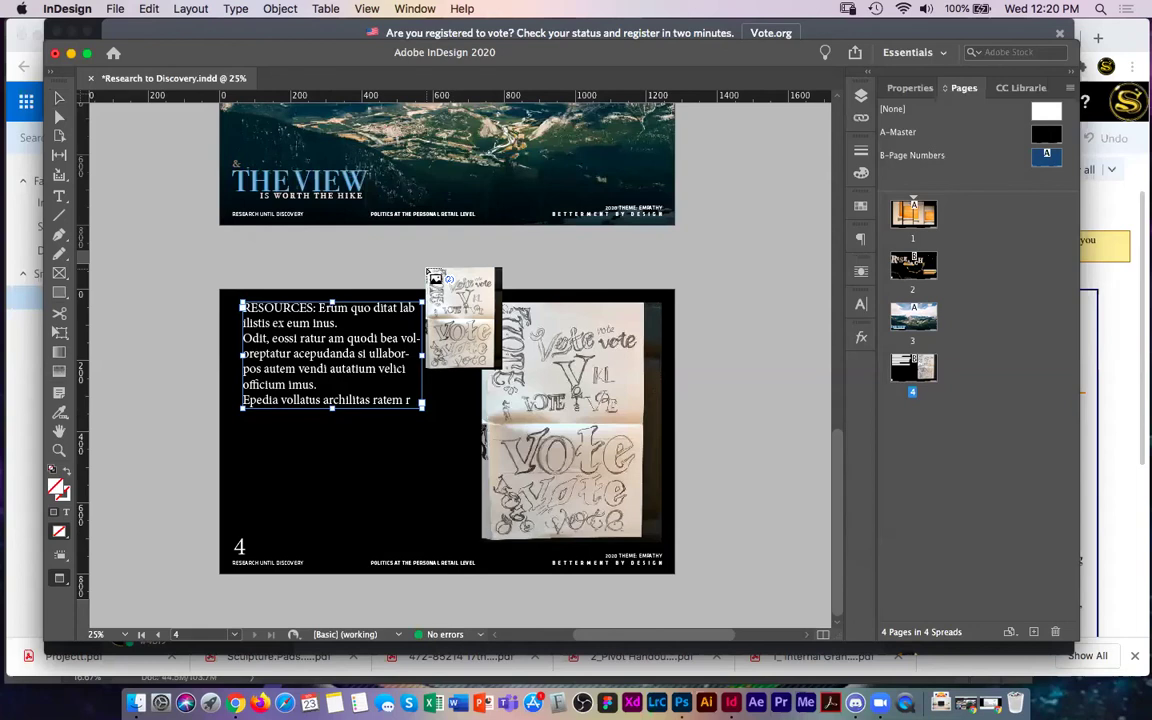
# - Place the two loaded vote sketches below the placeholder text and arrange them side by side beside the large sketch
pyautogui.moveTo(256, 416); pyautogui.dragTo(385, 551)
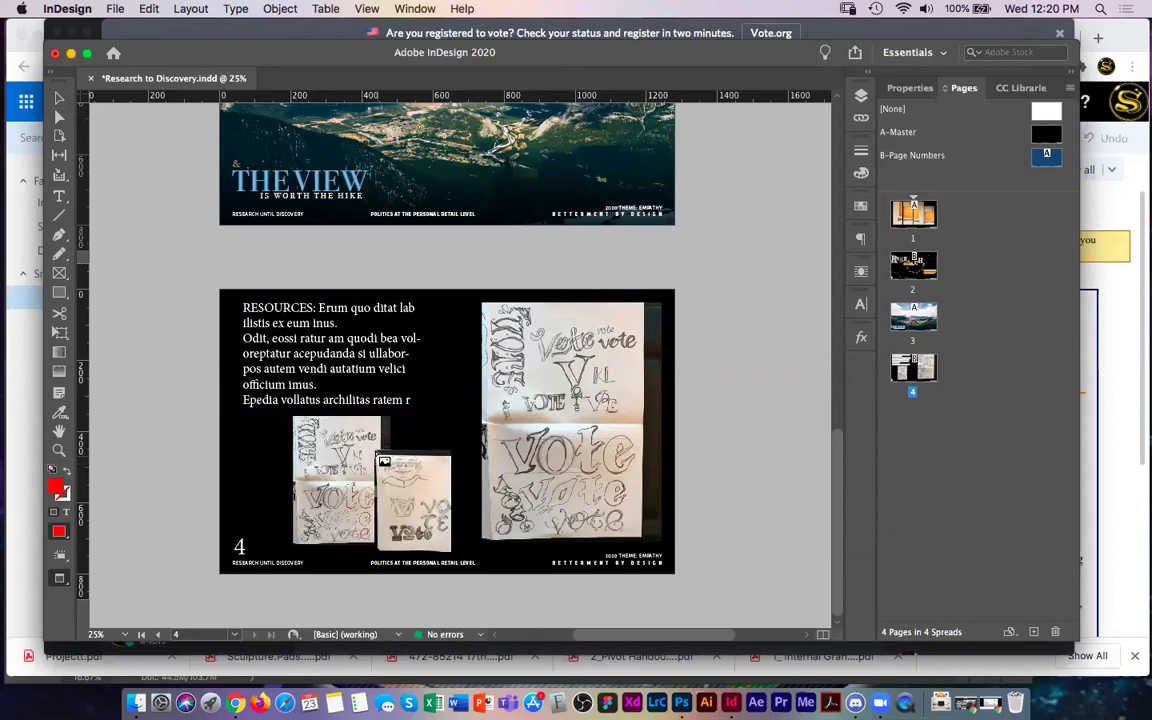
pyautogui.moveTo(342, 480); pyautogui.dragTo(467, 477)
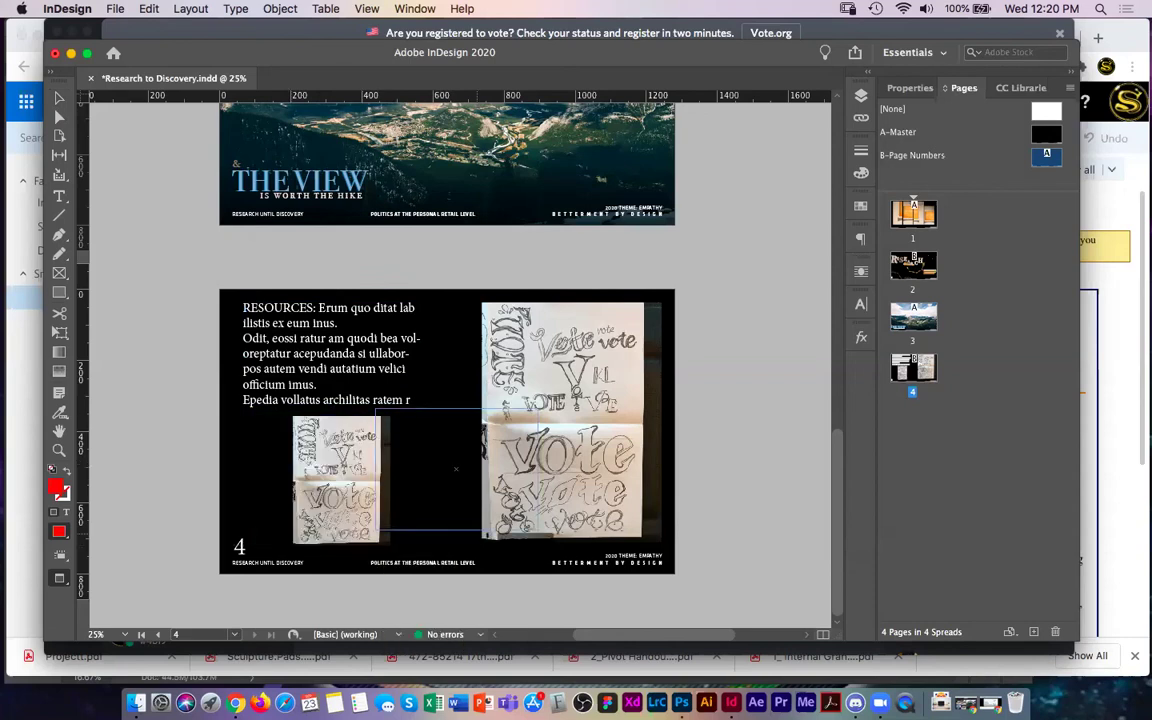
pyautogui.click(336, 442)
pyautogui.doubleClick(428, 415)
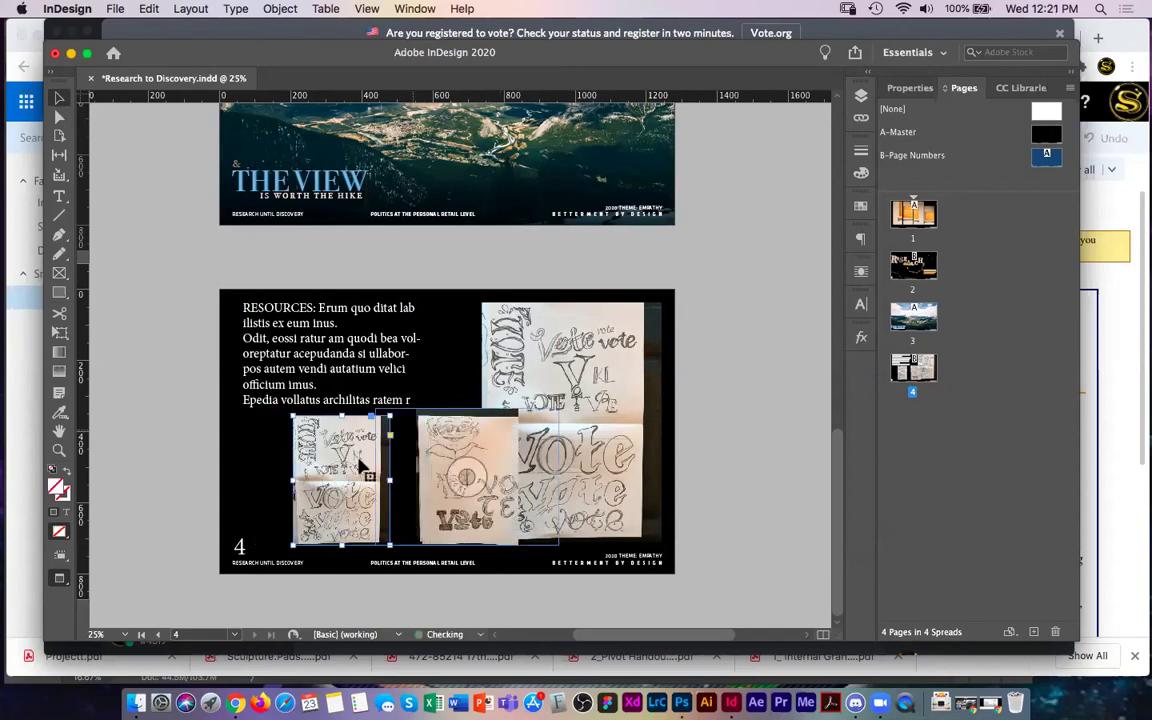
pyautogui.moveTo(330, 443); pyautogui.dragTo(298, 452)
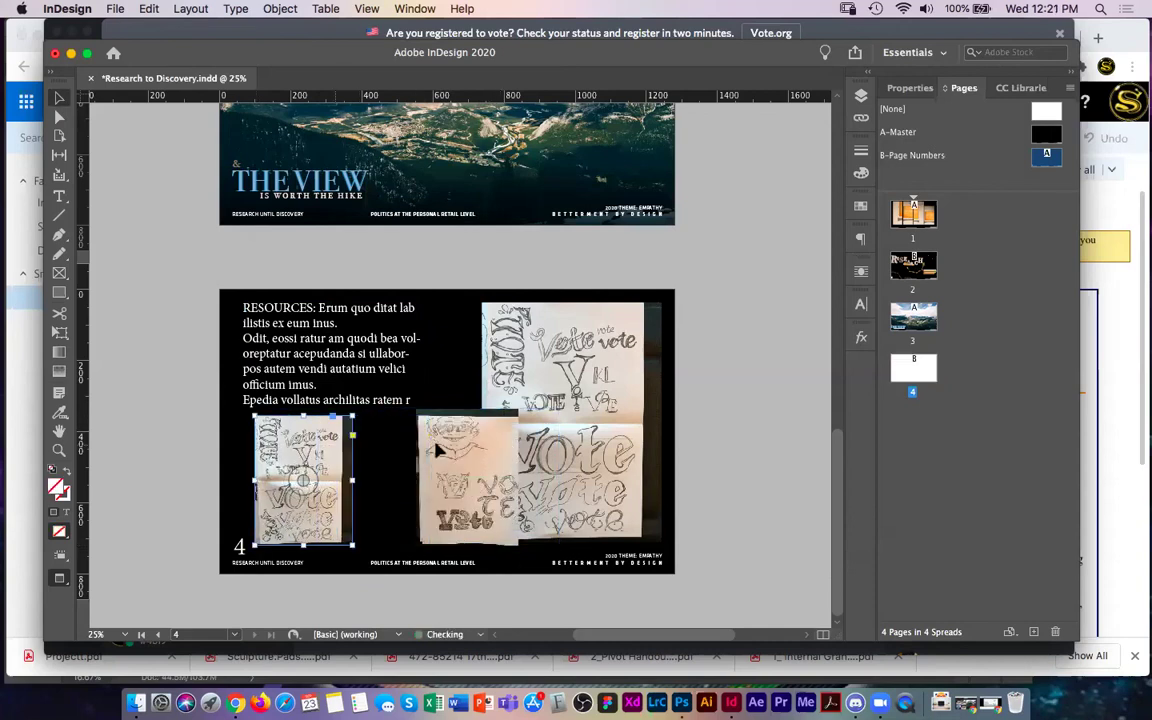
pyautogui.click(537, 430)
pyautogui.moveTo(537, 430); pyautogui.dragTo(370, 426)
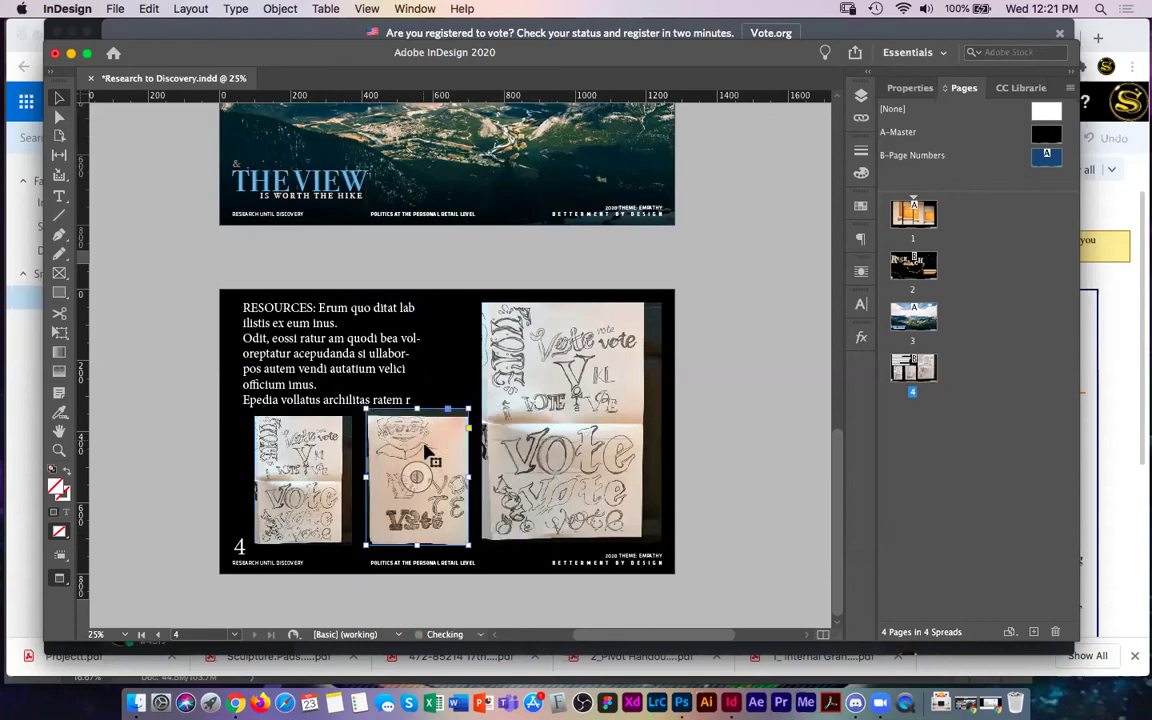
# - Scale the large vote sketch up slightly and crop its right and bottom edges by resizing the frame
pyautogui.click(571, 422)
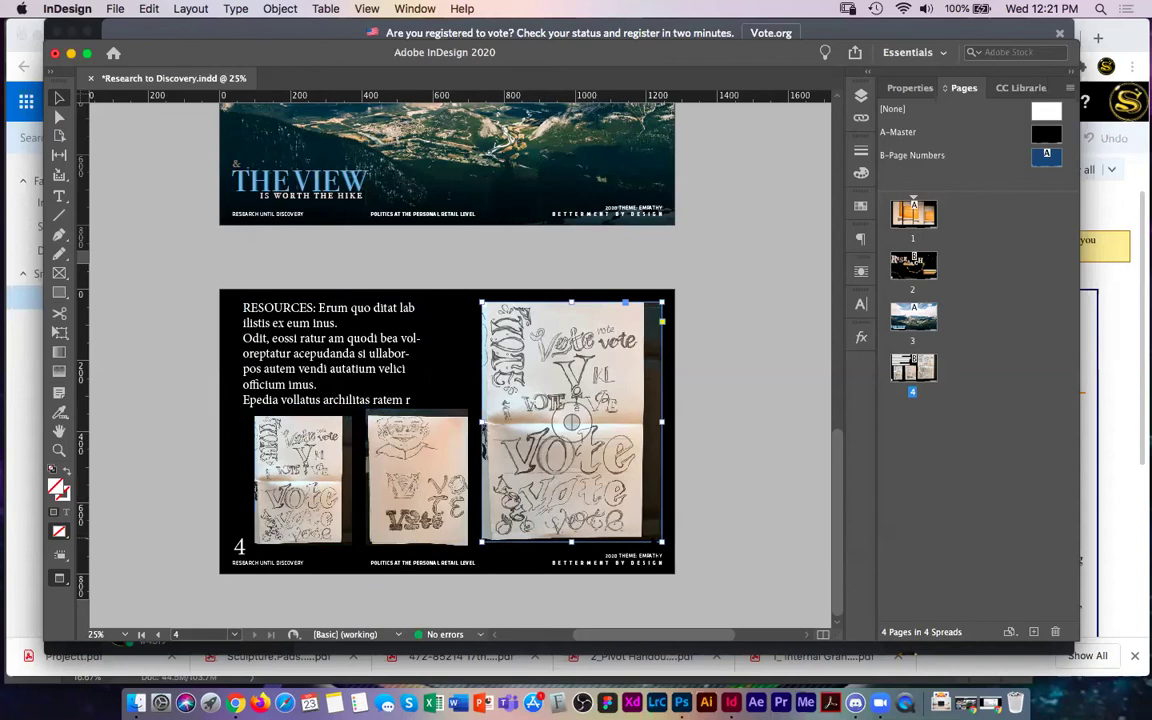
pyautogui.moveTo(662, 541); pyautogui.dragTo(665, 545)
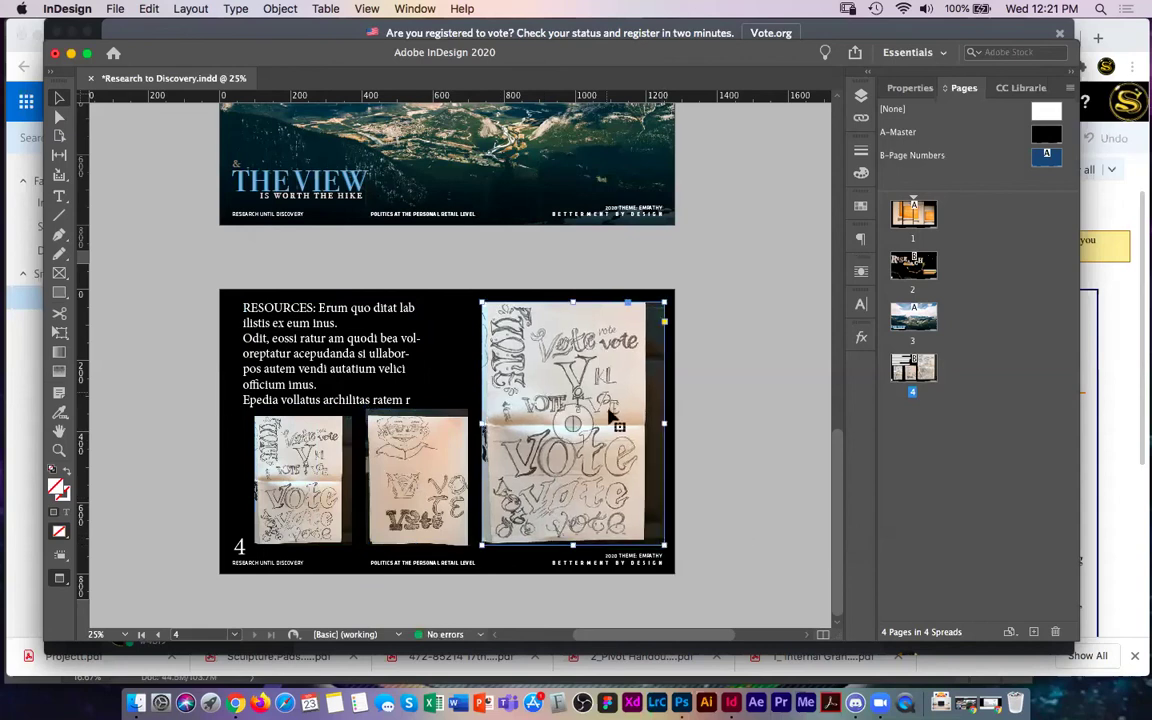
pyautogui.moveTo(664, 424); pyautogui.dragTo(640, 425)
pyautogui.moveTo(561, 545); pyautogui.dragTo(562, 537)
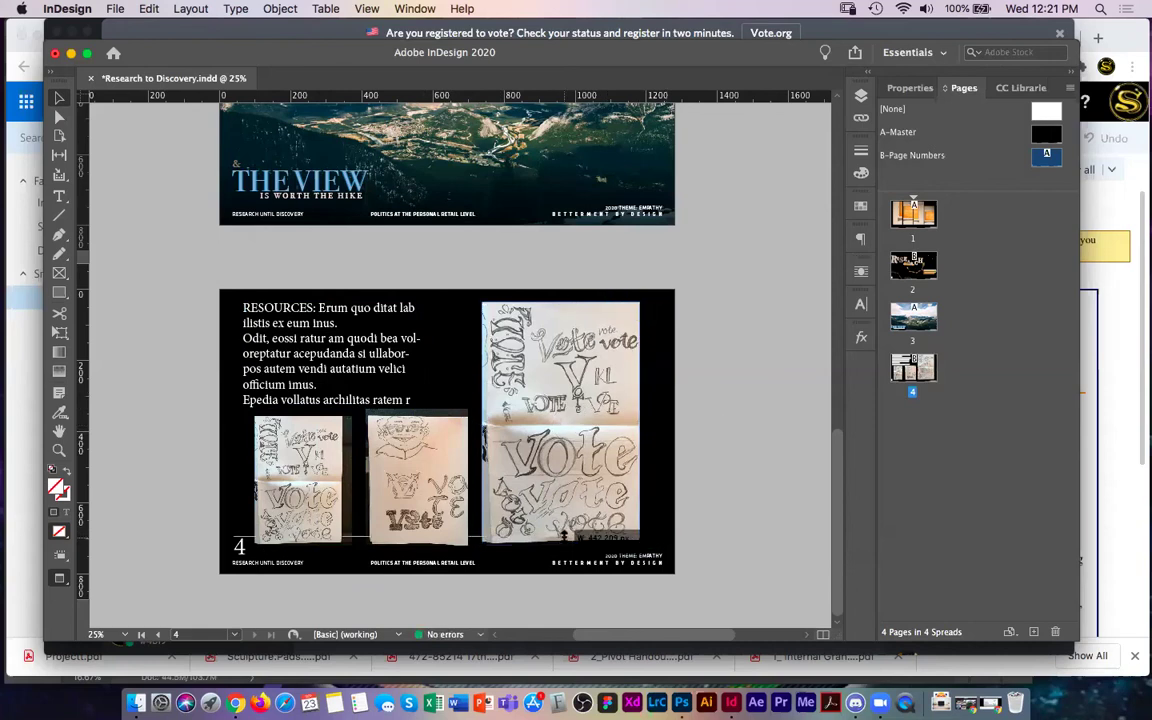
# - Crop the upper part off both small vote sketches so their frames start at about the same height
pyautogui.click(418, 524)
pyautogui.moveTo(417, 411); pyautogui.dragTo(424, 460)
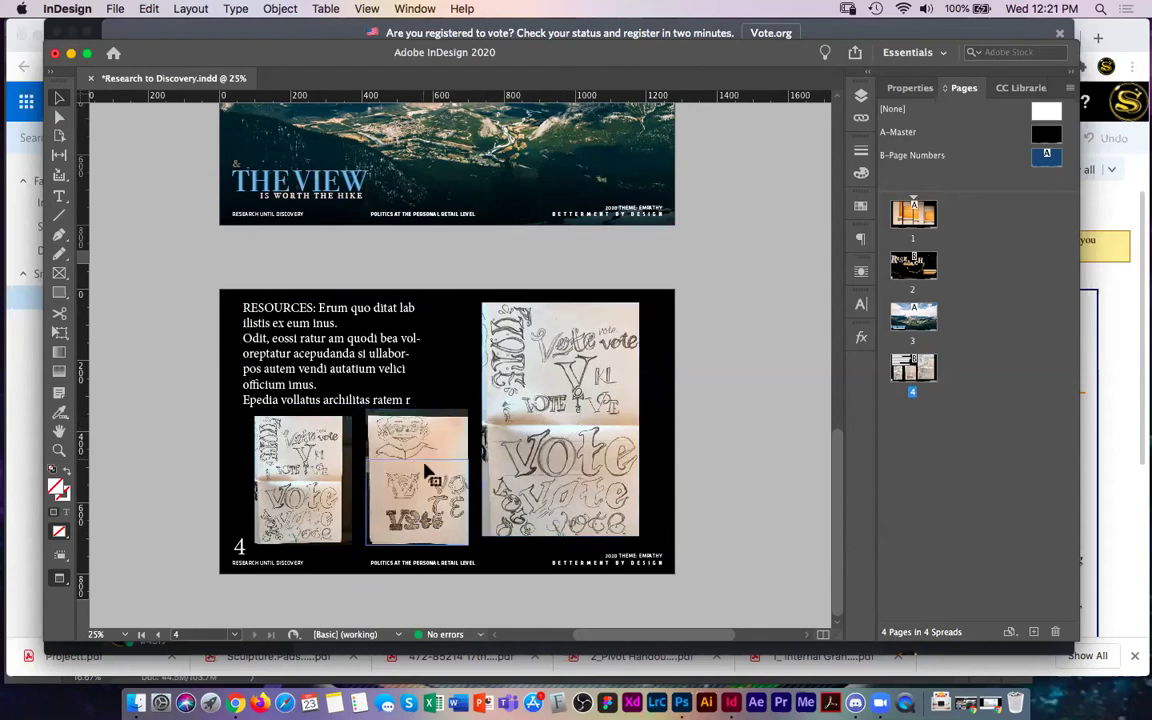
pyautogui.click(302, 424)
pyautogui.moveTo(303, 416)
pyautogui.mouseDown()
pyautogui.moveTo(303, 473)
pyautogui.moveTo(303, 463)
pyautogui.mouseUp()
# - Shift the large vote sketch right and down to sit near the page's right edge, and nudge the middle sketch right
pyautogui.click(415, 500)
pyautogui.moveTo(535, 491)
pyautogui.mouseDown()
pyautogui.moveTo(567, 519)
pyautogui.moveTo(543, 491)
pyautogui.moveTo(567, 507)
pyautogui.mouseUp()
pyautogui.moveTo(446, 478); pyautogui.dragTo(454, 478)
pyautogui.moveTo(295, 505); pyautogui.dragTo(309, 489)
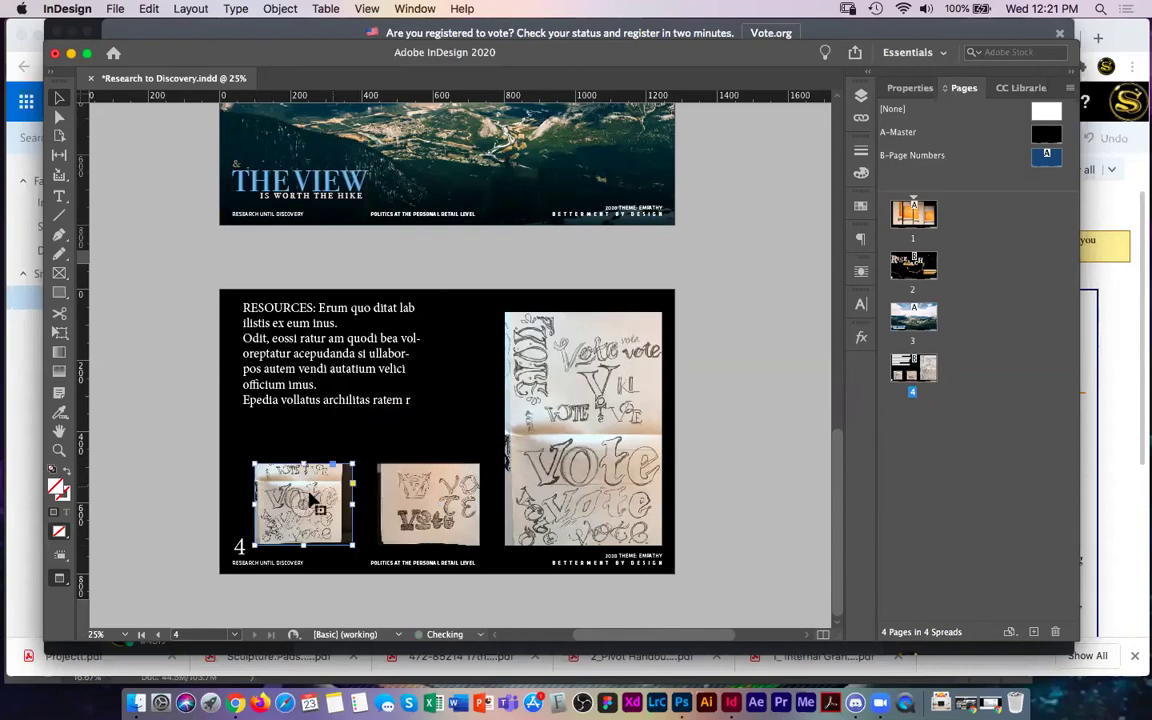
# - Select both small vote sketches and move them up together, closer to the text block
pyautogui.keyDown('shift'); pyautogui.click(424, 494); pyautogui.keyUp('shift')
pyautogui.click(344, 495)
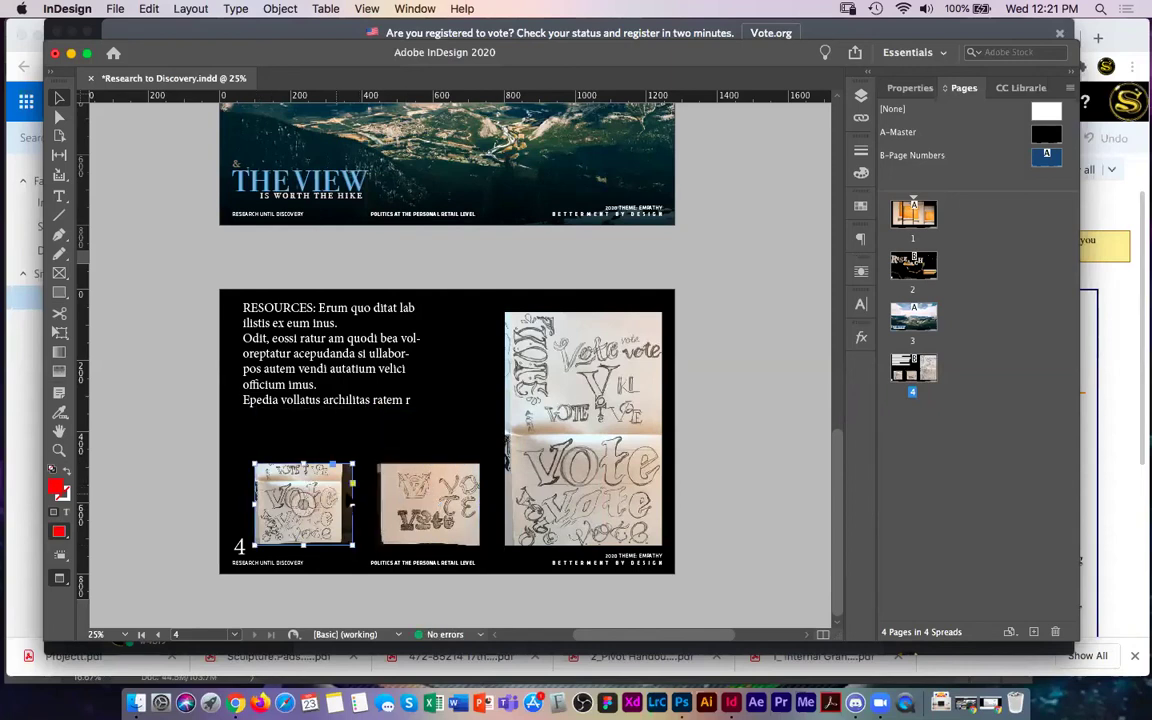
pyautogui.keyDown('shift'); pyautogui.click(390, 490); pyautogui.keyUp('shift')
pyautogui.moveTo(391, 481); pyautogui.dragTo(395, 444)
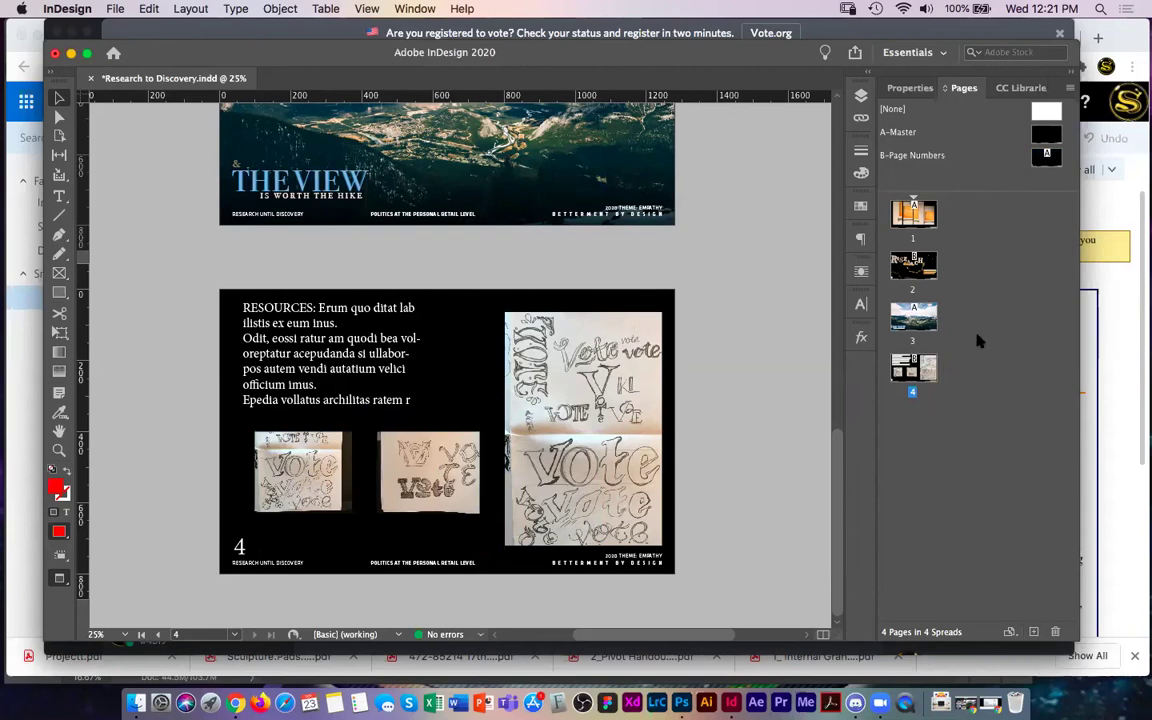
# - Add five new pages after page 4, extending the document to page 9
pyautogui.click(1033, 632)
pyautogui.click(1033, 632)
pyautogui.click(1033, 632)
pyautogui.click(1033, 632)
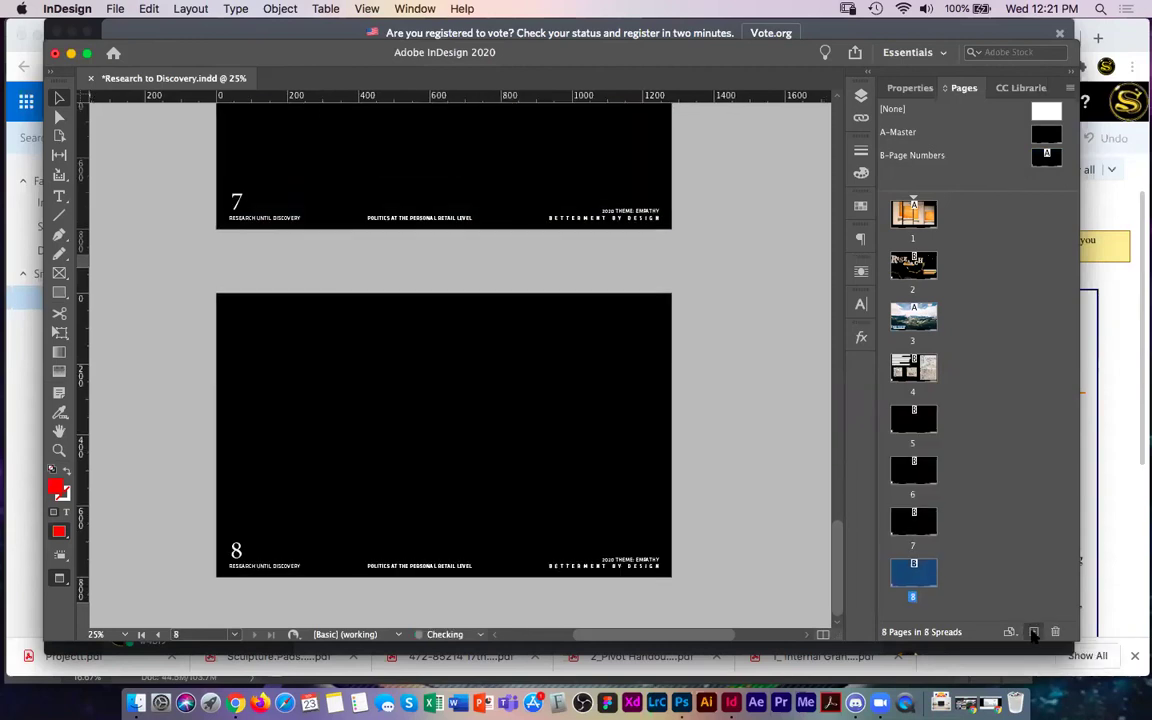
pyautogui.click(1033, 632)
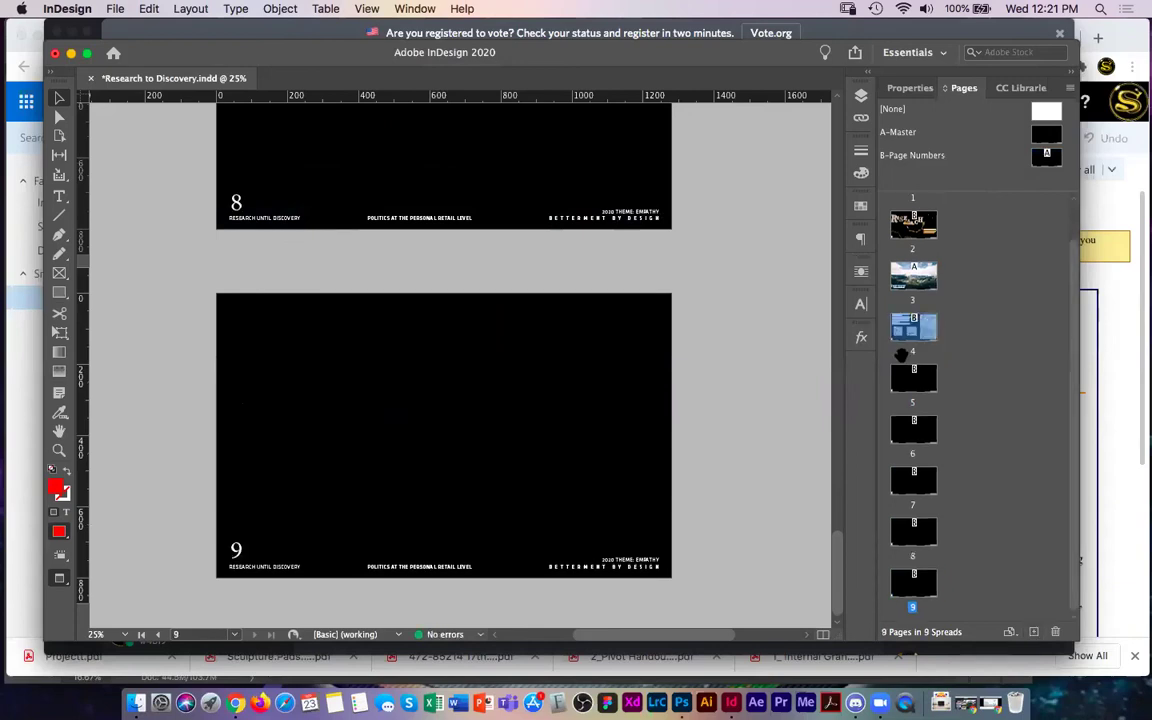
# - Apply A-Master to pages 5 through 9 in place of B-Page Numbers
pyautogui.click(922, 384)
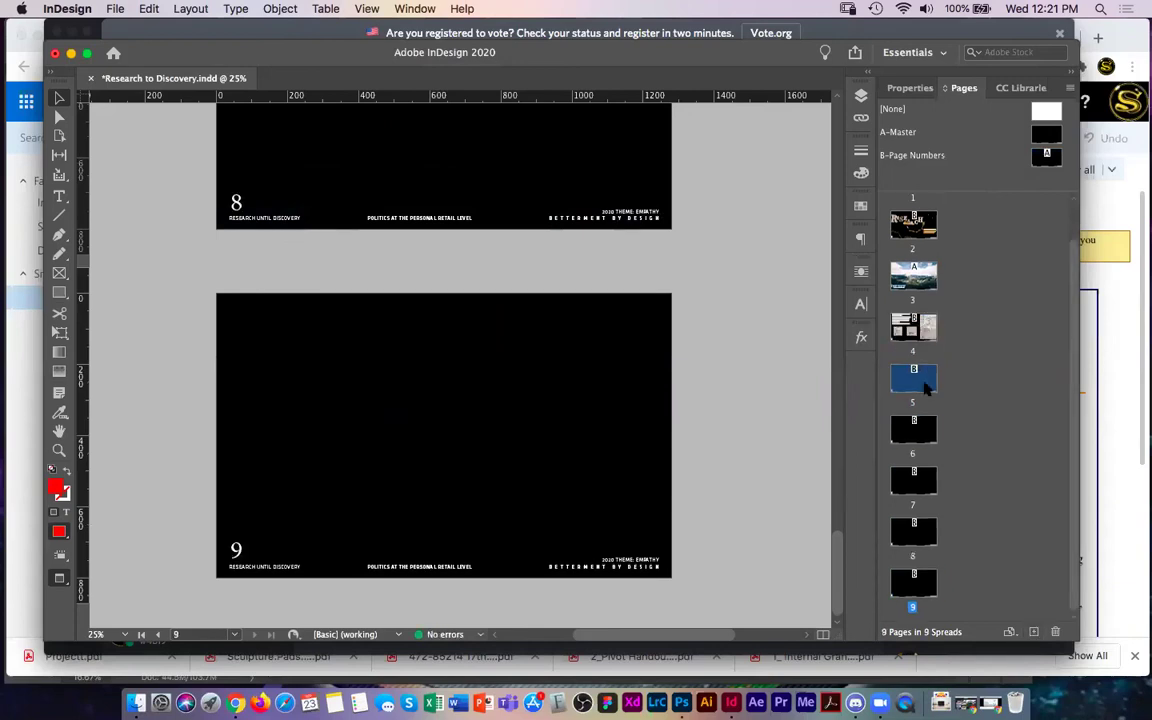
pyautogui.moveTo(1057, 136); pyautogui.dragTo(915, 428)
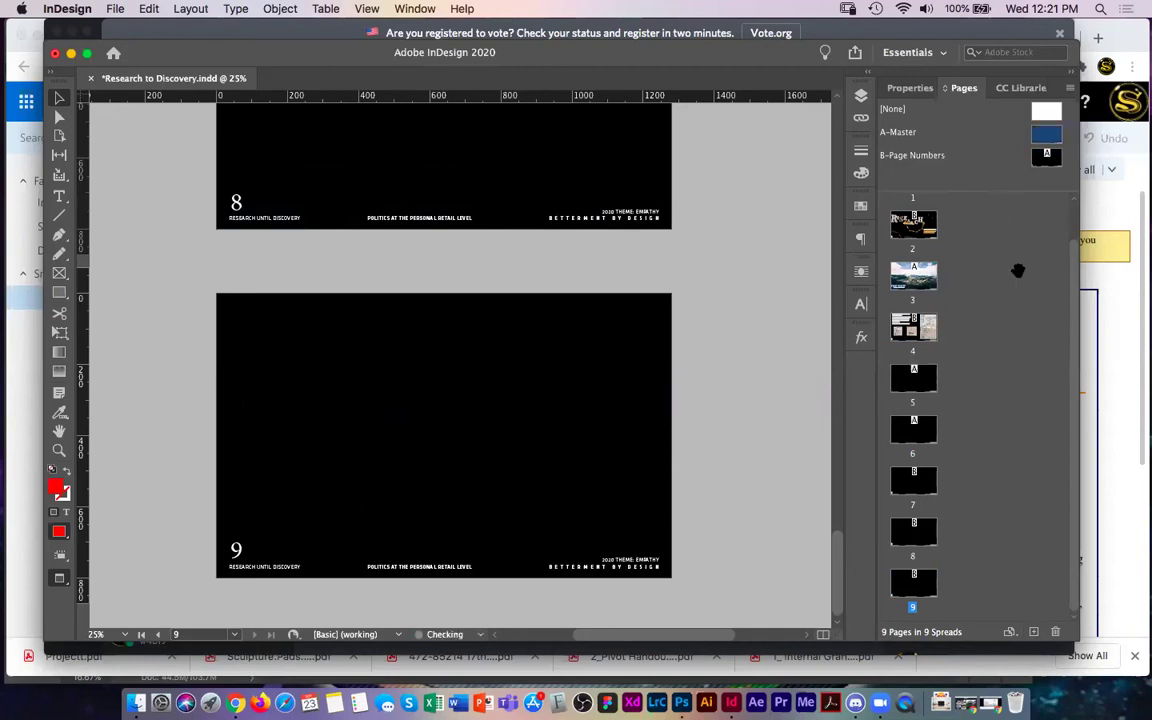
pyautogui.moveTo(1054, 140); pyautogui.dragTo(917, 482)
pyautogui.moveTo(1053, 139); pyautogui.dragTo(917, 533)
pyautogui.moveTo(1056, 138); pyautogui.dragTo(926, 591)
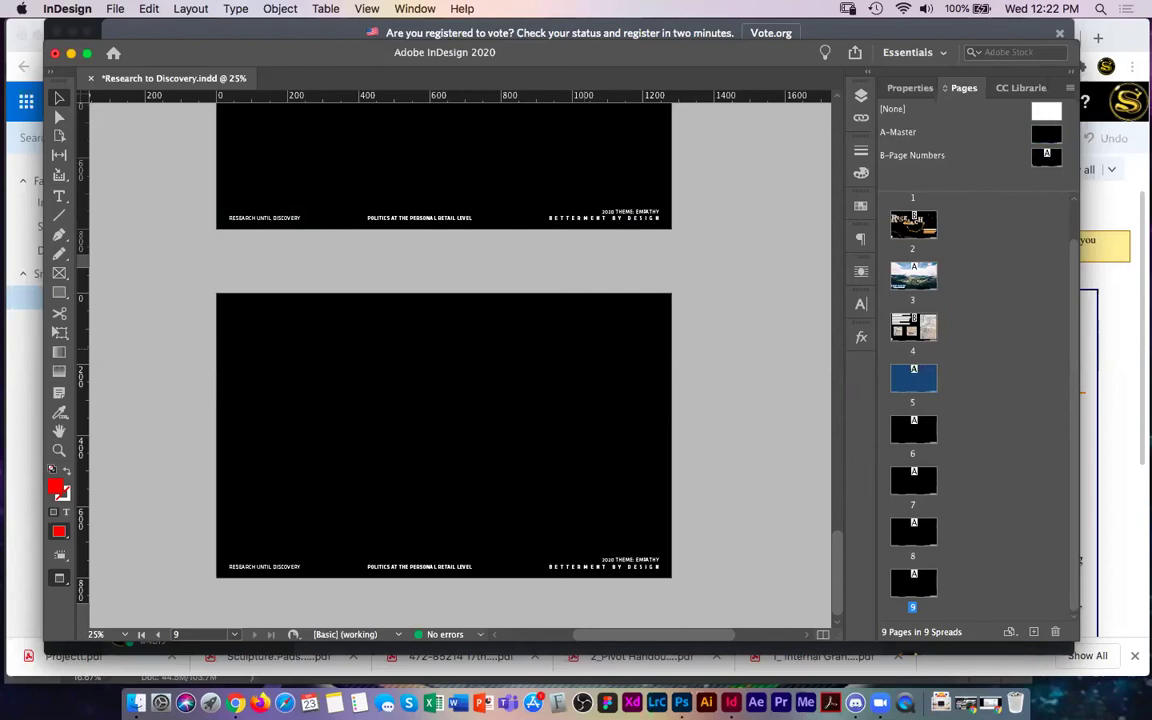
# - Review the document's pages from page 9 back to page 1, including the Research title page and the mountain view page
pyautogui.scroll(2, 588, 357)
pyautogui.scroll(10, 588, 357)
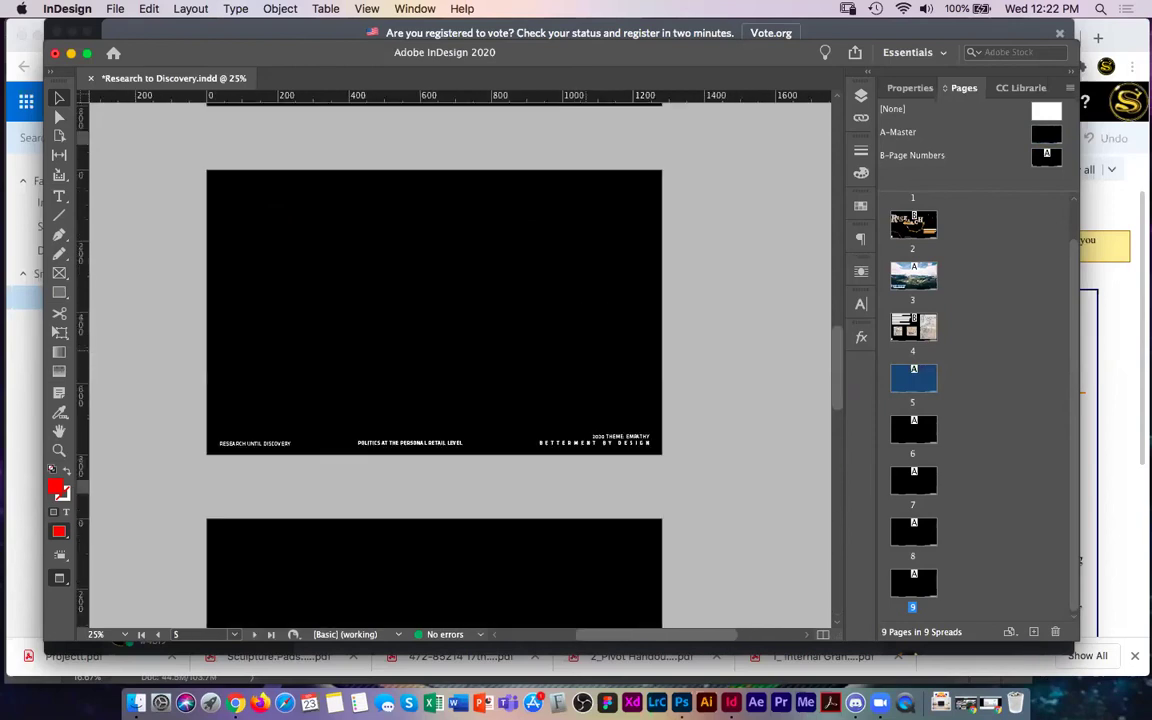
pyautogui.scroll(10, 588, 357)
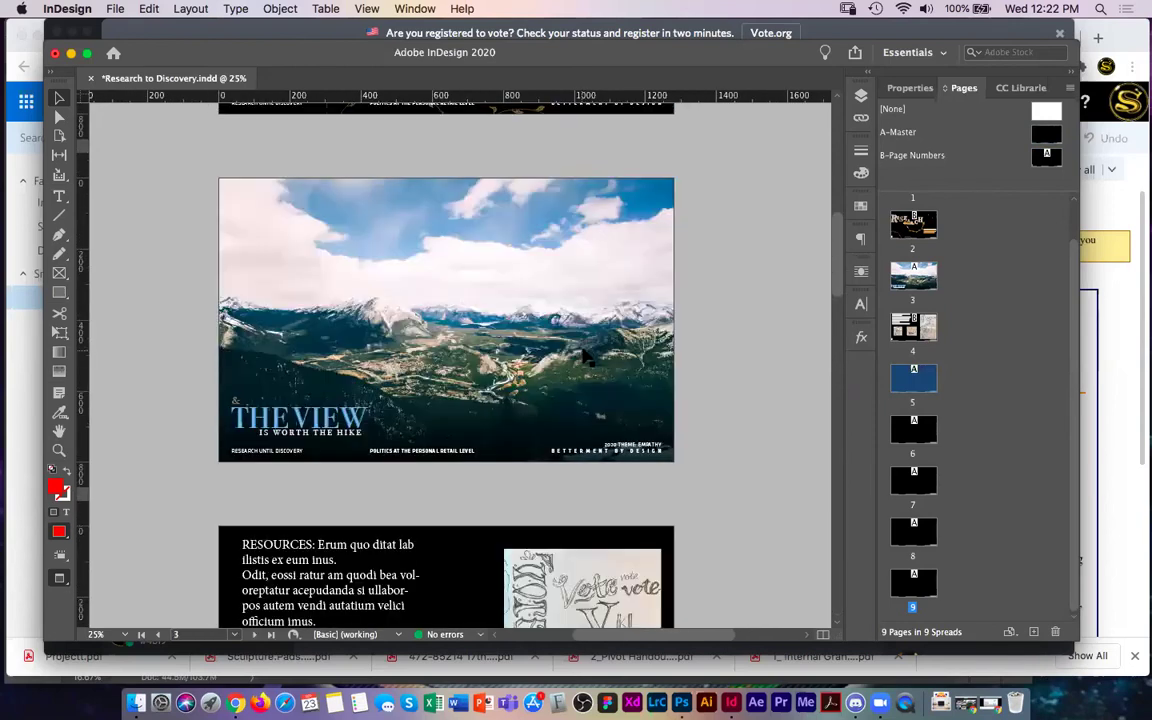
pyautogui.scroll(10, 588, 357)
pyautogui.scroll(4, 590, 355)
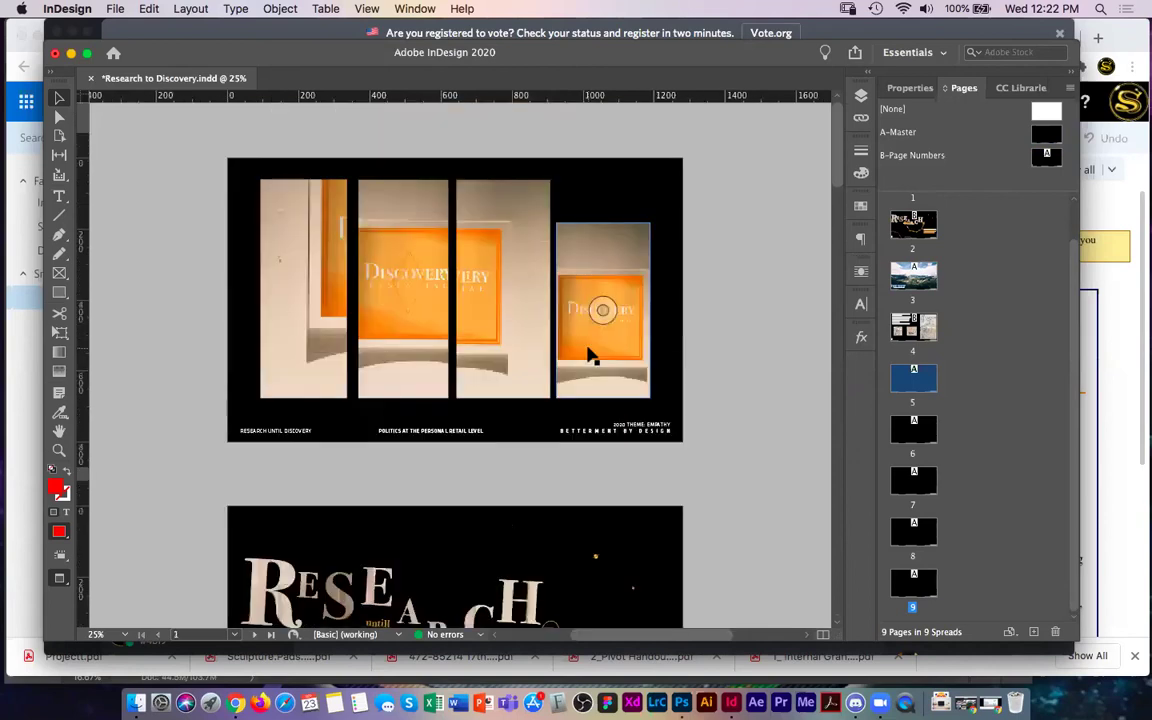
pyautogui.scroll(-6, 590, 355)
pyautogui.click(521, 305)
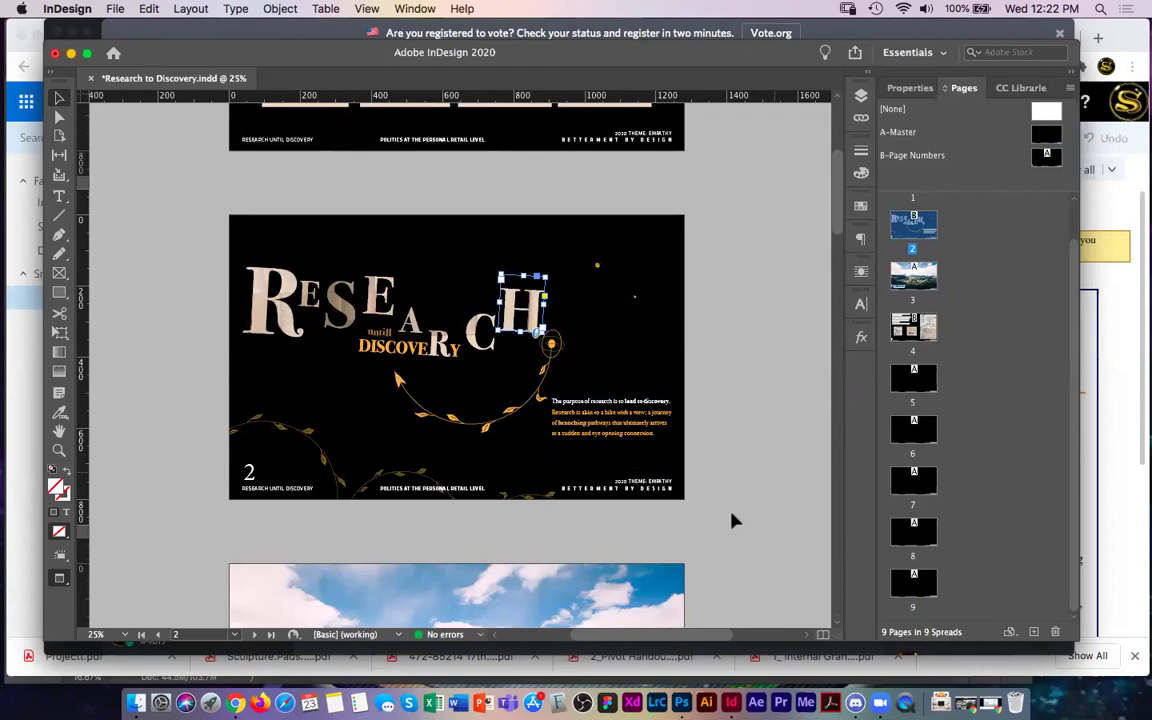
pyautogui.scroll(-5, 718, 512)
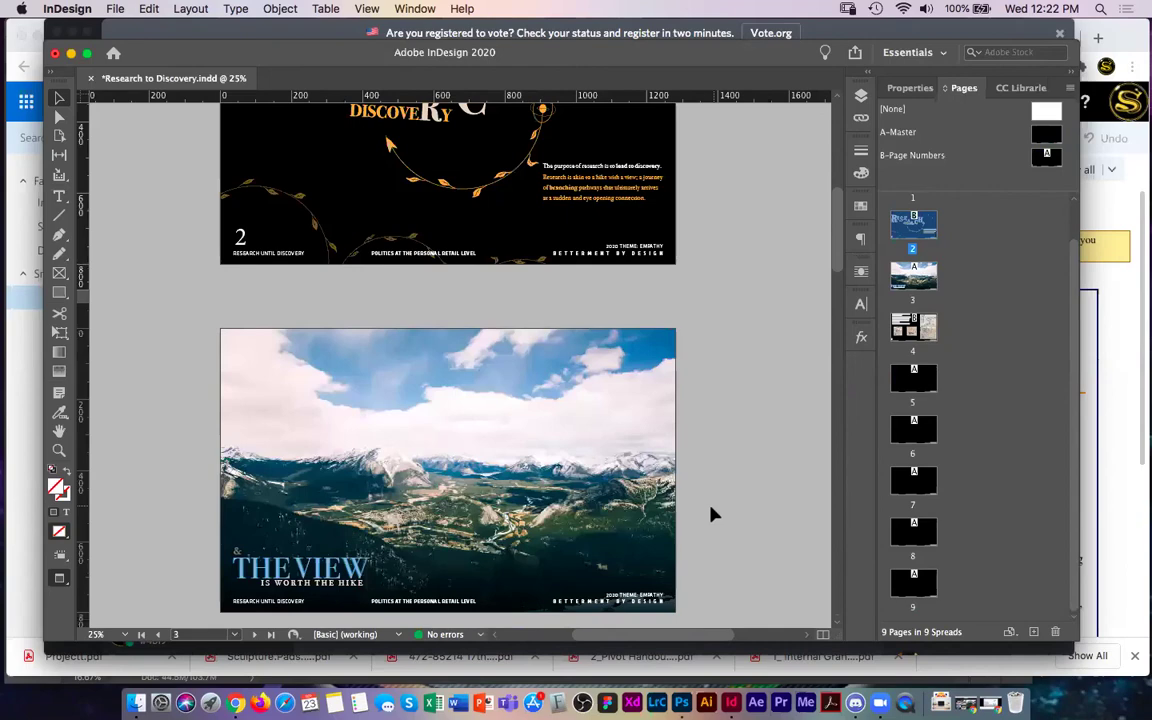